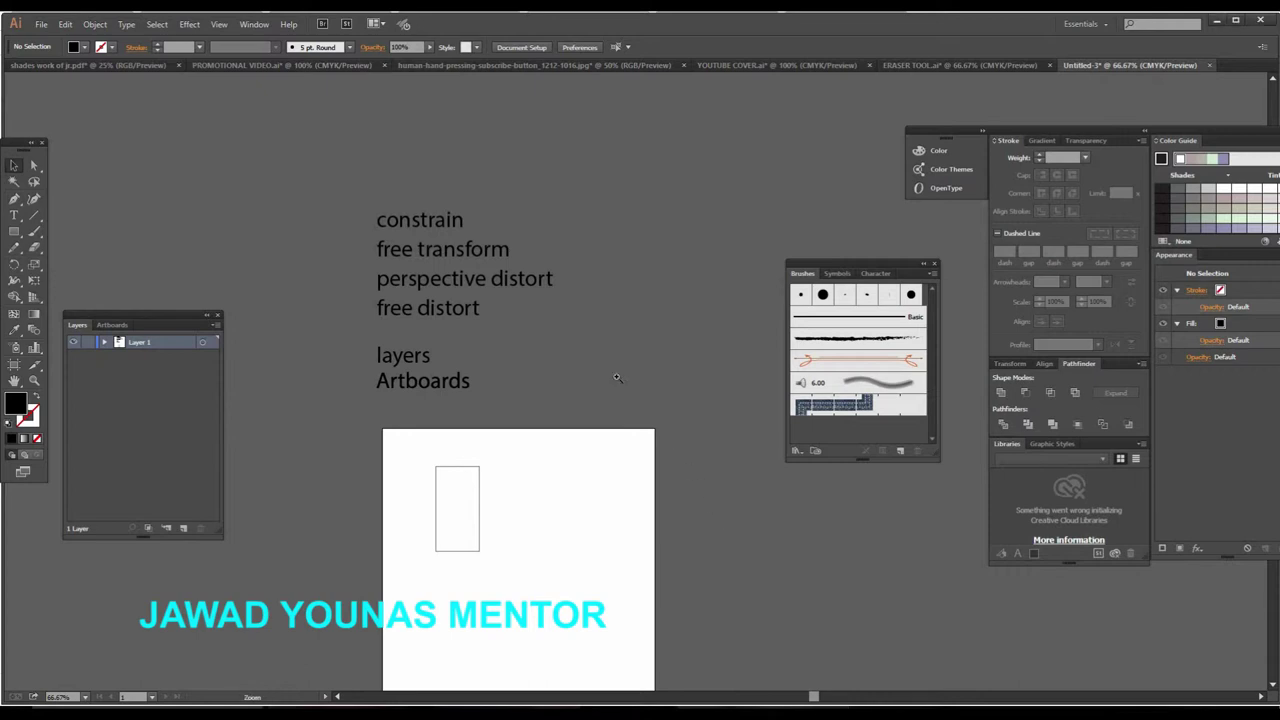
Step: Zoom in on the artboard and select the rectangle for Free Transform
key(ctrl+plus)
drag(561, 428, 555, 429)
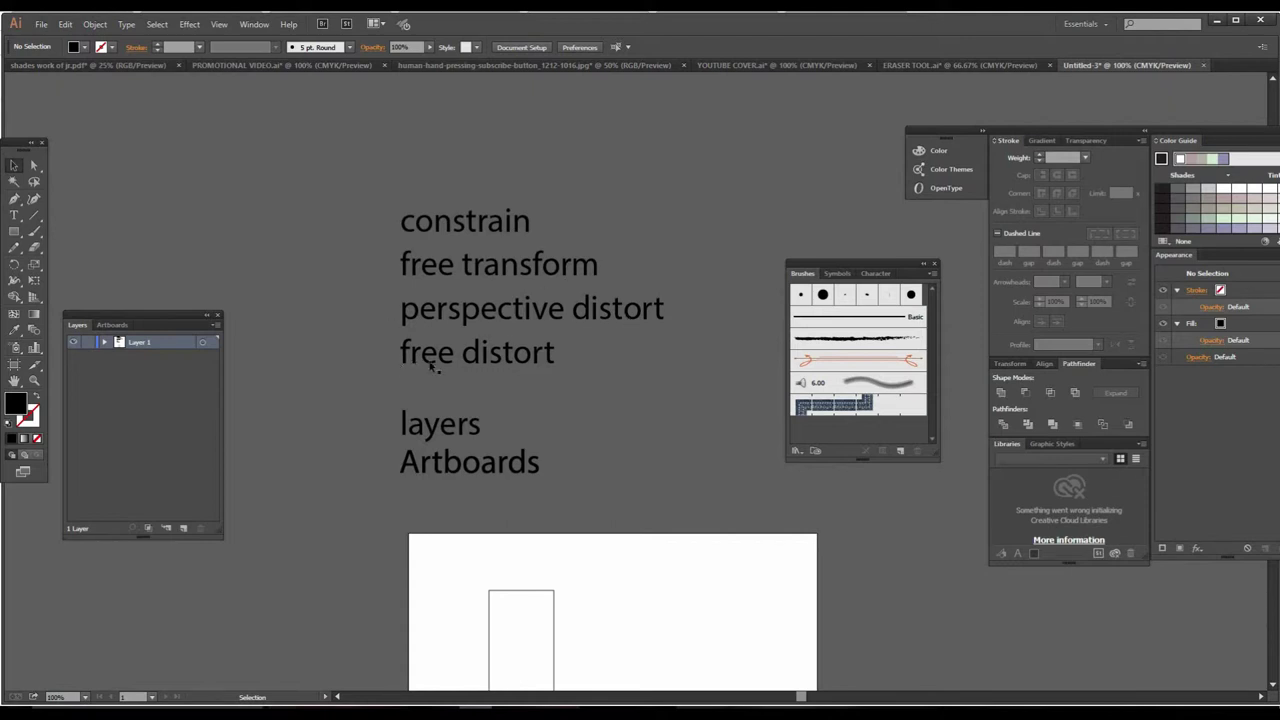
scroll(620, 516, down, 3)
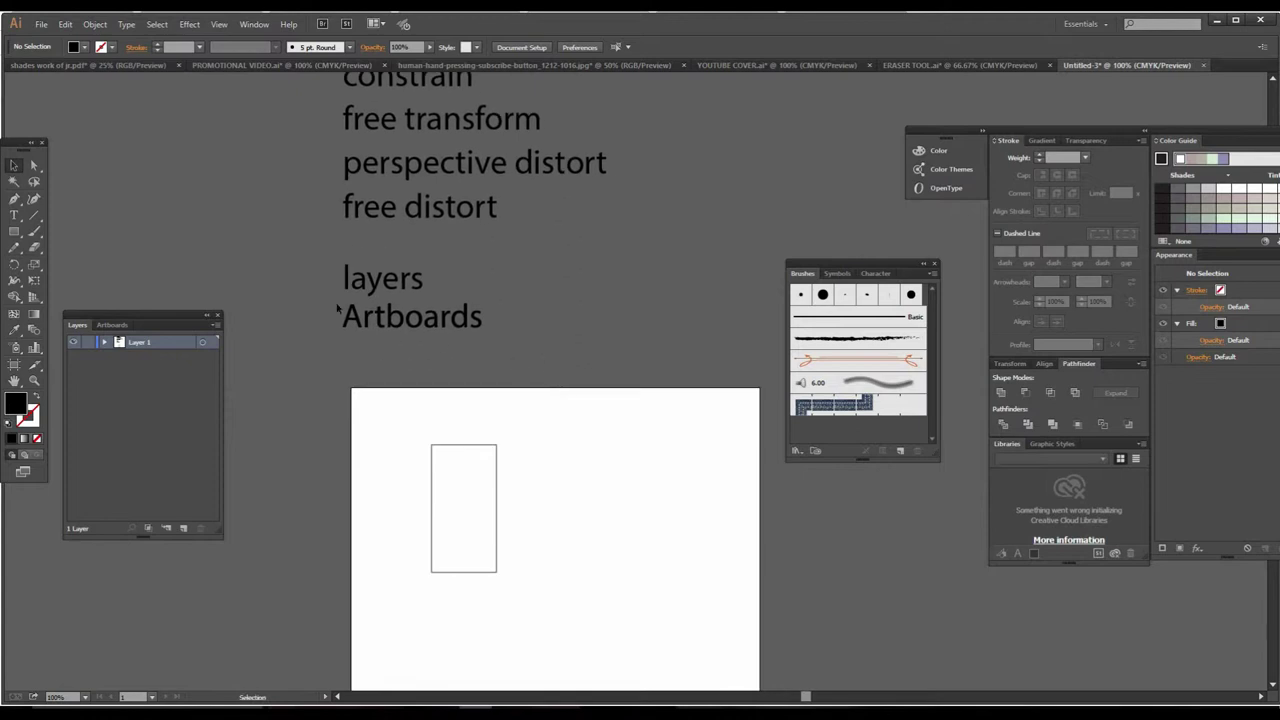
scroll(580, 326, up, 3)
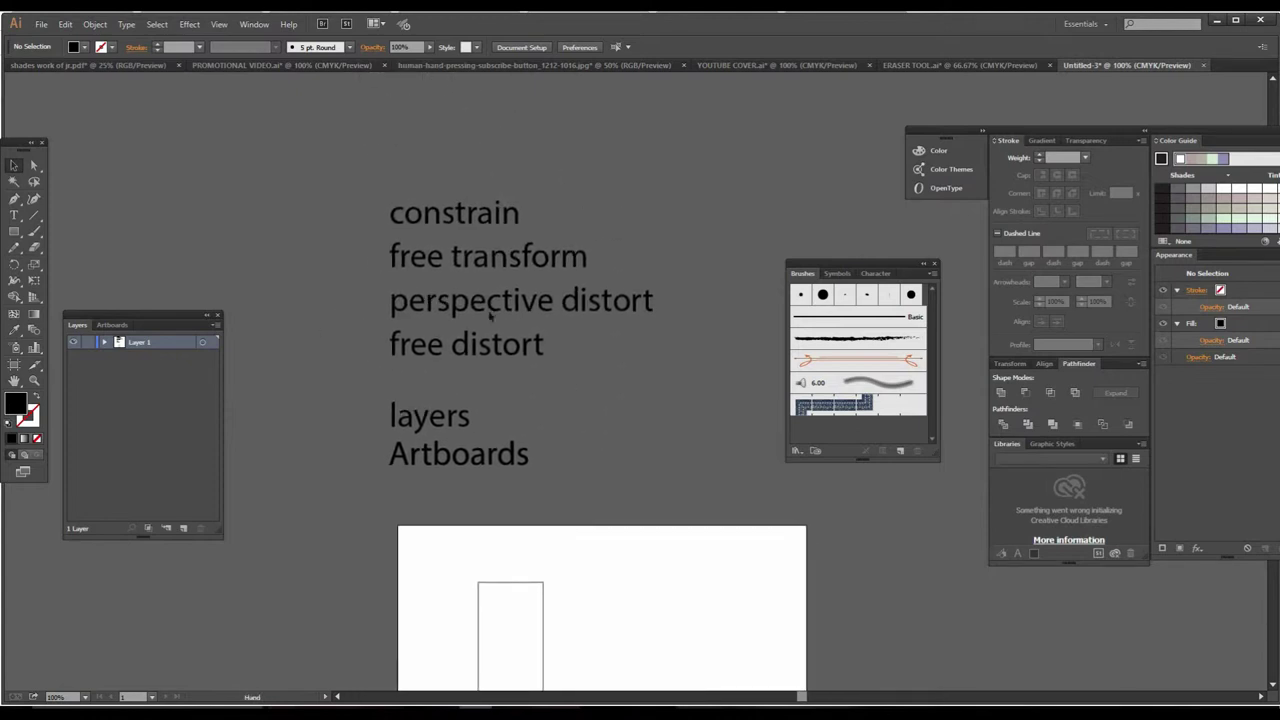
click(34, 284)
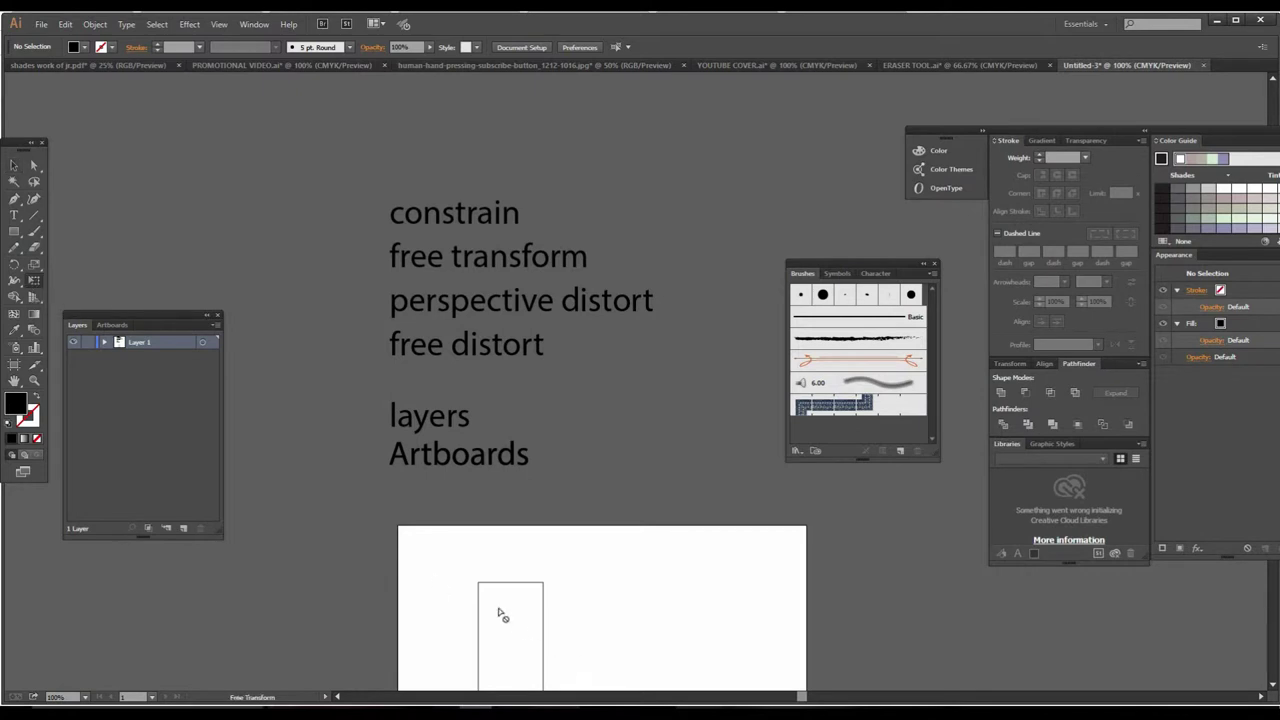
click(14, 165)
click(497, 589)
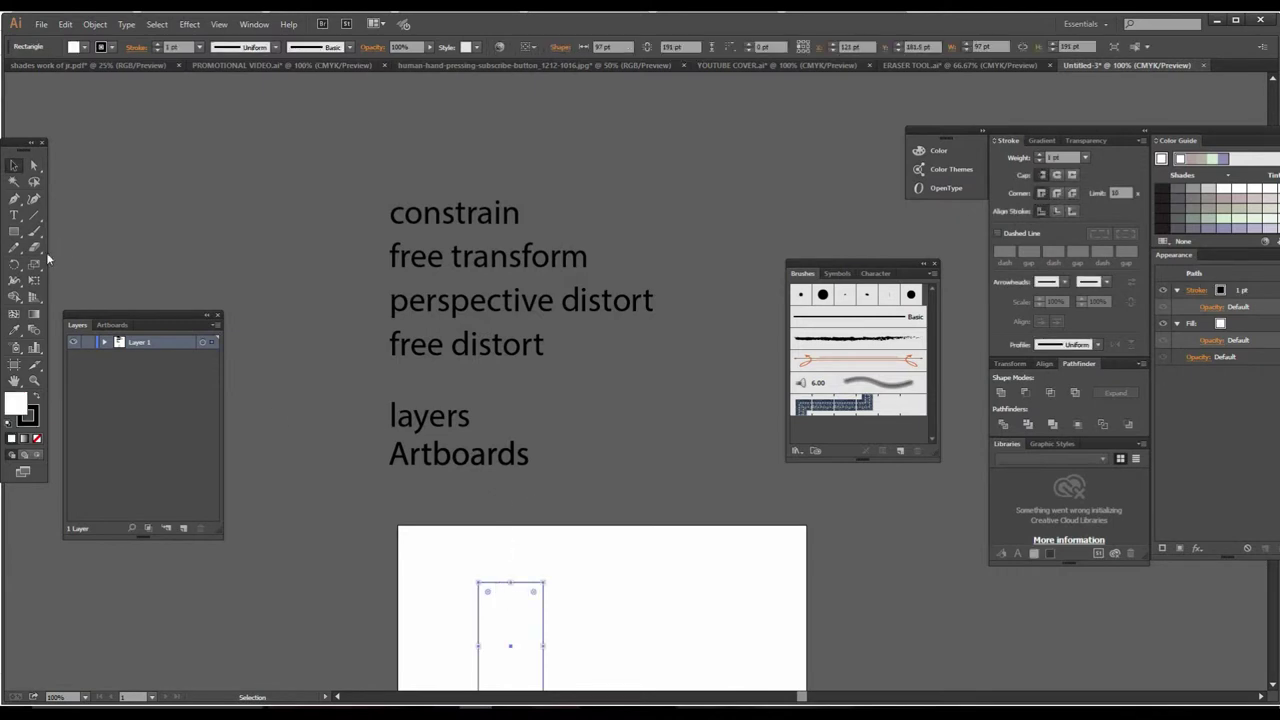
click(34, 284)
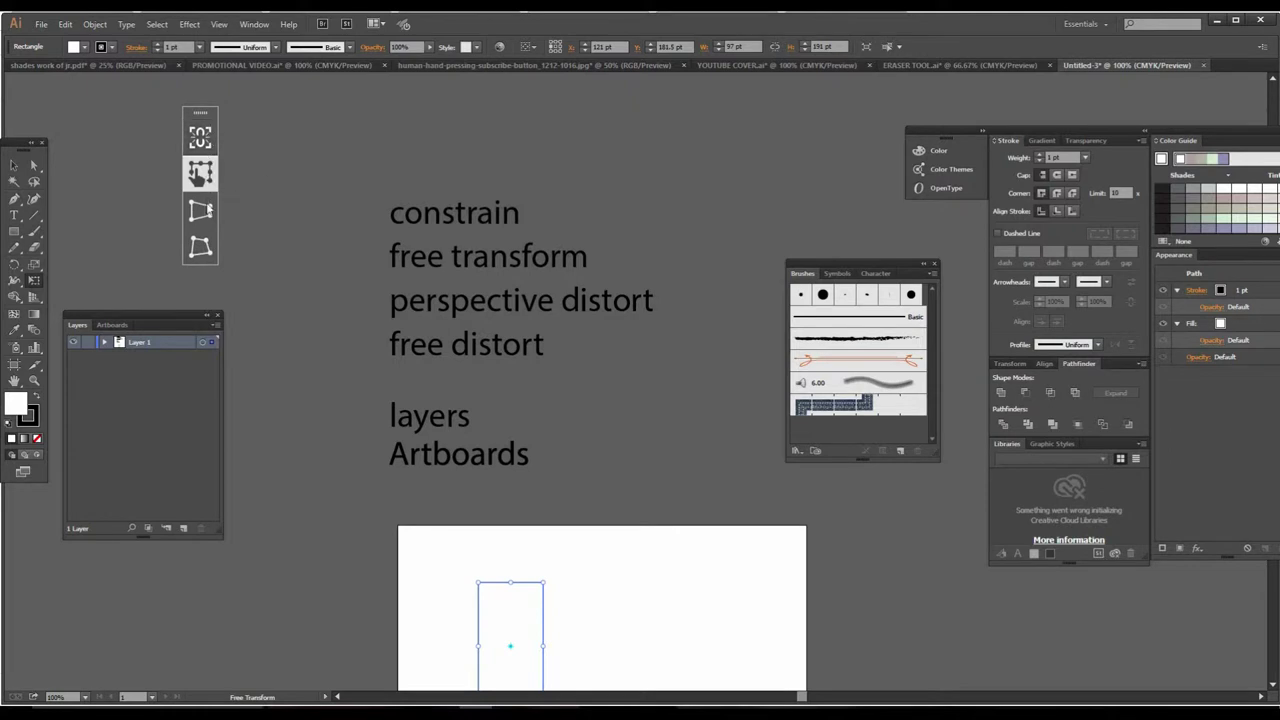
click(17, 171)
Step: Reframe the view and browse the eraser, rotate and scale tool flyouts
key(z)
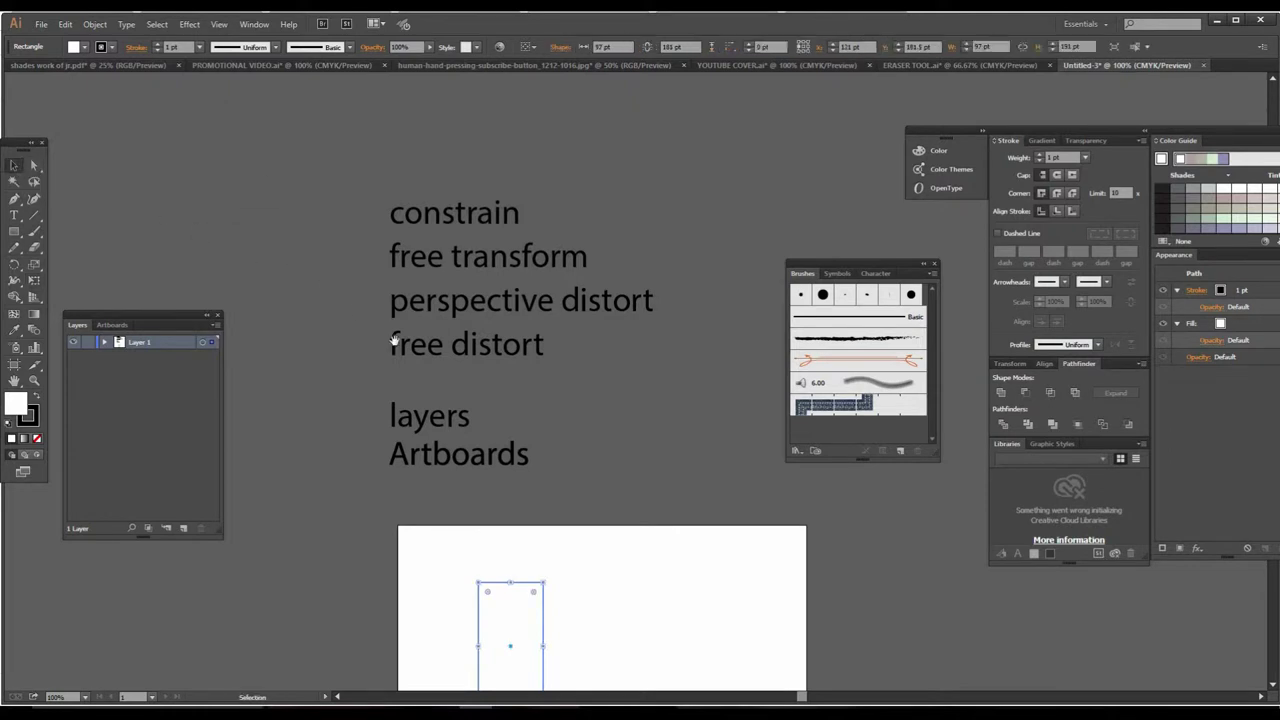
scroll(394, 306, down, 2)
alt+click(581, 389)
mouse_move(611, 409)
mouse_down()
mouse_move(529, 383)
mouse_move(590, 471)
mouse_up()
click(561, 387)
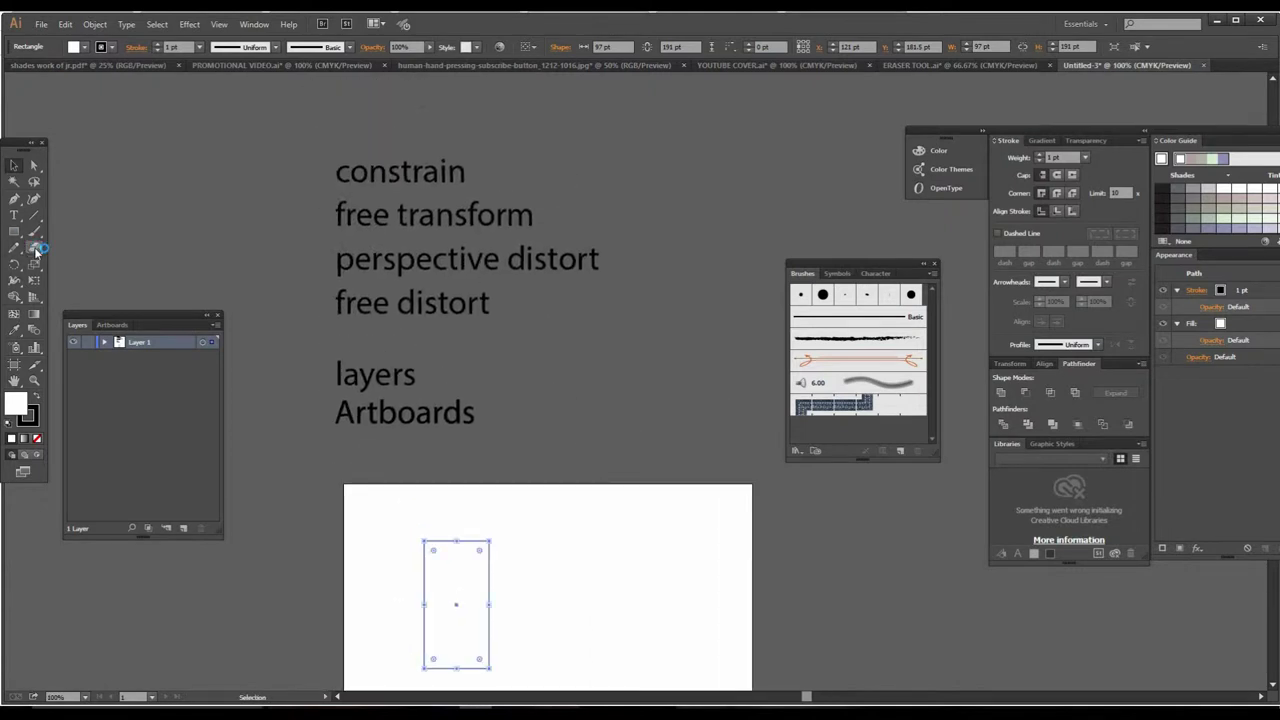
drag(36, 250, 64, 286)
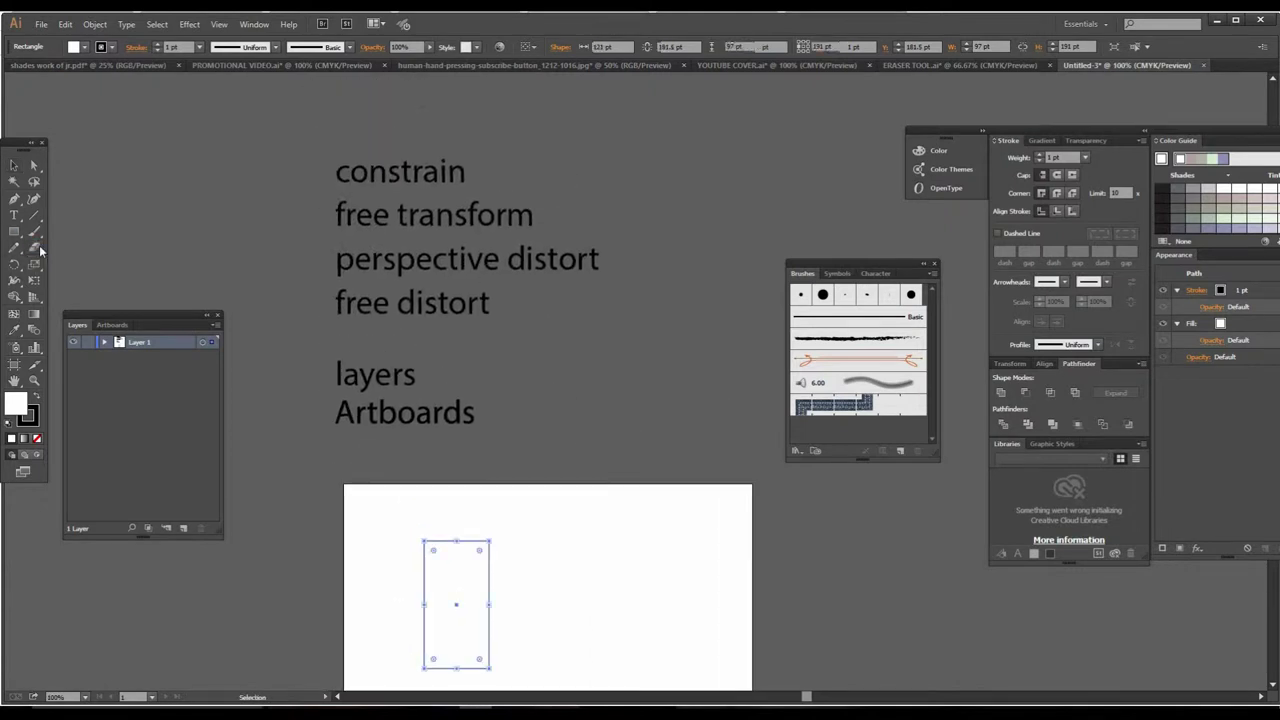
click(18, 266)
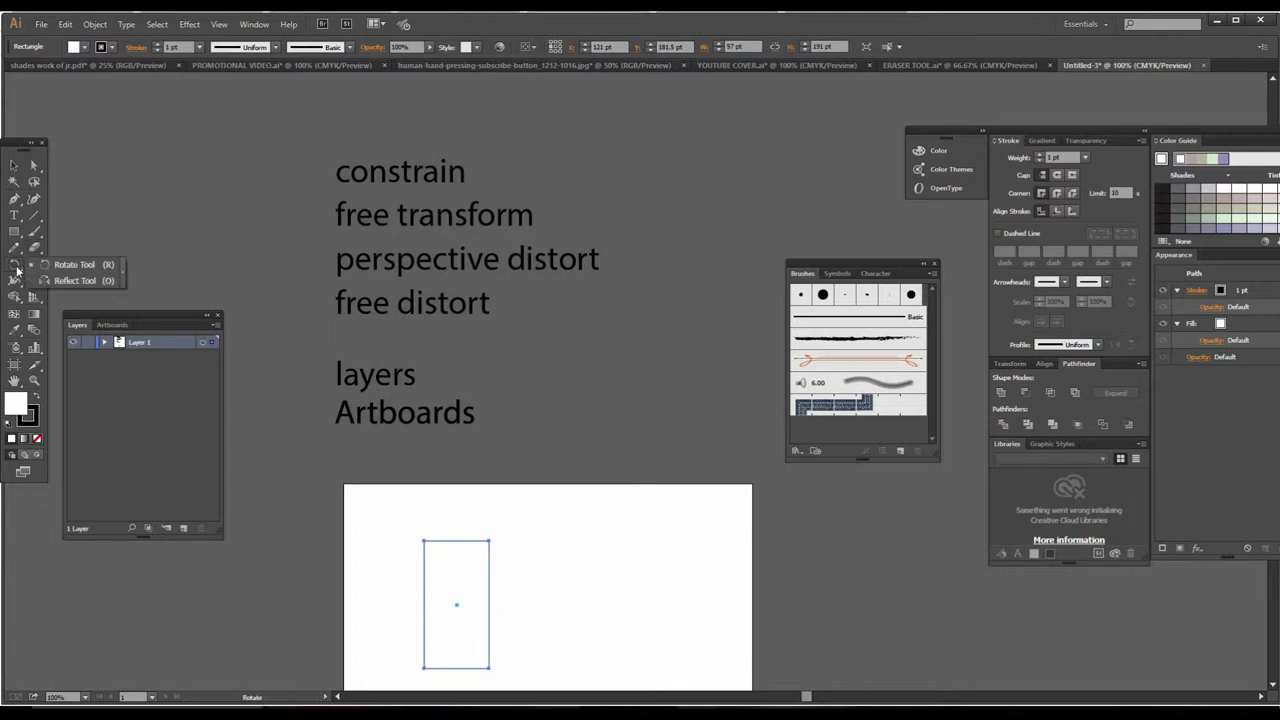
mouse_move(34, 265)
mouse_down()
mouse_move(60, 292)
mouse_move(79, 358)
mouse_up()
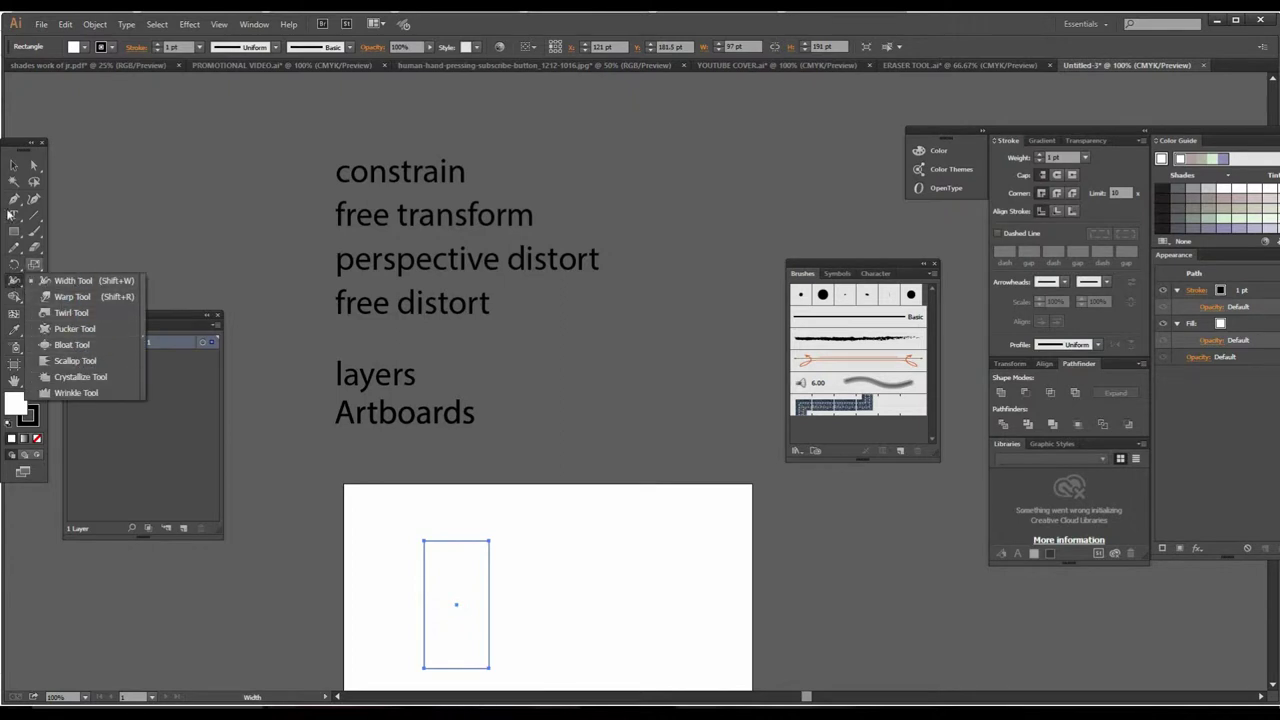
Step: Deselect the rectangle and zoom out to see the whole artboard
click(11, 171)
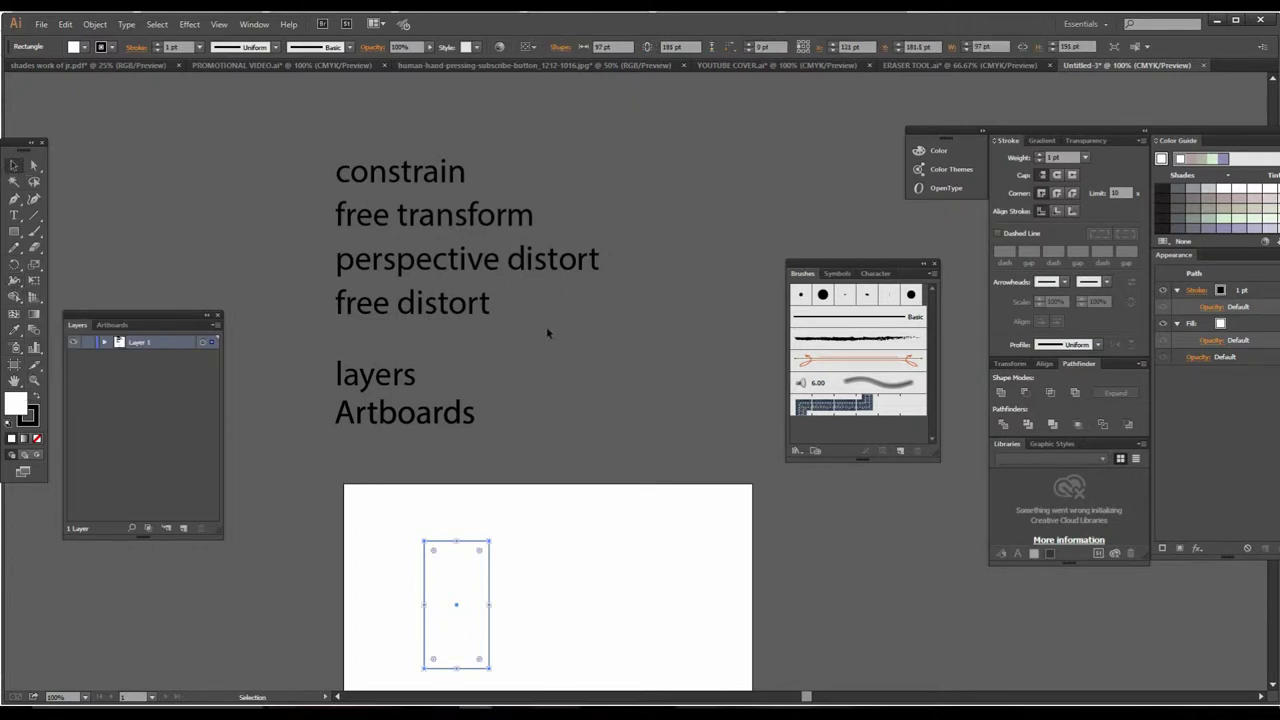
click(565, 354)
key(z)
alt+click(674, 449)
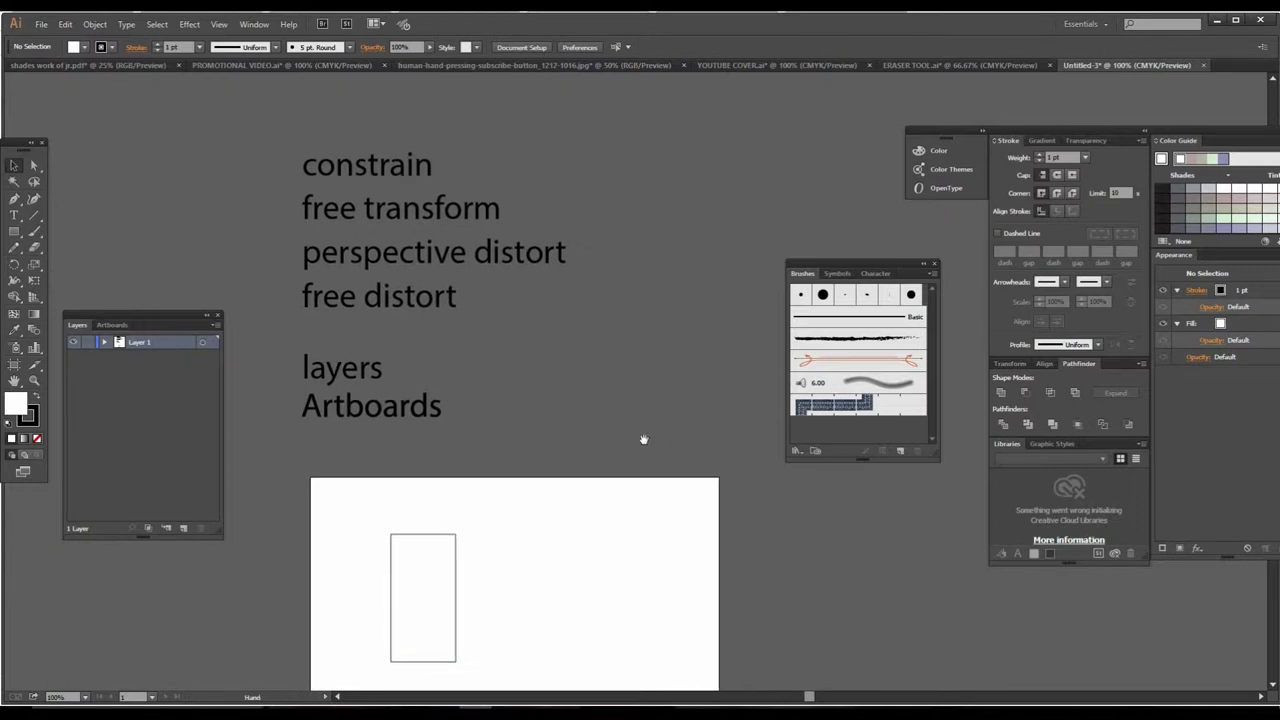
alt+click(643, 427)
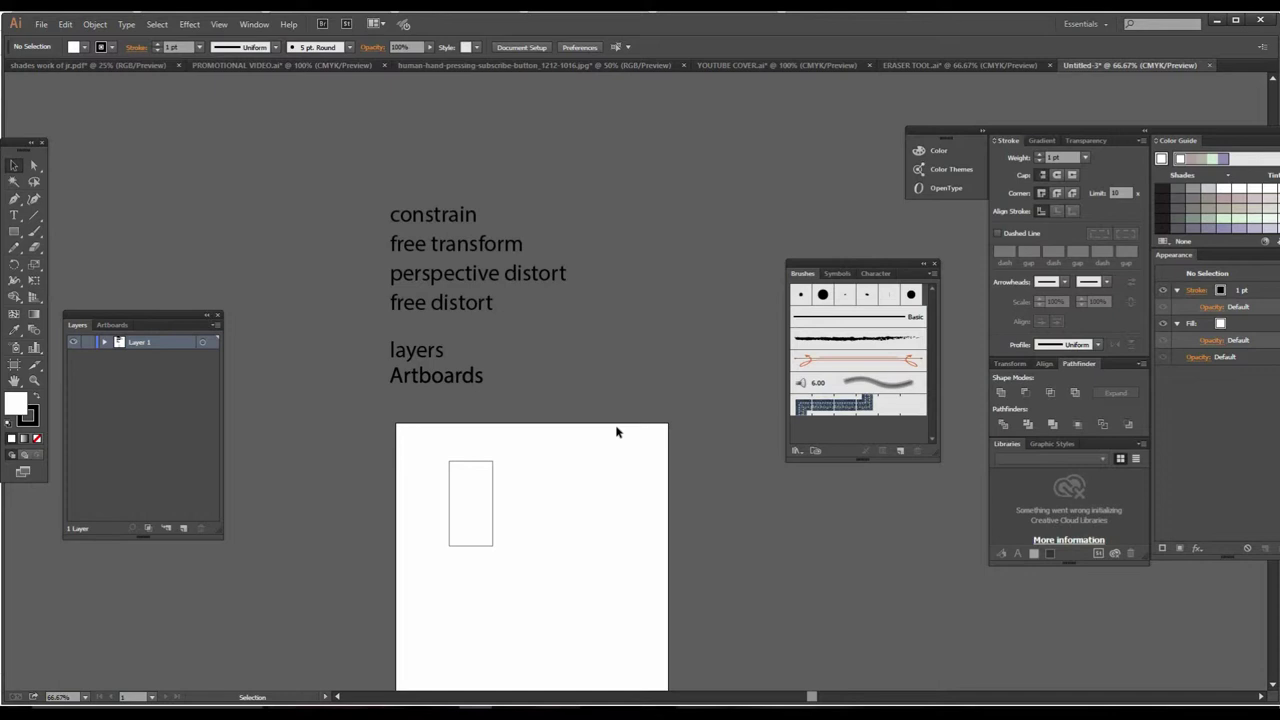
drag(606, 466, 620, 386)
key(ctrl+minus)
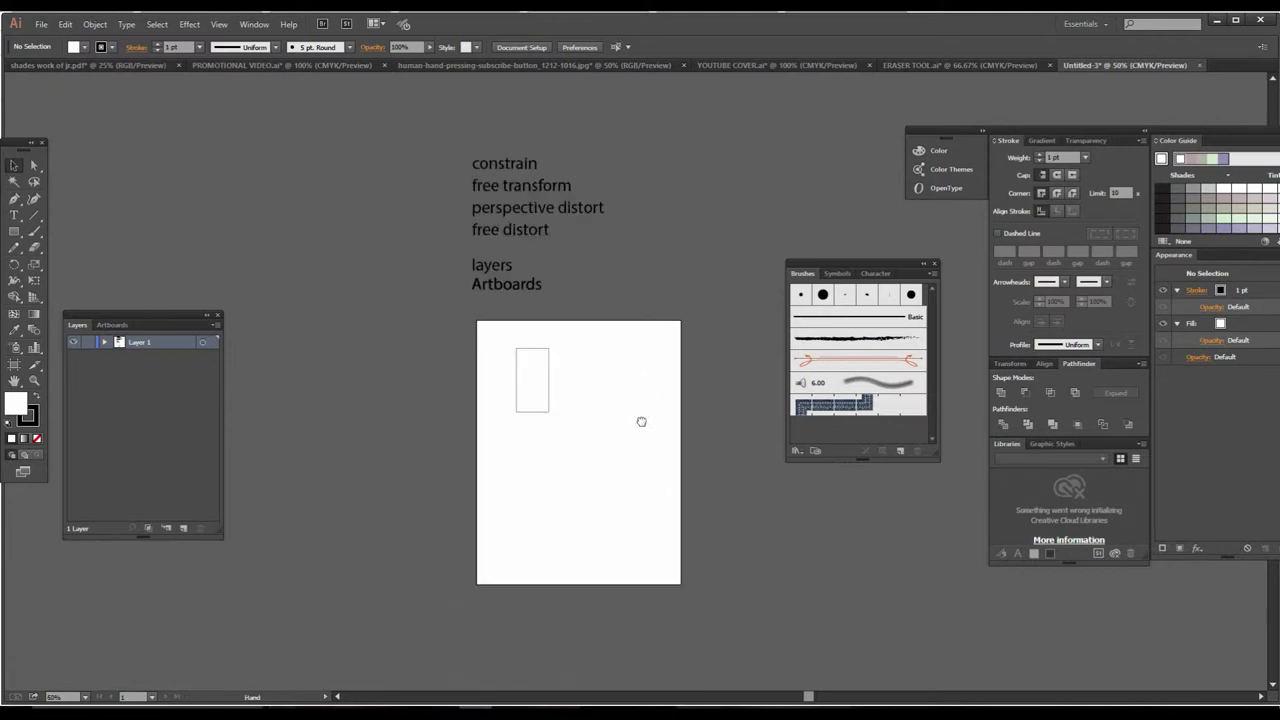
Step: Zoom the artboard to 100% and marquee-select the rectangle
click(580, 405)
drag(583, 409, 517, 431)
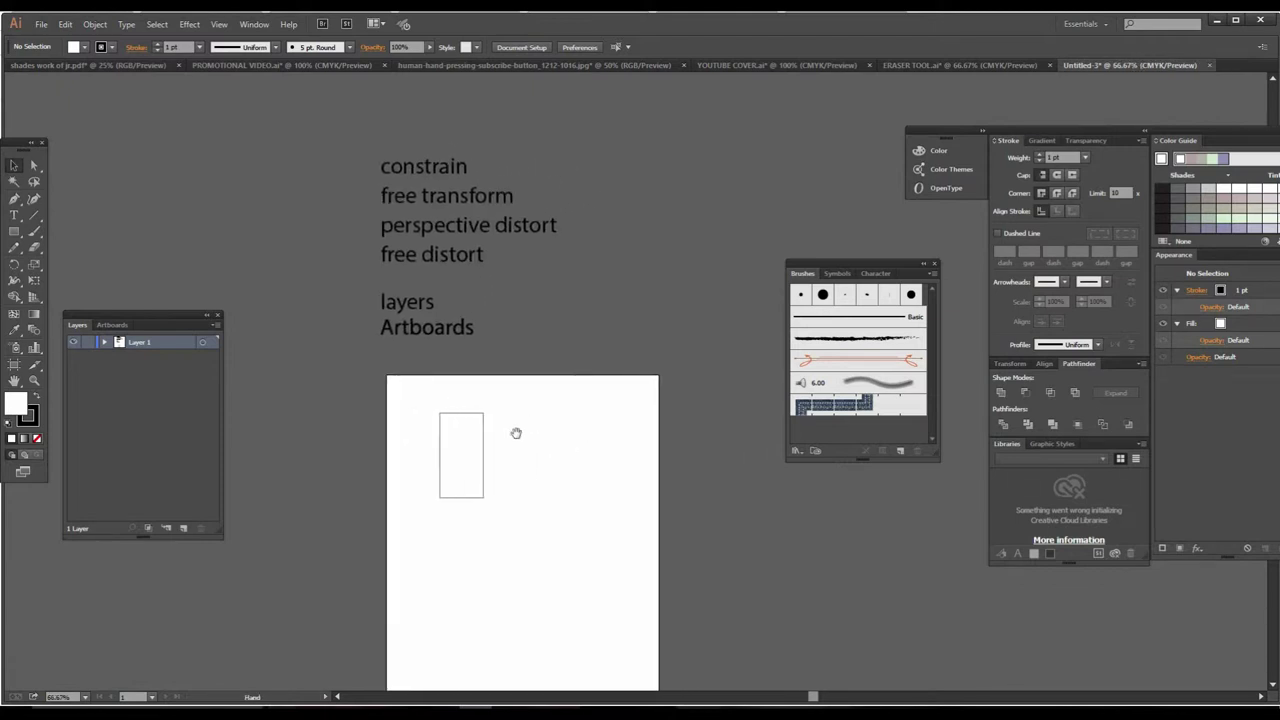
click(600, 393)
mouse_move(556, 346)
mouse_down()
mouse_move(593, 443)
mouse_move(558, 393)
mouse_up()
key(v)
drag(390, 404, 550, 607)
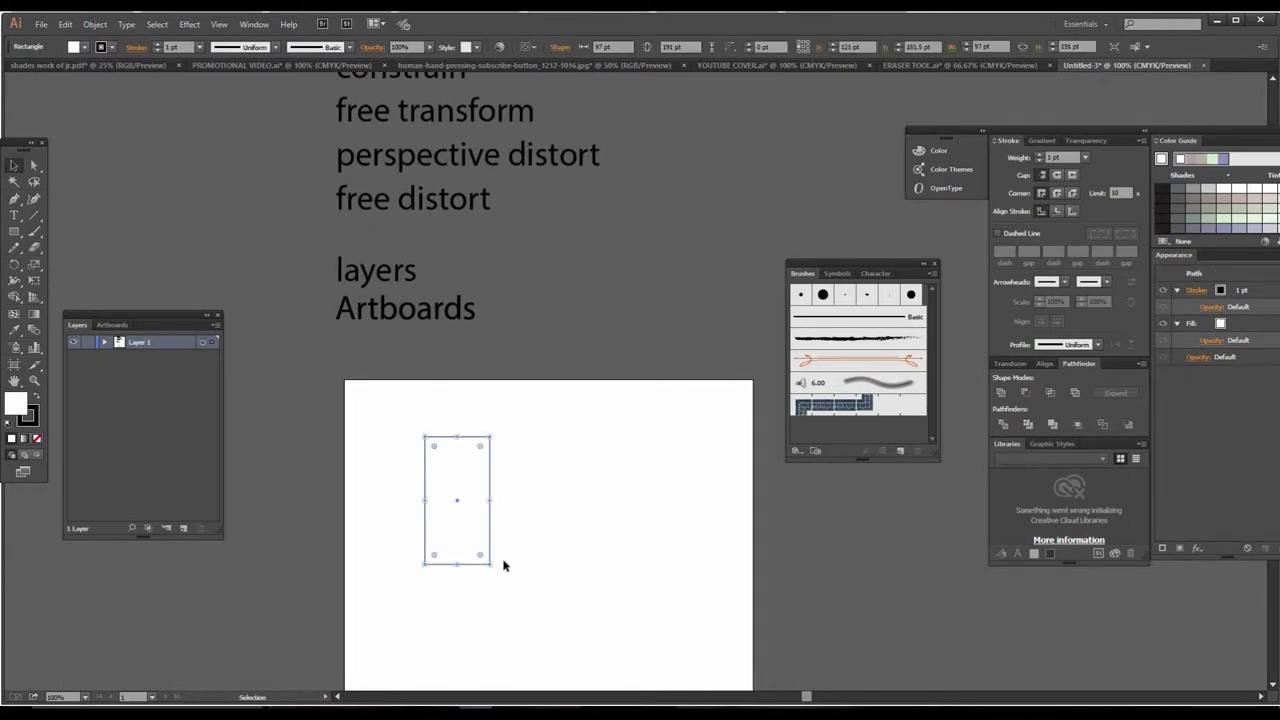
Step: Enlarge the rectangle proportionally with Free Transform Constrain, undoing the accidental rotation
click(40, 276)
click(200, 136)
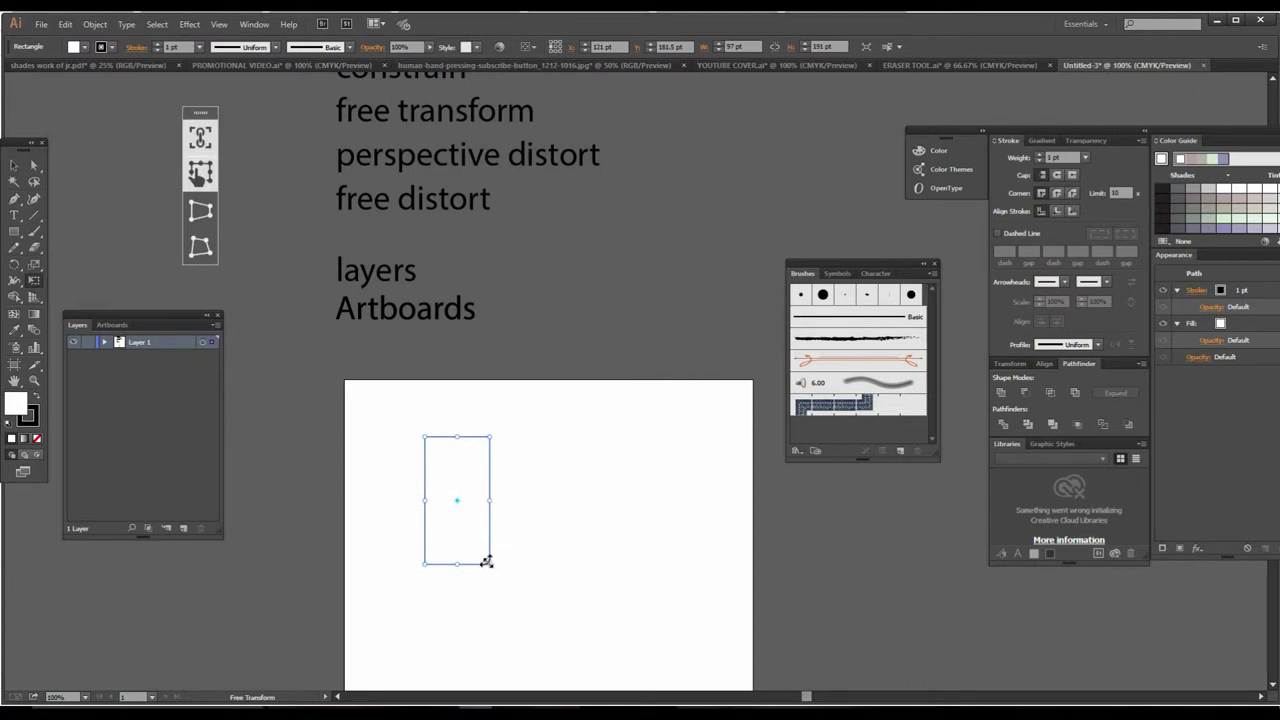
drag(489, 560, 509, 600)
drag(505, 437, 546, 417)
mouse_move(432, 421)
mouse_down()
mouse_move(505, 414)
mouse_move(512, 476)
mouse_move(491, 506)
mouse_up()
key(ctrl+z)
key(ctrl+z)
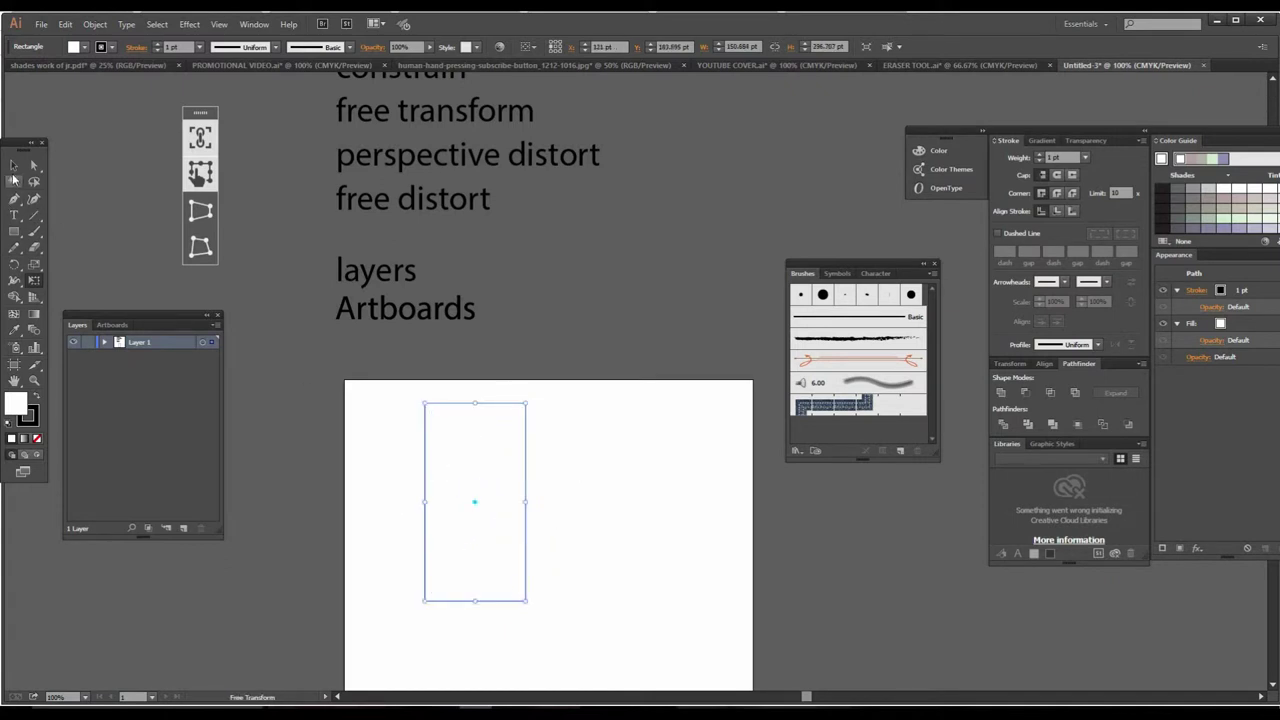
Step: Resize the rectangle up and left by its corners, undoing the last widening
click(14, 165)
click(605, 485)
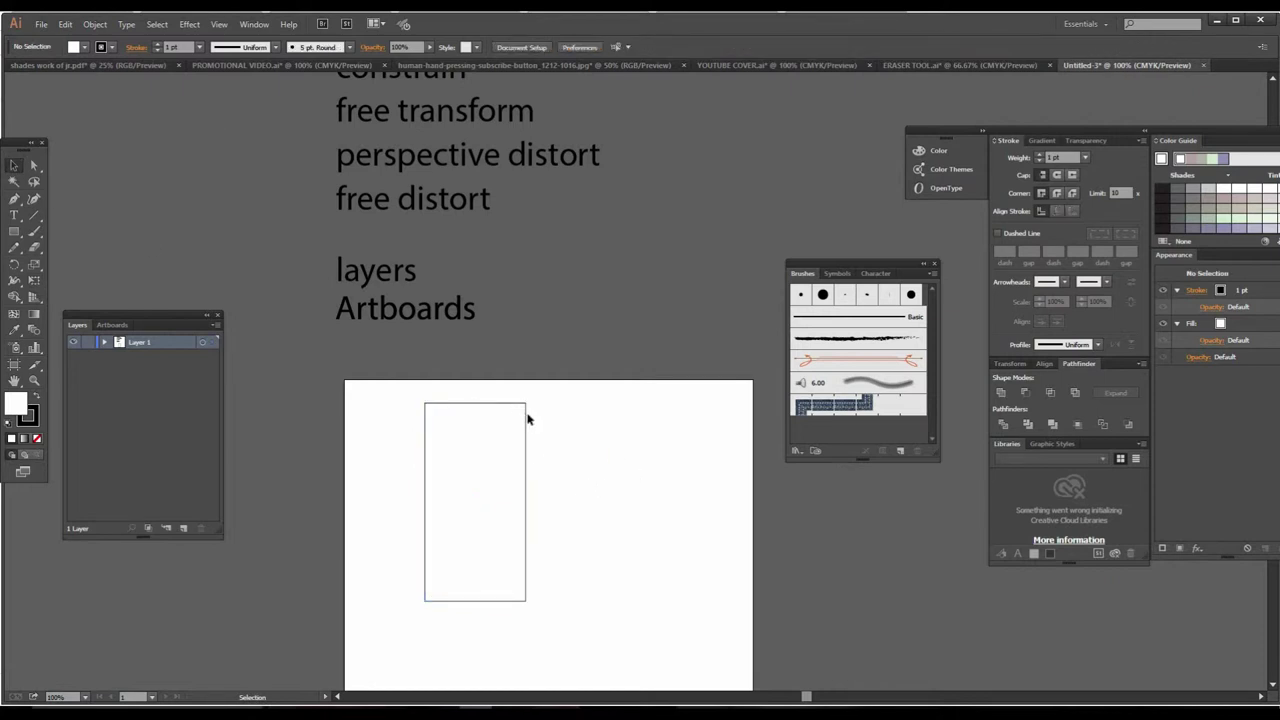
click(525, 410)
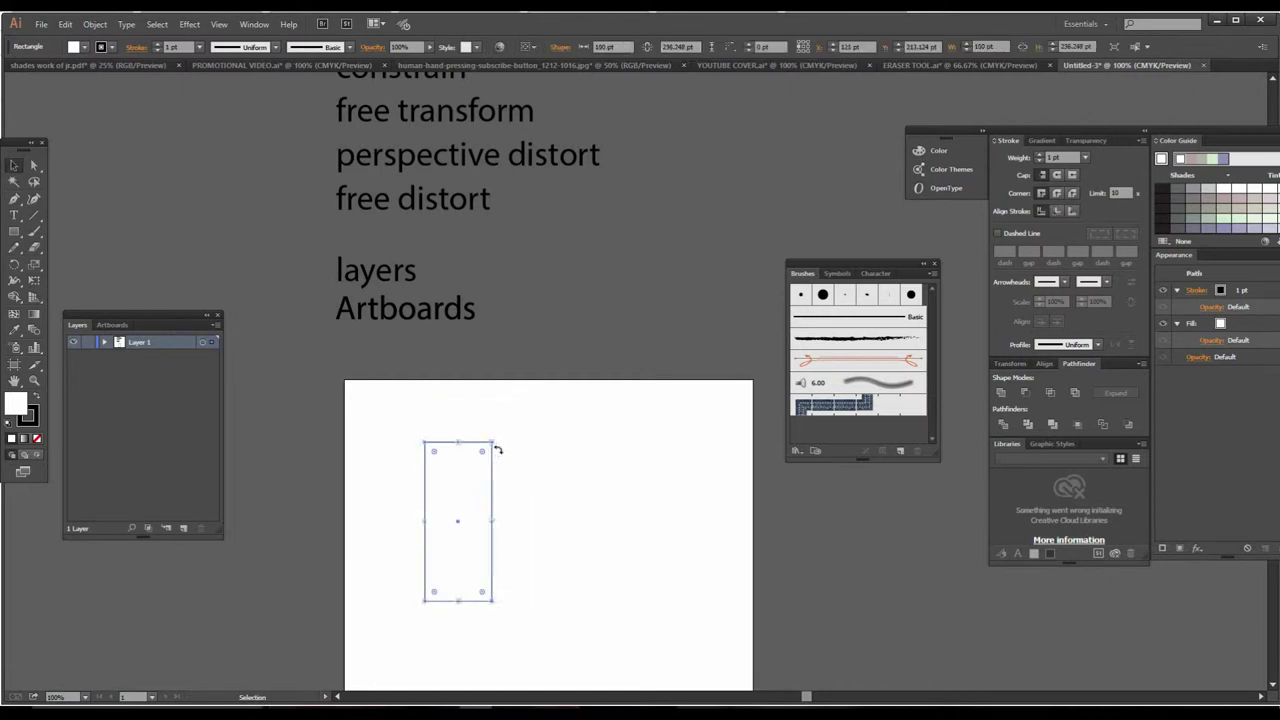
drag(526, 404, 465, 476)
drag(424, 522, 362, 400)
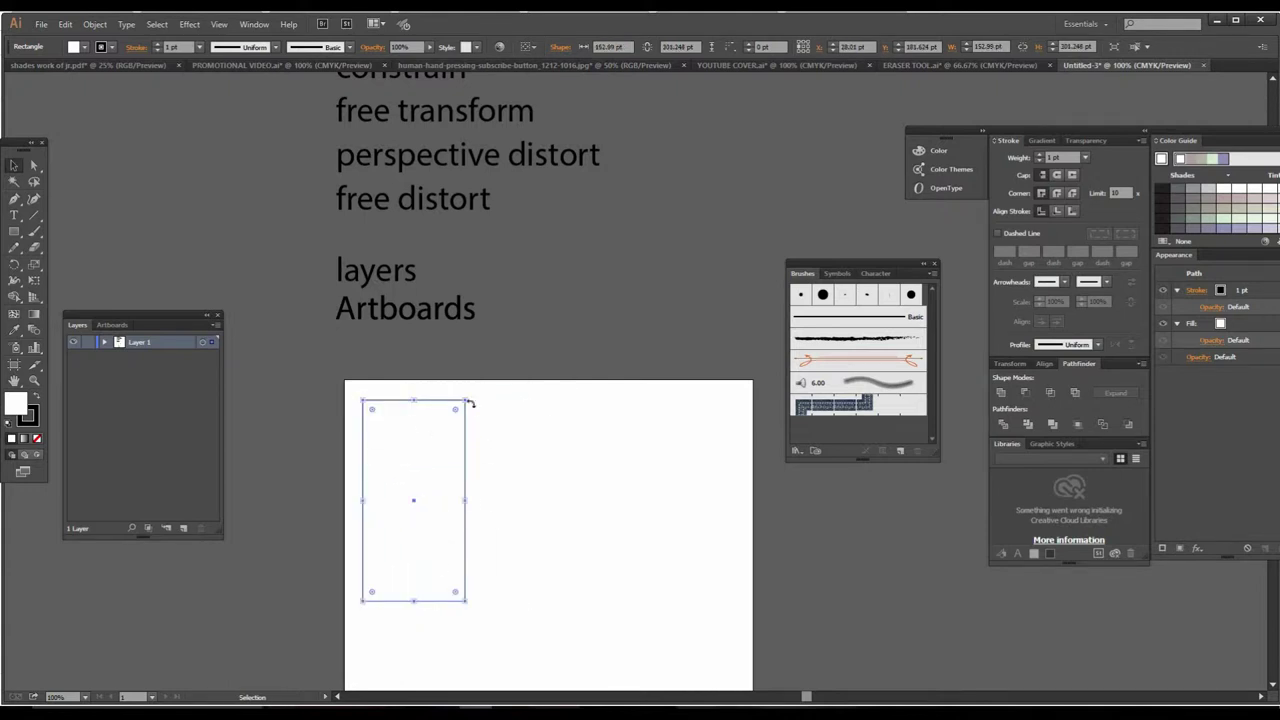
drag(463, 400, 531, 421)
key(ctrl+z)
Step: Zoom out step by step to see the whole resized rectangle
scroll(484, 438, up, 10)
alt+click(539, 424)
alt+click(539, 424)
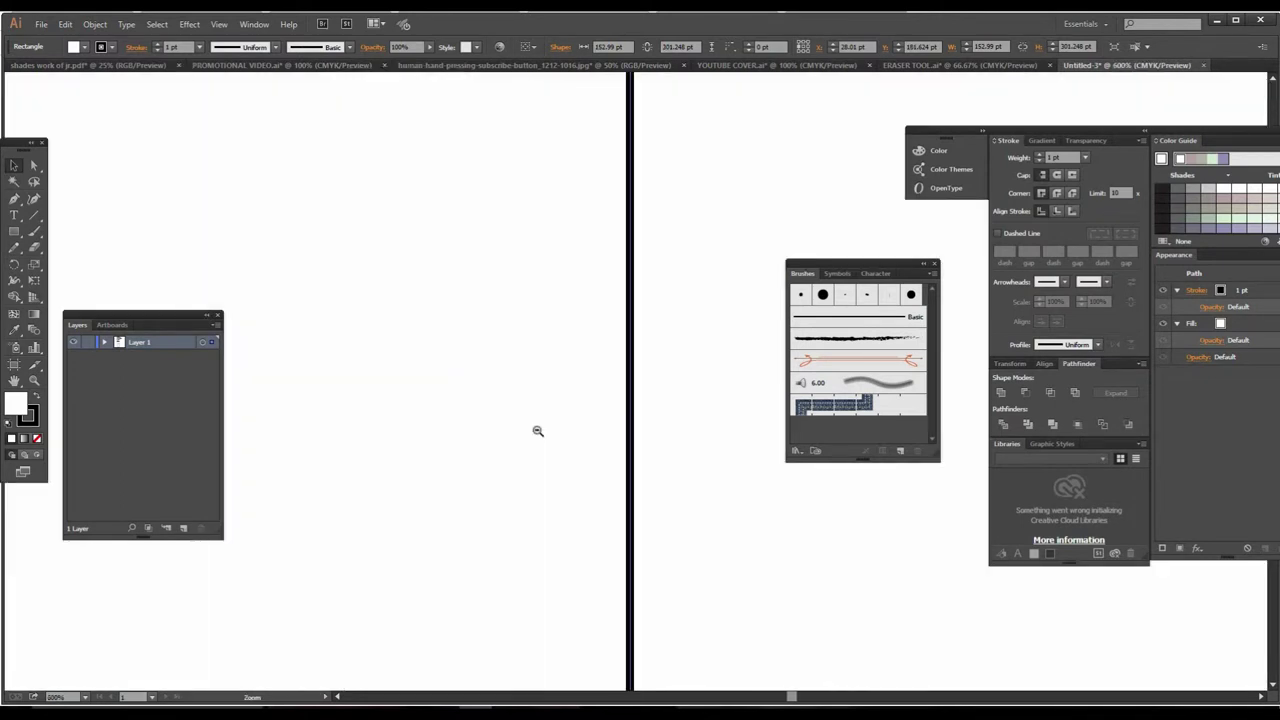
alt+click(539, 424)
alt+click(539, 424)
alt+click(371, 434)
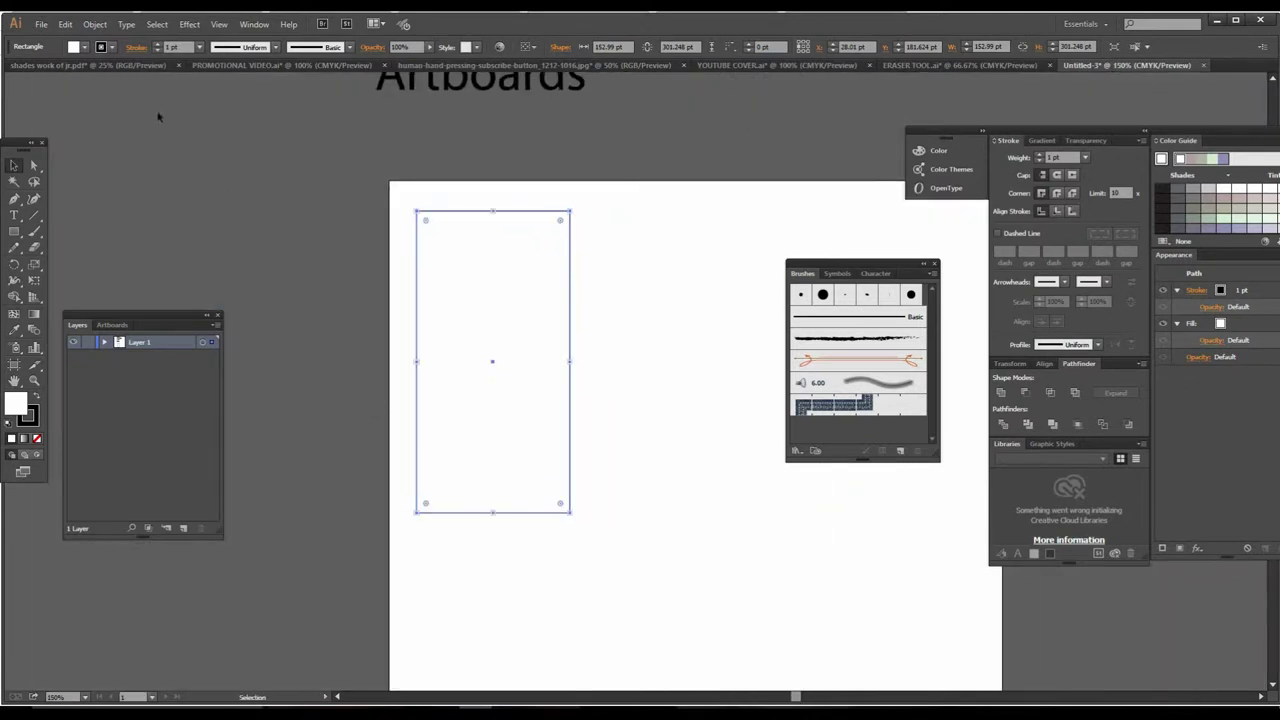
Step: Fill the rectangle red from the Fill swatches and widen it from its top-right corner
click(85, 47)
click(25, 68)
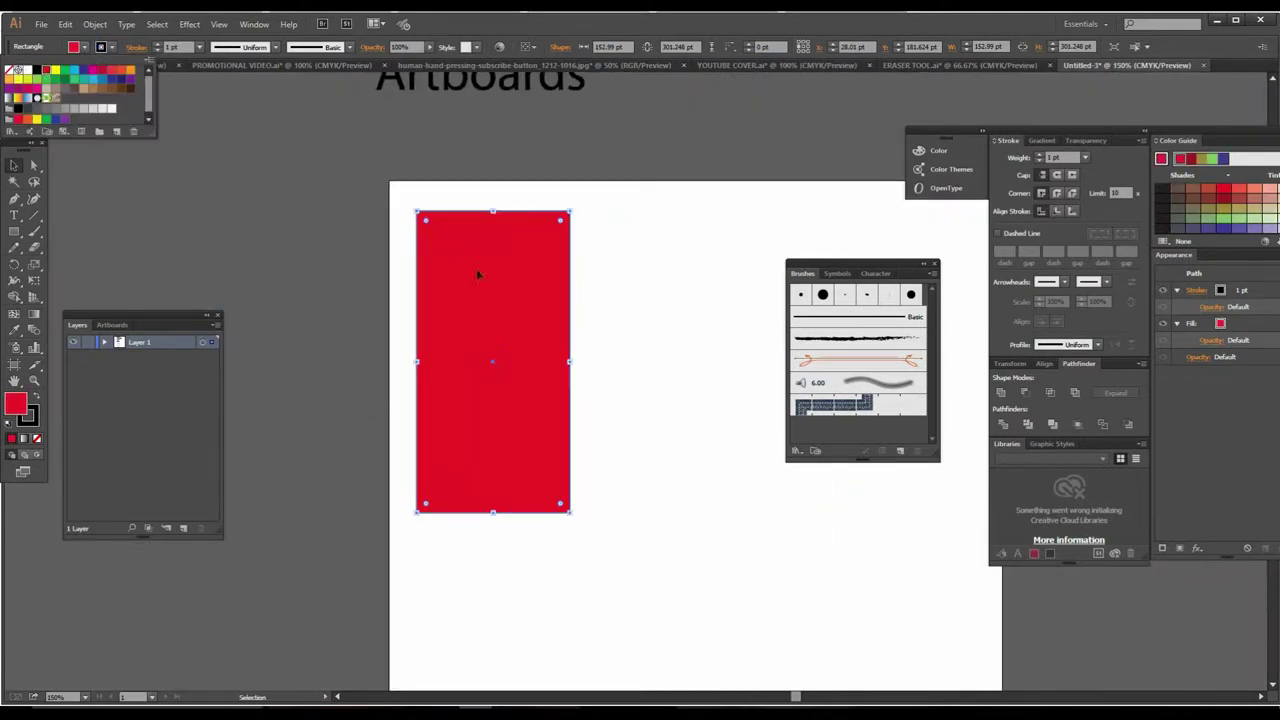
scroll(611, 424, up, 2)
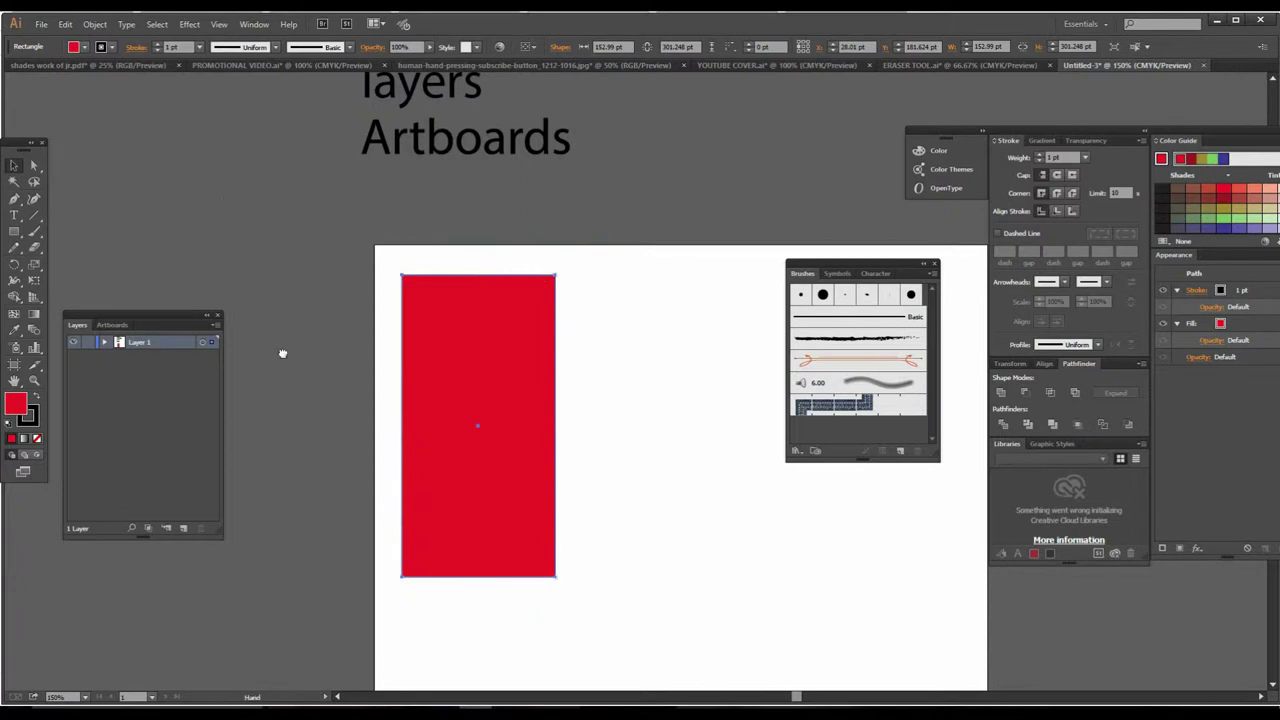
scroll(432, 368, up, 4)
alt+click(432, 368)
drag(677, 140, 497, 155)
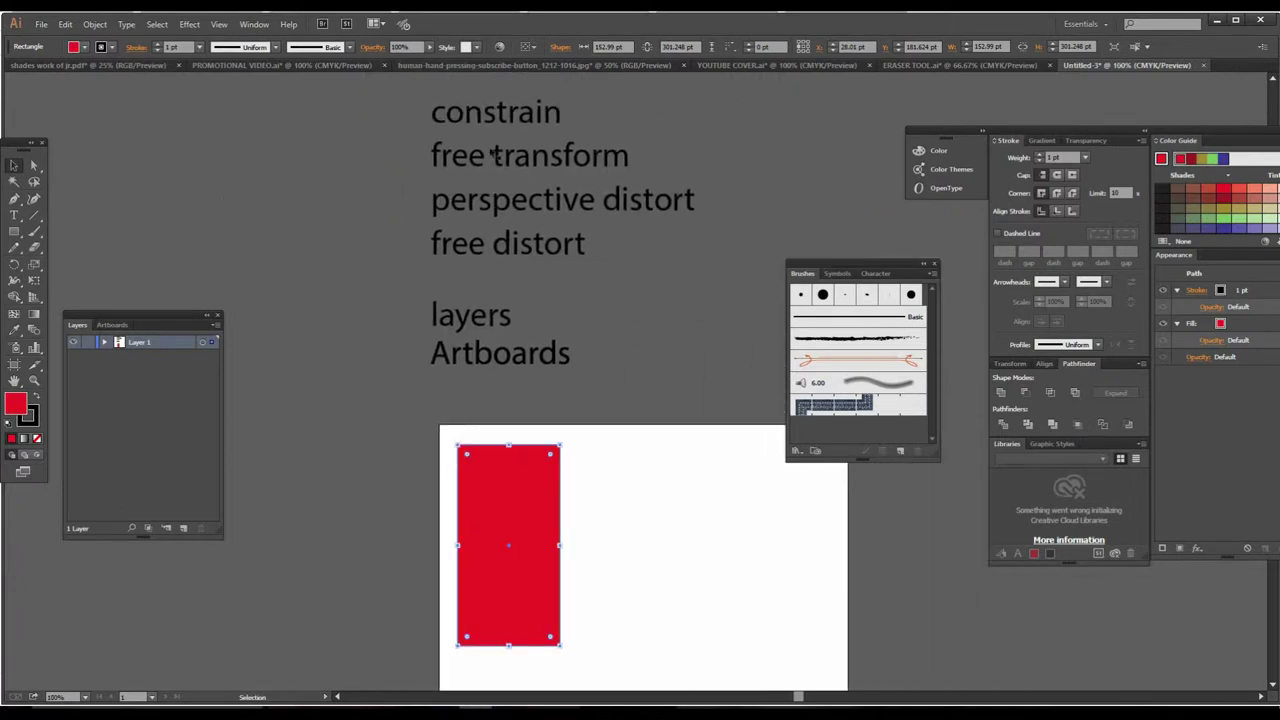
drag(561, 443, 604, 440)
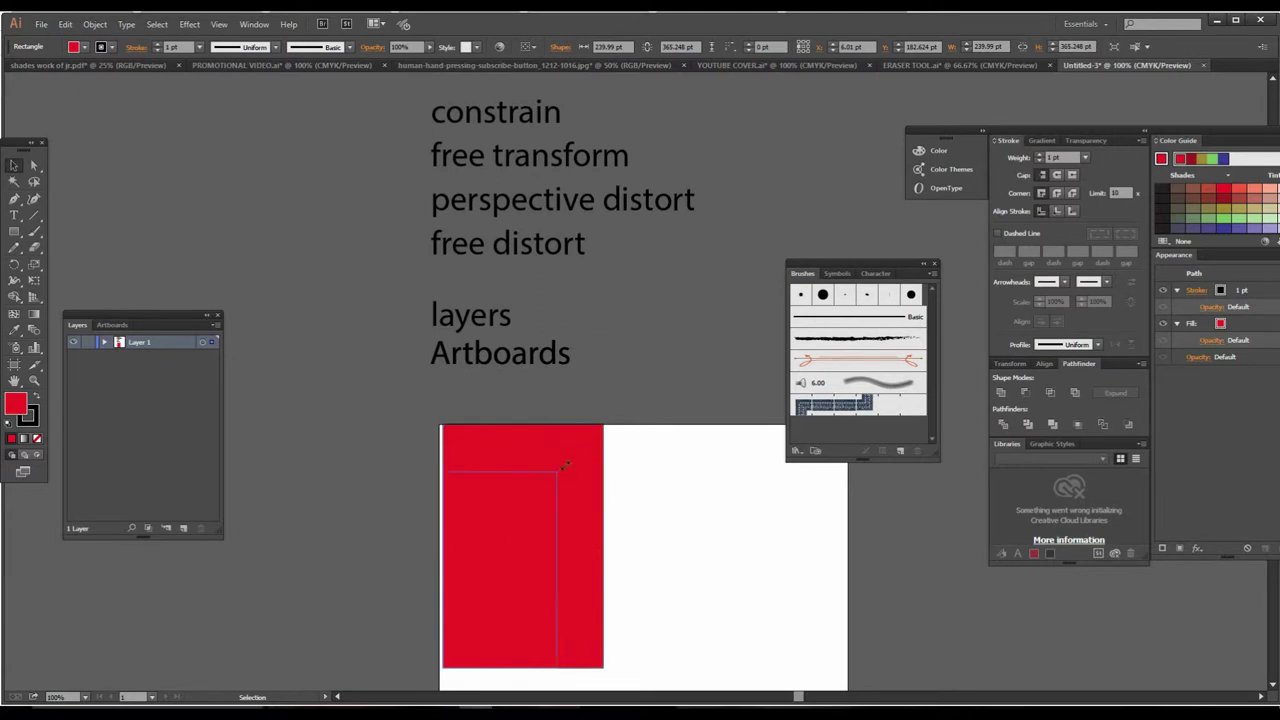
click(36, 281)
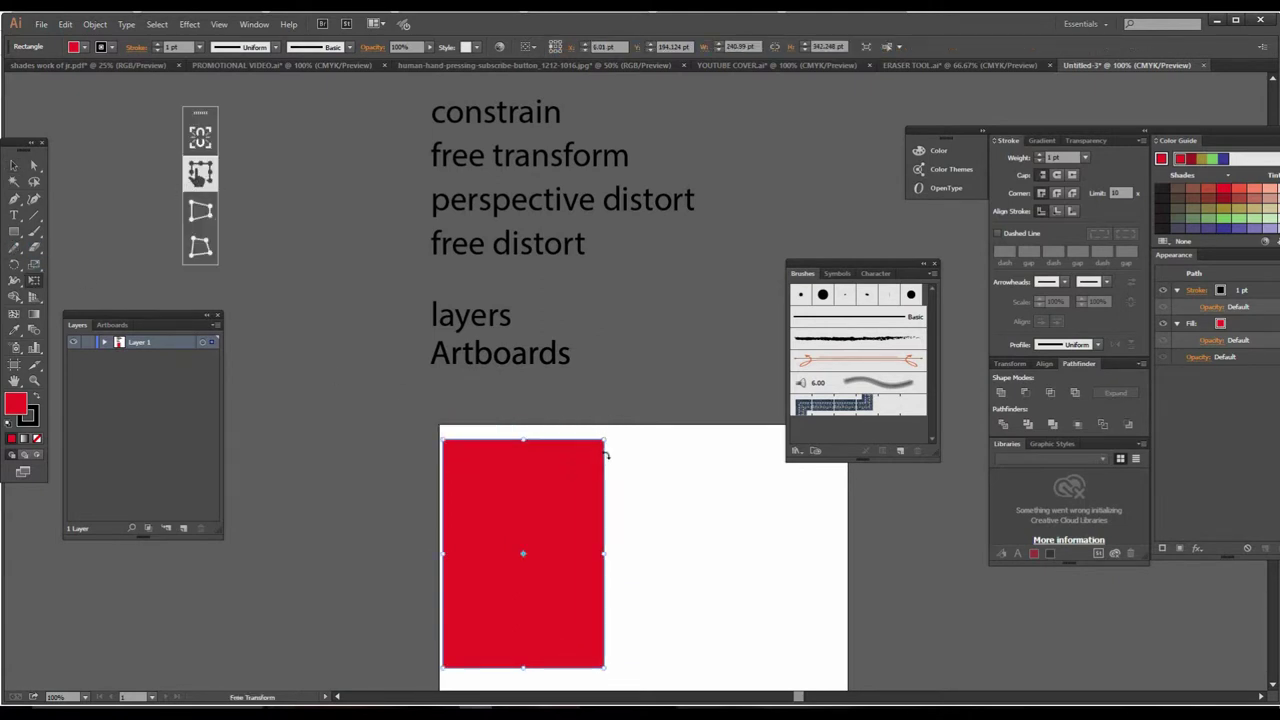
Step: Stretch the red rectangle into a larger, nearly square block at the artboard's top-left
drag(604, 440, 490, 488)
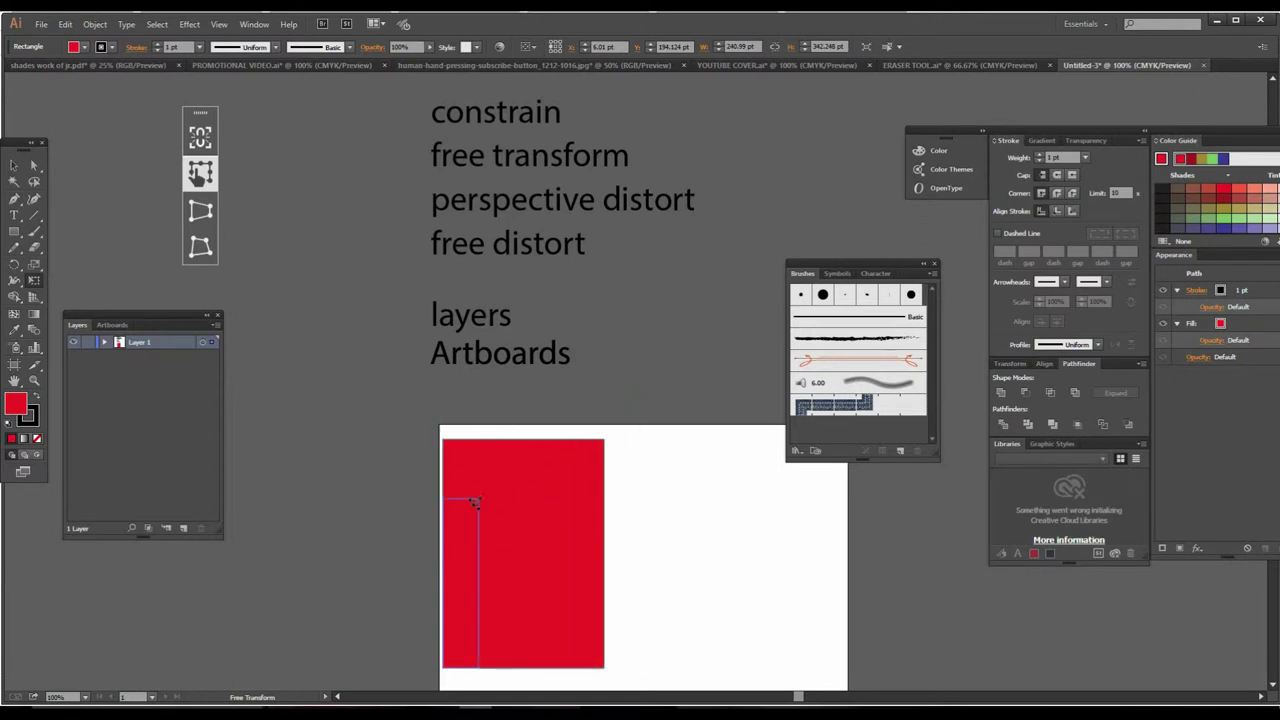
drag(490, 488, 672, 430)
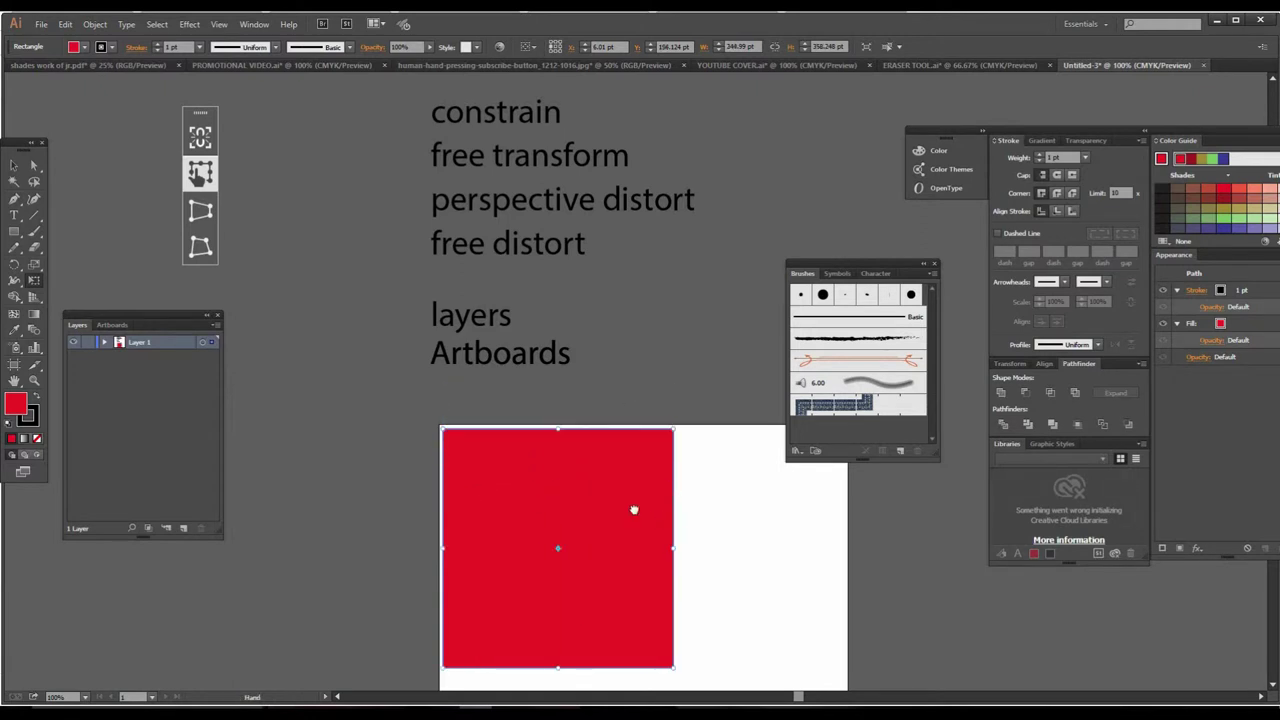
drag(657, 514, 570, 476)
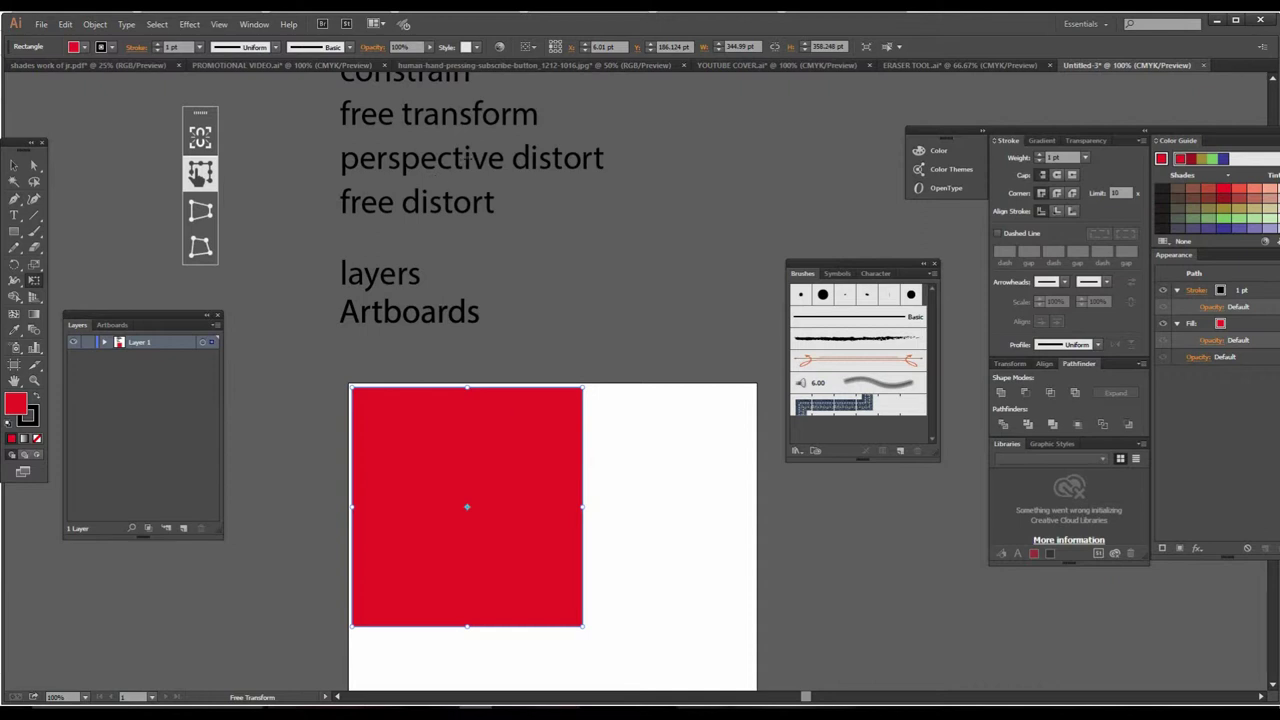
Step: Perspective-distort the red square by pulling its top corner upward
click(206, 211)
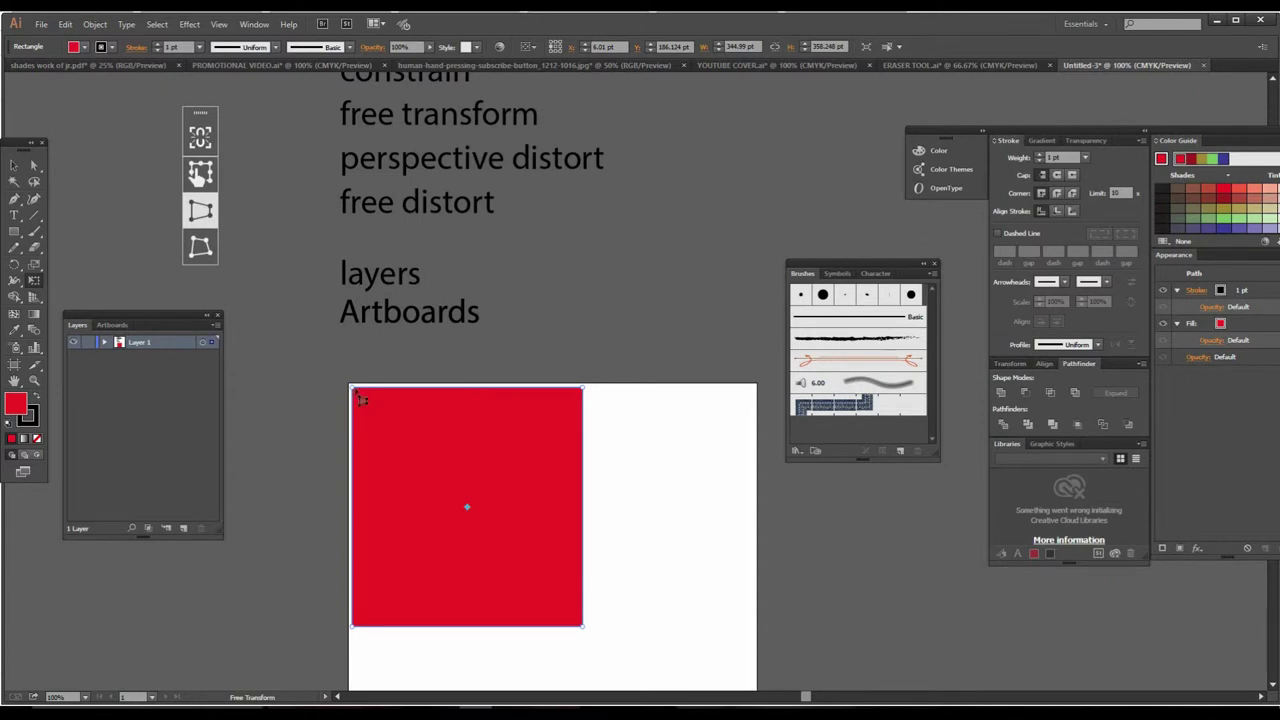
drag(357, 398, 340, 170)
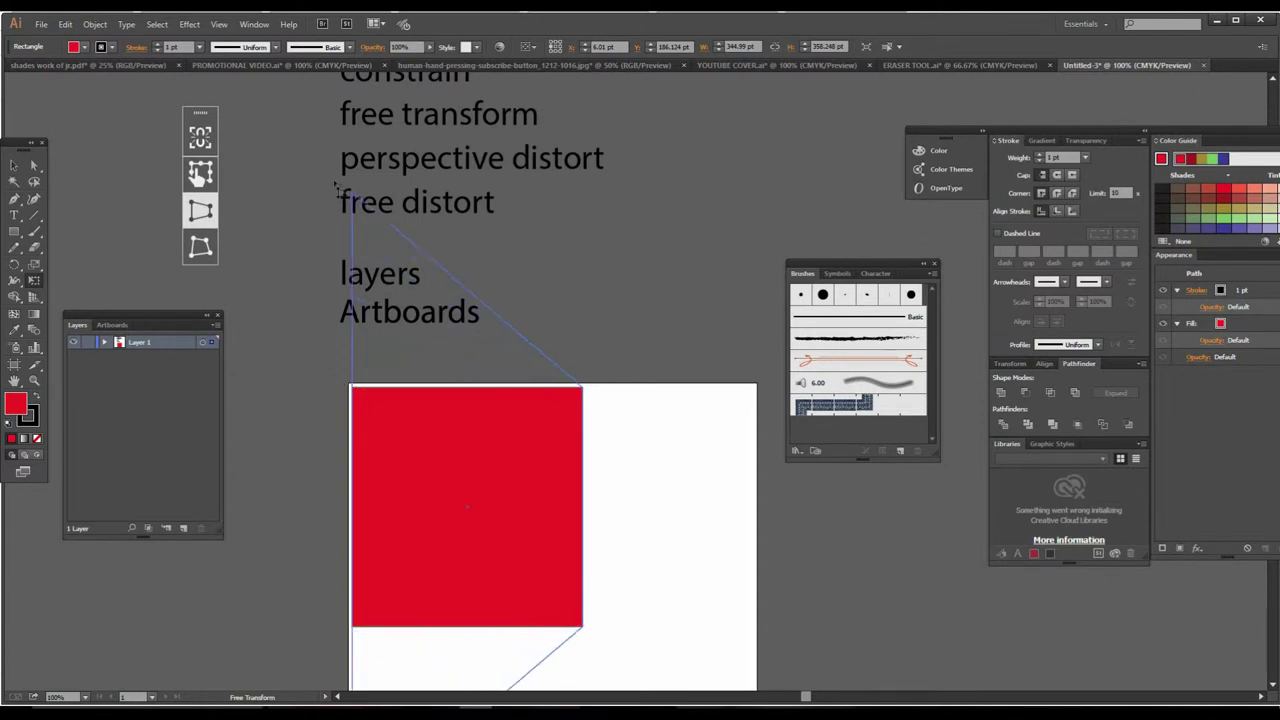
drag(338, 172, 345, 158)
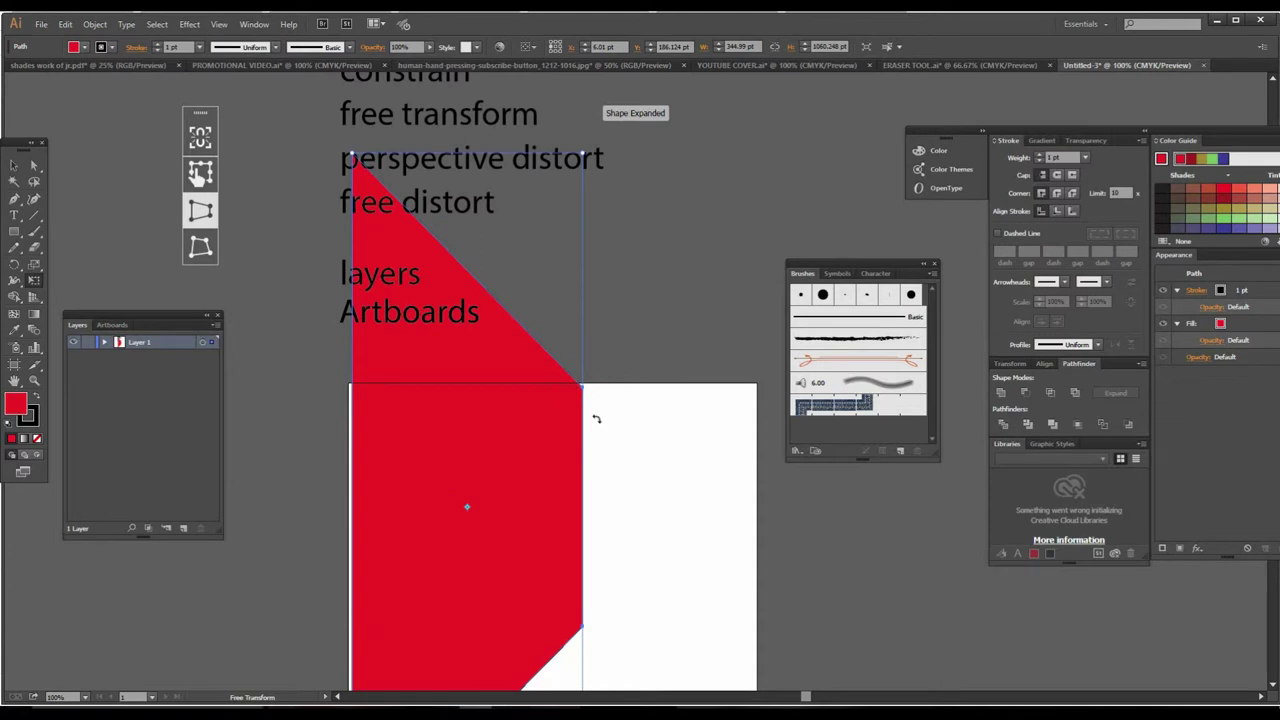
key(ctrl+minus)
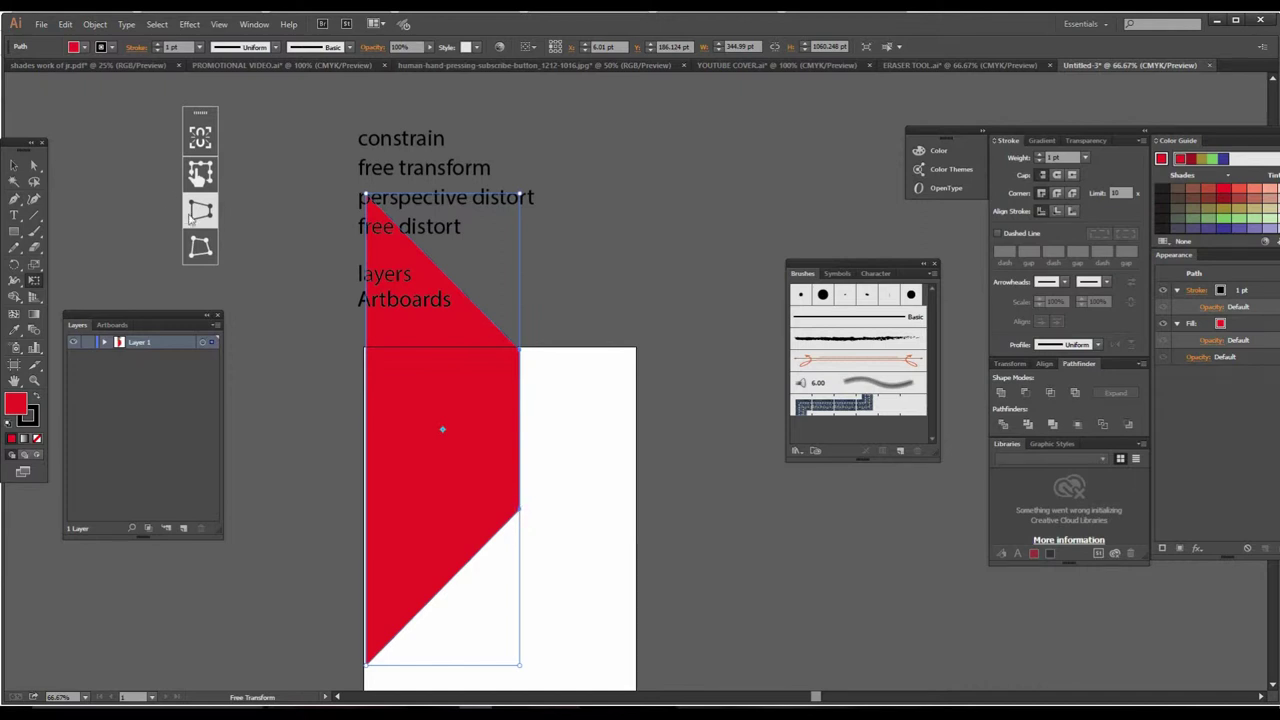
click(200, 172)
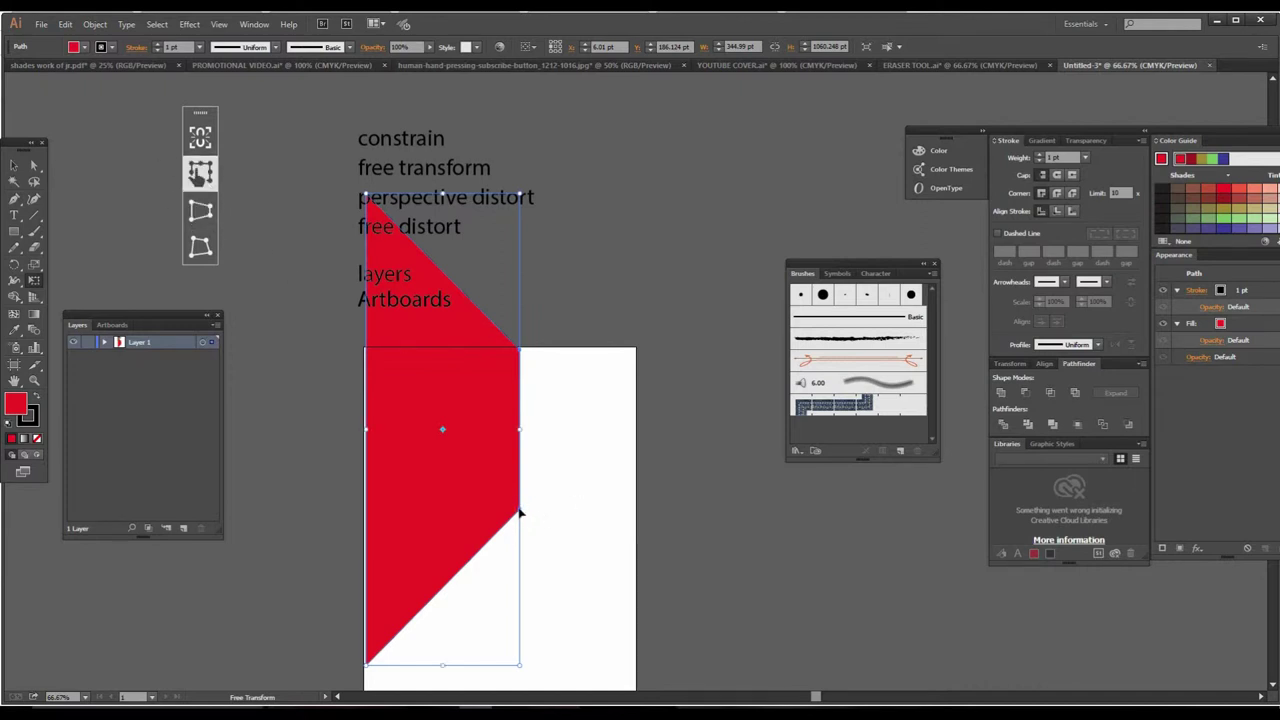
Step: Move the red shape and stretch it out from its bottom-left corner
drag(519, 513, 546, 503)
drag(398, 653, 480, 468)
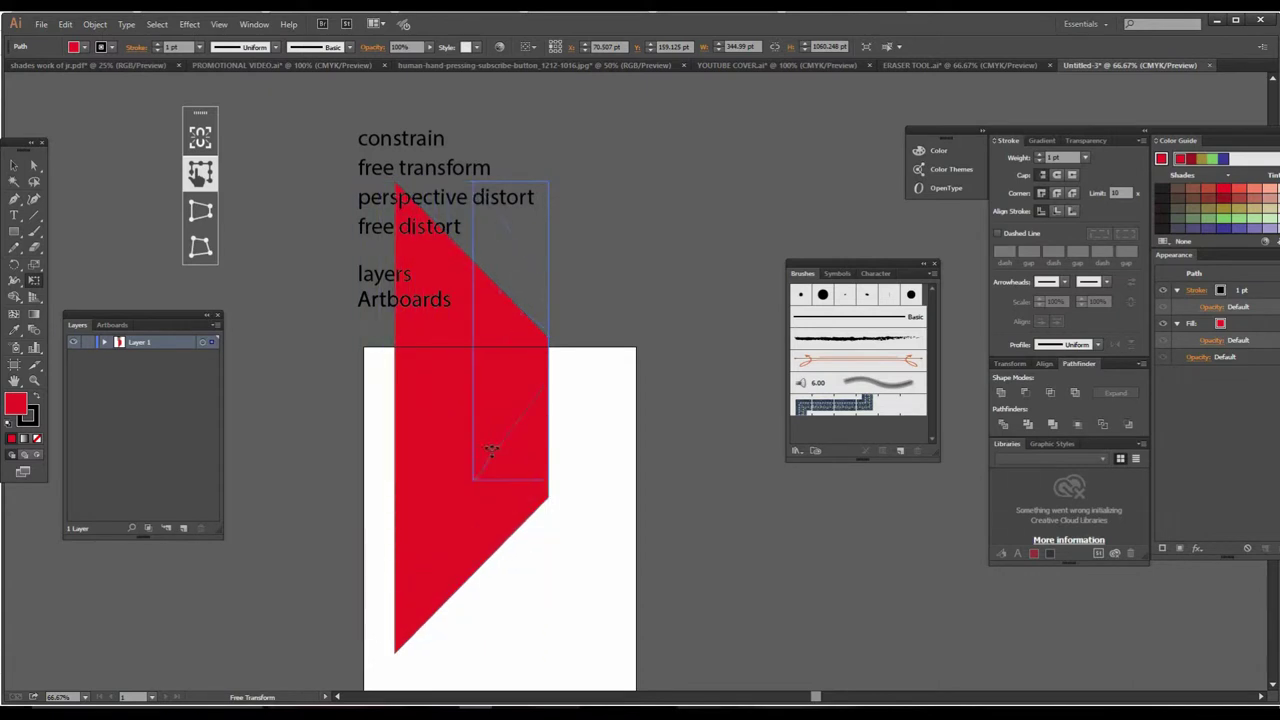
drag(480, 468, 318, 547)
click(36, 164)
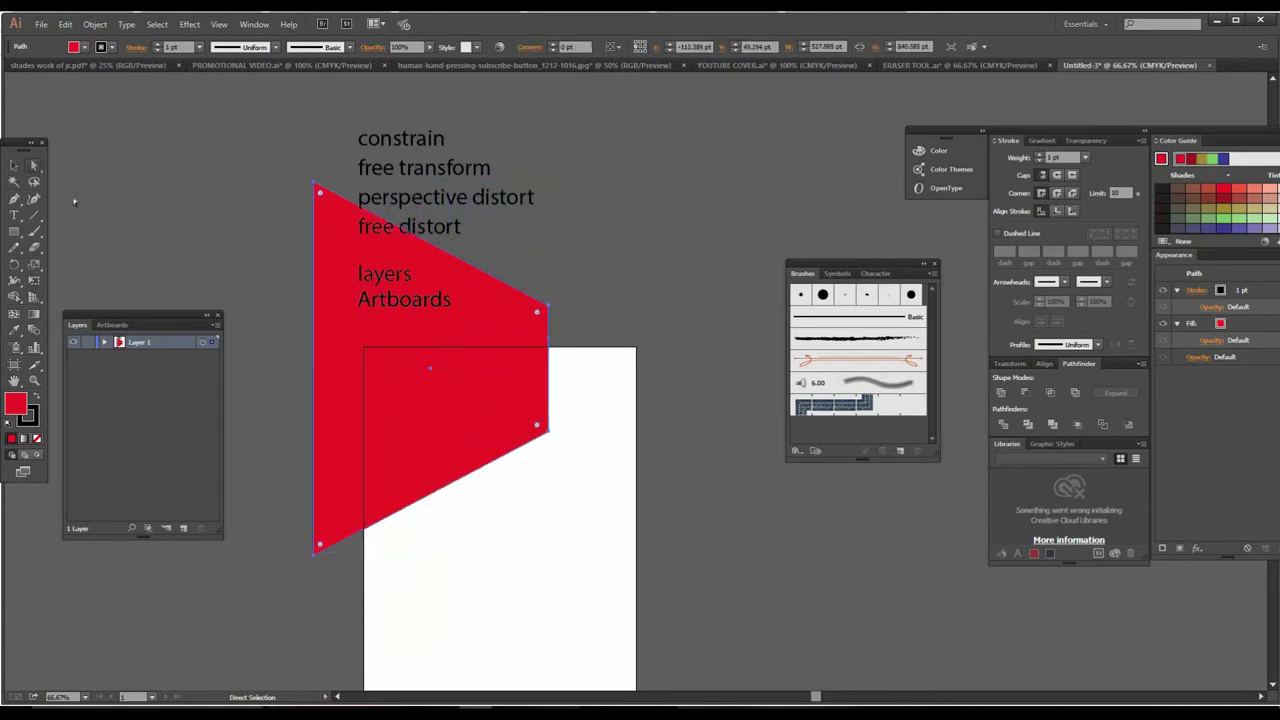
click(548, 430)
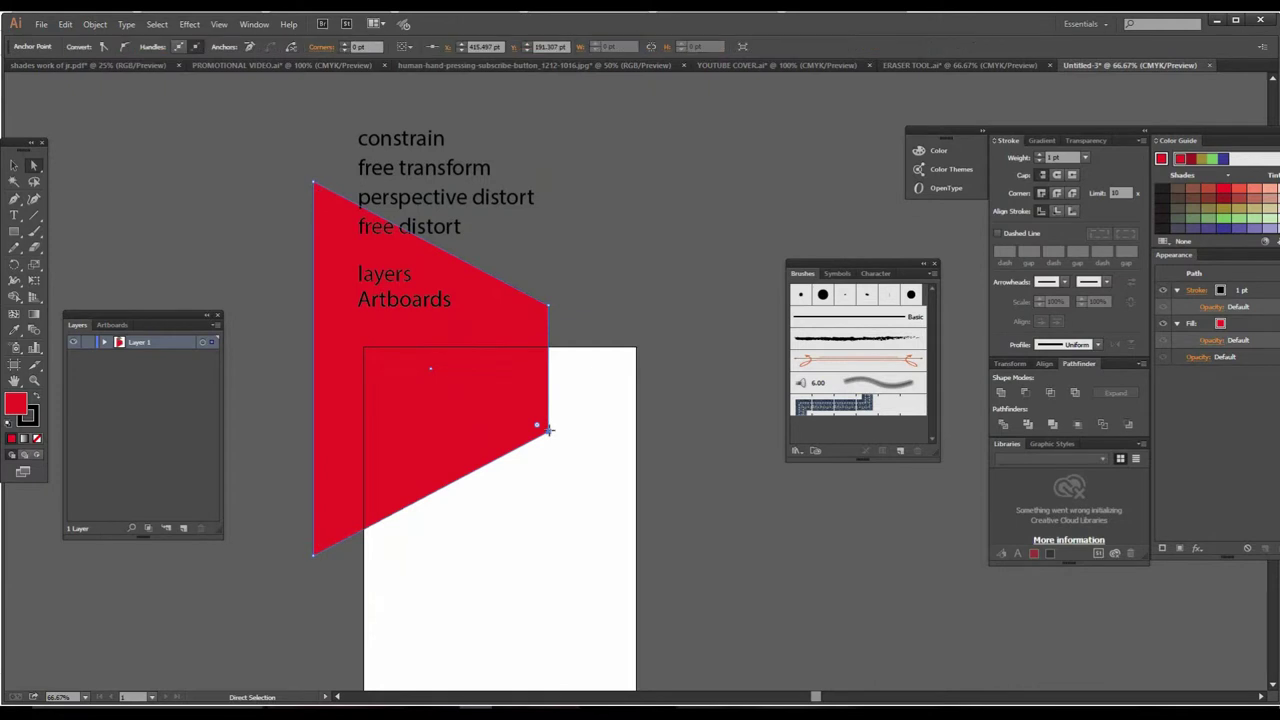
Step: Rotate and perspective-distort the shape into a thin triangular wedge, undoing one distortion
click(36, 282)
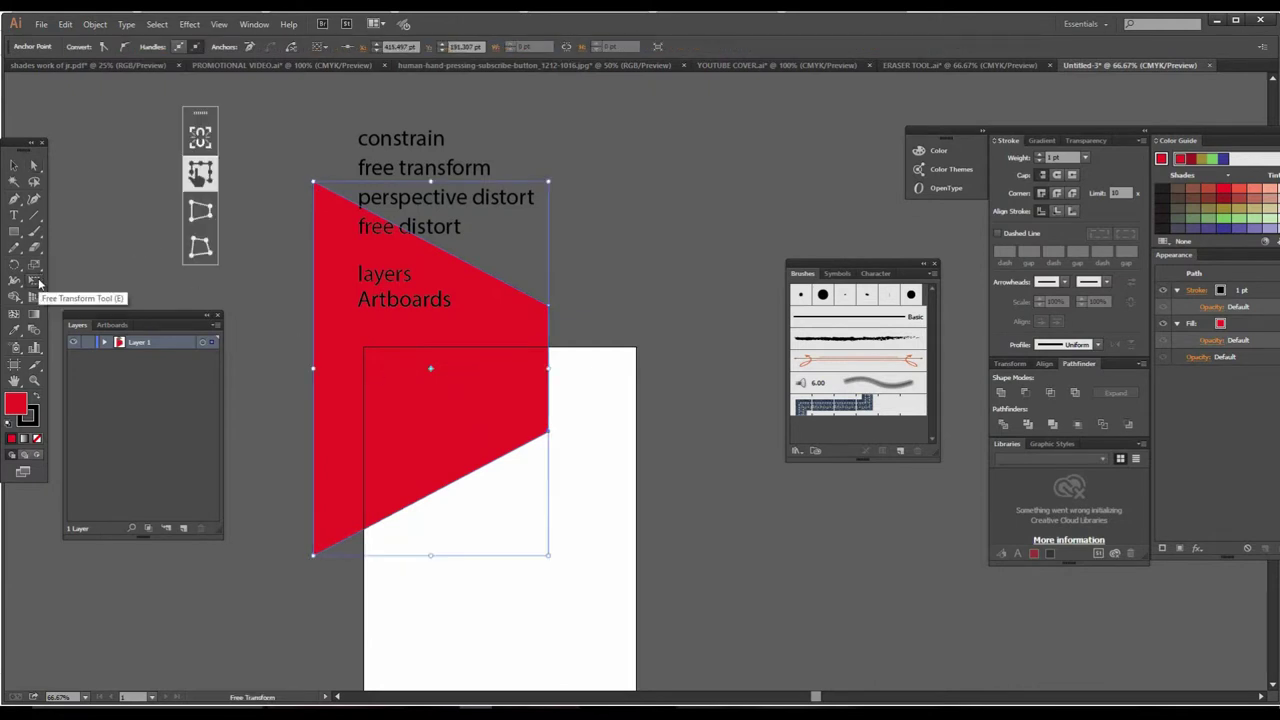
click(198, 214)
drag(548, 430, 572, 252)
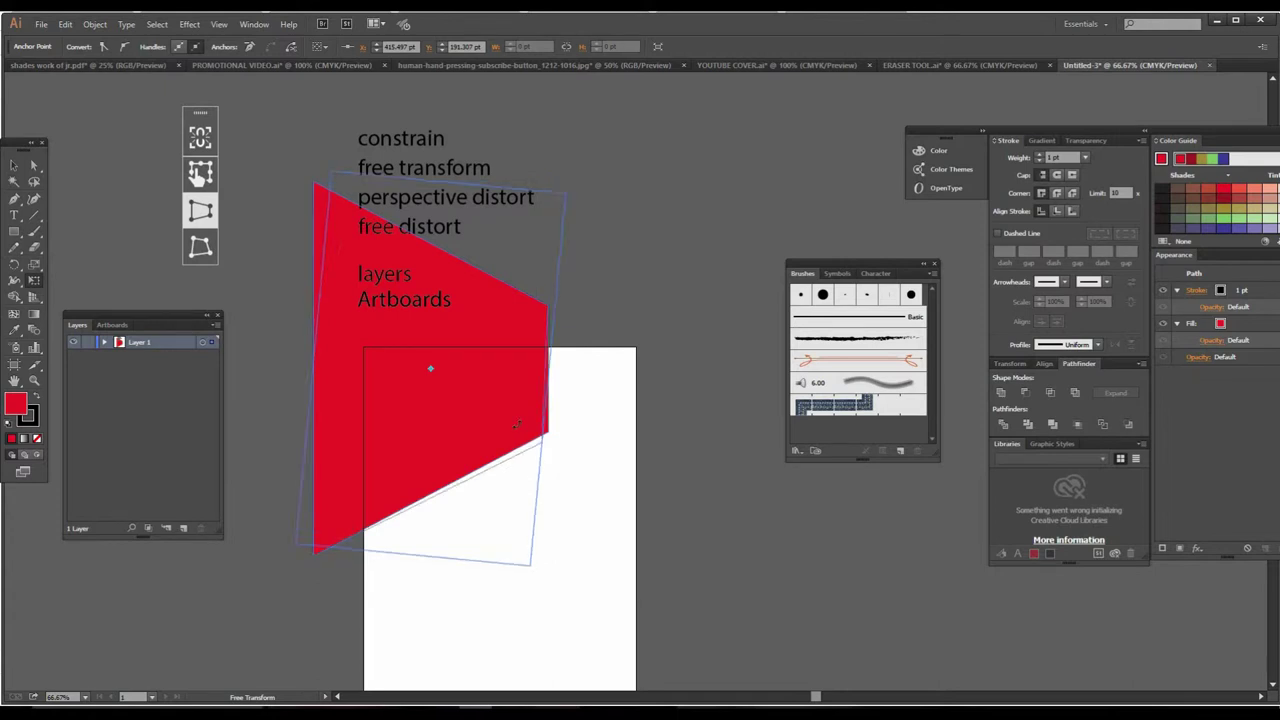
mouse_move(590, 263)
mouse_down()
mouse_move(445, 365)
mouse_move(424, 407)
mouse_move(668, 461)
mouse_up()
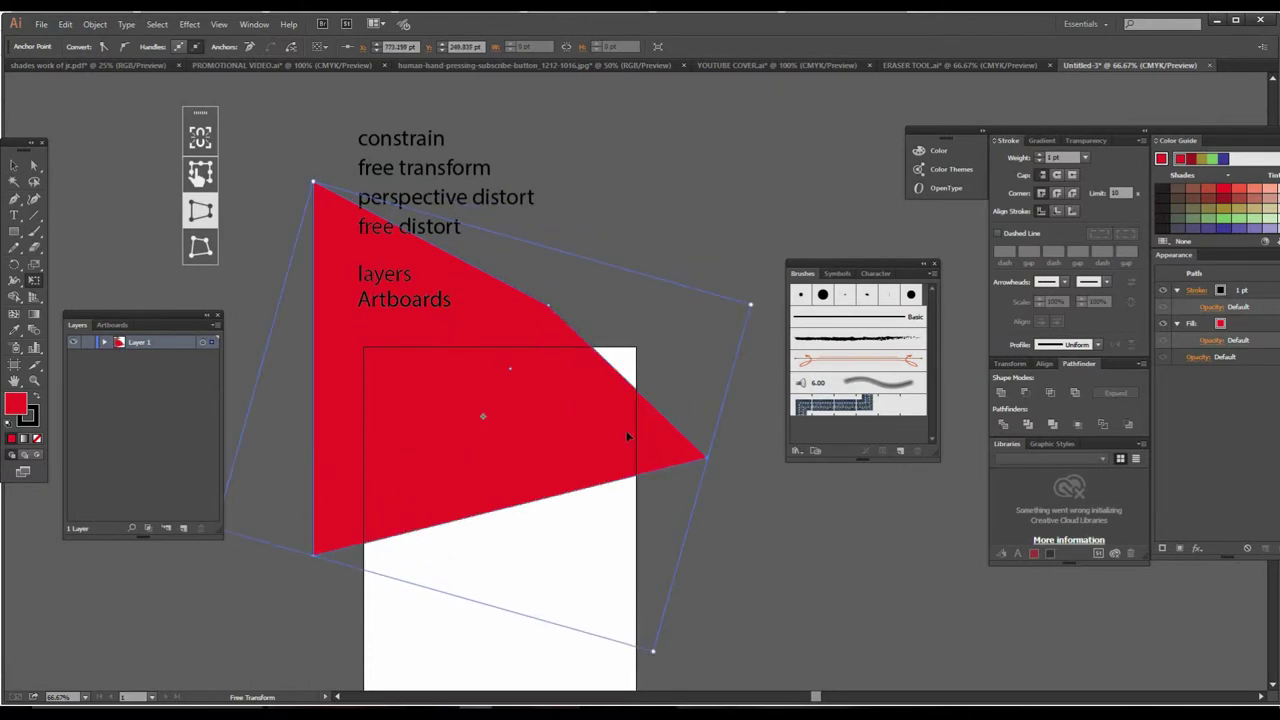
key(ctrl+z)
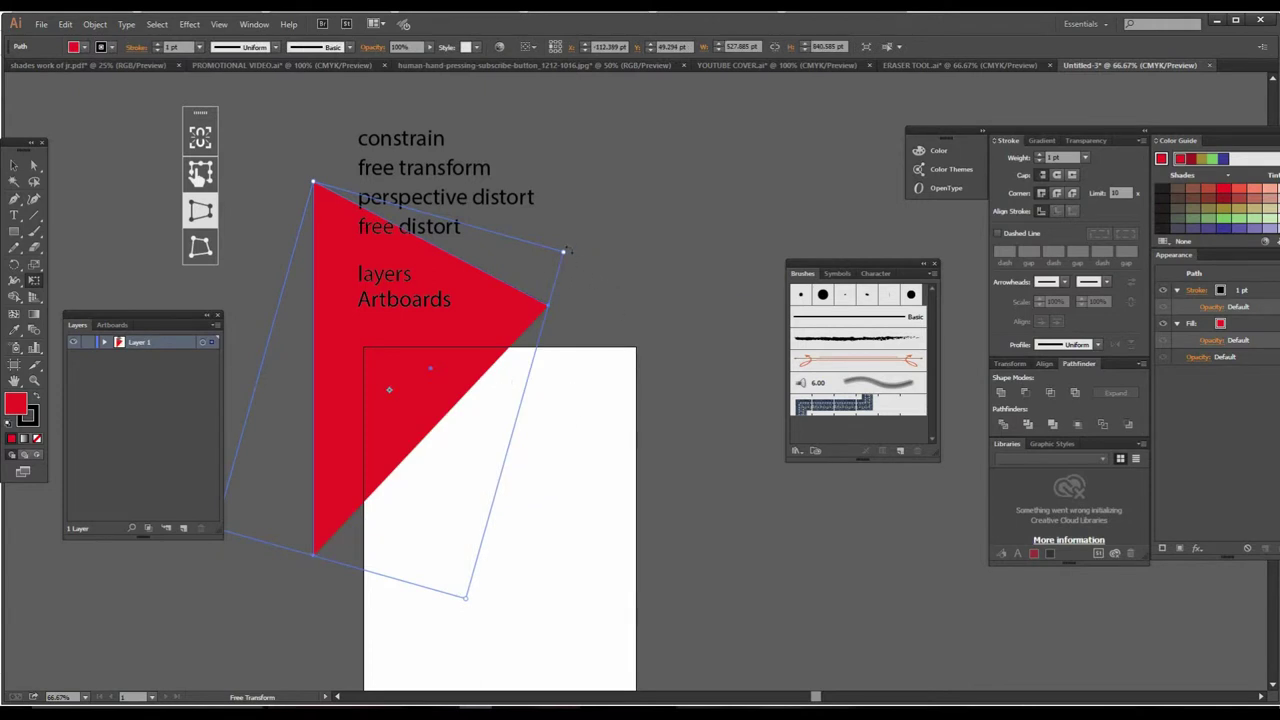
mouse_move(568, 262)
mouse_down()
mouse_move(469, 402)
mouse_move(492, 423)
mouse_up()
Step: Move the red wedge beyond the artboard's upper-right edge with the Selection tool
key(v)
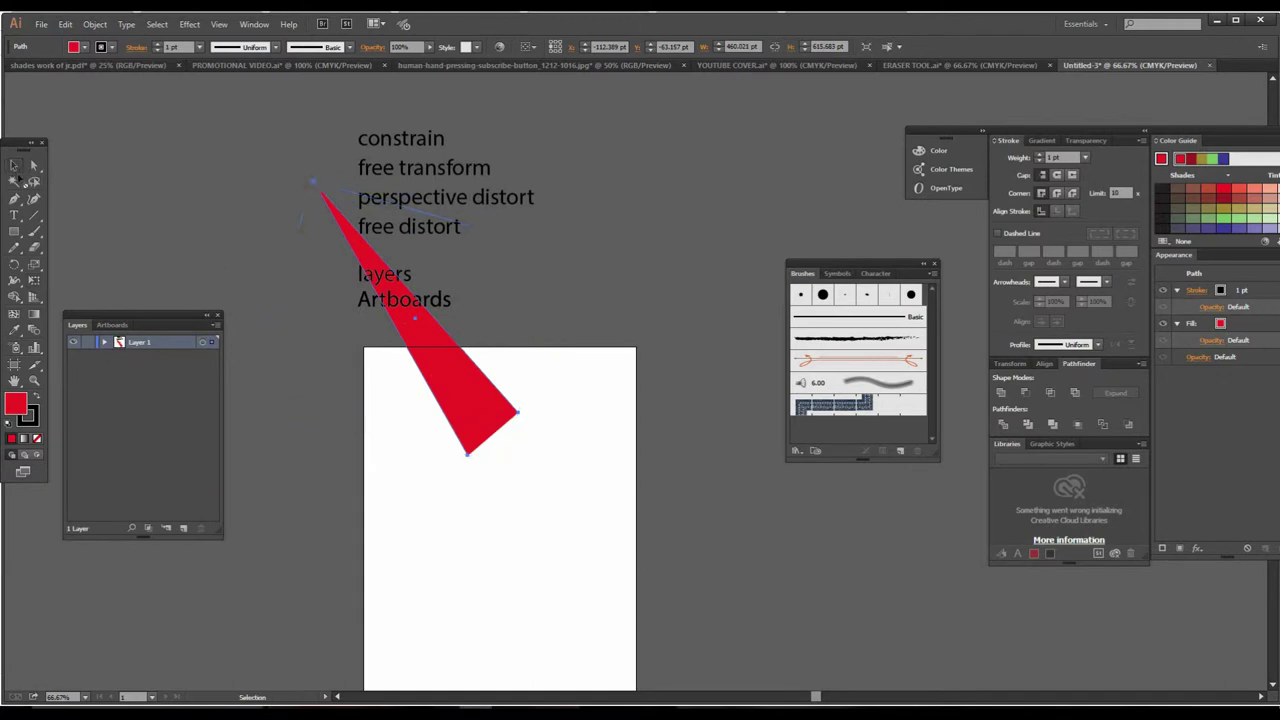
drag(462, 371, 647, 497)
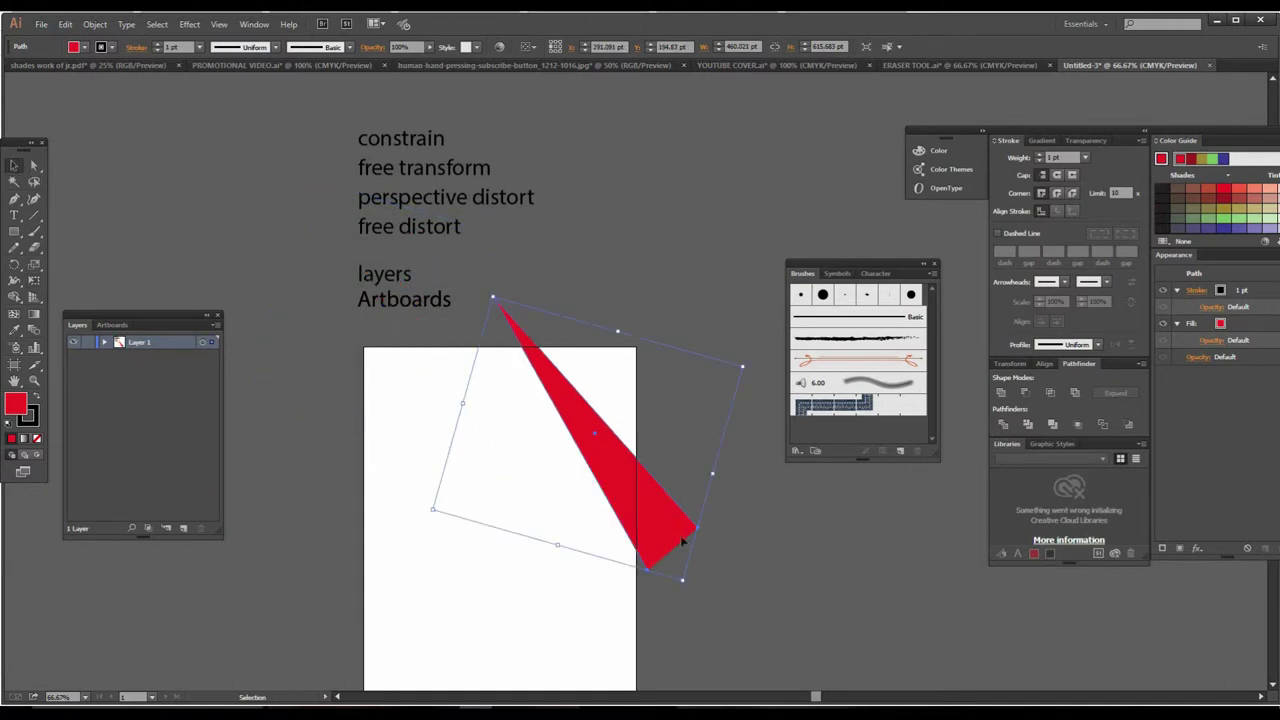
drag(658, 521, 757, 356)
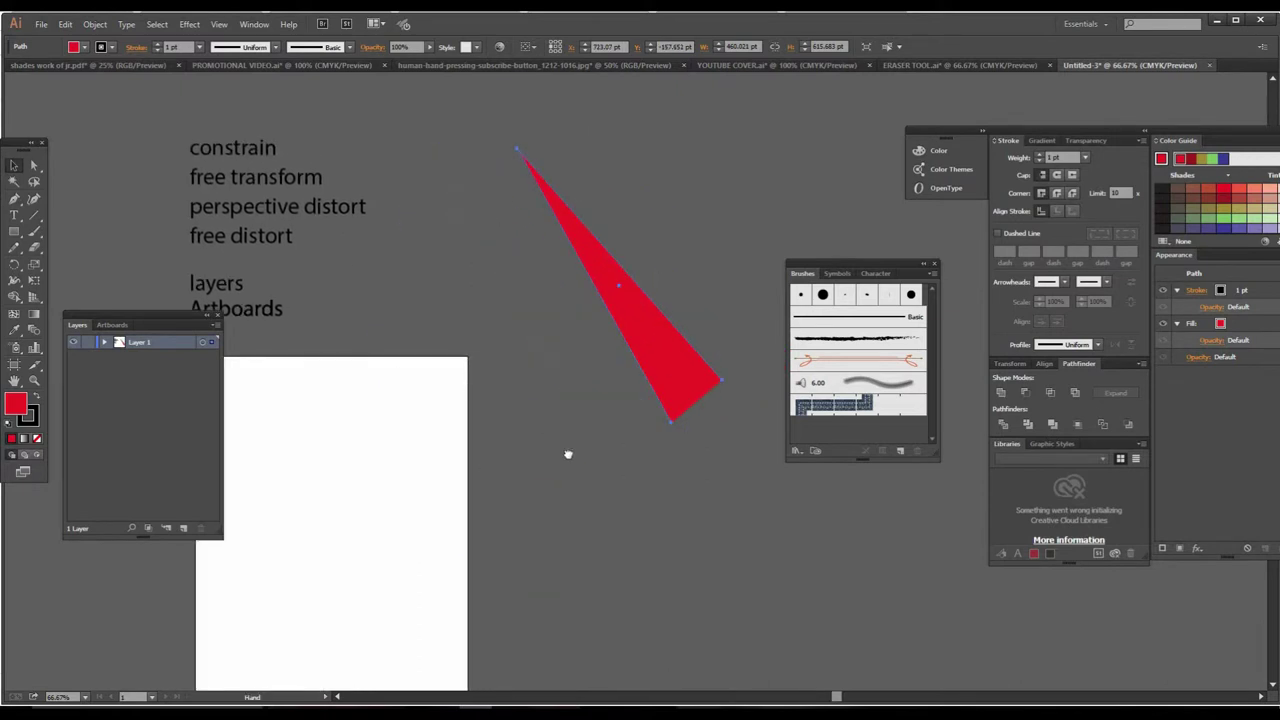
key(v)
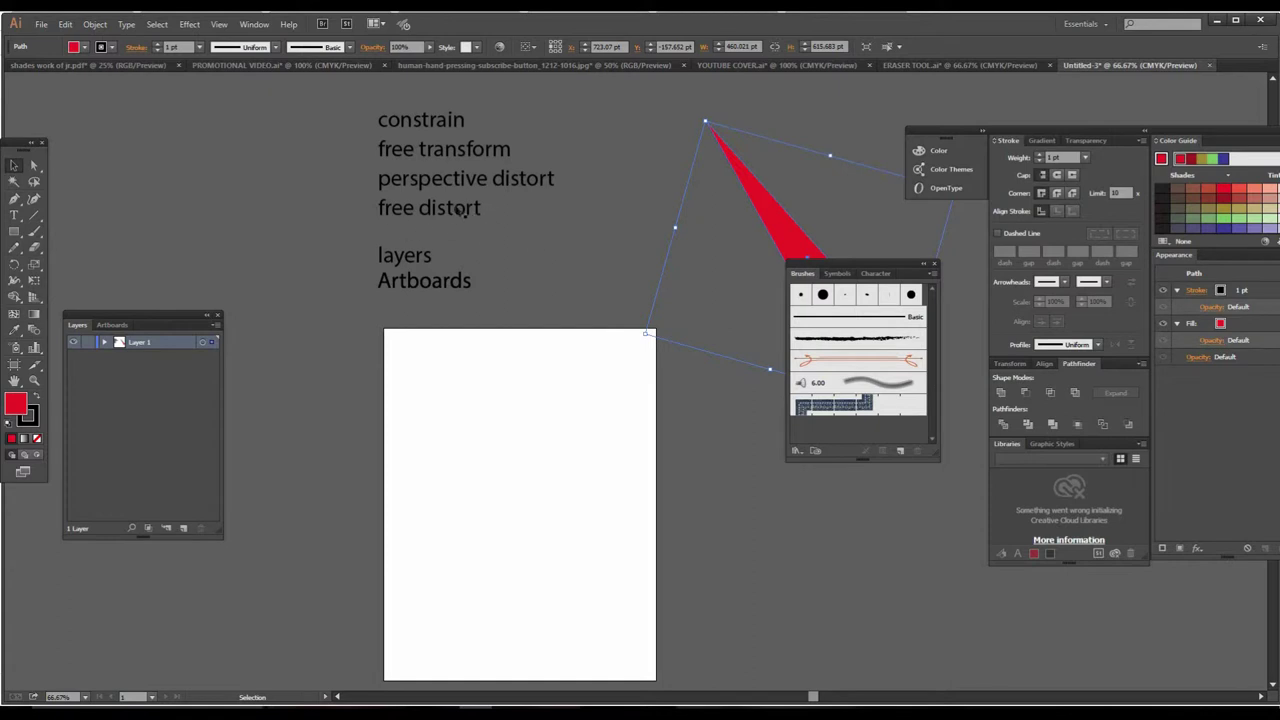
click(16, 231)
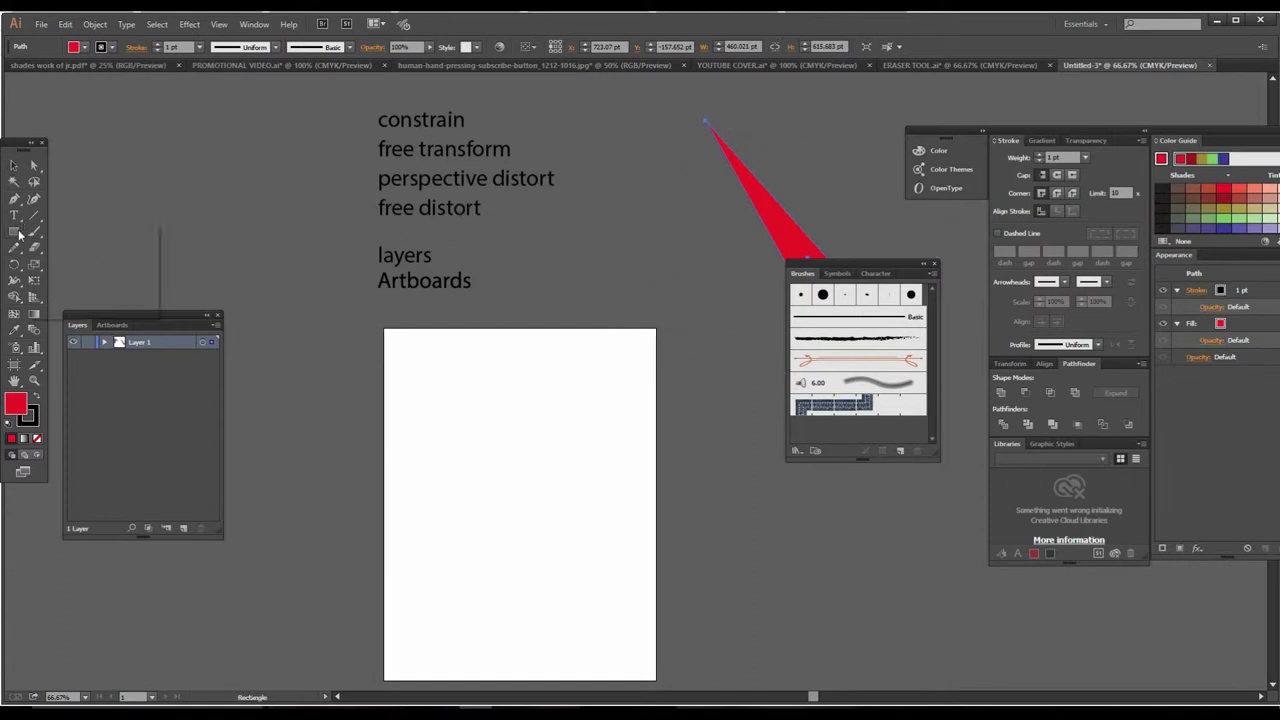
Step: Draw a new red square on the artboard and set Free Transform to Free Distort
click(80, 231)
drag(428, 370, 584, 524)
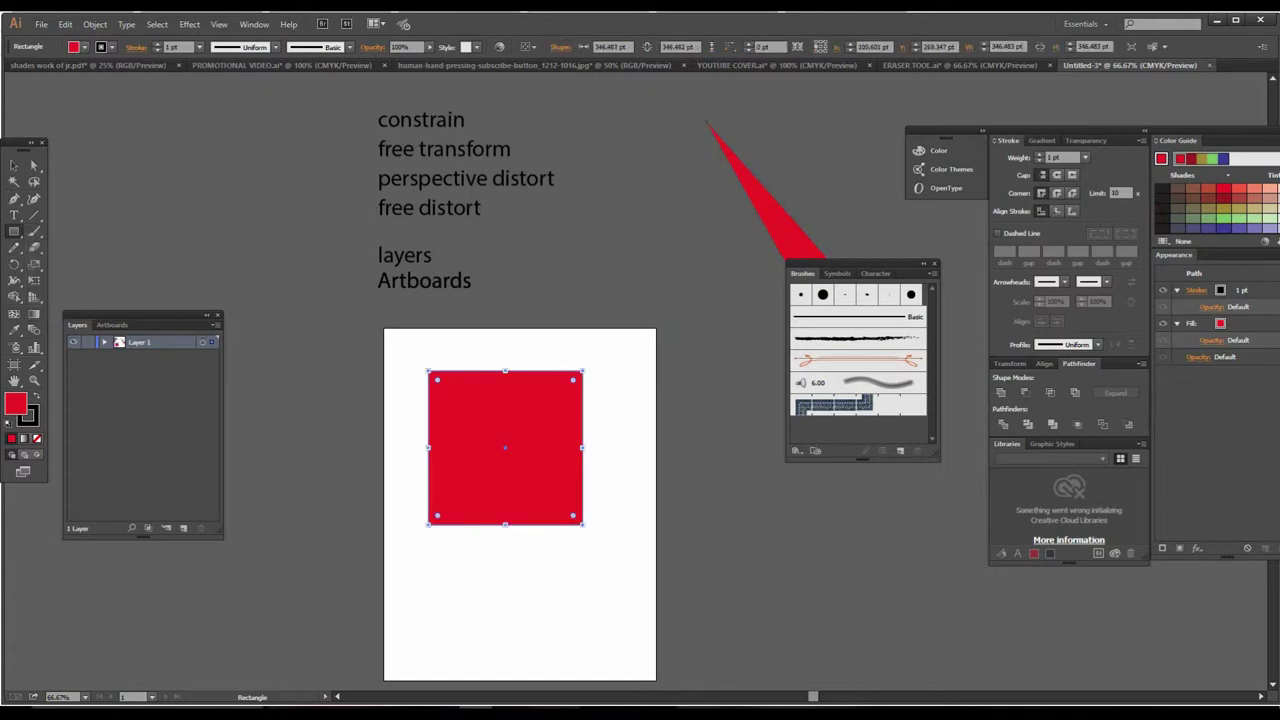
click(18, 172)
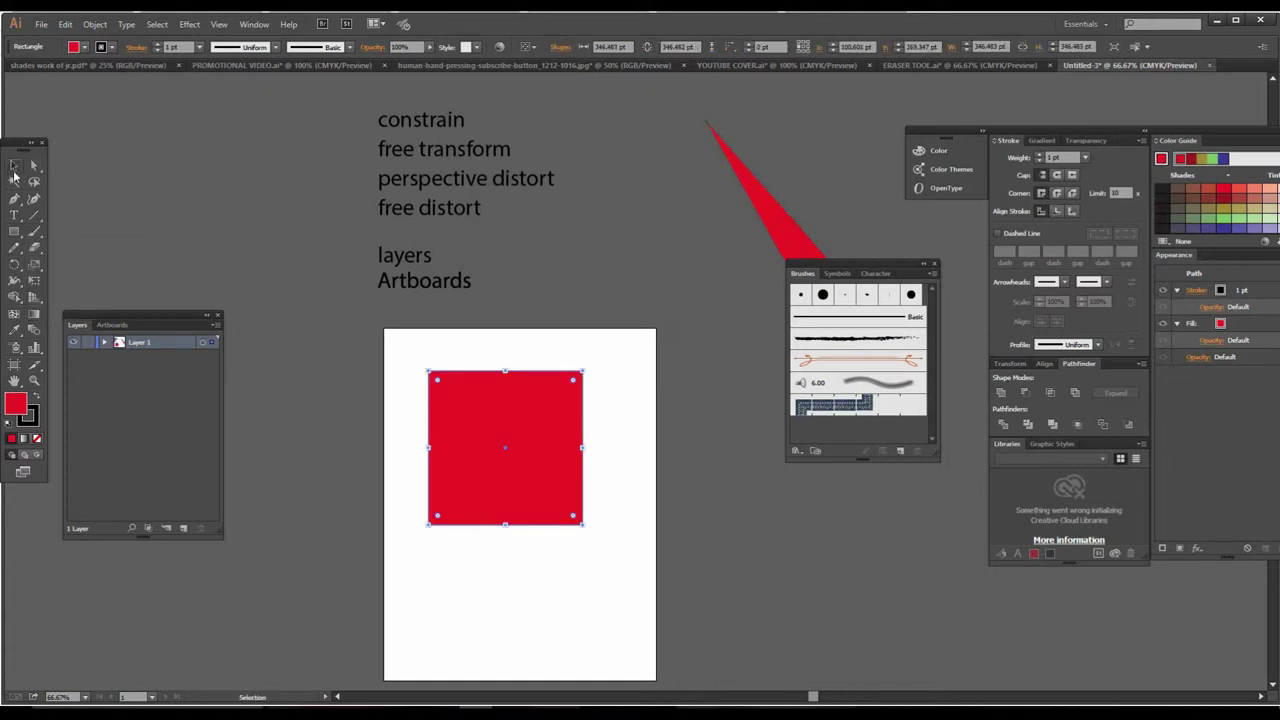
click(35, 284)
click(200, 246)
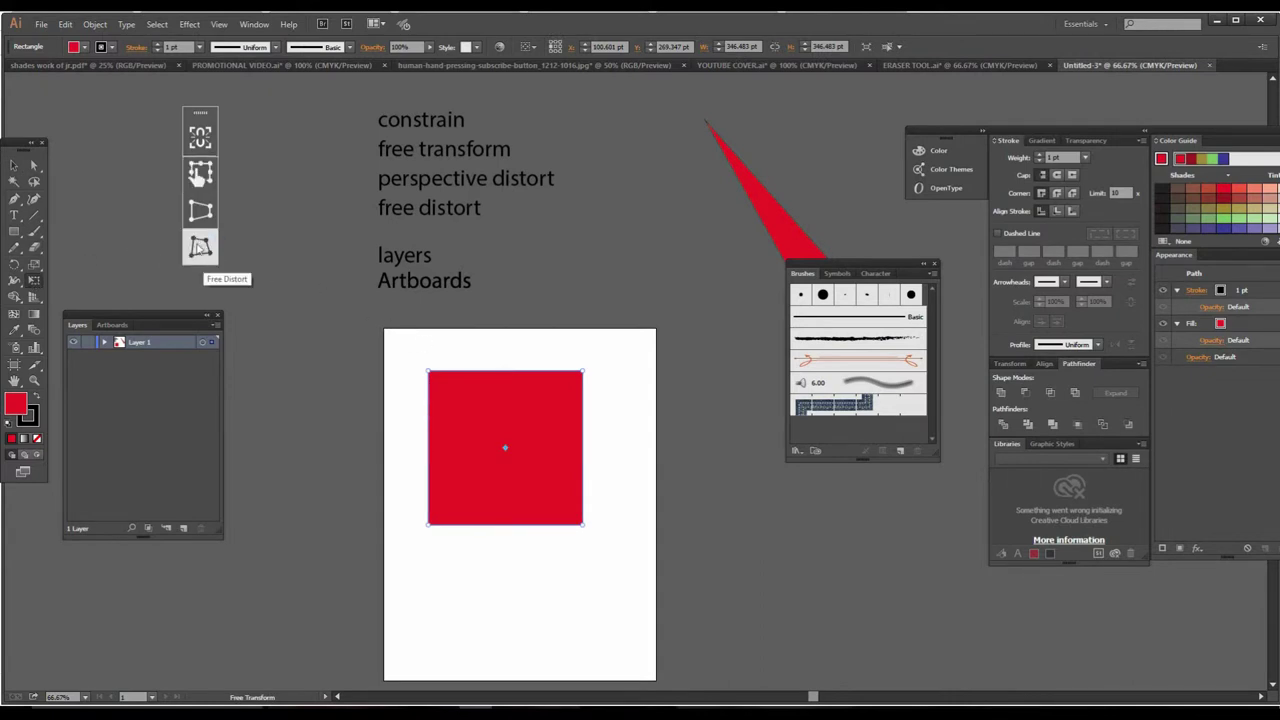
Step: Drag the square's corners inward into a thin diagonal sliver and rotate it clockwise
drag(434, 374, 450, 389)
mouse_move(434, 526)
mouse_down()
mouse_move(460, 520)
mouse_move(466, 500)
mouse_up()
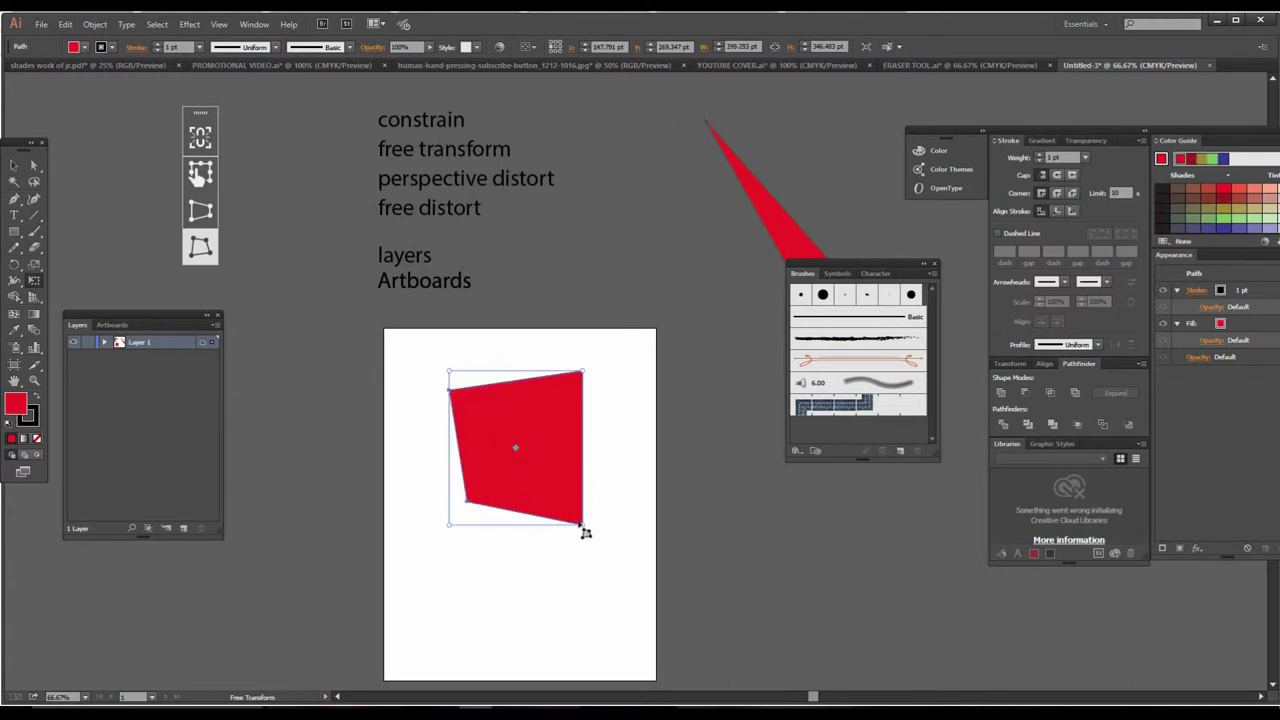
drag(585, 533, 488, 482)
drag(586, 530, 546, 463)
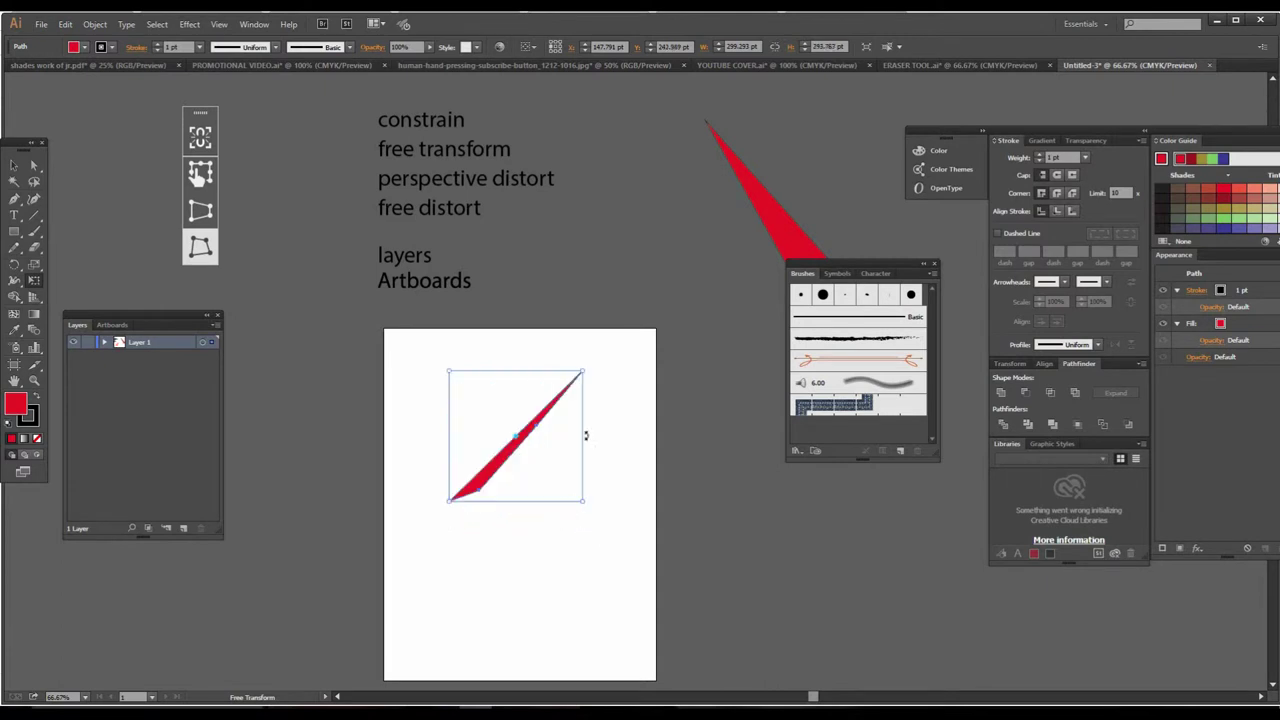
drag(583, 372, 559, 486)
drag(583, 374, 519, 379)
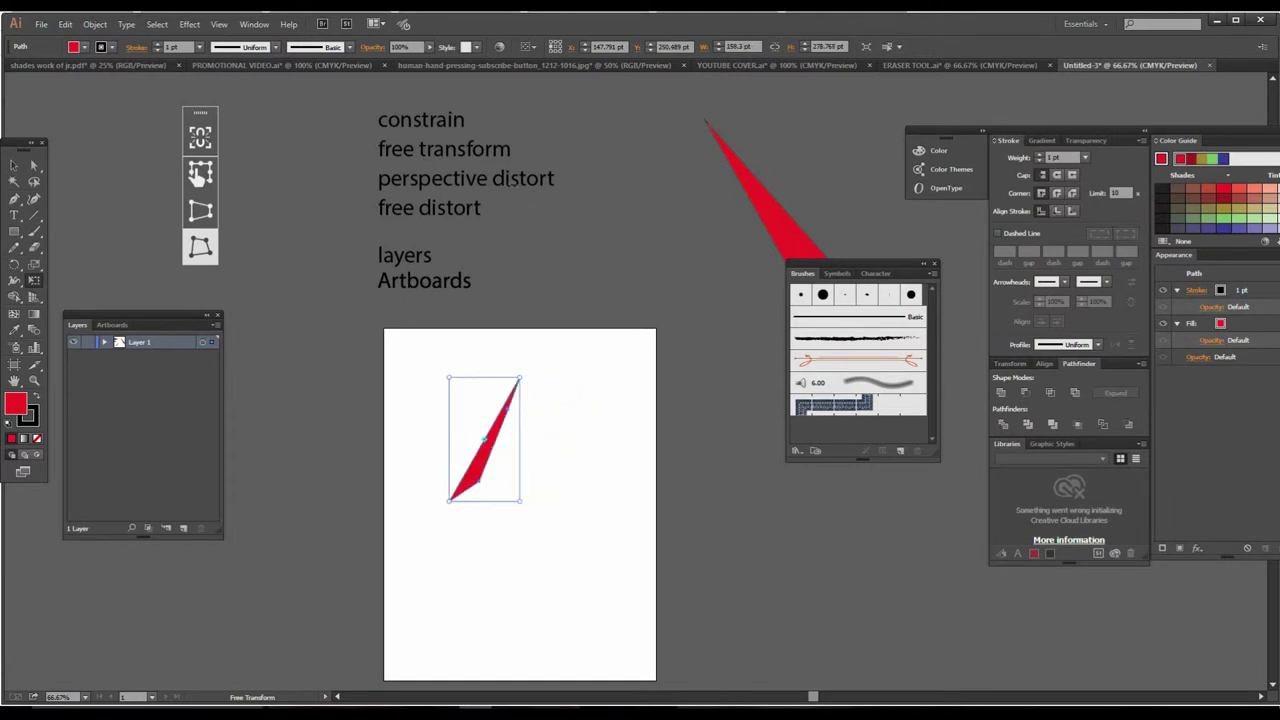
drag(530, 390, 560, 420)
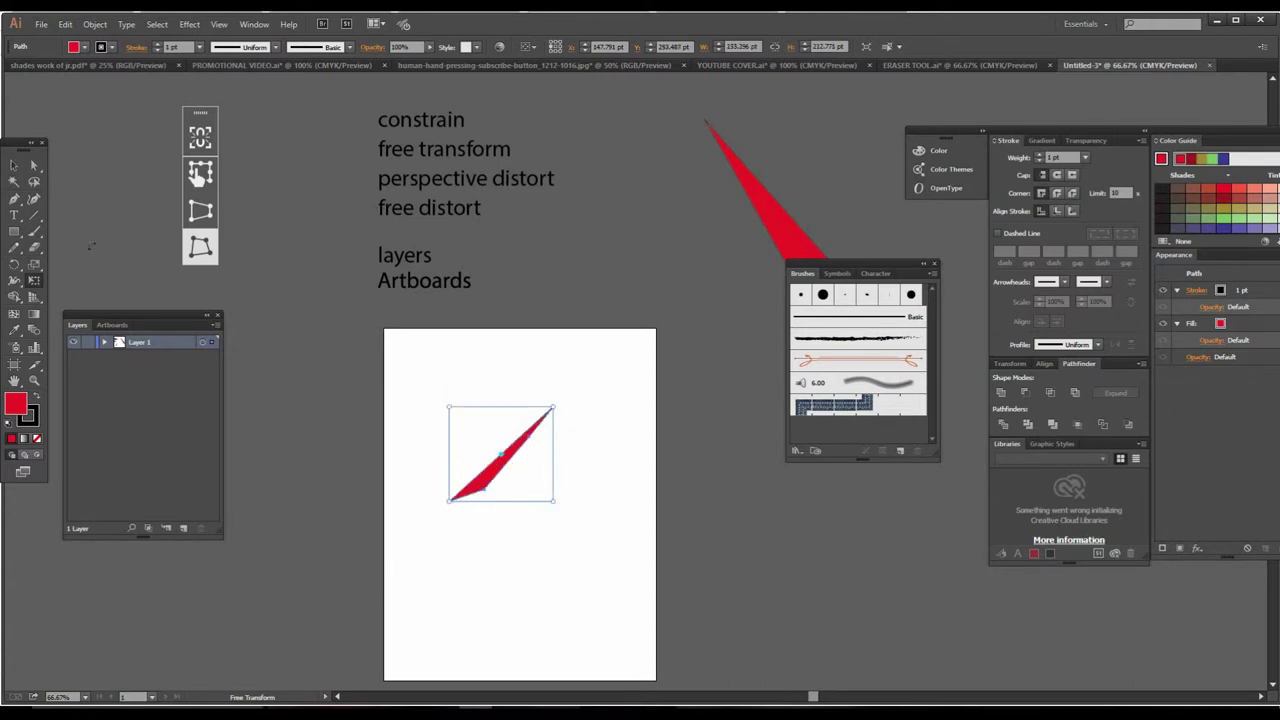
click(14, 231)
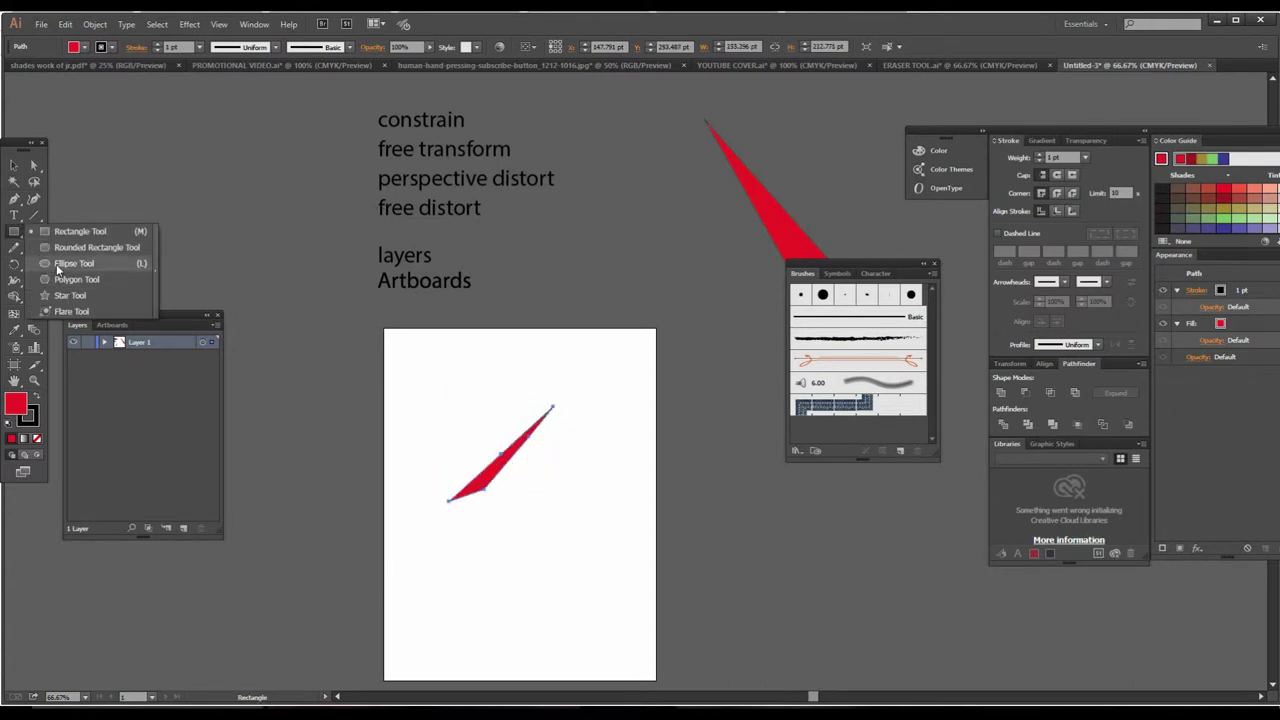
Step: Draw a red circle at the artboard's right edge and free-distort it into a thin sliver
click(58, 265)
drag(573, 449, 733, 609)
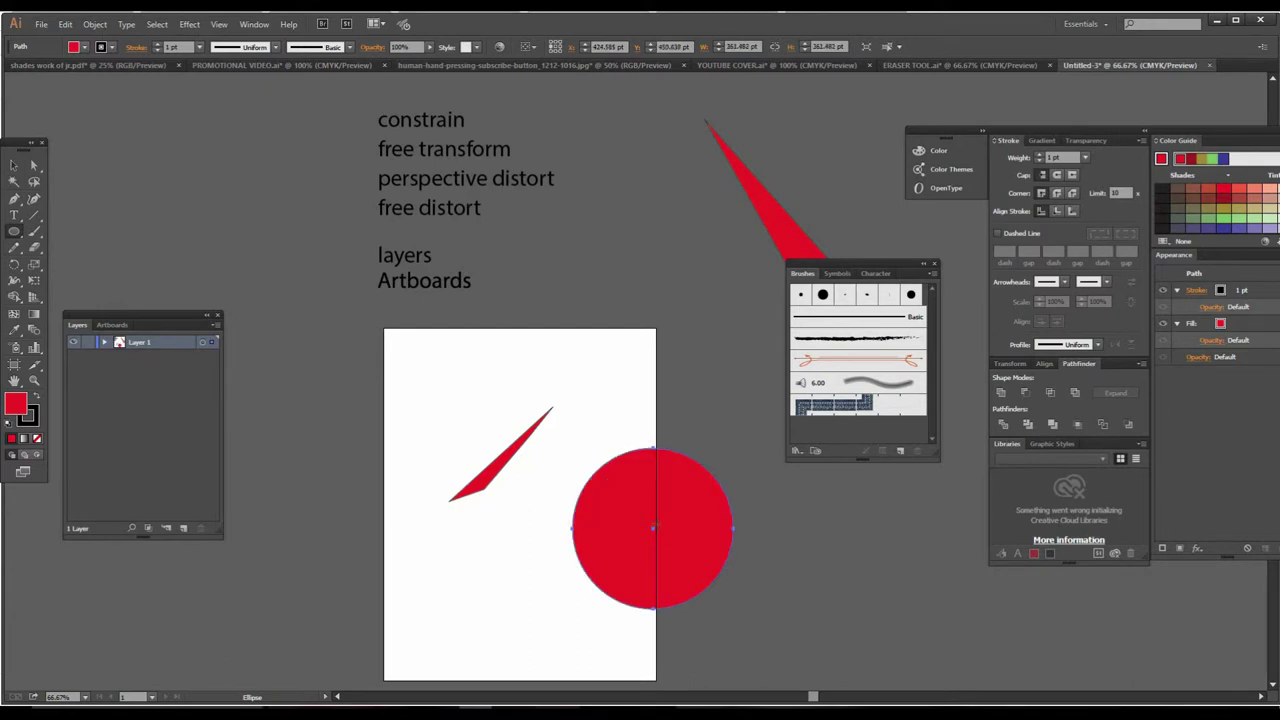
click(34, 165)
click(14, 165)
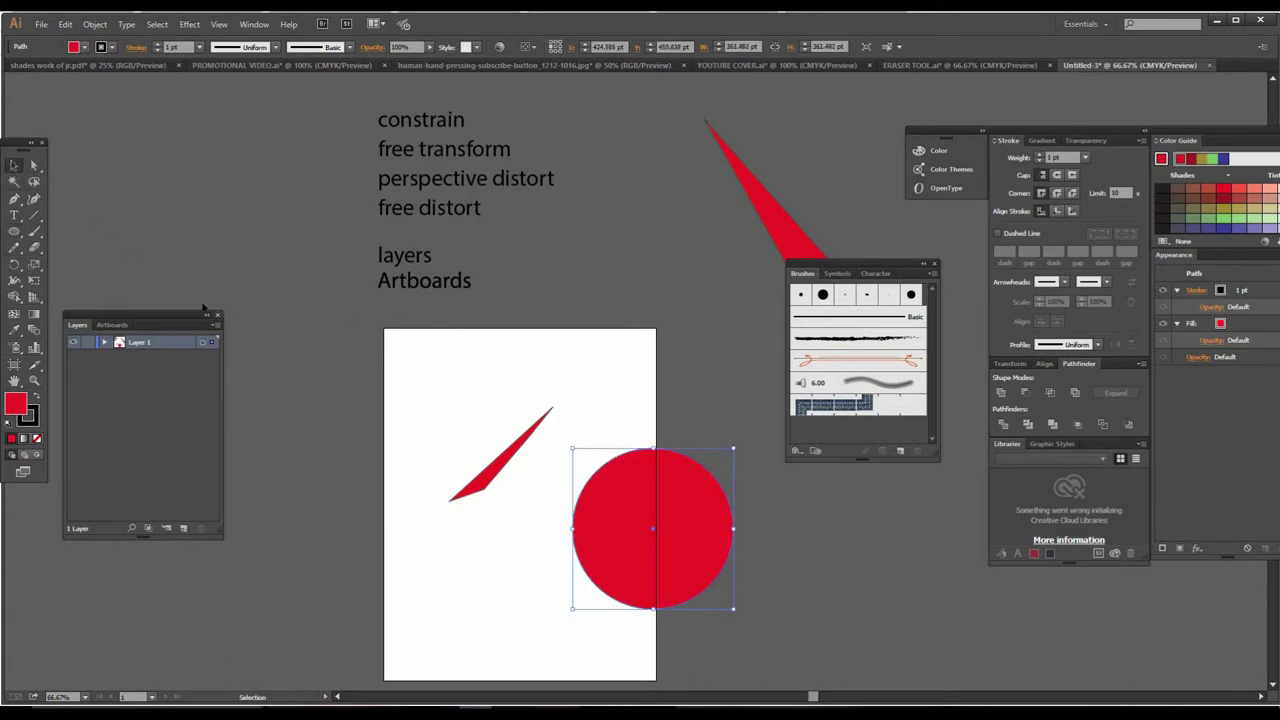
click(34, 282)
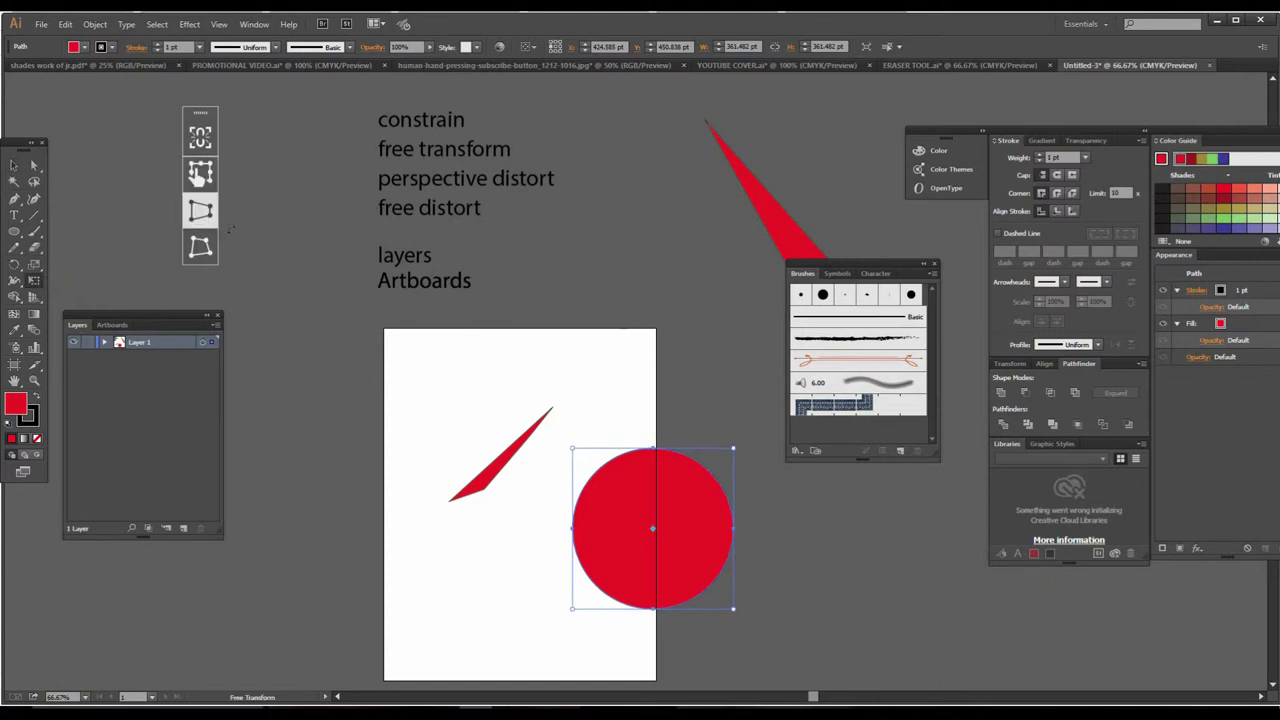
click(200, 247)
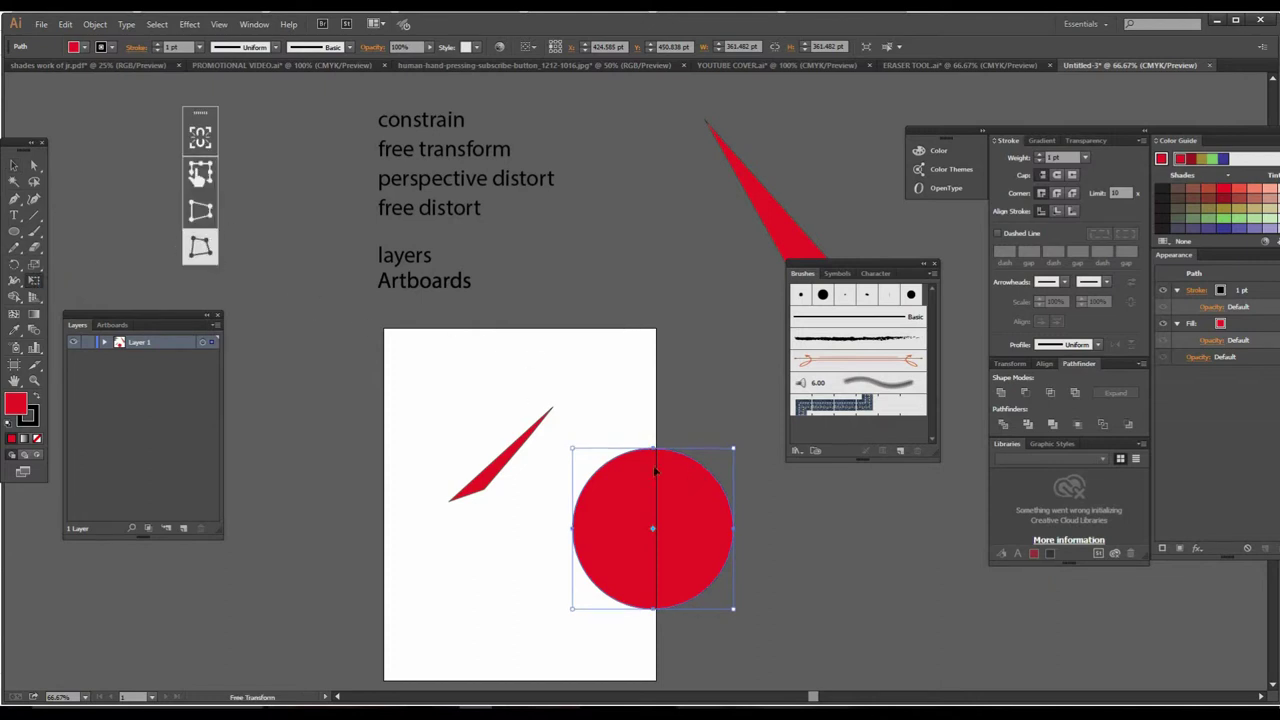
drag(574, 450, 639, 502)
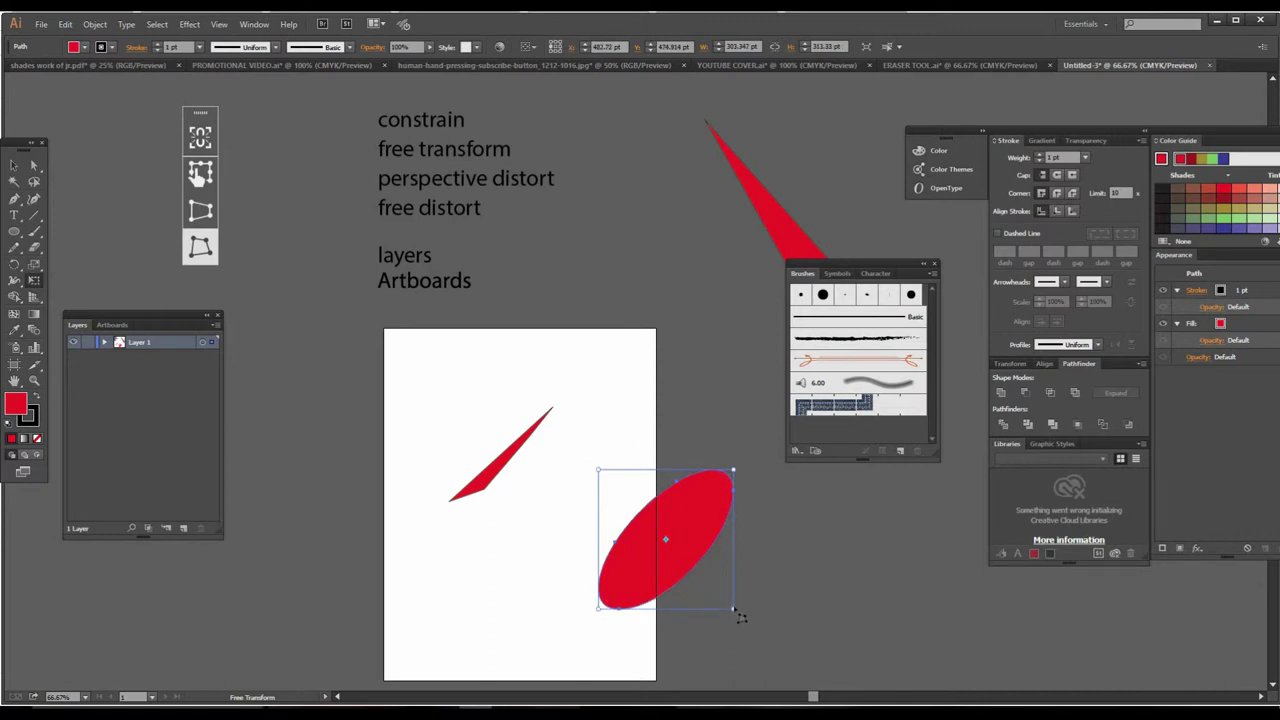
drag(712, 583, 594, 556)
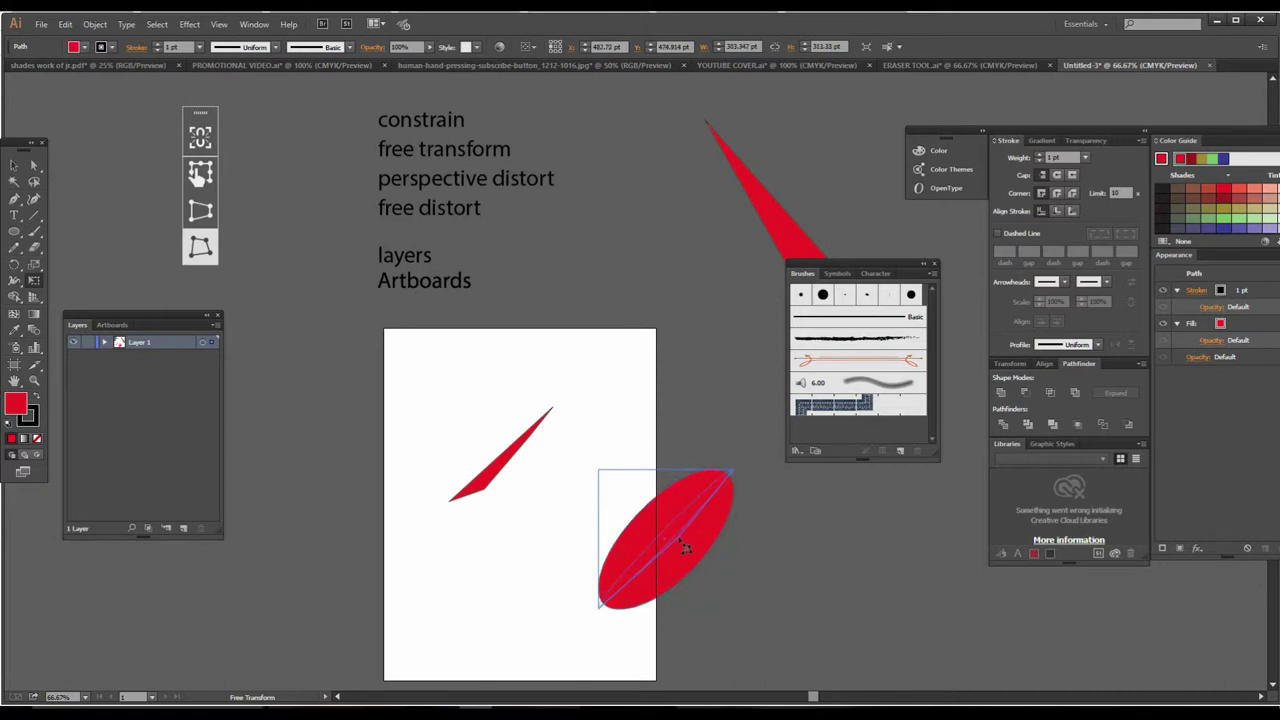
Step: Move the new sliver up and left, parallel to the first one
click(14, 165)
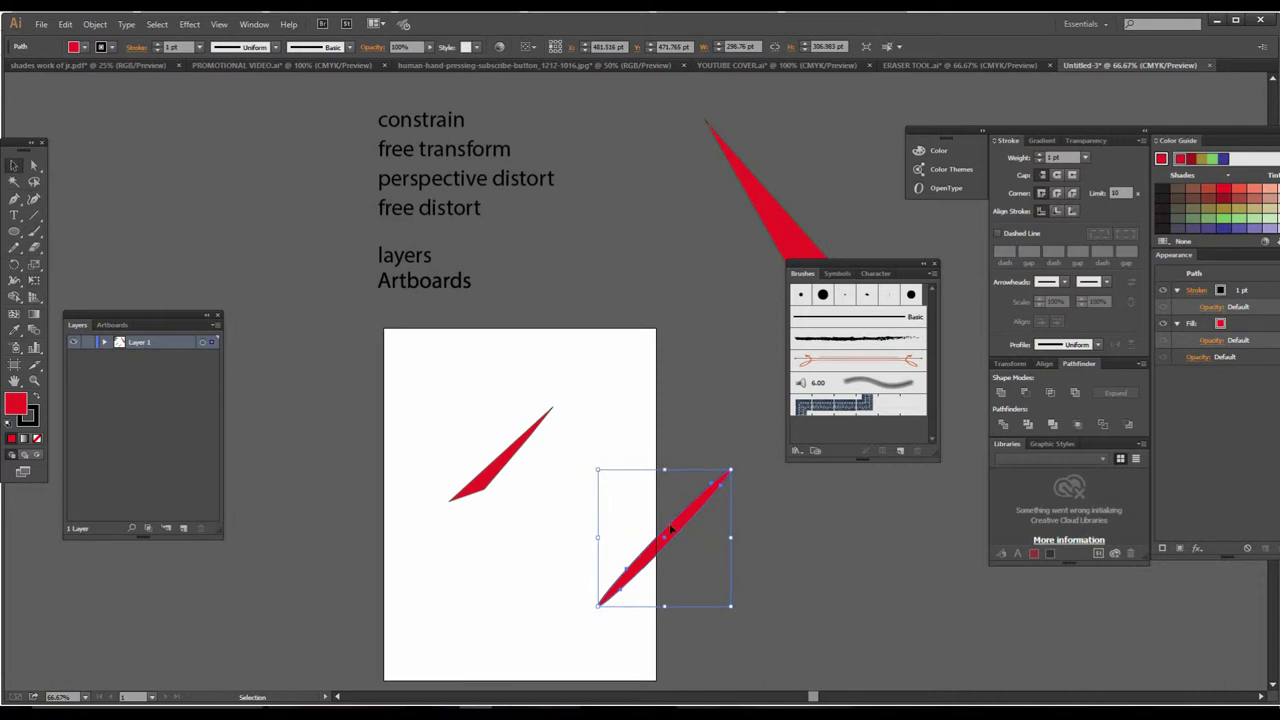
drag(680, 535, 590, 499)
click(637, 537)
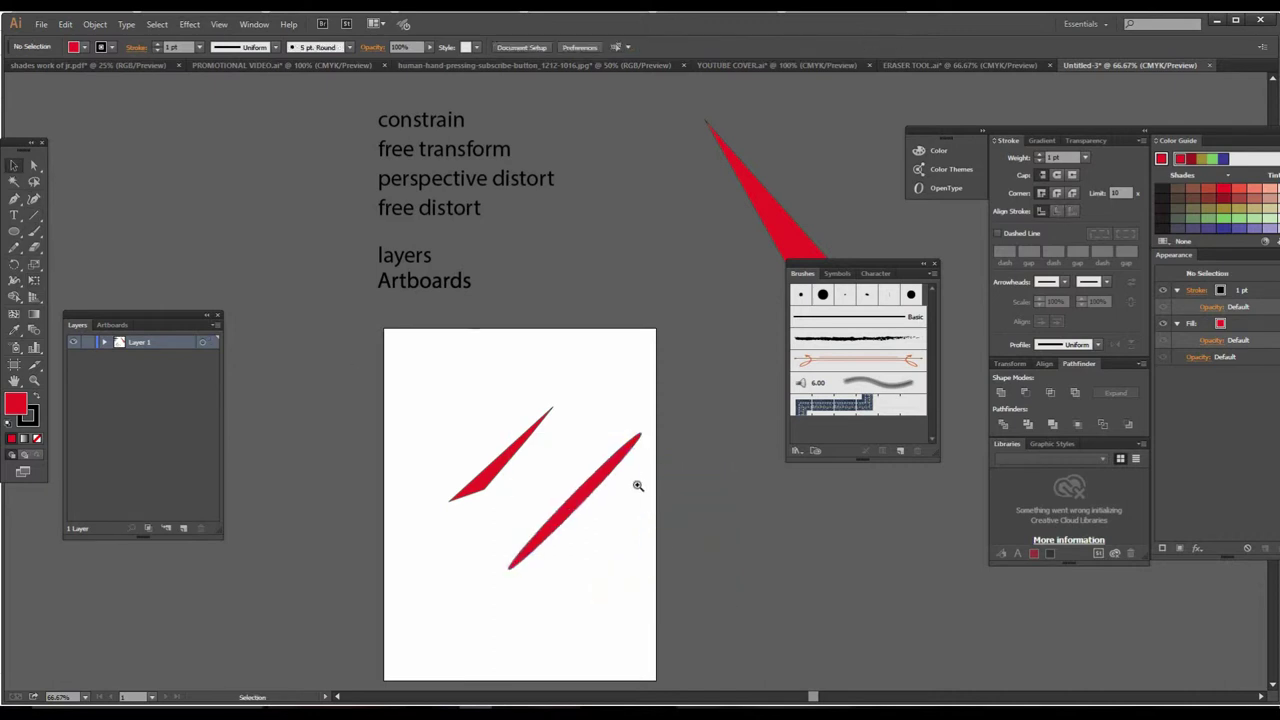
scroll(611, 459, up, 2)
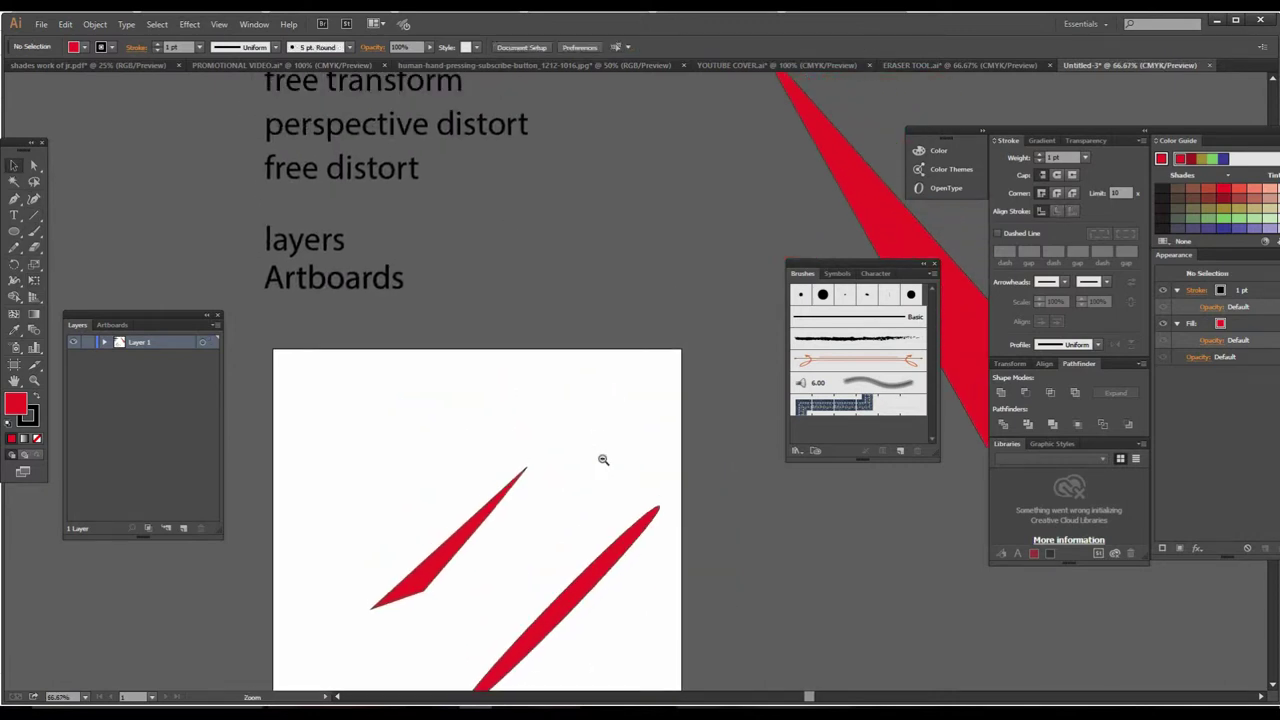
scroll(603, 459, down, 2)
scroll(603, 459, down, 2)
scroll(560, 394, up, 2)
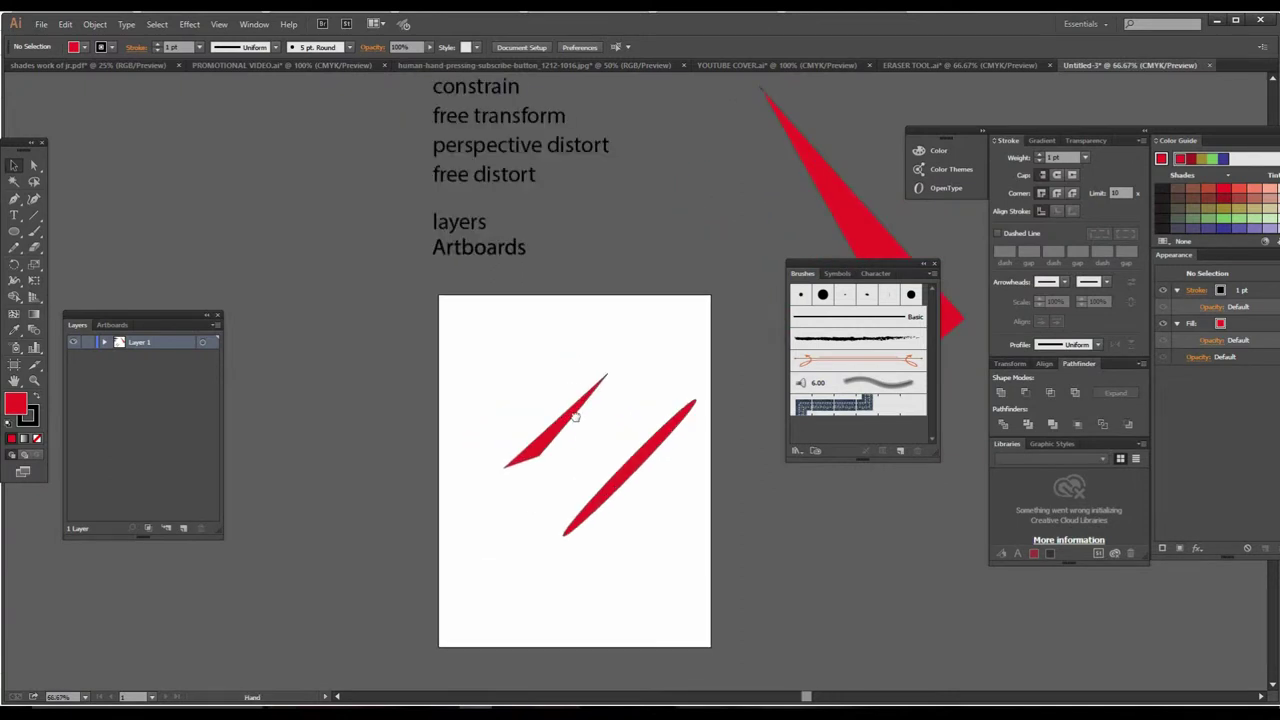
drag(534, 243, 440, 255)
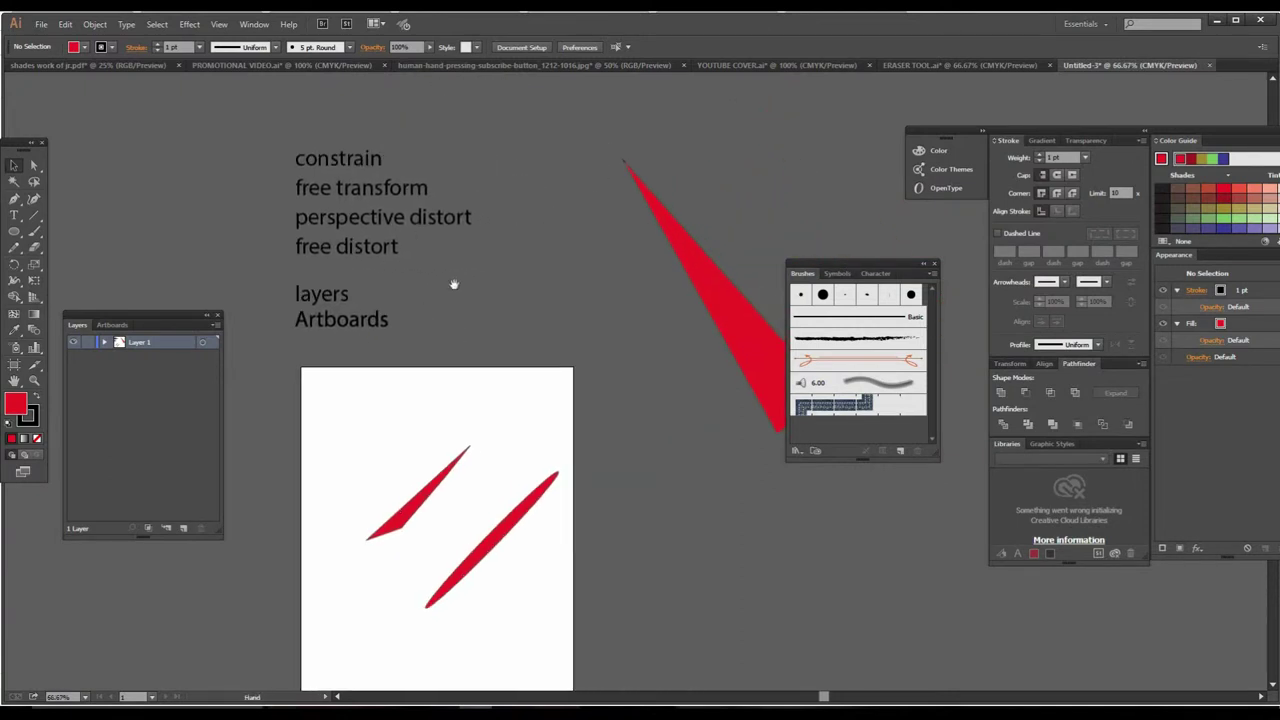
Step: Marquee-select both red slivers and drag them off the artboard to the right
drag(547, 386, 599, 419)
drag(422, 458, 685, 645)
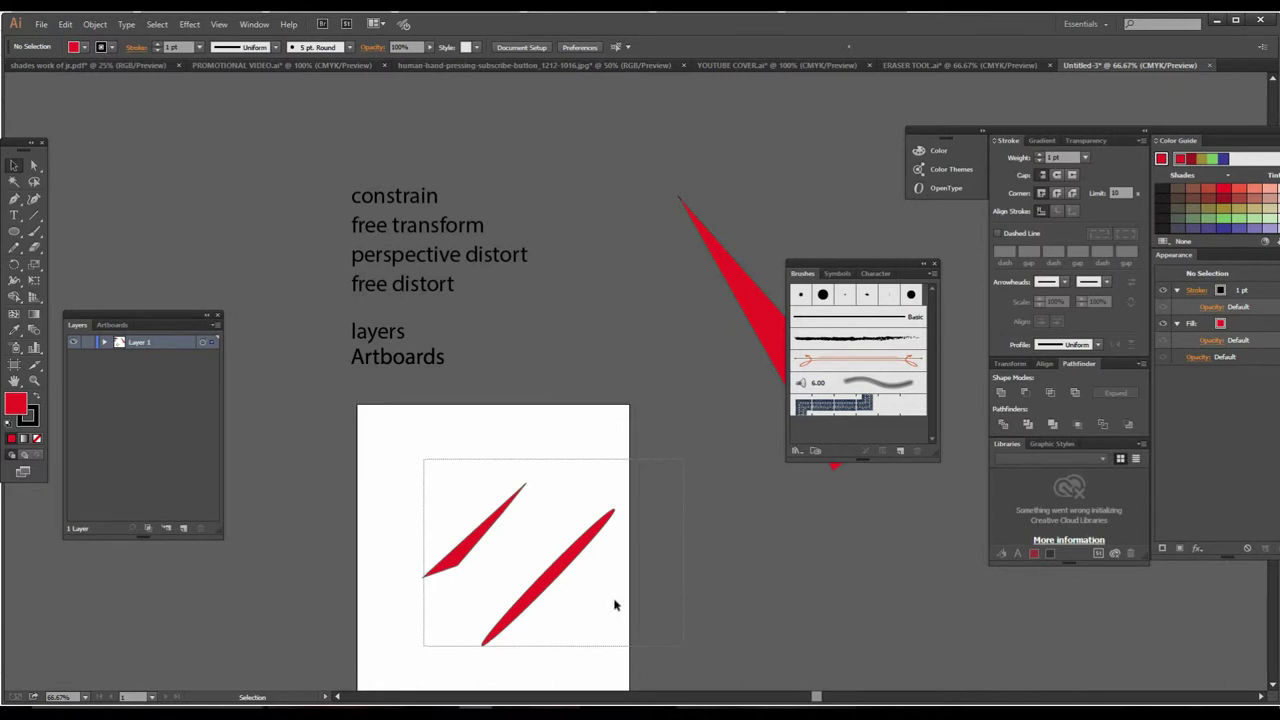
drag(584, 563, 840, 563)
click(523, 403)
key(ctrl+plus)
drag(519, 438, 495, 454)
click(14, 215)
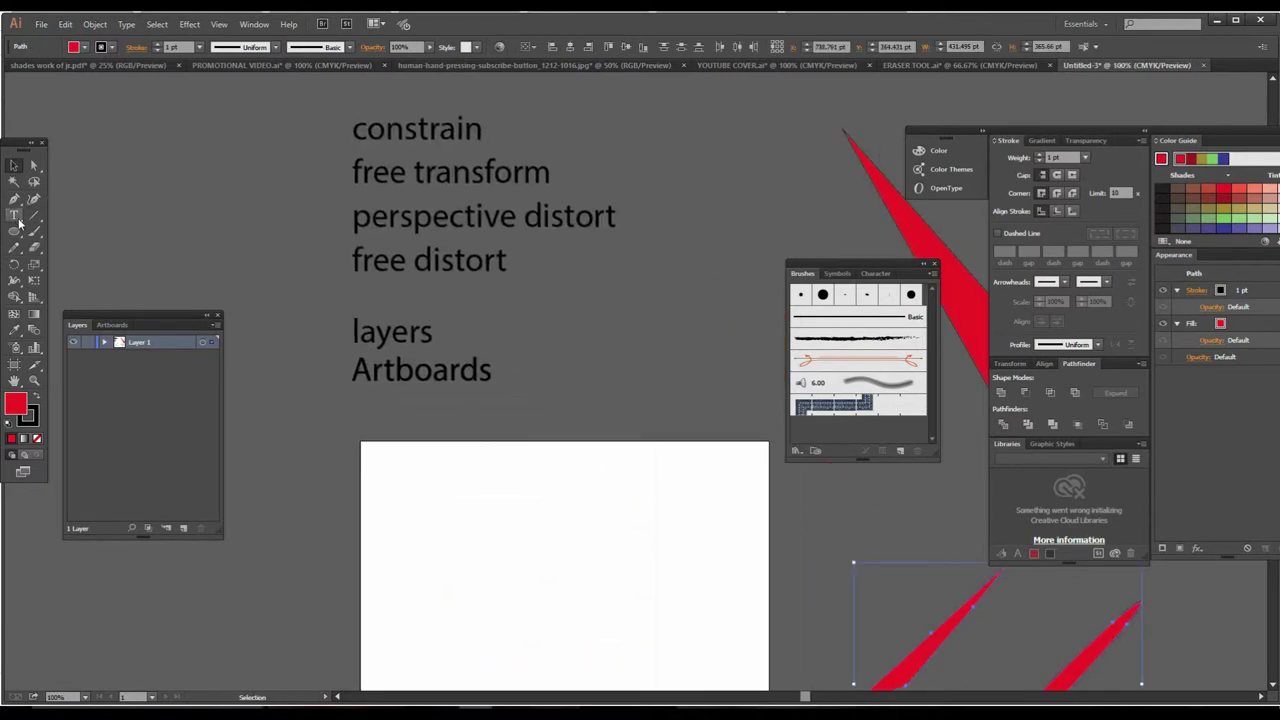
Step: Add 'ARTISTIC MENTOR' text near the artboard top and enlarge it about five times
click(488, 496)
text(ARTISTIC MENTOR)
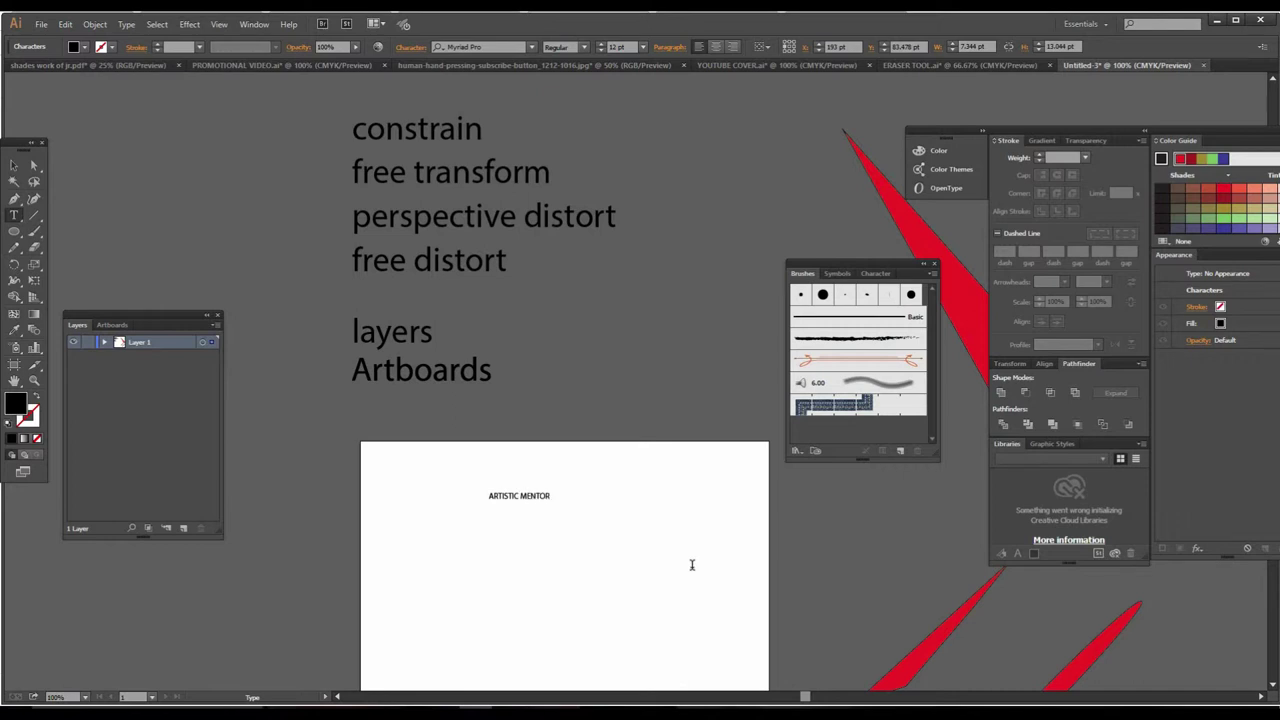
click(14, 165)
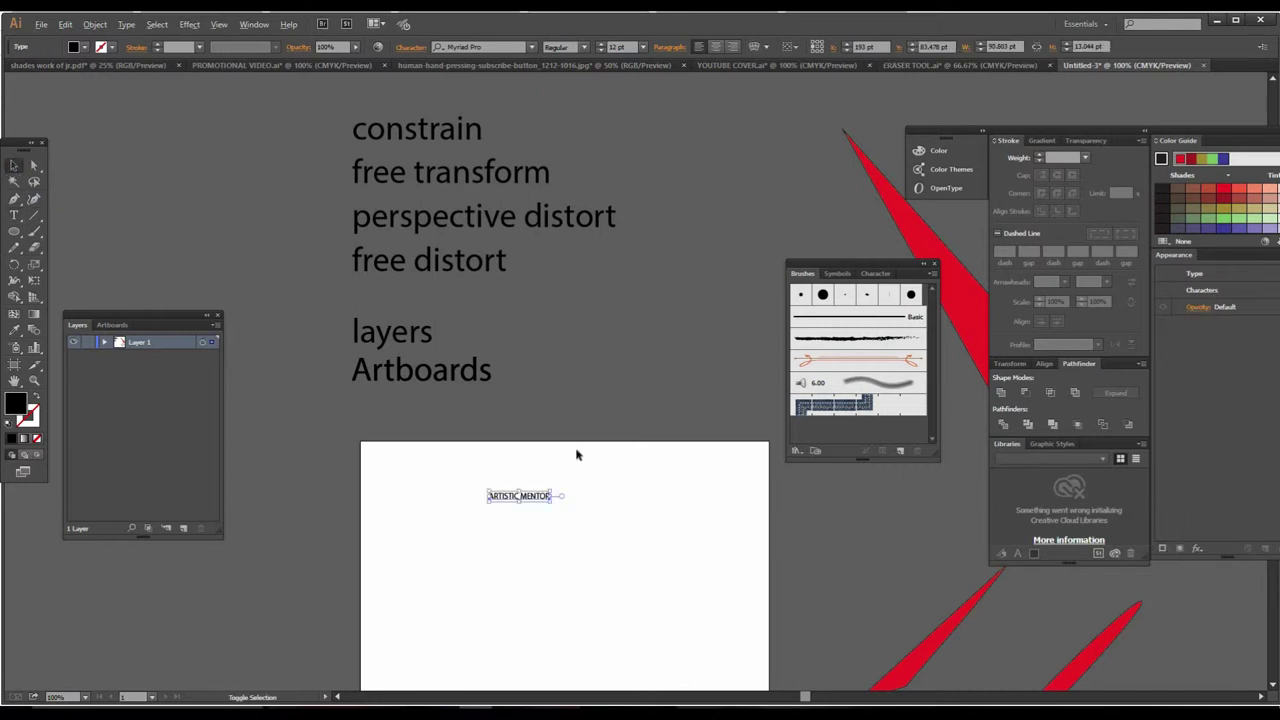
drag(553, 500, 670, 566)
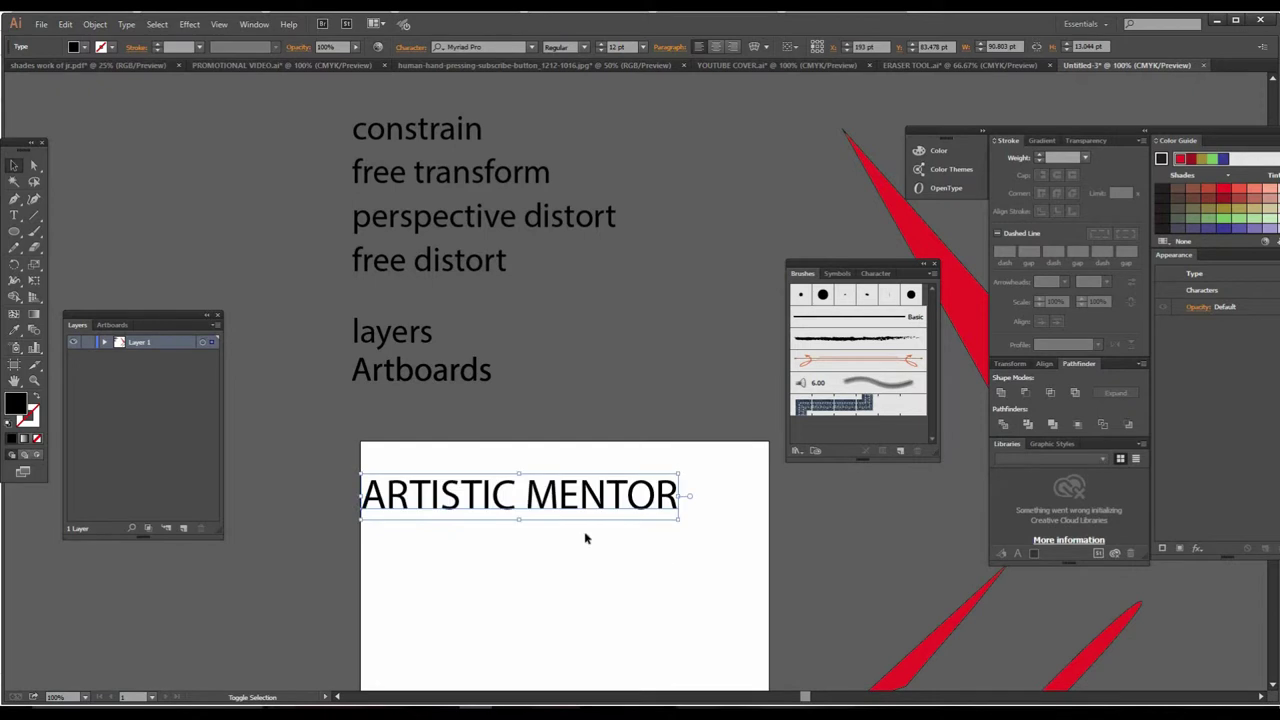
click(34, 280)
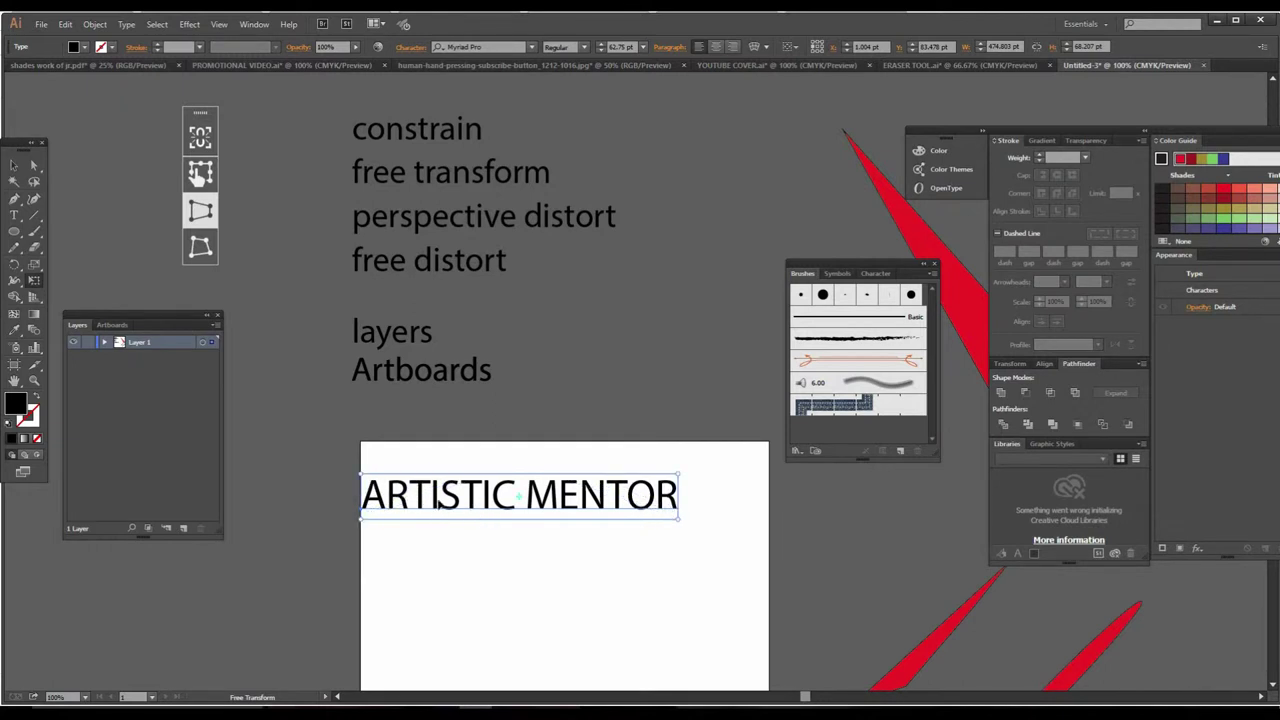
Step: Deselect the heading and zoom out to 50% to see more of the page
click(16, 163)
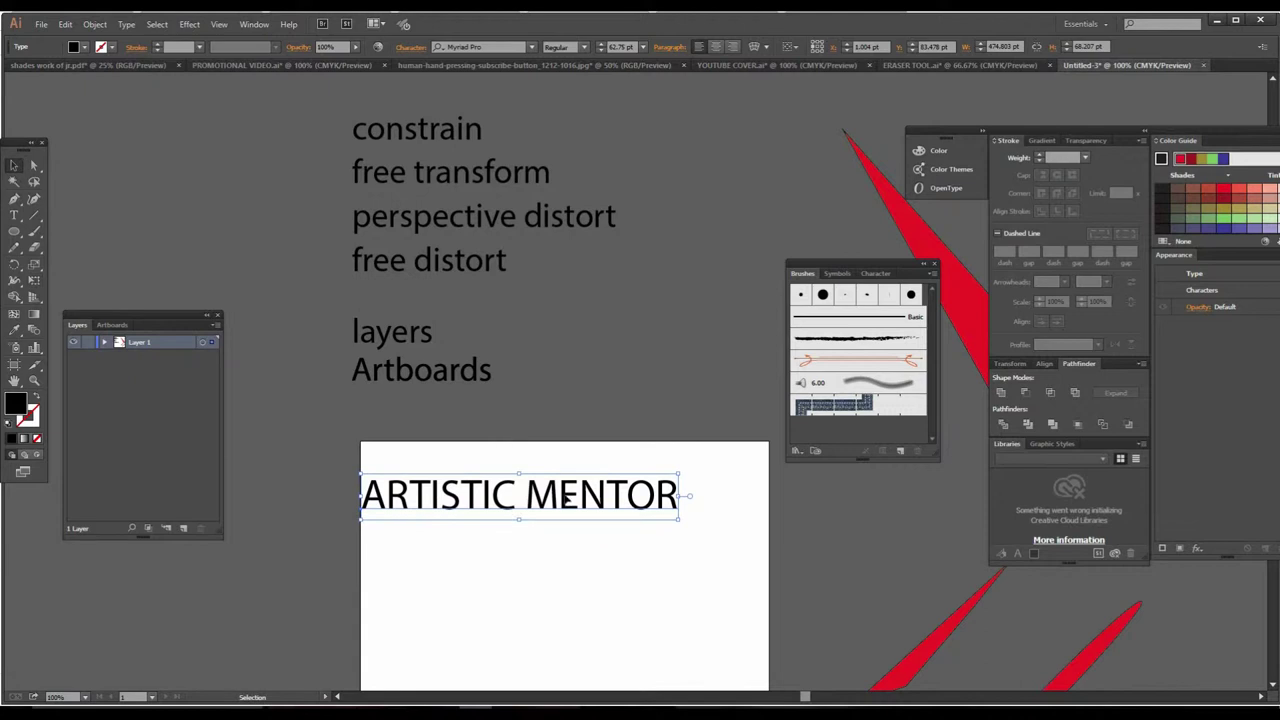
click(611, 573)
key(z)
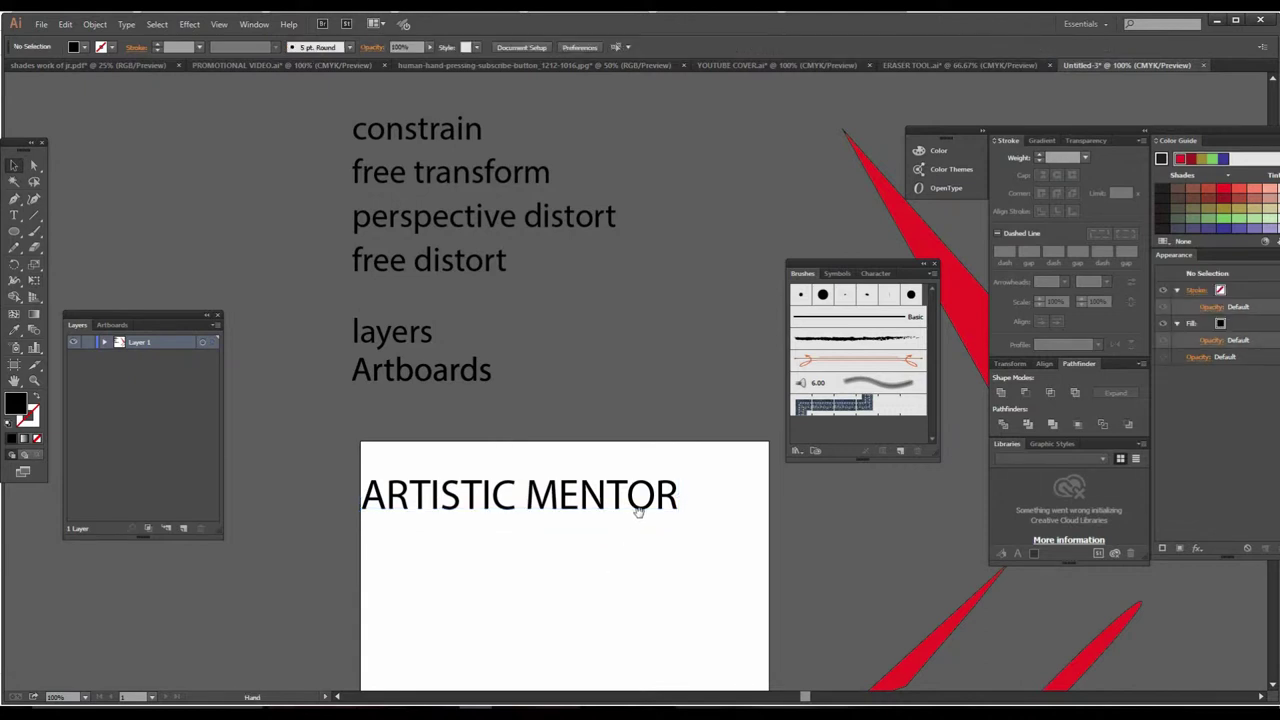
alt+click(617, 485)
alt+click(617, 485)
key(v)
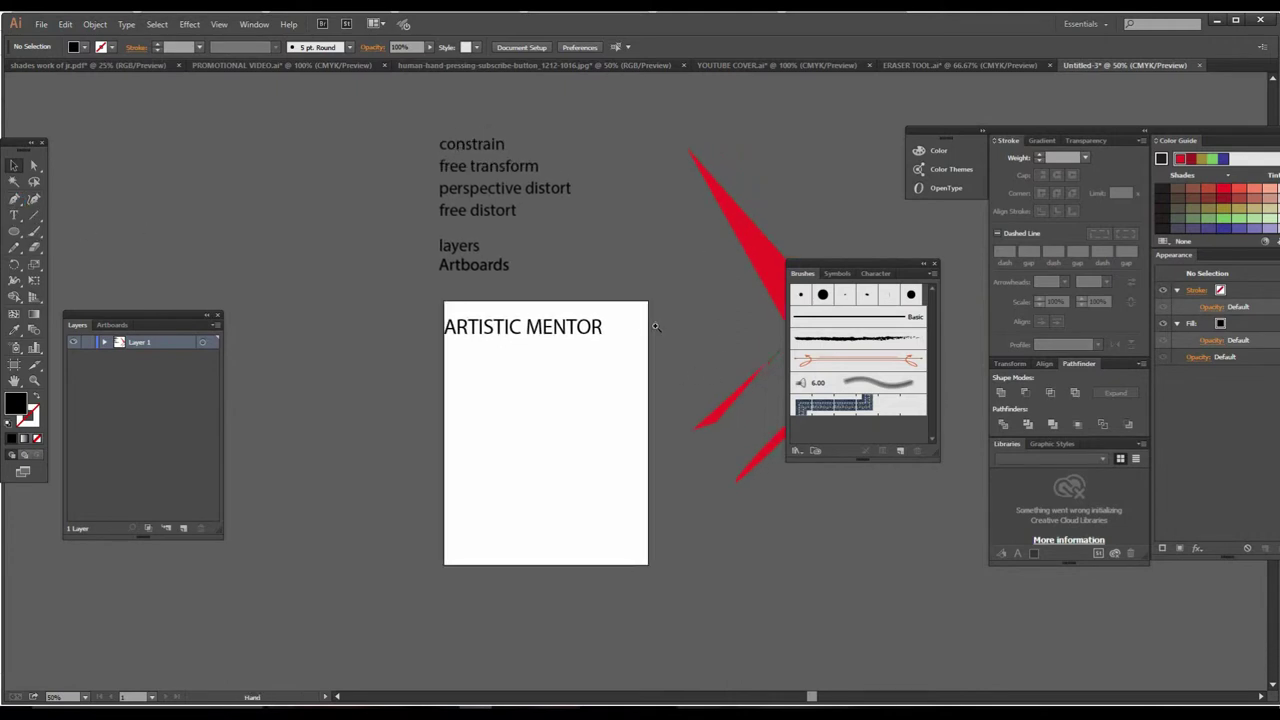
Step: Select the ARTISTIC MENTOR heading and nudge it slightly up and right
scroll(651, 331, up, 1)
scroll(566, 383, up, 1)
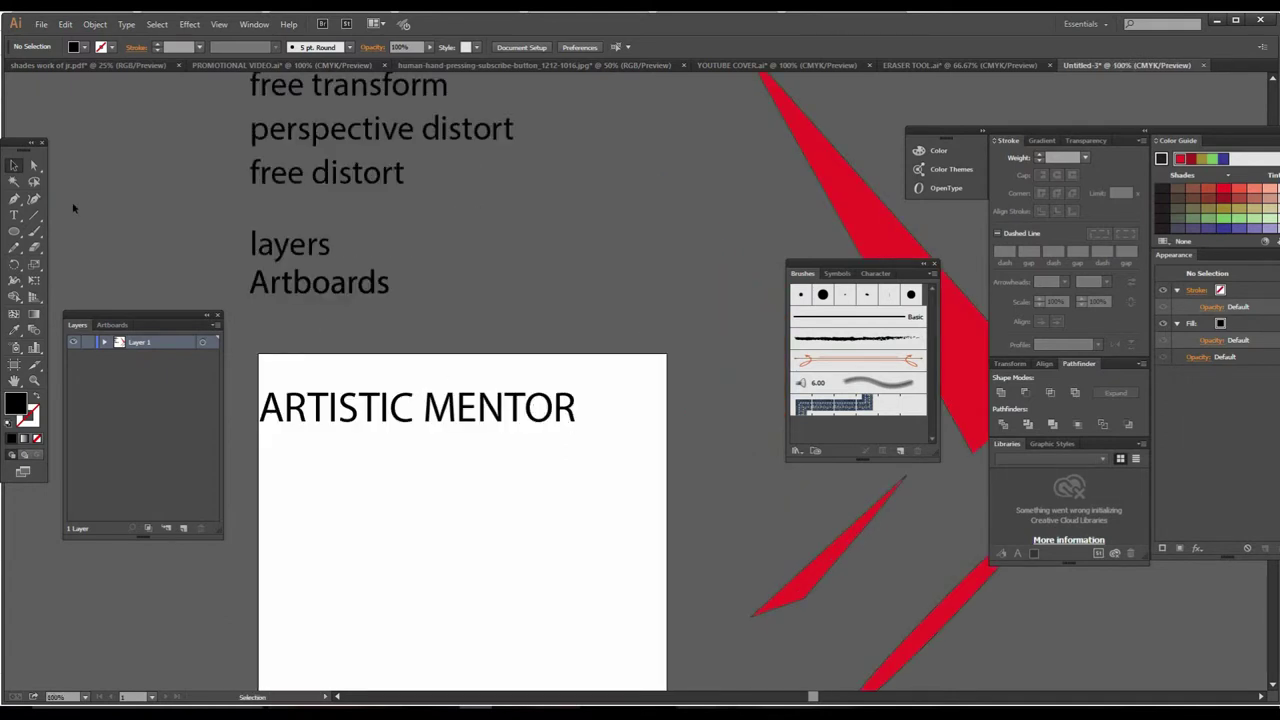
scroll(480, 400, up, 1)
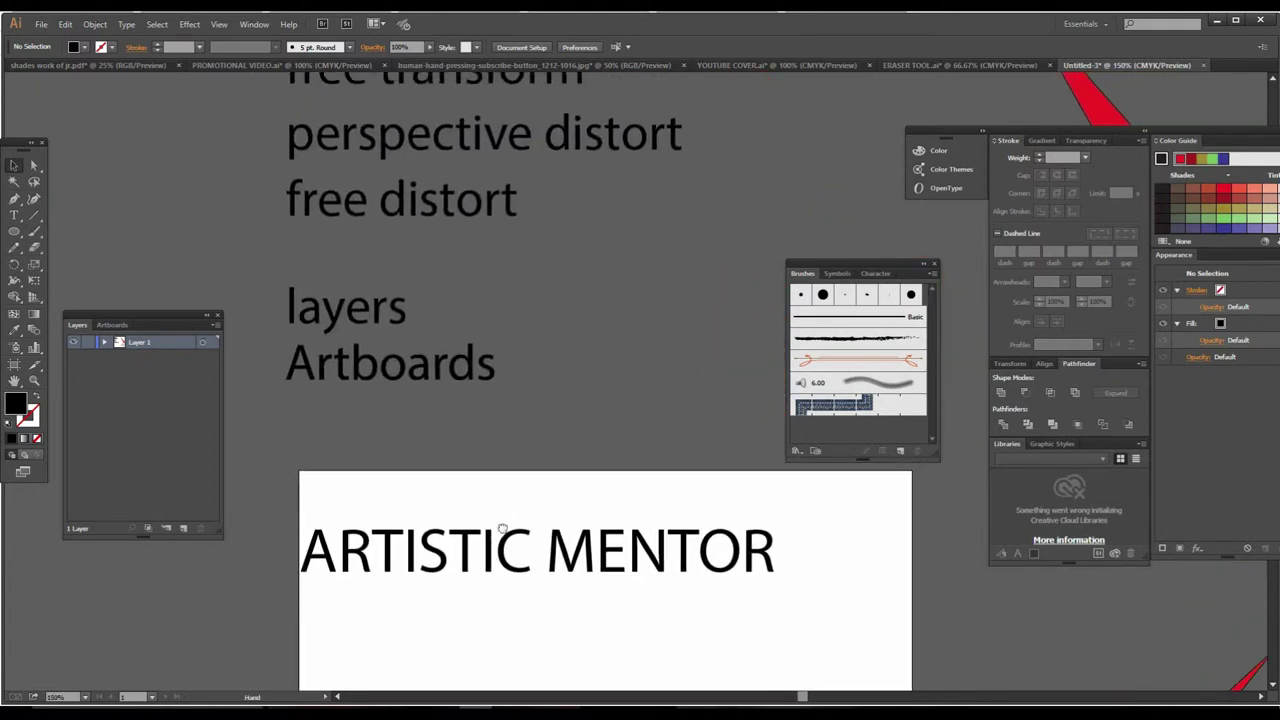
drag(530, 467, 510, 556)
click(500, 565)
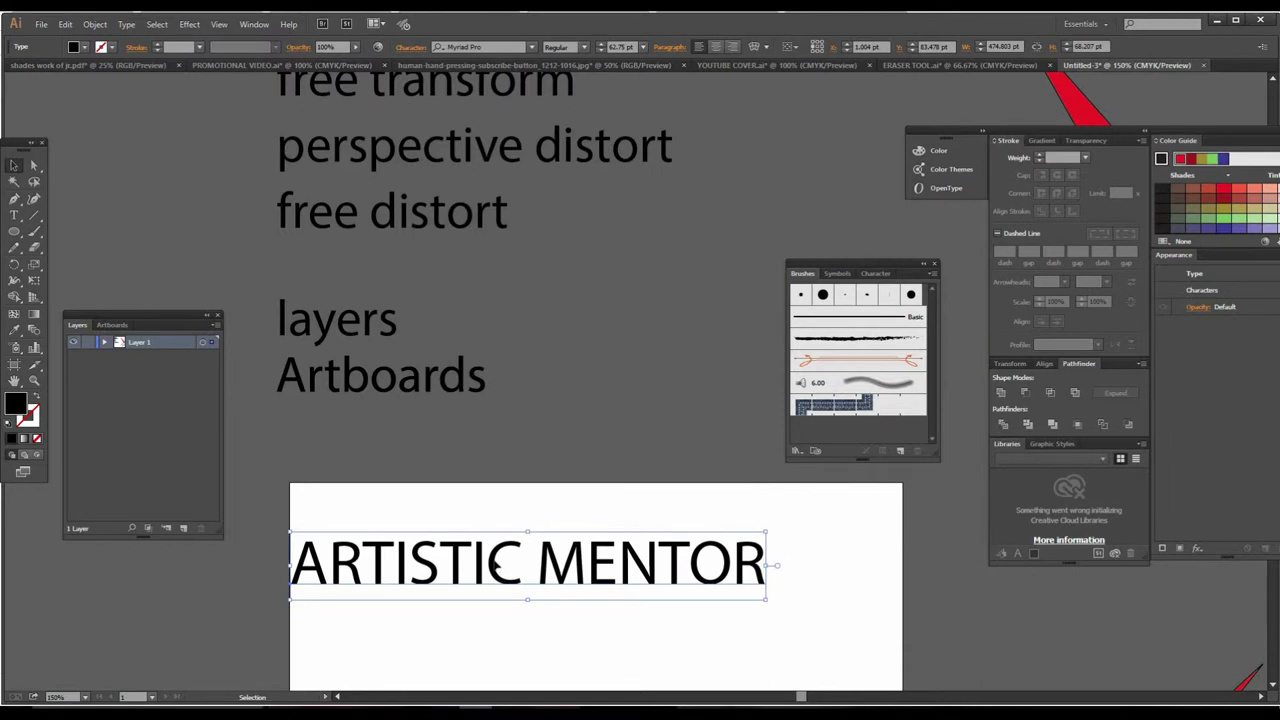
drag(495, 565, 536, 540)
scroll(600, 512, down, 1)
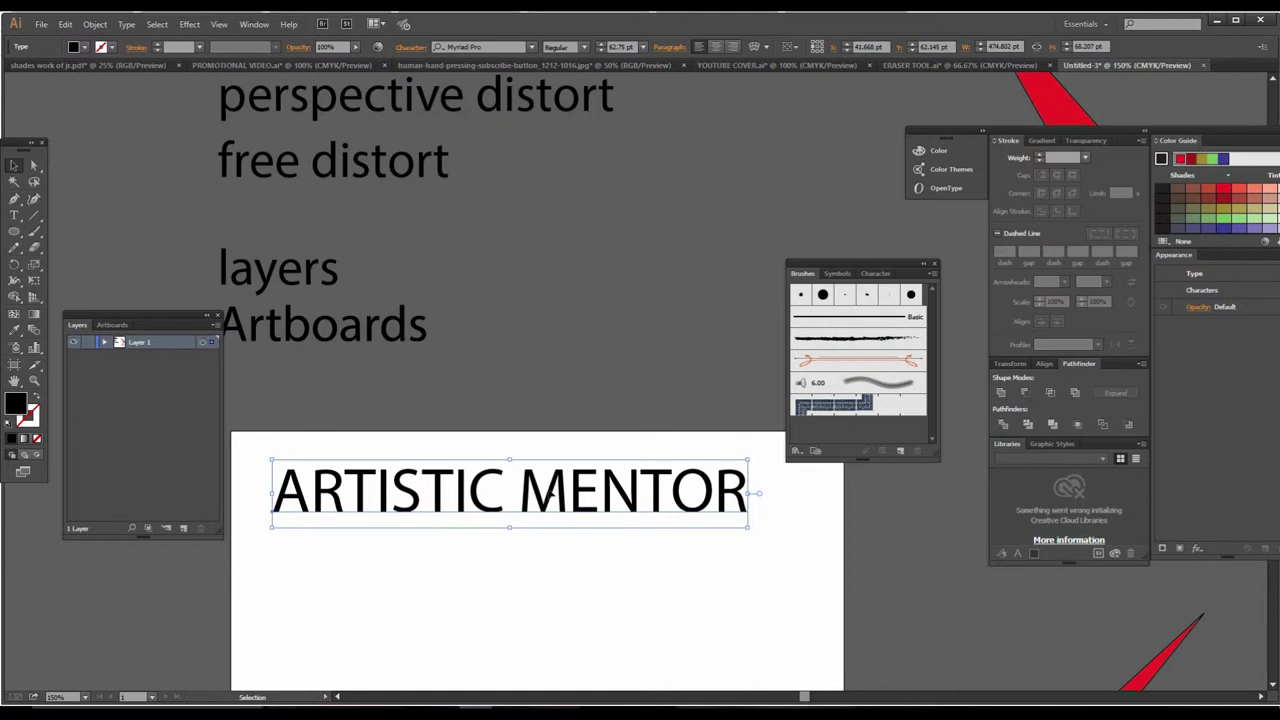
Step: Create outlines from the ARTISTIC MENTOR heading, undo once, then convert it to outlines again
right_click(550, 492)
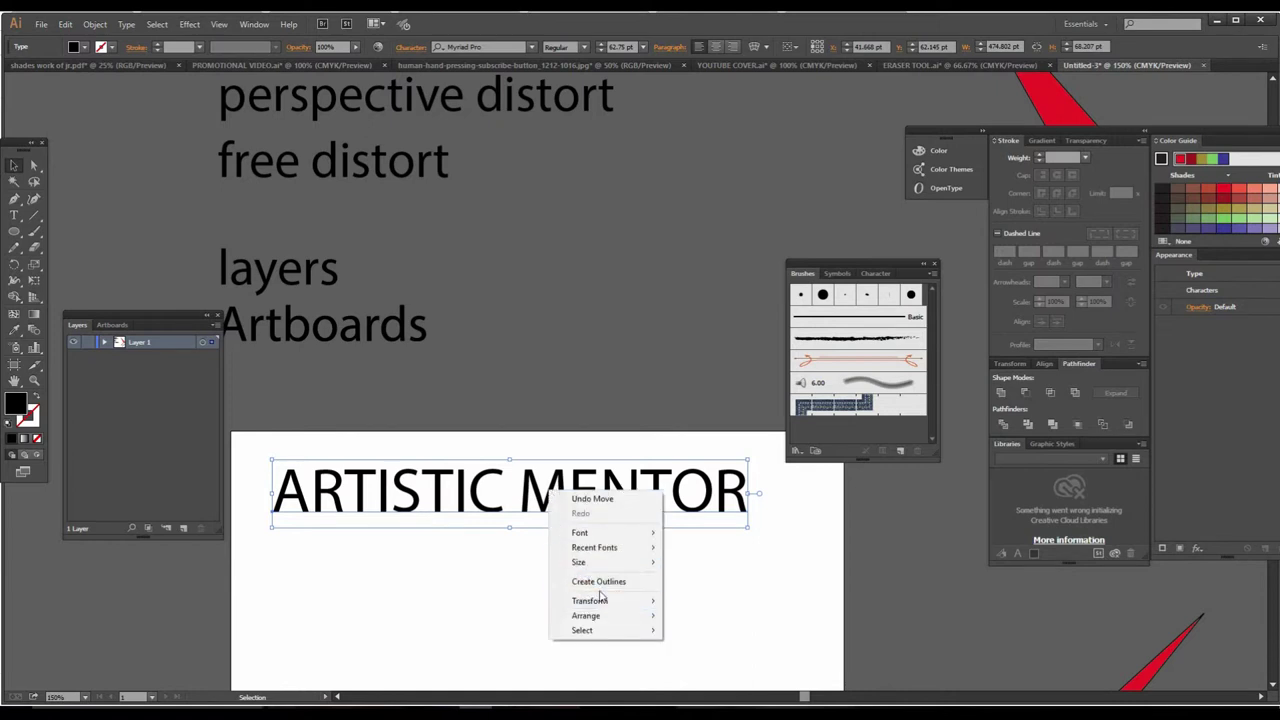
click(598, 581)
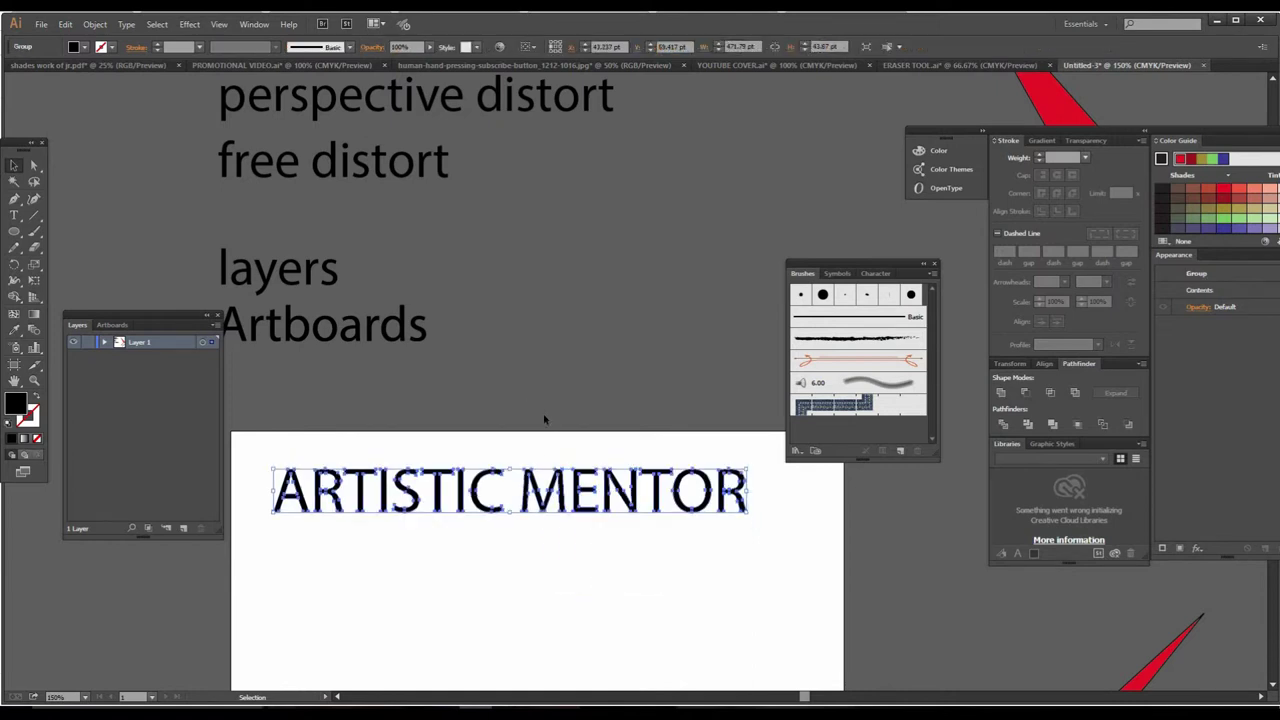
key(ctrl+minus)
drag(537, 434, 693, 524)
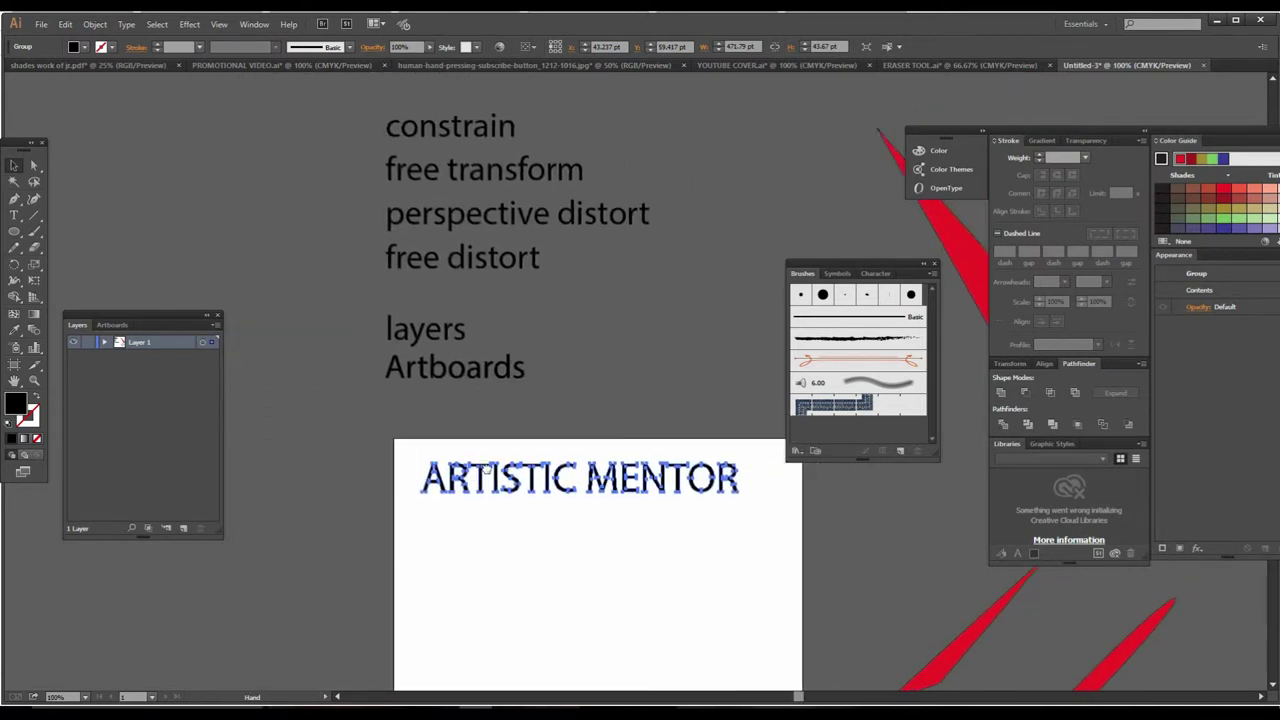
drag(485, 470, 457, 477)
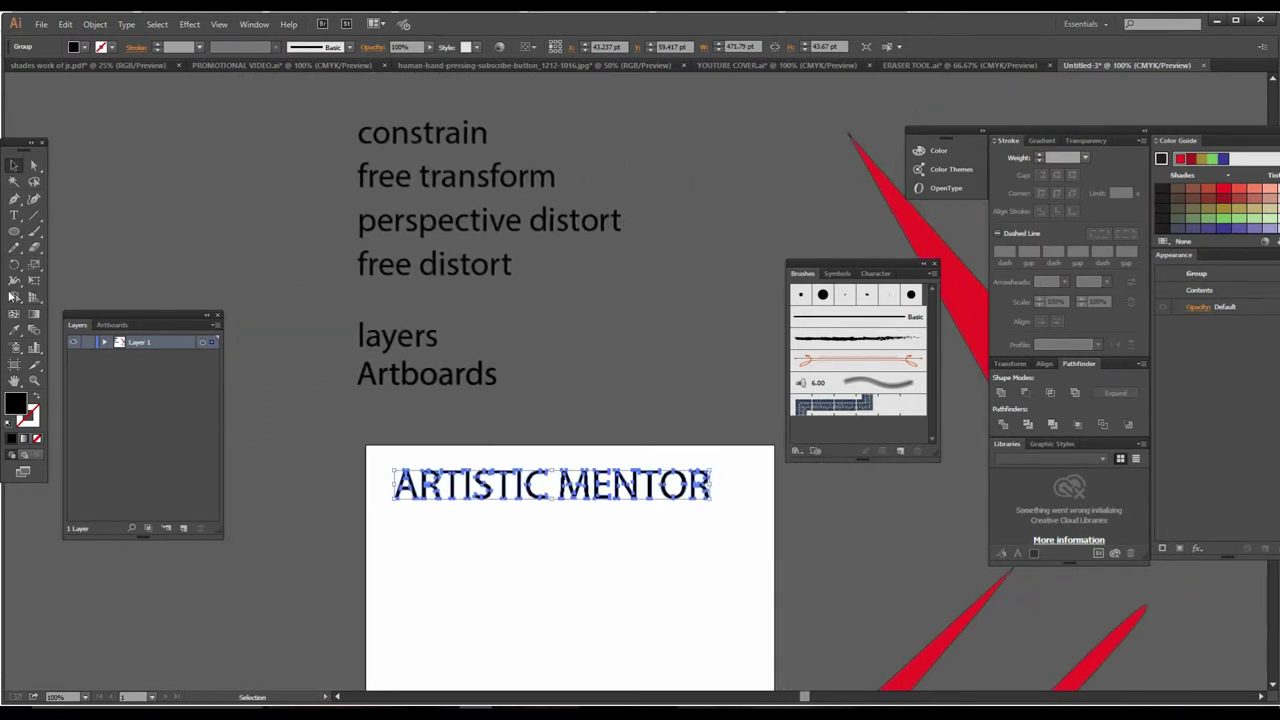
right_click(537, 492)
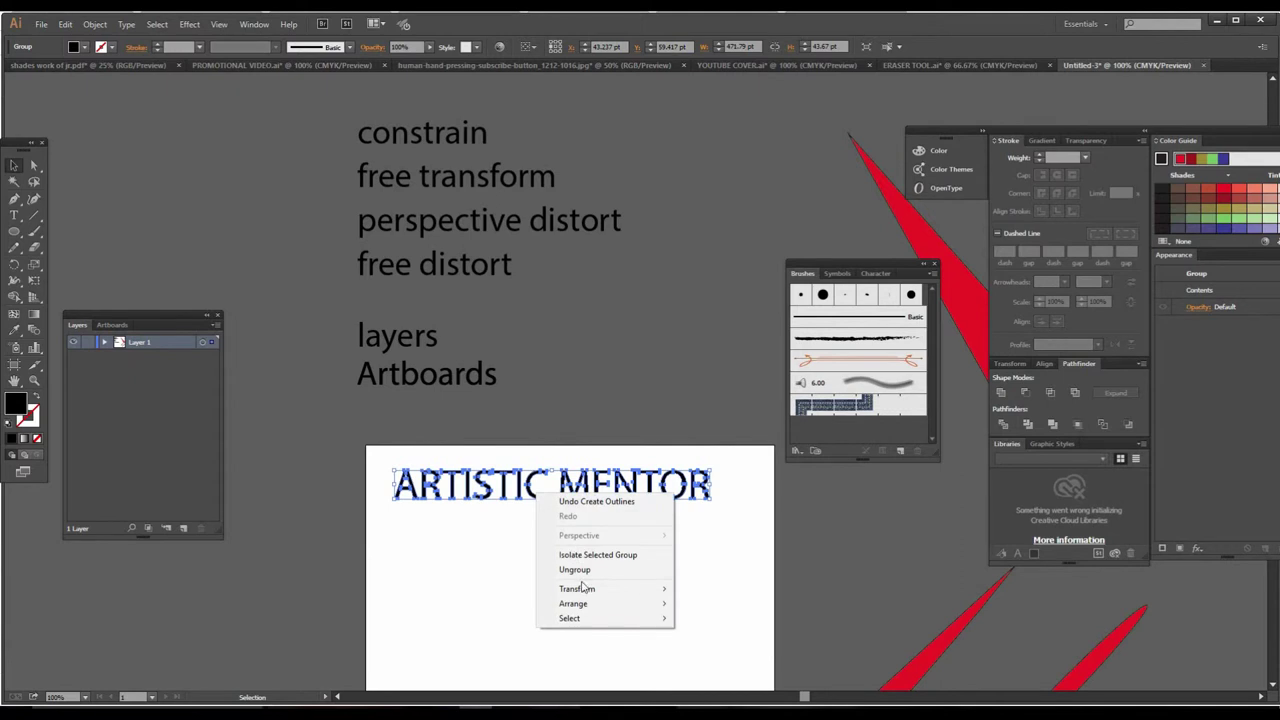
click(560, 501)
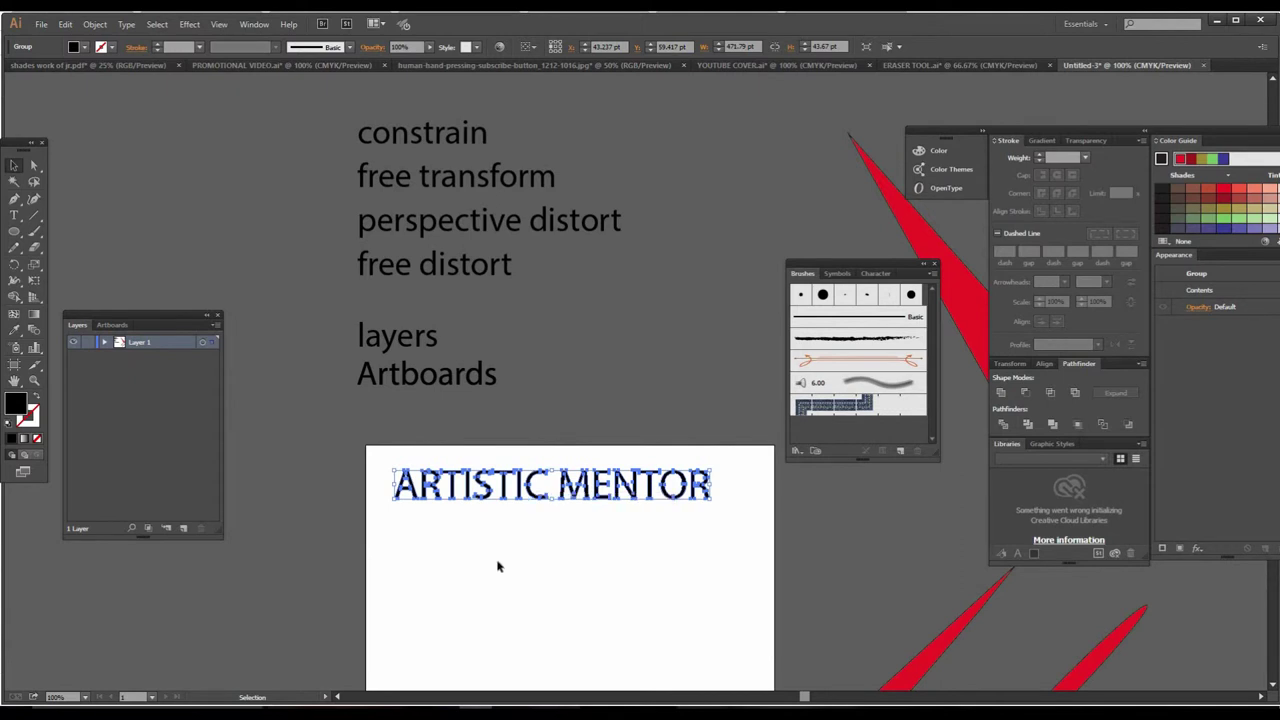
right_click(528, 486)
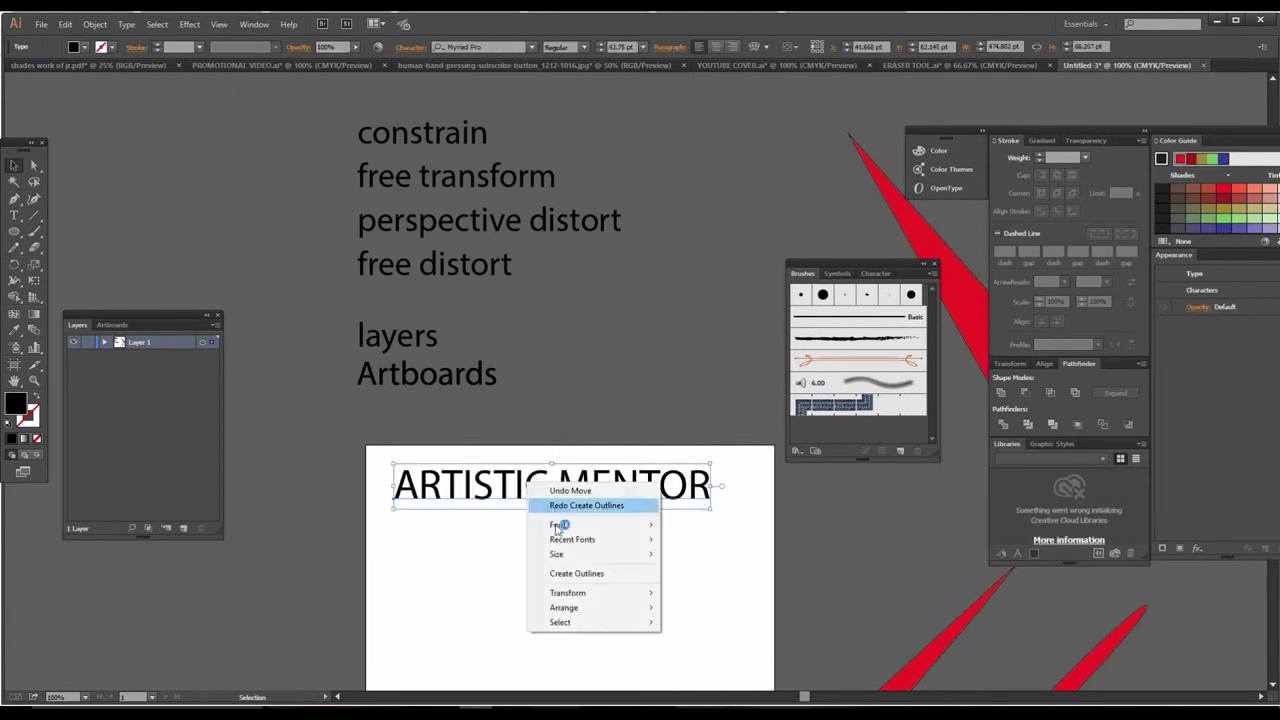
click(560, 576)
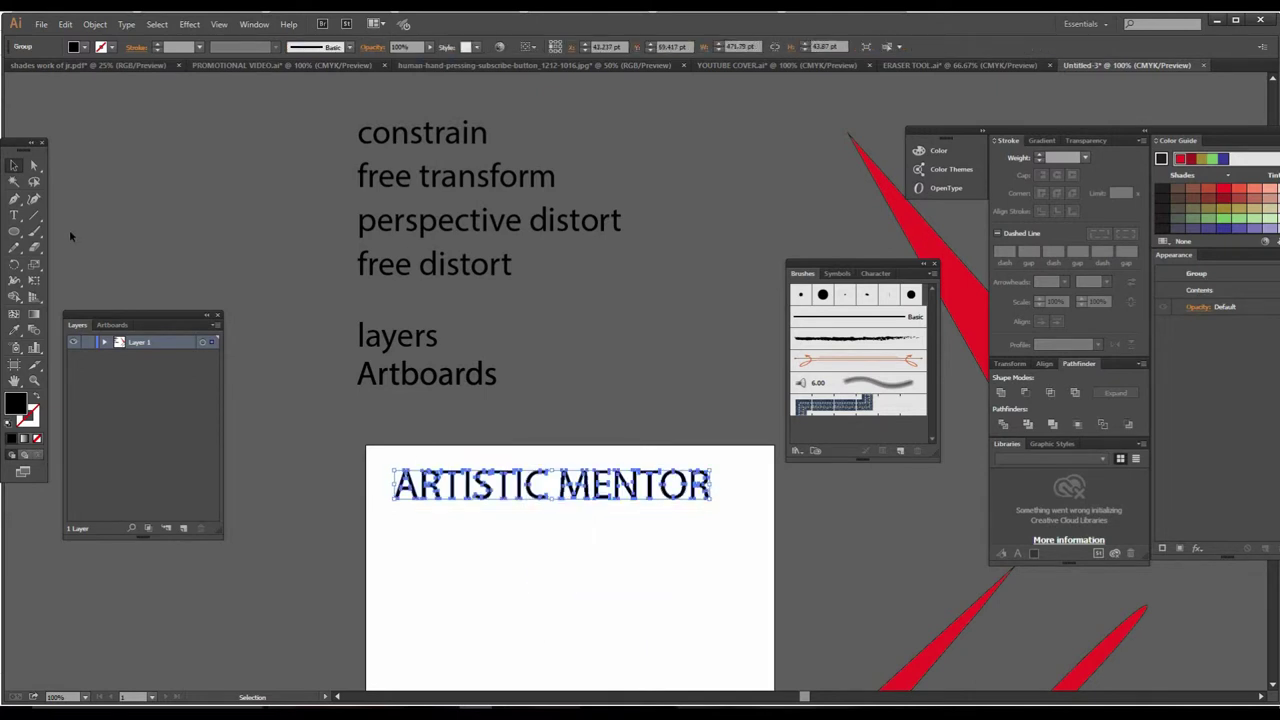
click(34, 279)
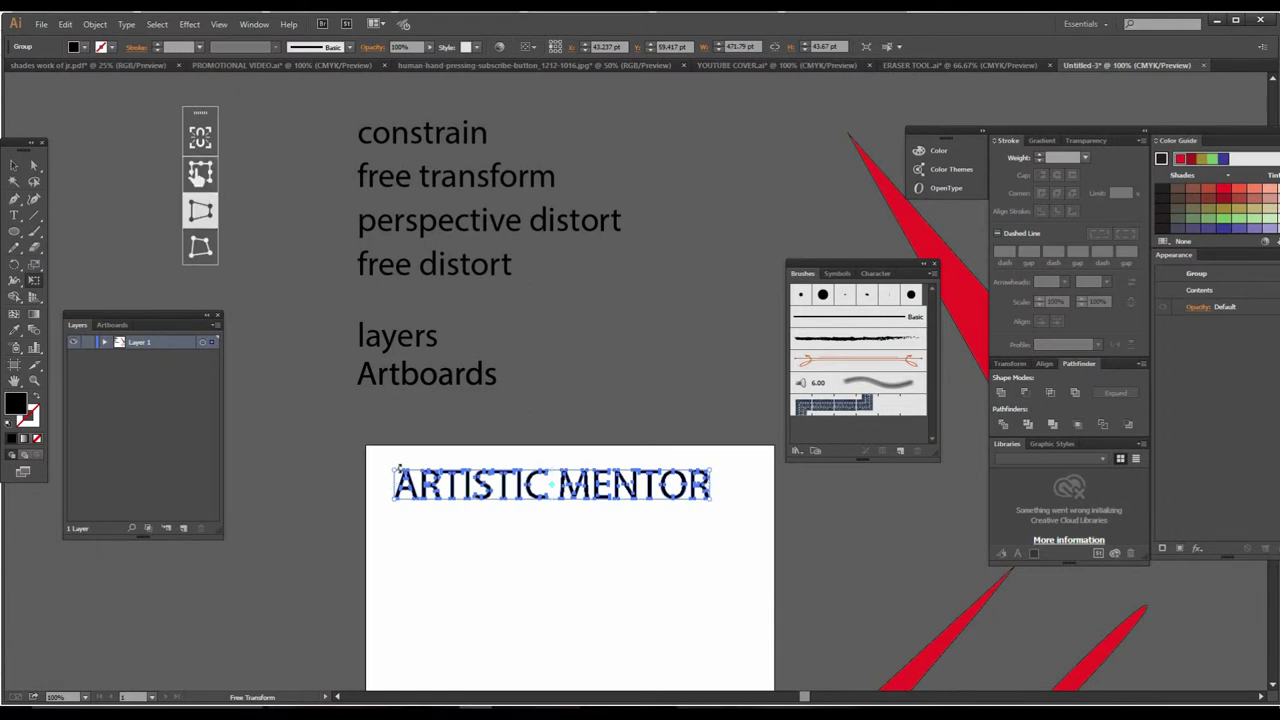
Step: Perspective-distort the outlined heading so it flares, then zoom in to inspect it
drag(397, 483, 480, 433)
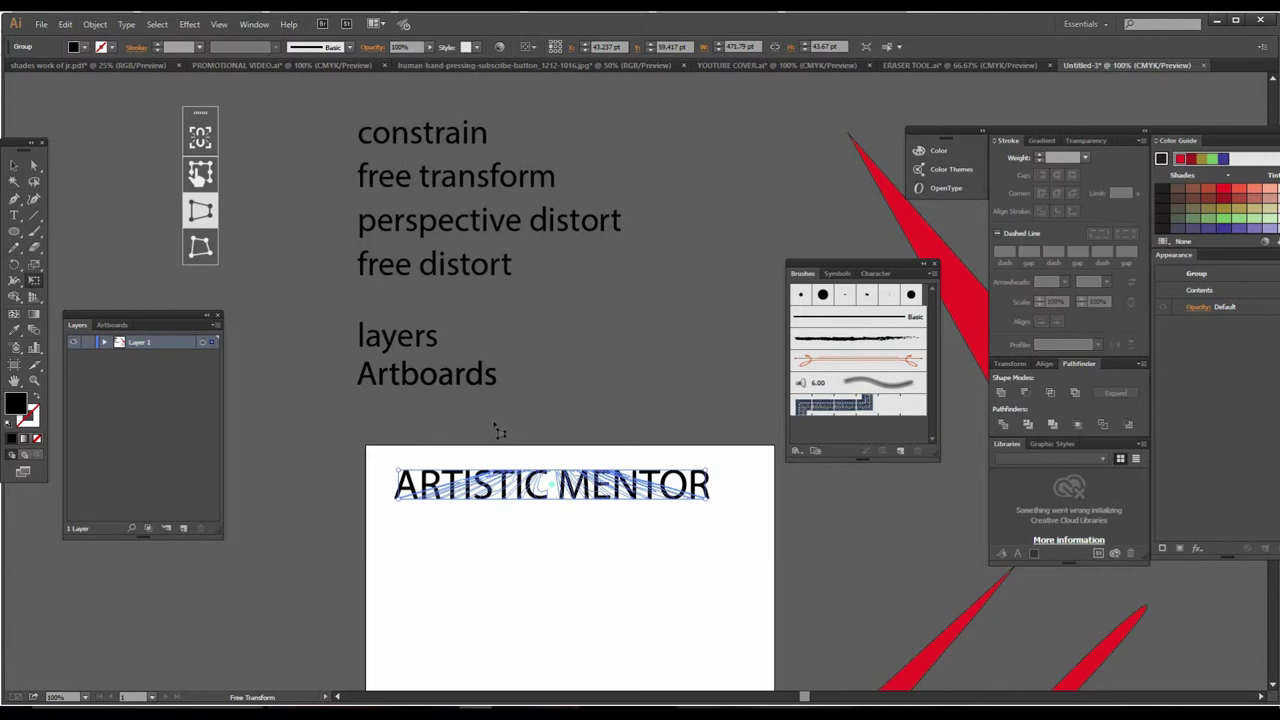
drag(478, 433, 560, 462)
key(v)
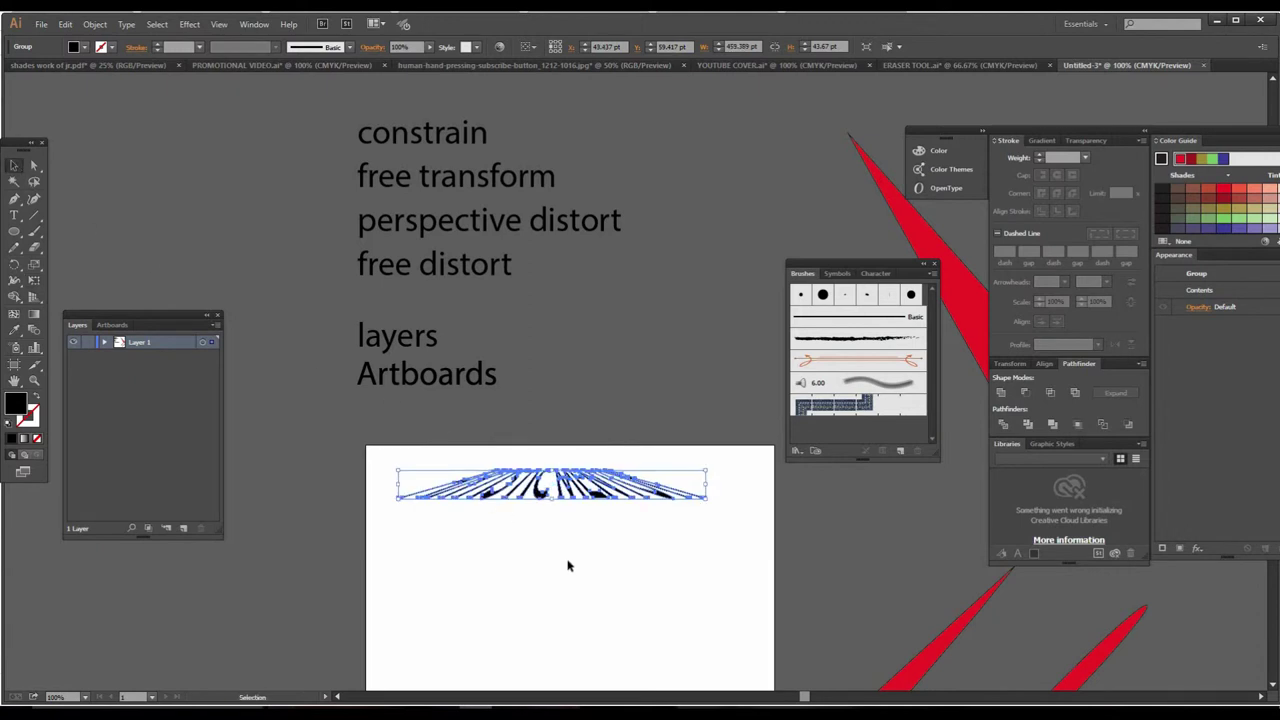
click(560, 561)
click(613, 505)
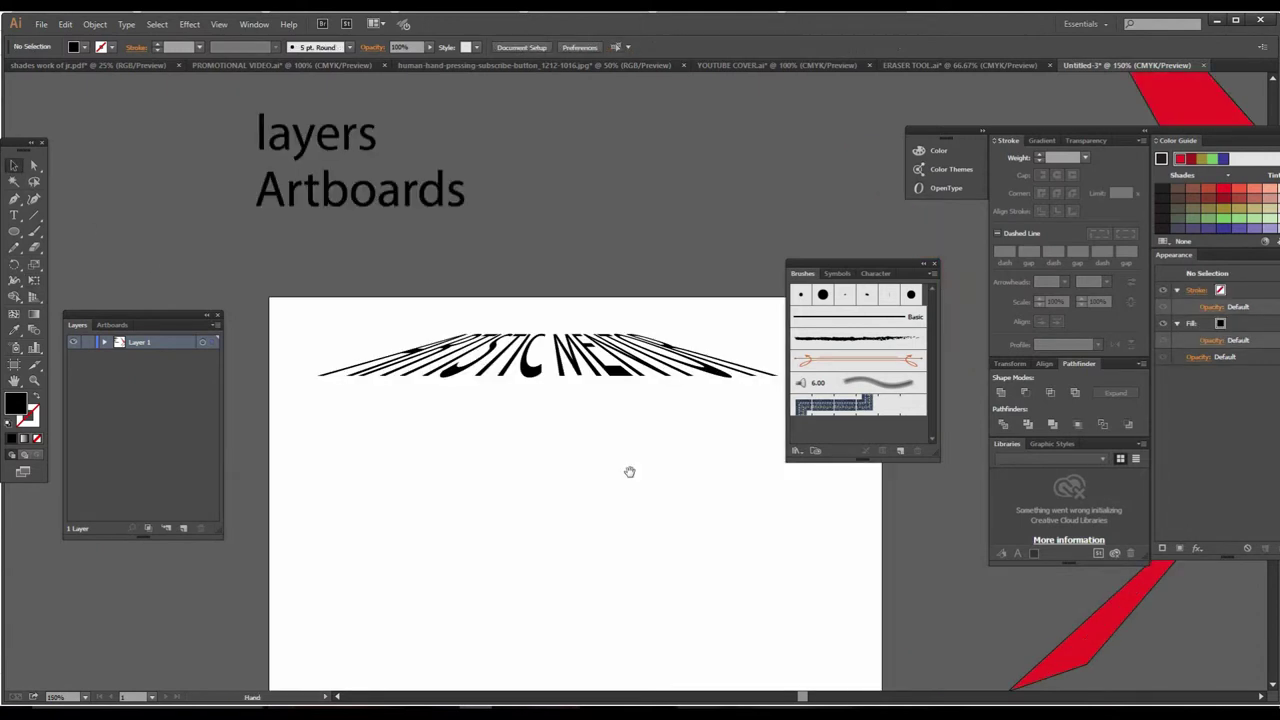
click(641, 452)
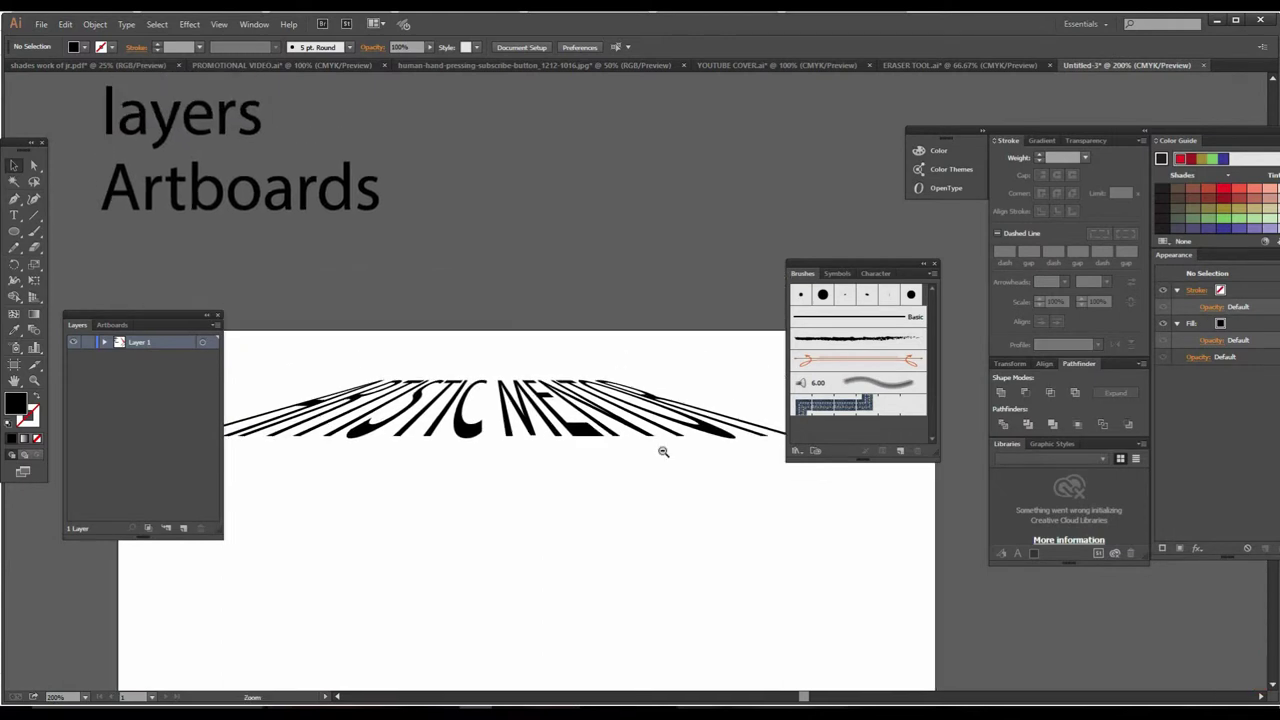
key(ctrl+minus)
key(ctrl+minus)
key(ctrl+minus)
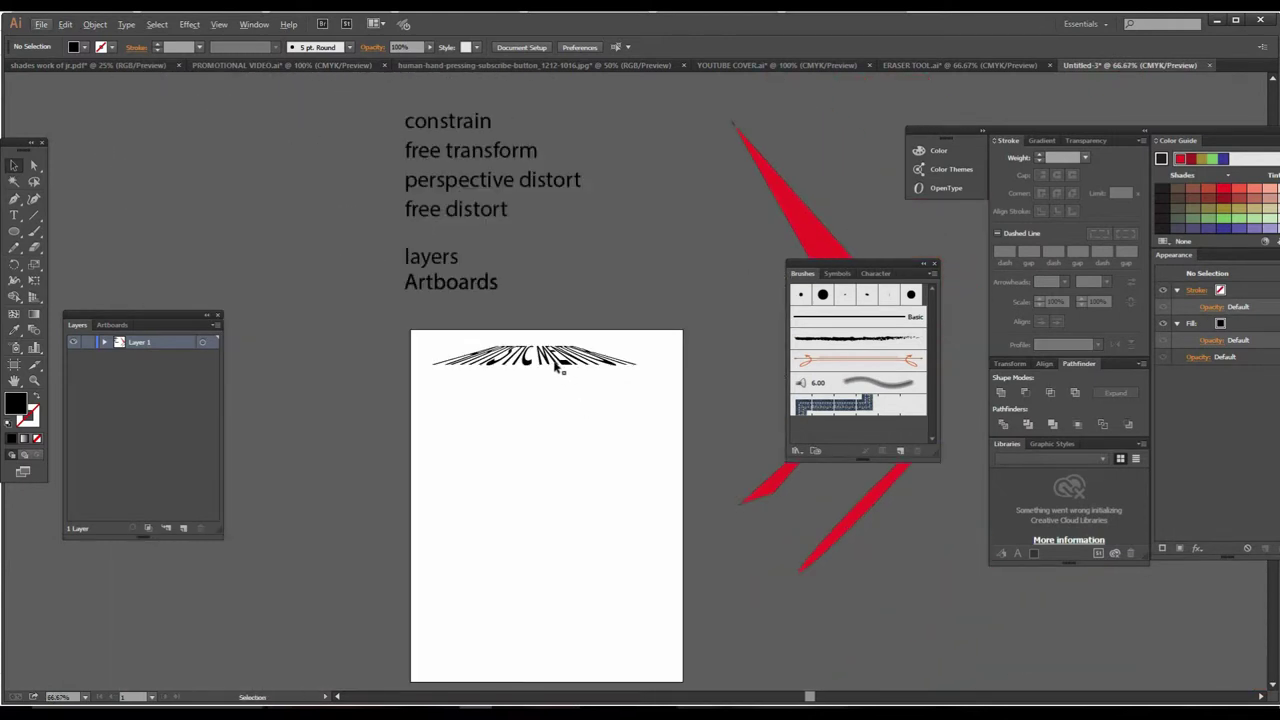
Step: Move the red slivers, inspect anchor points, and undo twice to remove the pasted copy
mouse_move(560, 366)
mouse_down()
mouse_move(731, 265)
mouse_move(580, 388)
mouse_up()
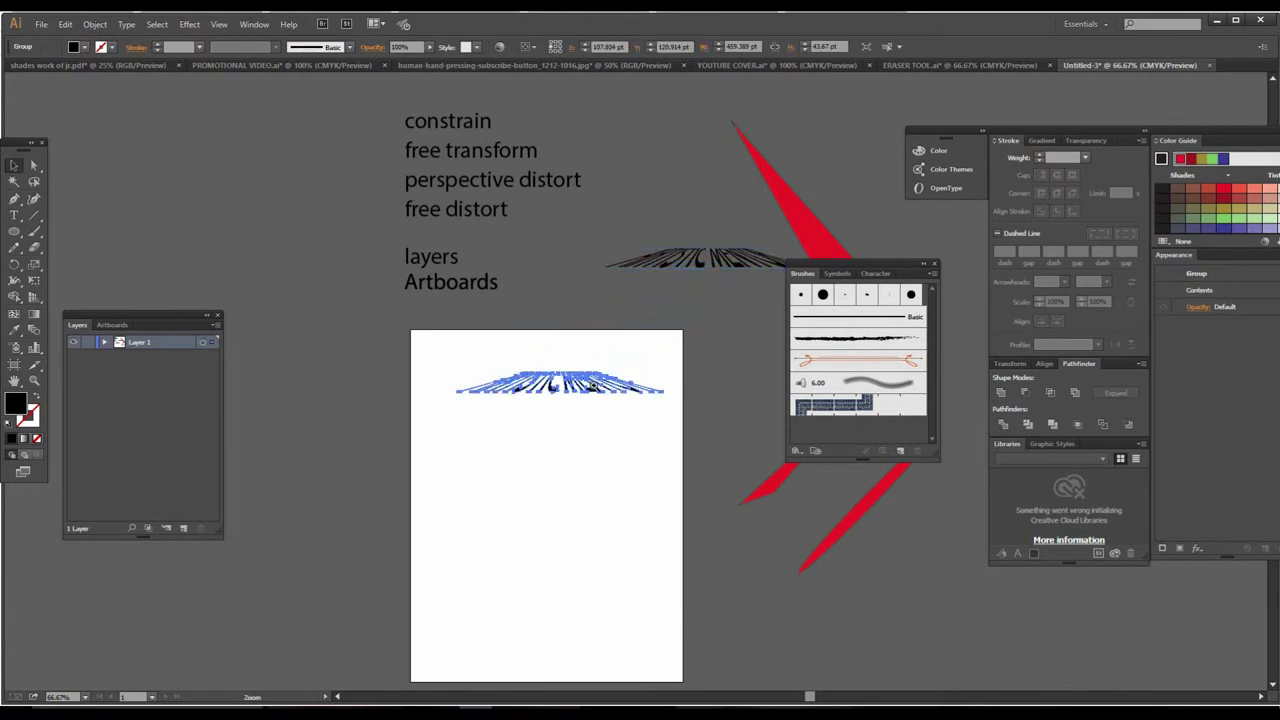
scroll(580, 388, up, 1)
scroll(585, 390, up, 1)
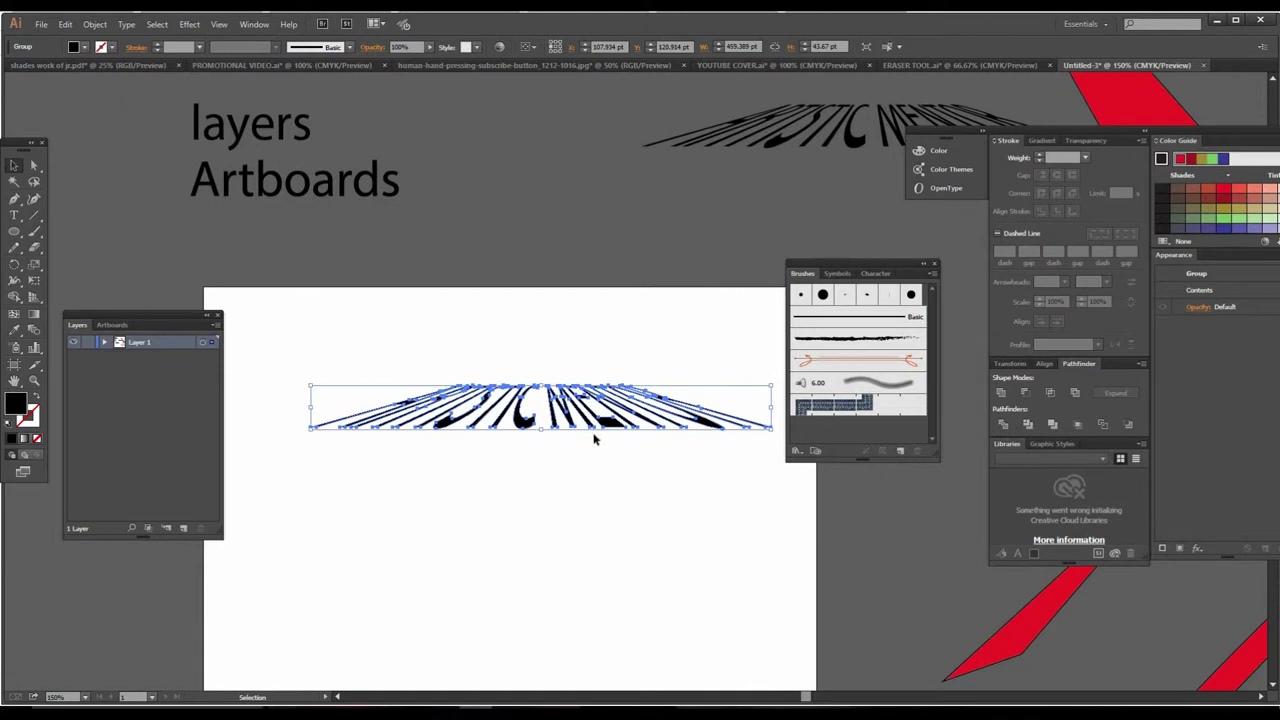
key(a)
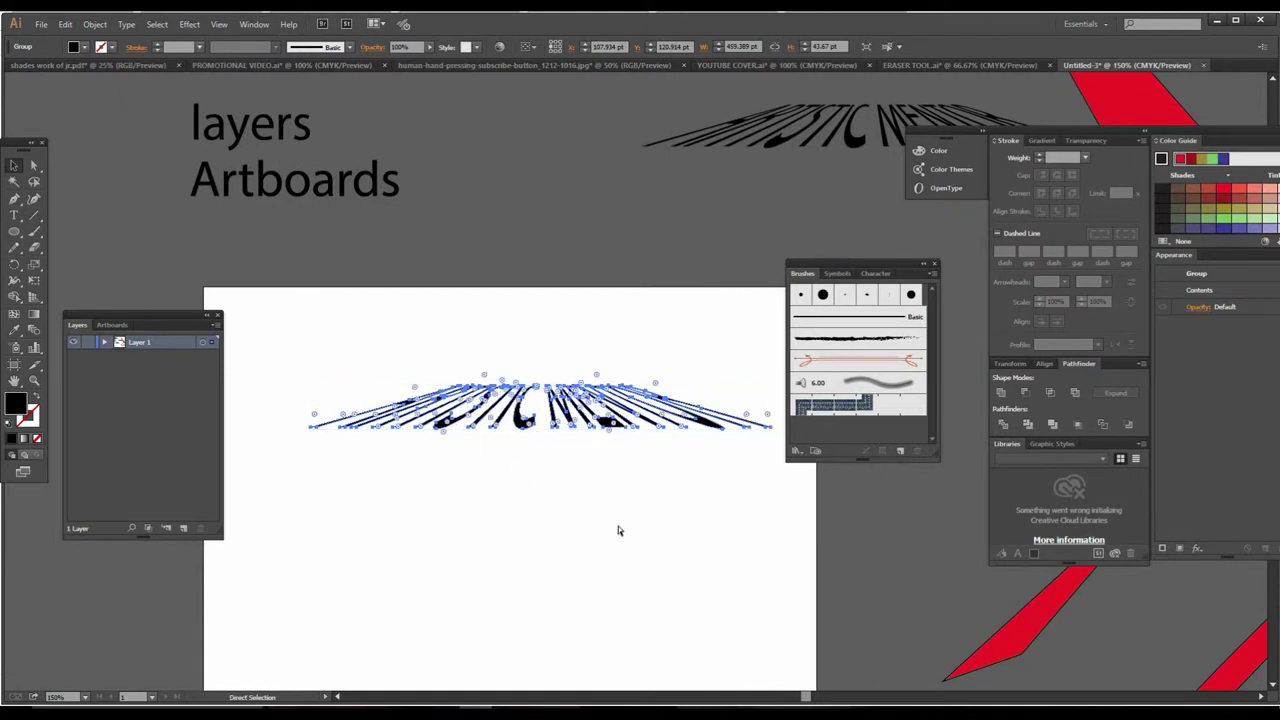
key(ctrl+z)
key(v)
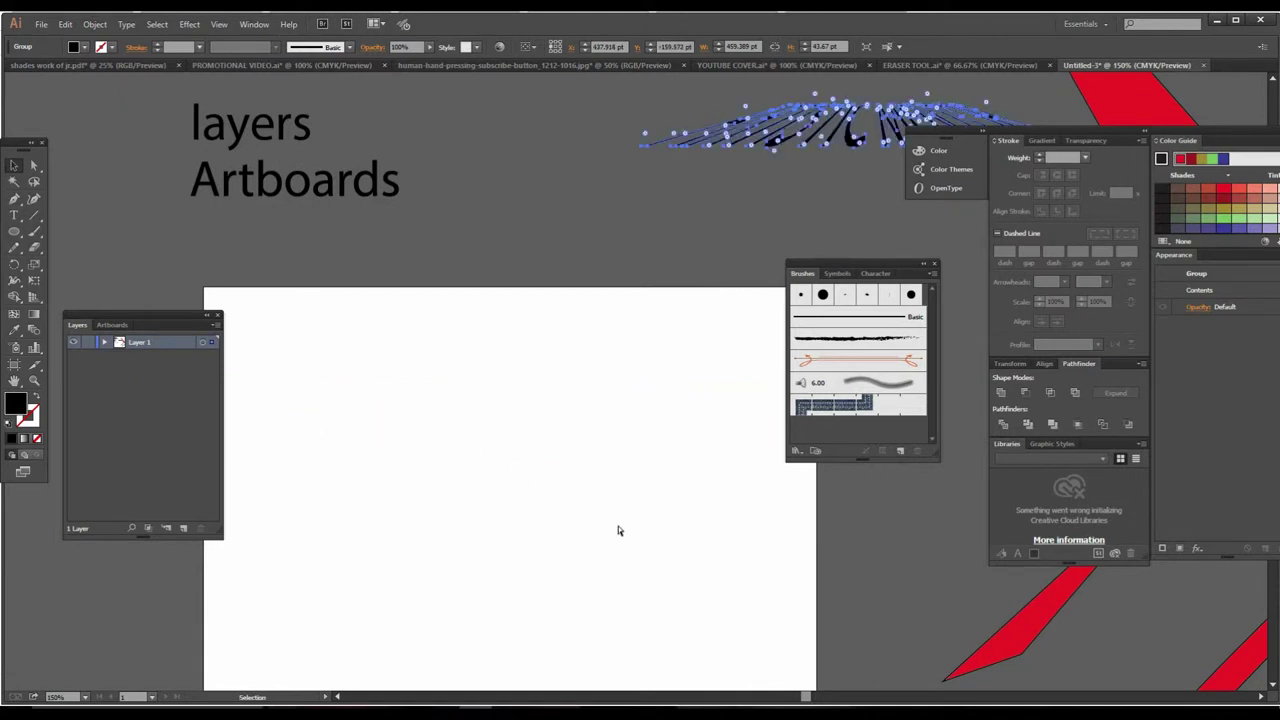
click(626, 498)
scroll(611, 491, down, 1)
click(14, 215)
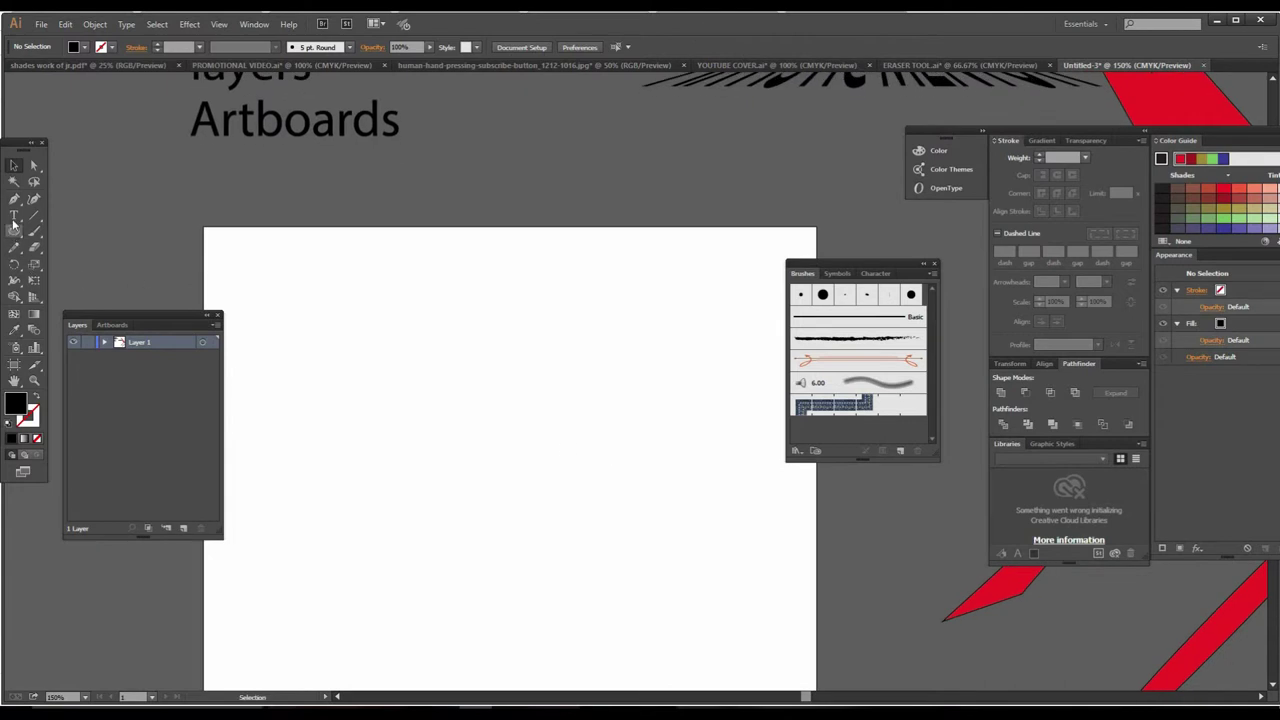
Step: Type ARTISTIC MENTOR, enlarge it, and Alt-drag copies below it
click(436, 407)
text(ARTISTIC MENTOR)
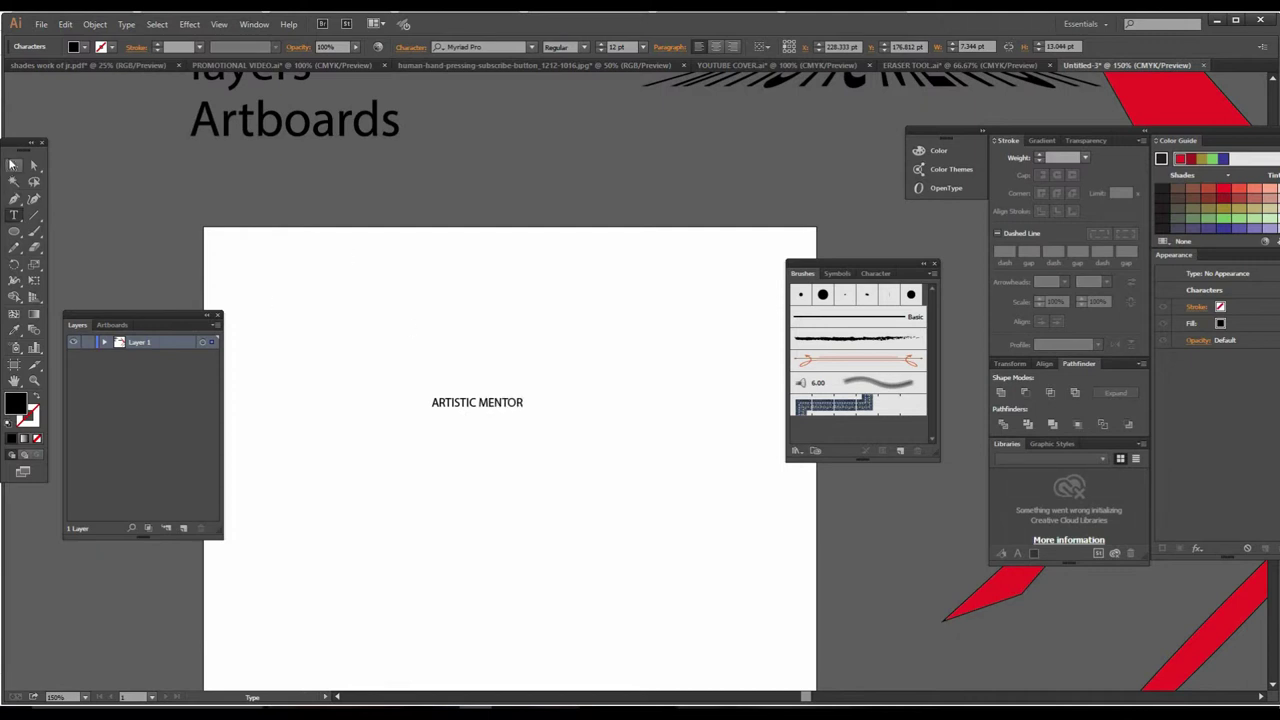
click(13, 164)
mouse_move(524, 410)
mouse_down()
mouse_move(638, 424)
mouse_move(541, 521)
mouse_move(541, 620)
mouse_up()
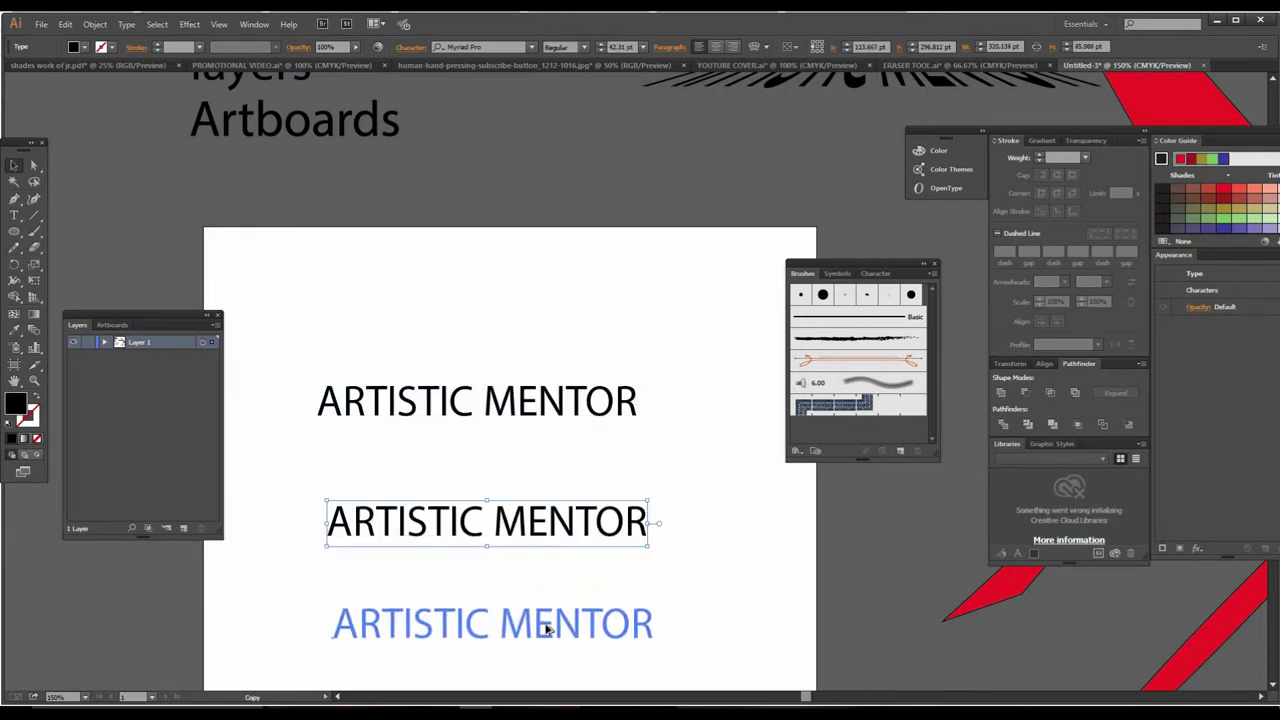
Step: Convert the top ARTISTIC MENTOR line to outlines
click(549, 415)
key(ctrl+equal)
click(592, 426)
right_click(590, 424)
click(628, 513)
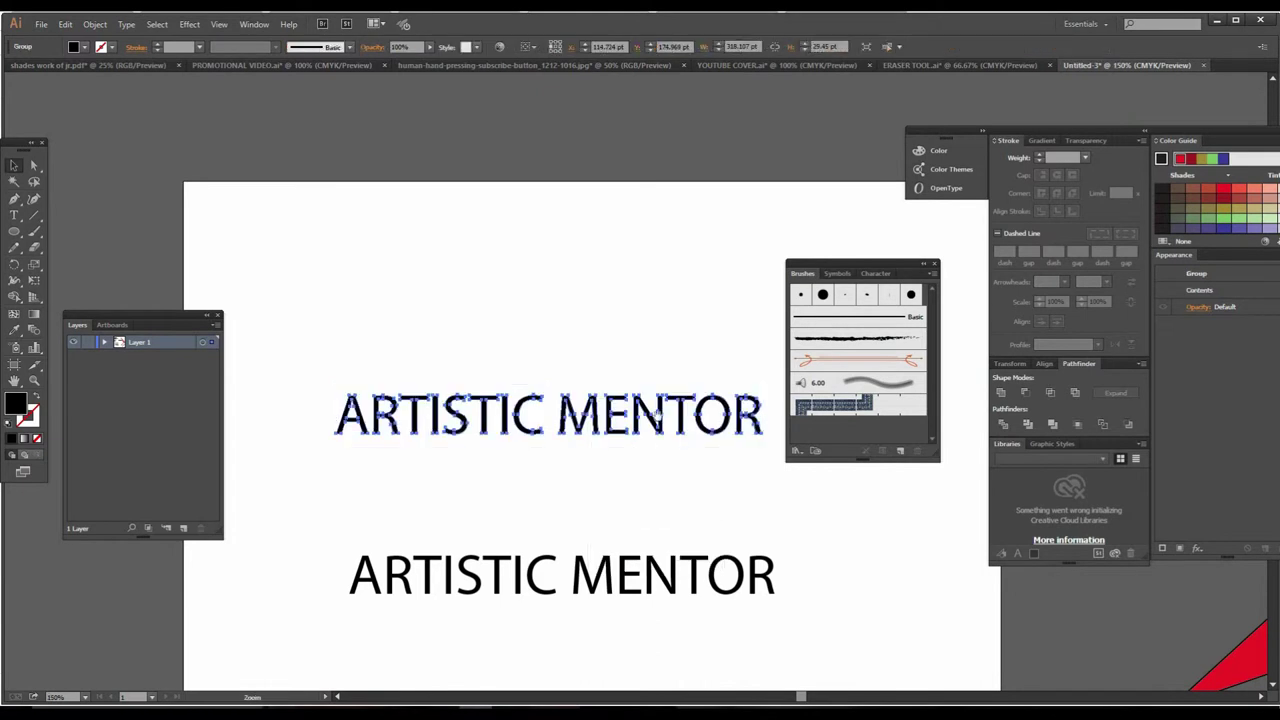
key(ctrl+minus)
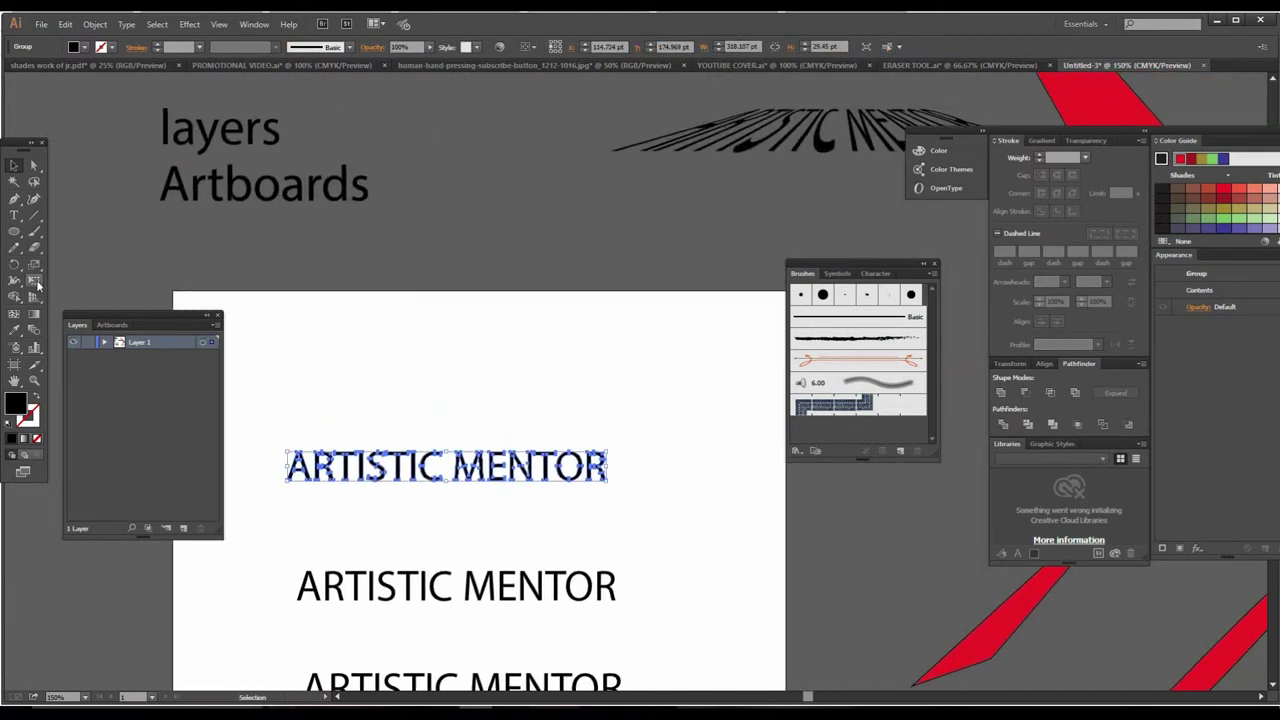
Step: Perspective-distort the outlined top line into a flared shape with Free Transform
click(34, 285)
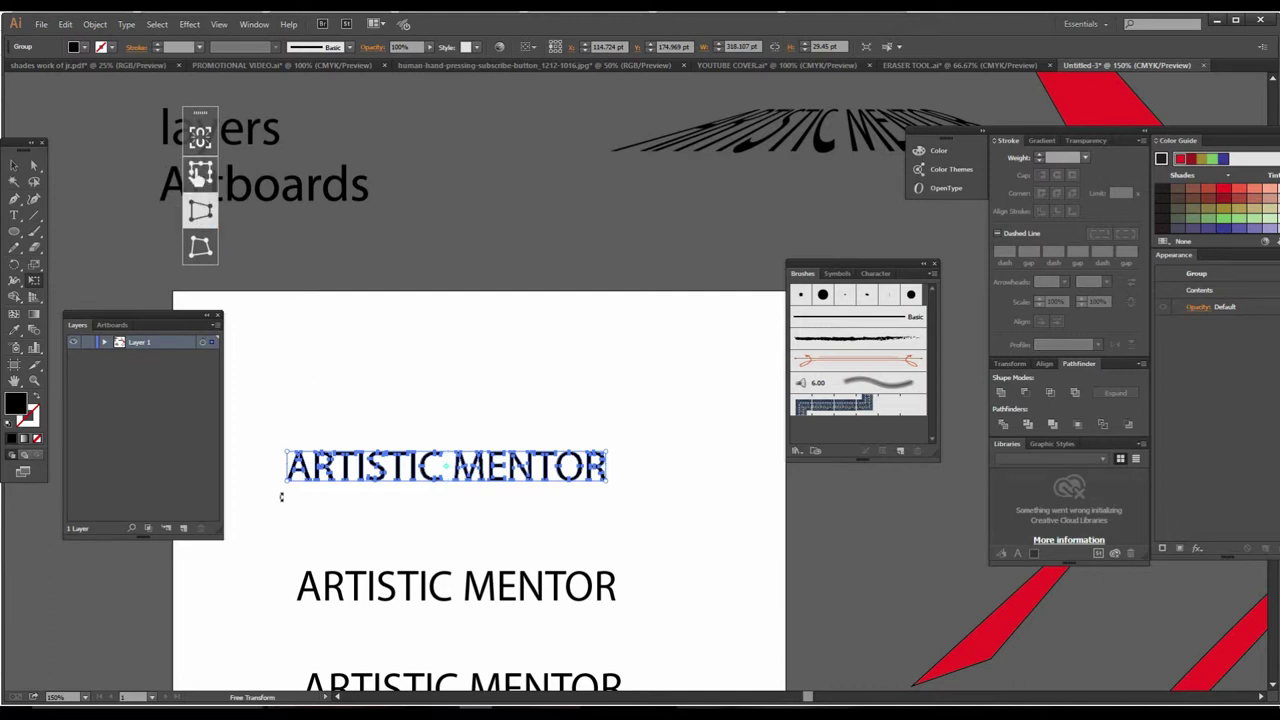
drag(293, 490, 340, 494)
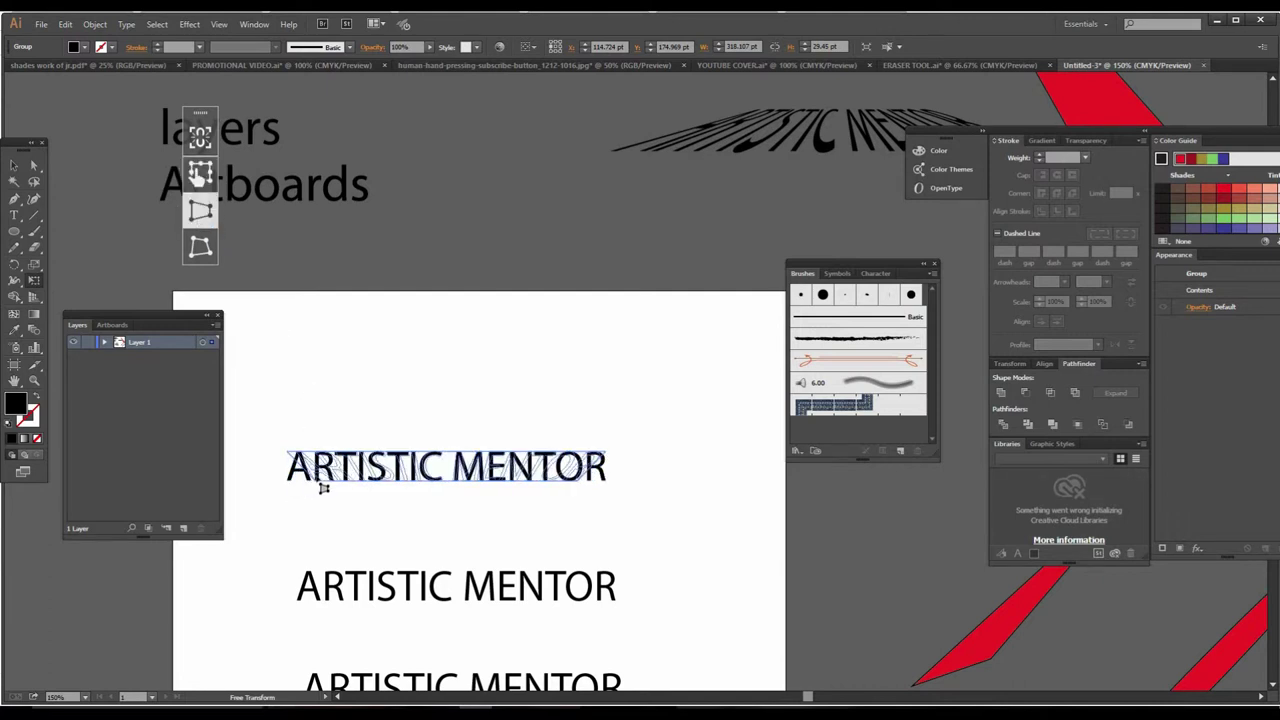
drag(350, 494, 389, 491)
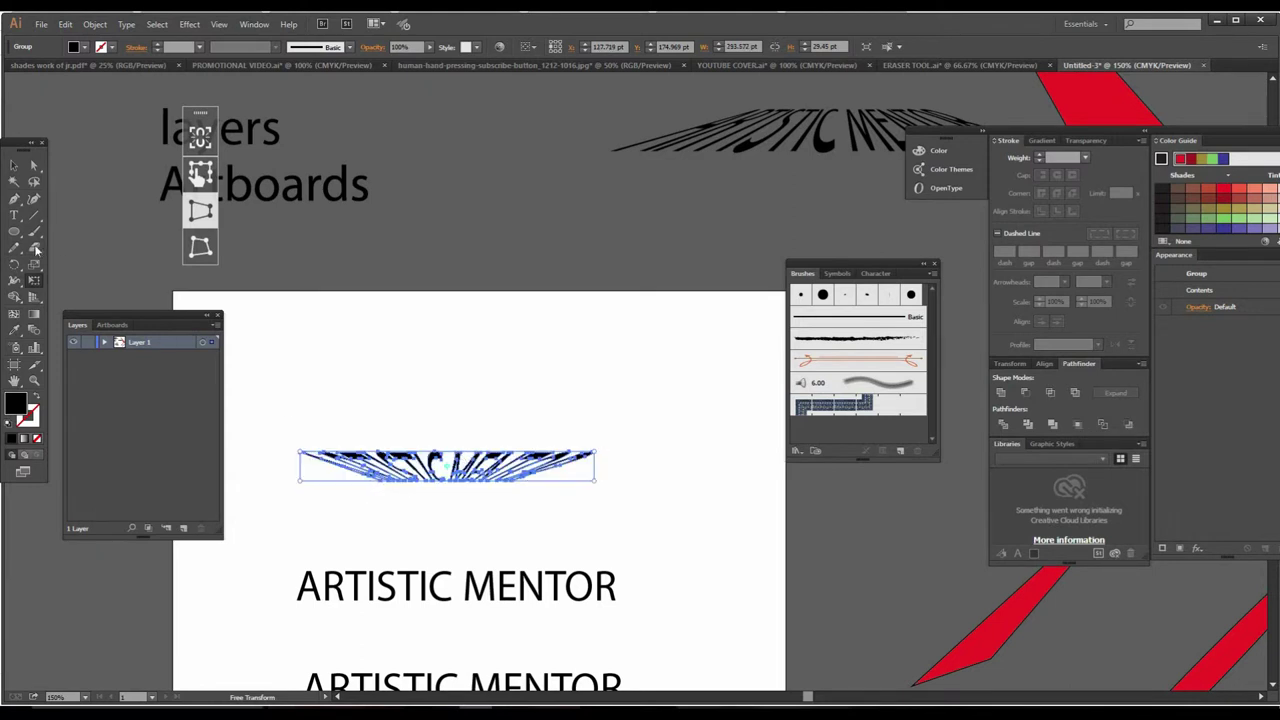
click(14, 165)
click(420, 358)
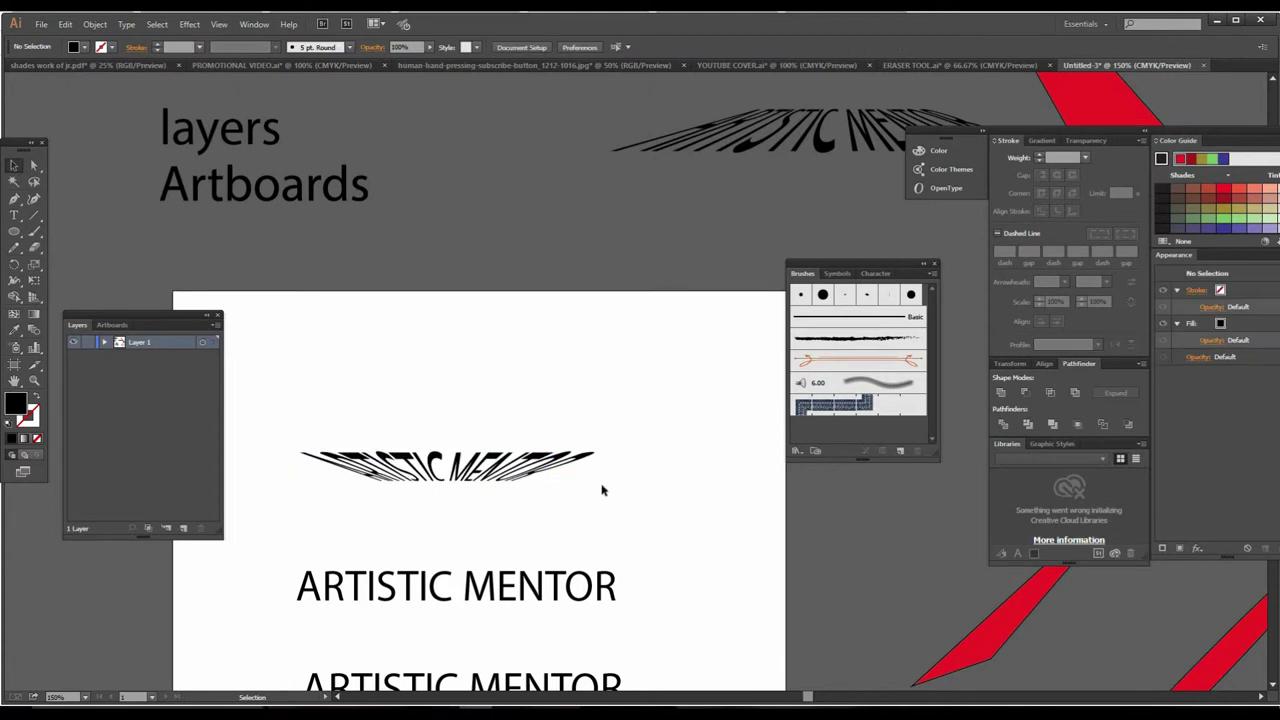
key(ctrl+minus)
Step: Move the distorted text above the artboard, shifted to the right
drag(634, 423, 528, 469)
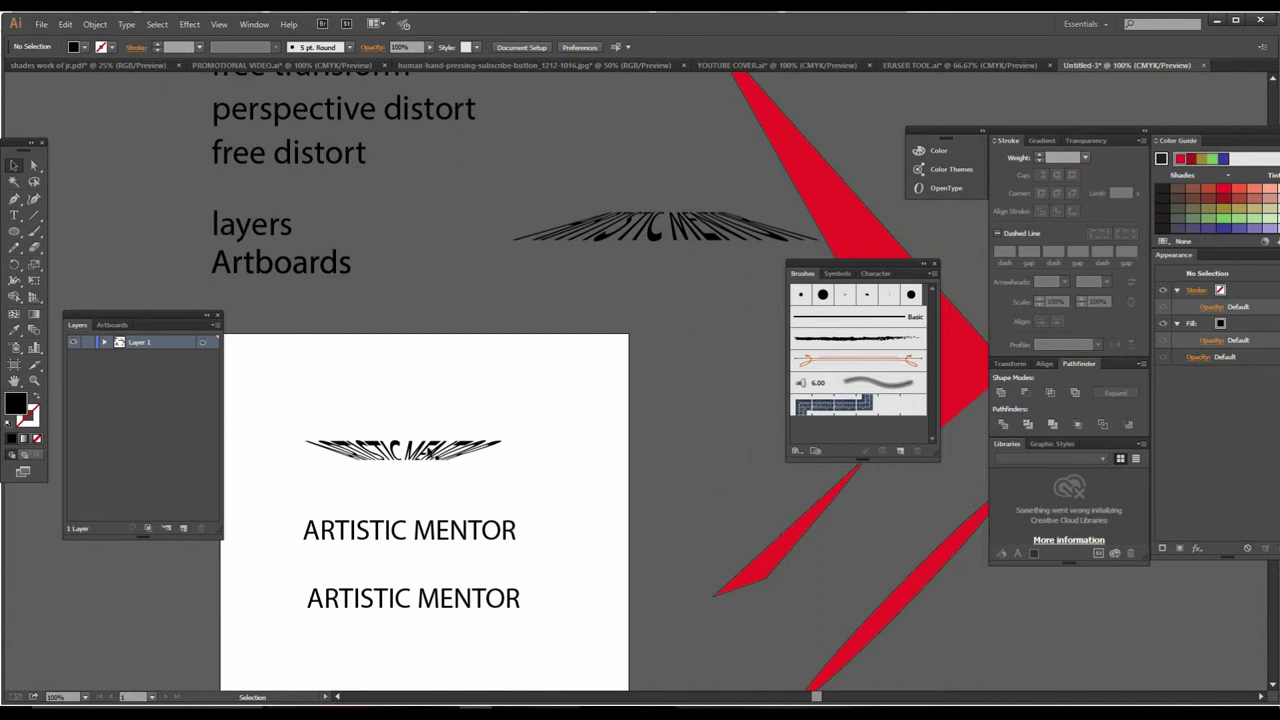
drag(430, 450, 639, 297)
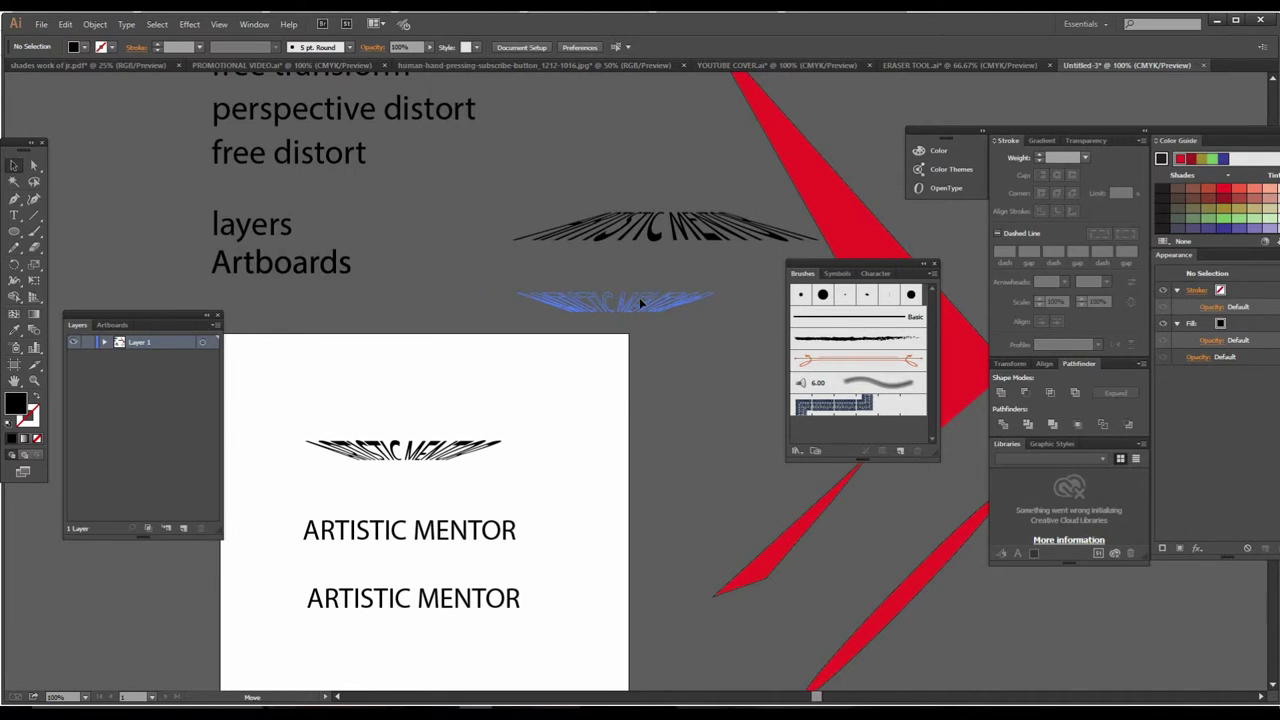
drag(639, 297, 679, 293)
click(652, 359)
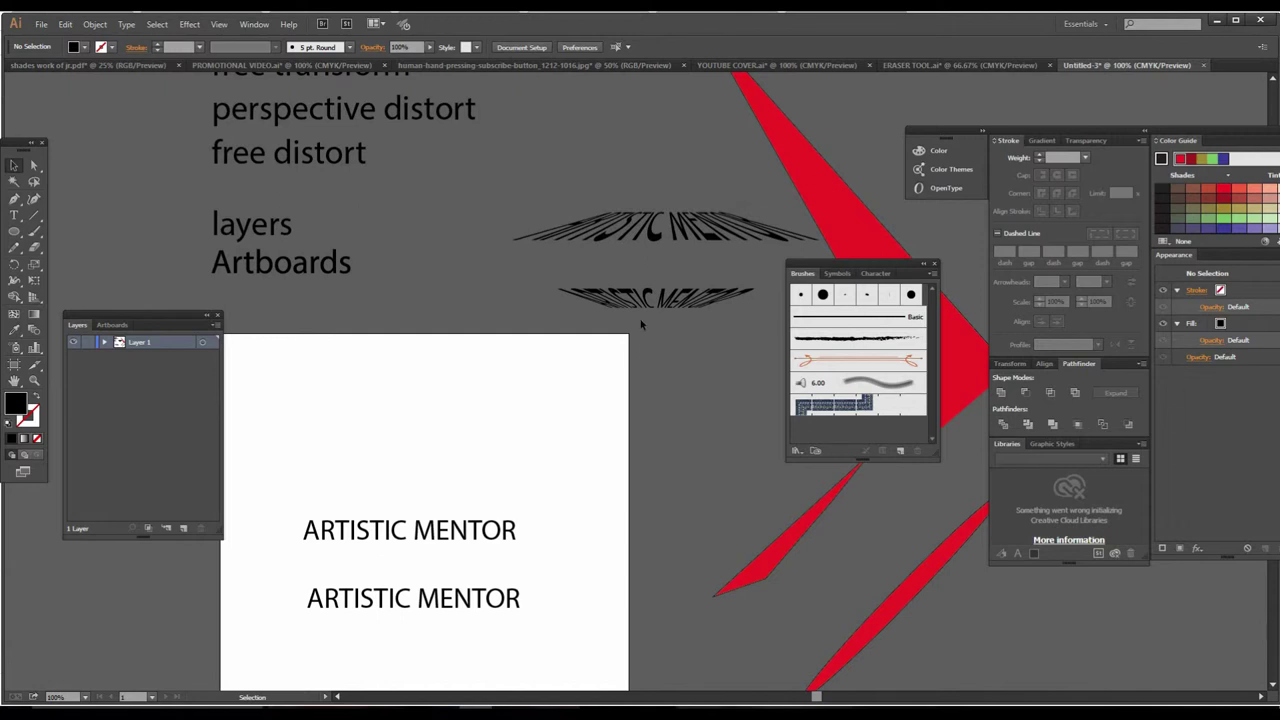
click(650, 308)
key(ctrl+equal)
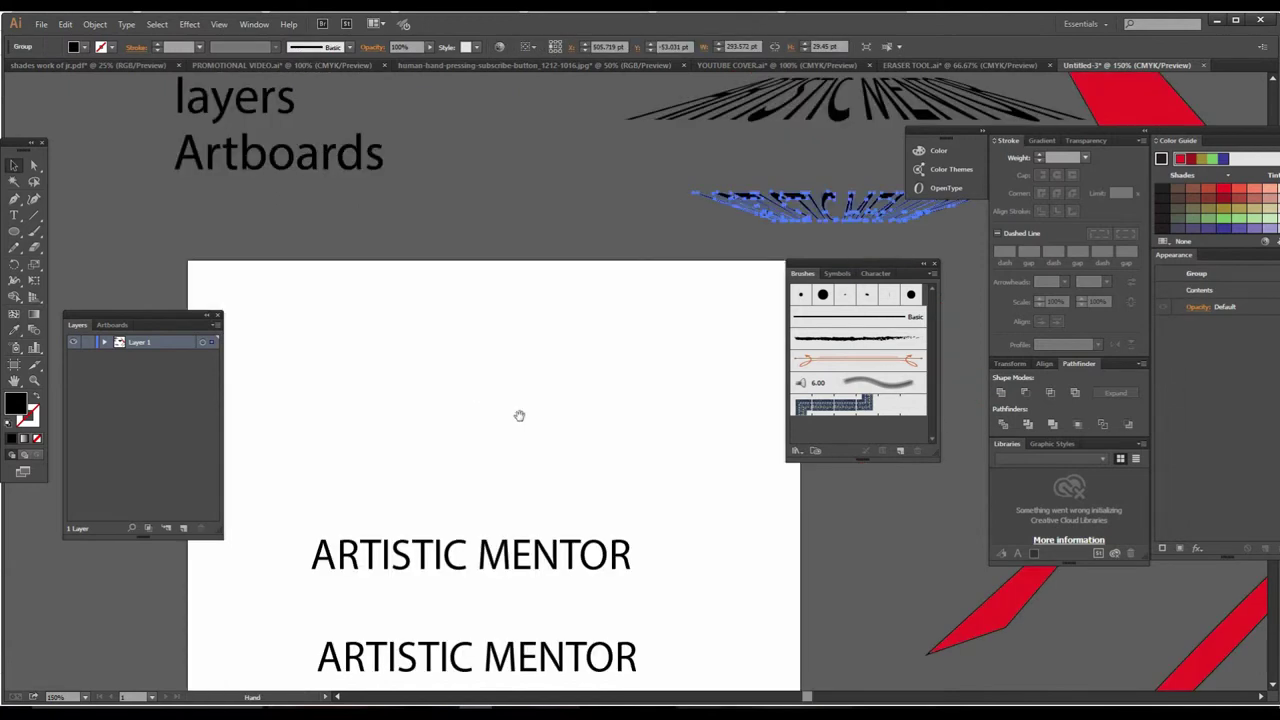
Step: Paste a plain ARTISTIC MENTOR copy at the top and convert it to outlines
drag(517, 417, 533, 444)
key(ctrl+v)
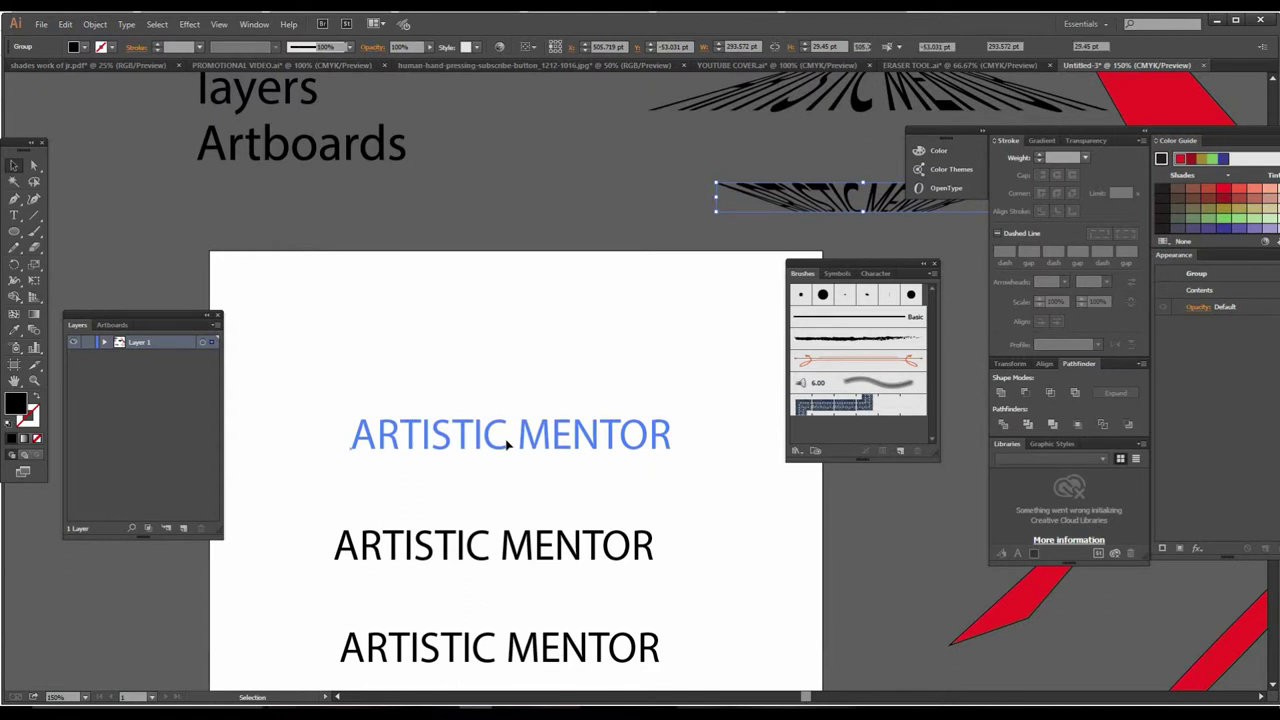
right_click(511, 441)
click(557, 531)
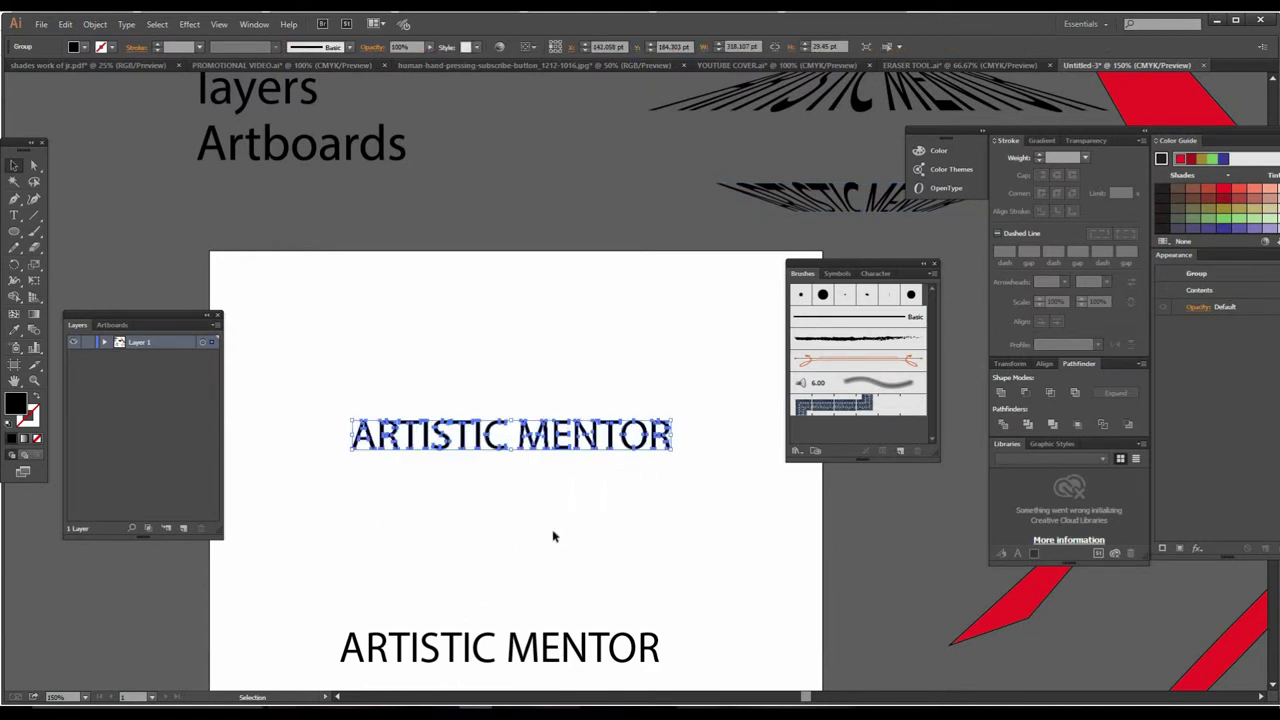
Step: Free-distort its left and right corners into a warped logo and move it to the artboard top
click(35, 281)
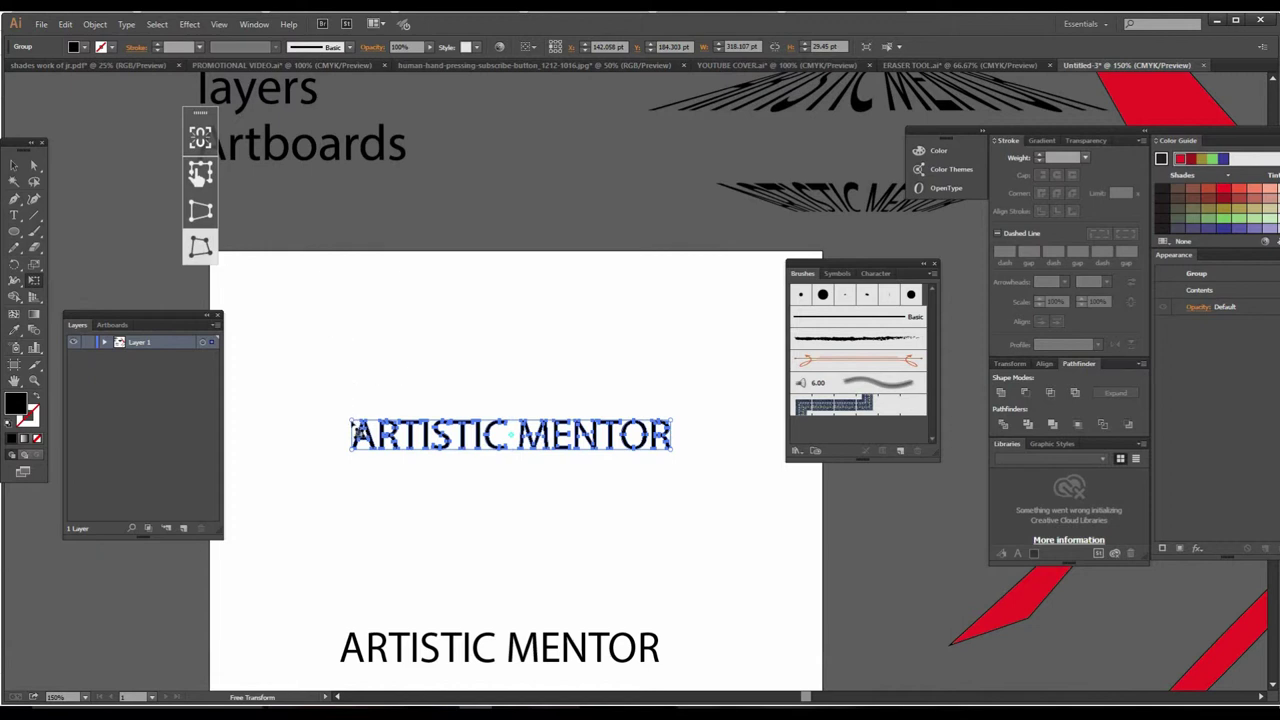
drag(352, 425, 438, 456)
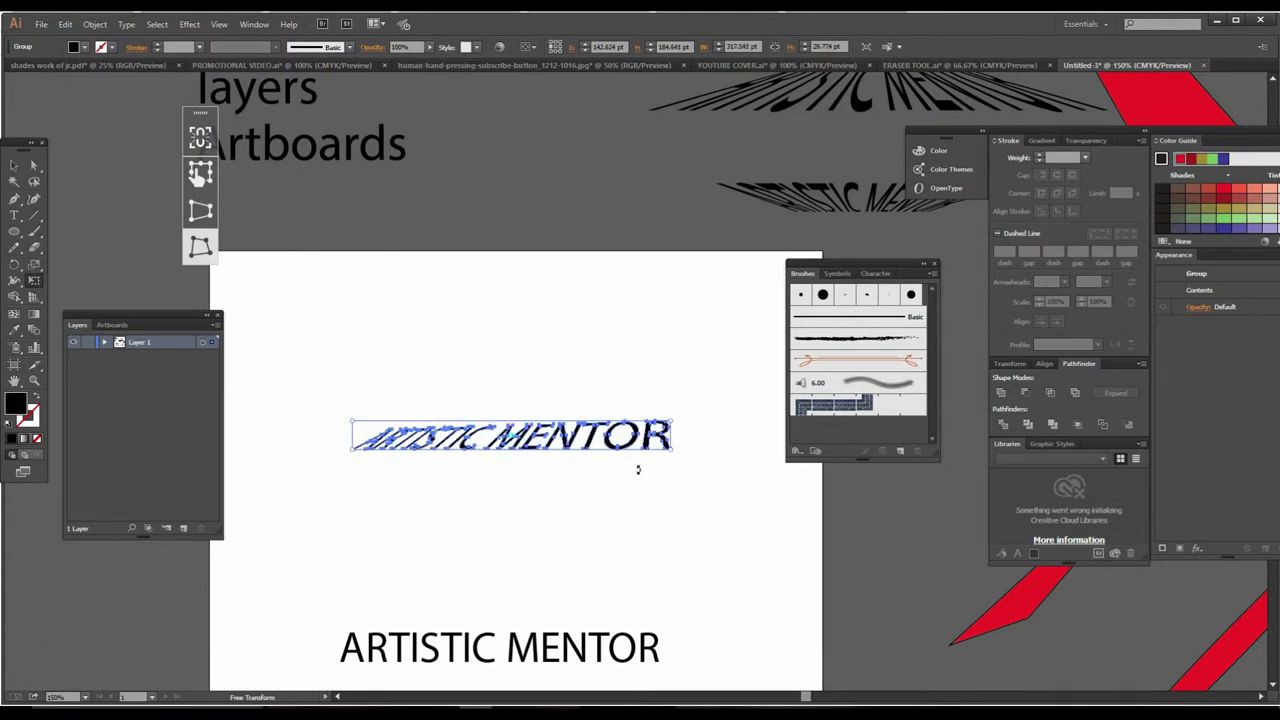
mouse_move(668, 452)
mouse_down()
mouse_move(491, 500)
mouse_move(331, 594)
mouse_move(415, 572)
mouse_up()
key(v)
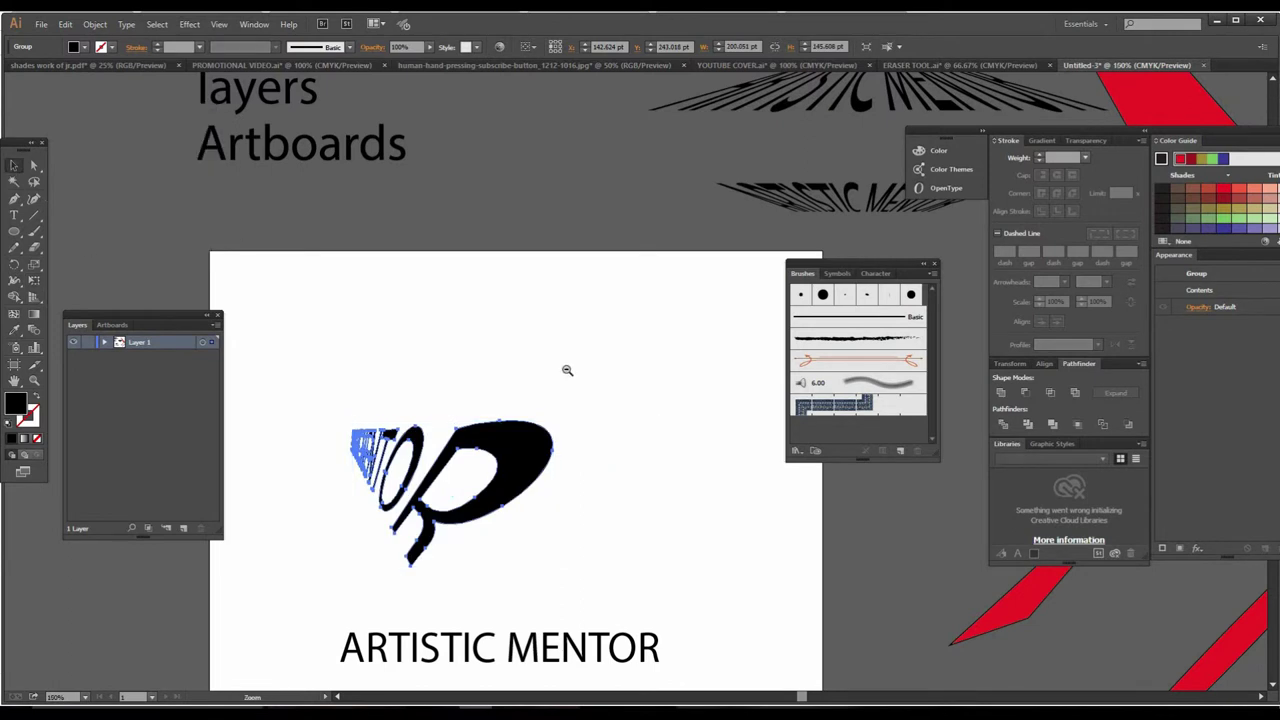
key(ctrl+minus)
key(ctrl+minus)
drag(528, 409, 403, 437)
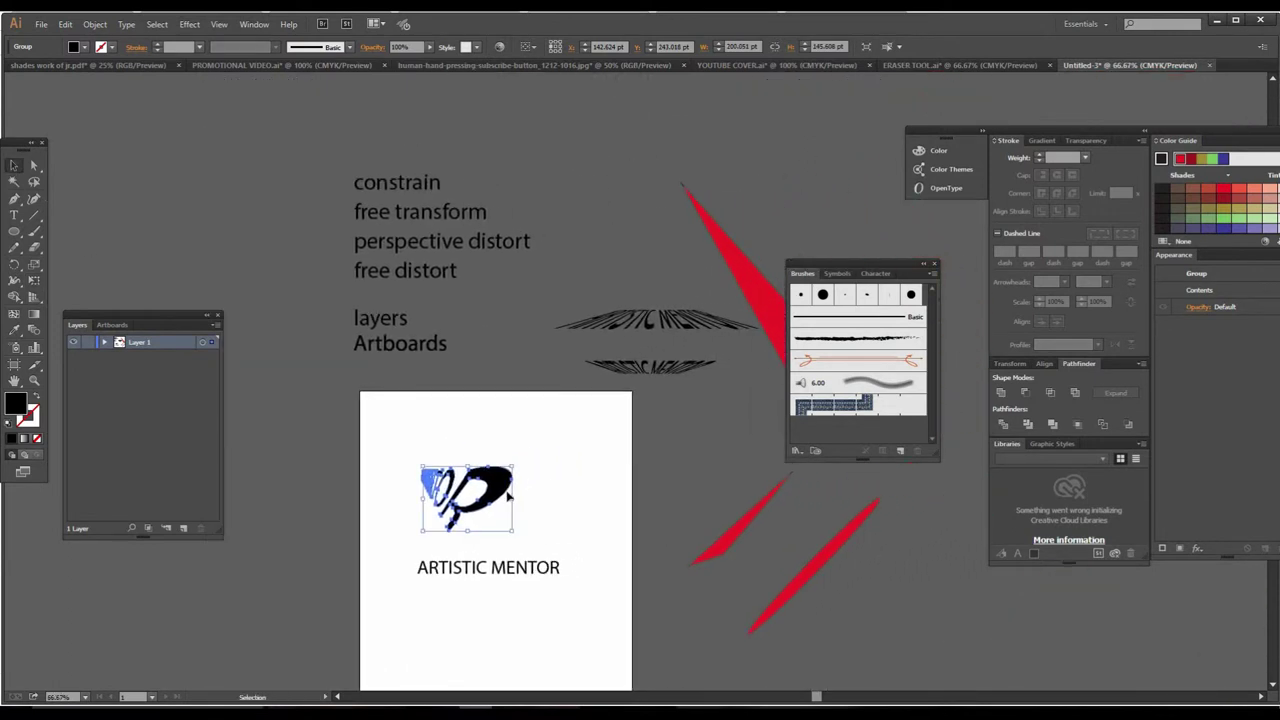
mouse_move(497, 498)
mouse_down()
mouse_move(546, 429)
mouse_move(715, 427)
mouse_up()
click(543, 482)
Step: Place the logo beside the artboard and convert the remaining ARTISTIC MENTOR text to outlines
click(673, 507)
click(537, 569)
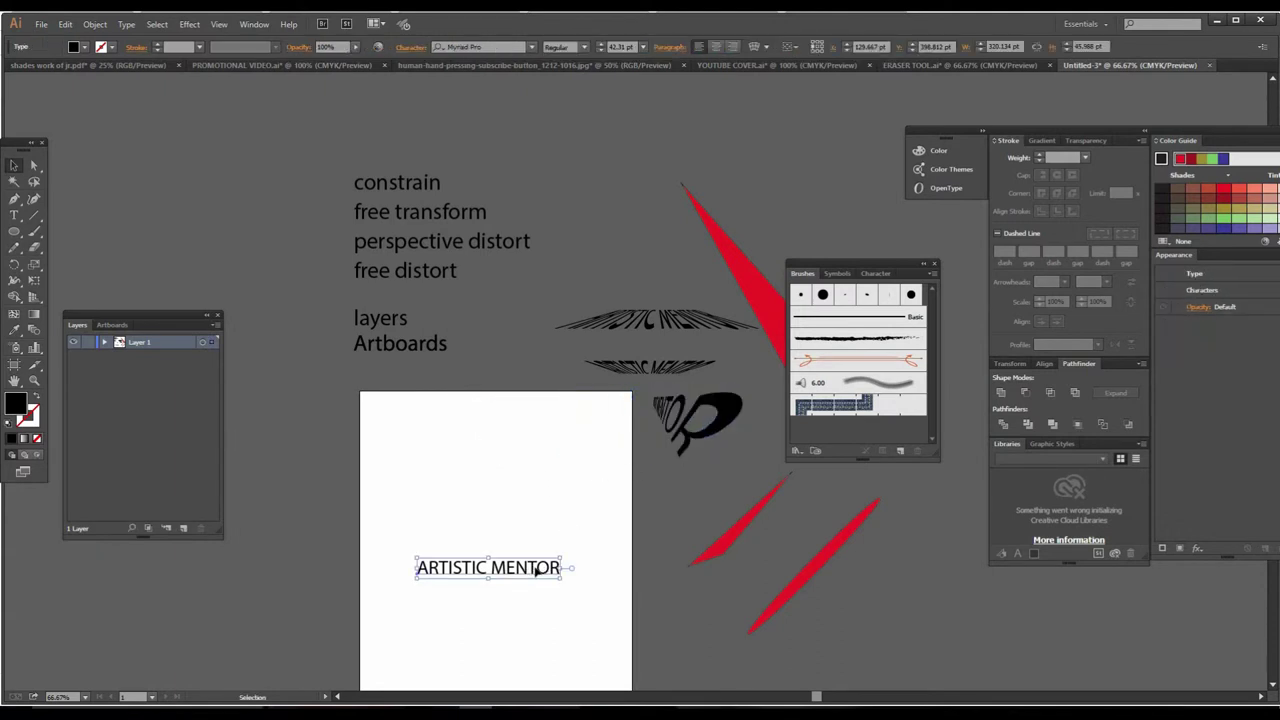
right_click(537, 569)
click(585, 508)
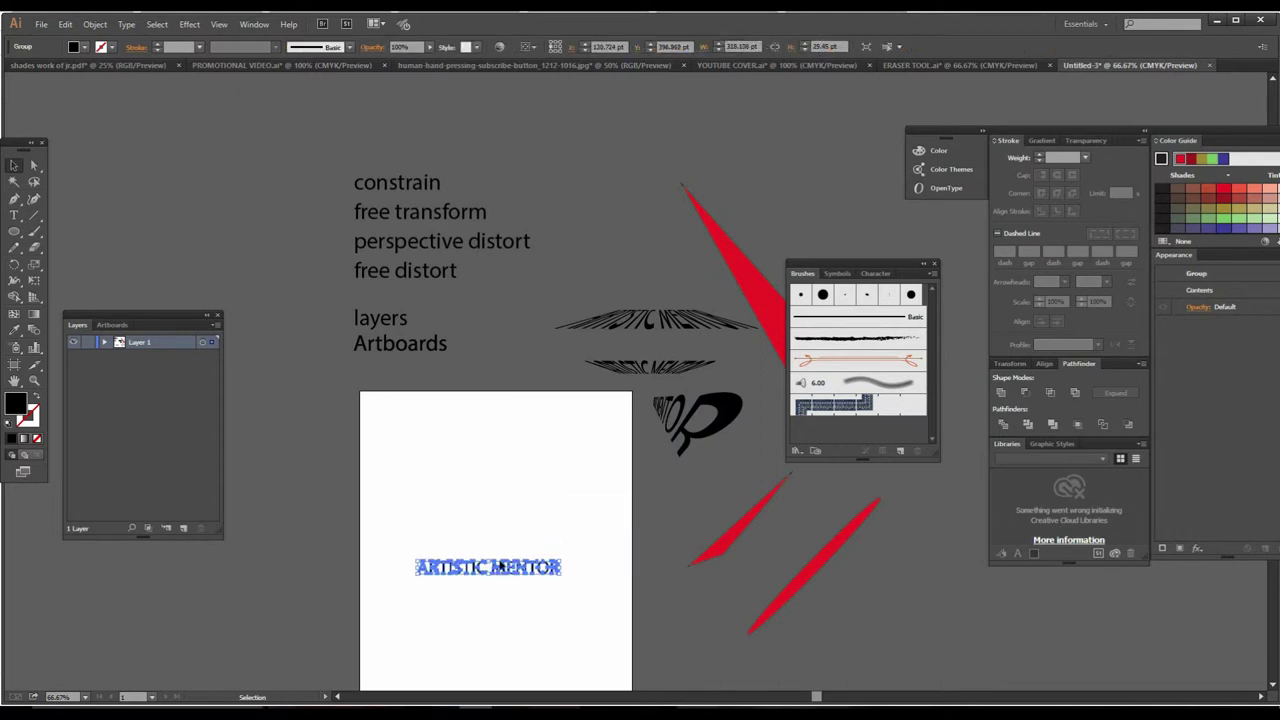
Step: Free-distort it so ARTISTIC is larger, move it above the artboard, and shift the Layers panel right
click(34, 281)
click(199, 252)
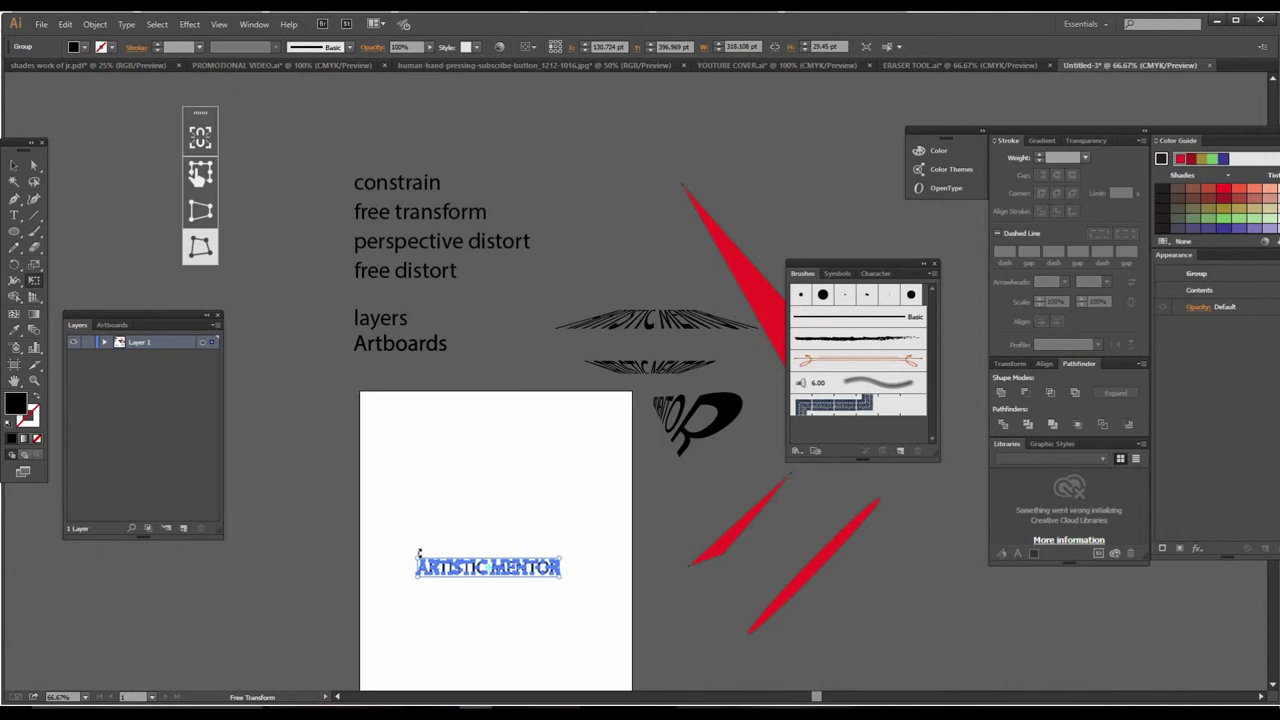
drag(419, 553, 421, 540)
click(14, 165)
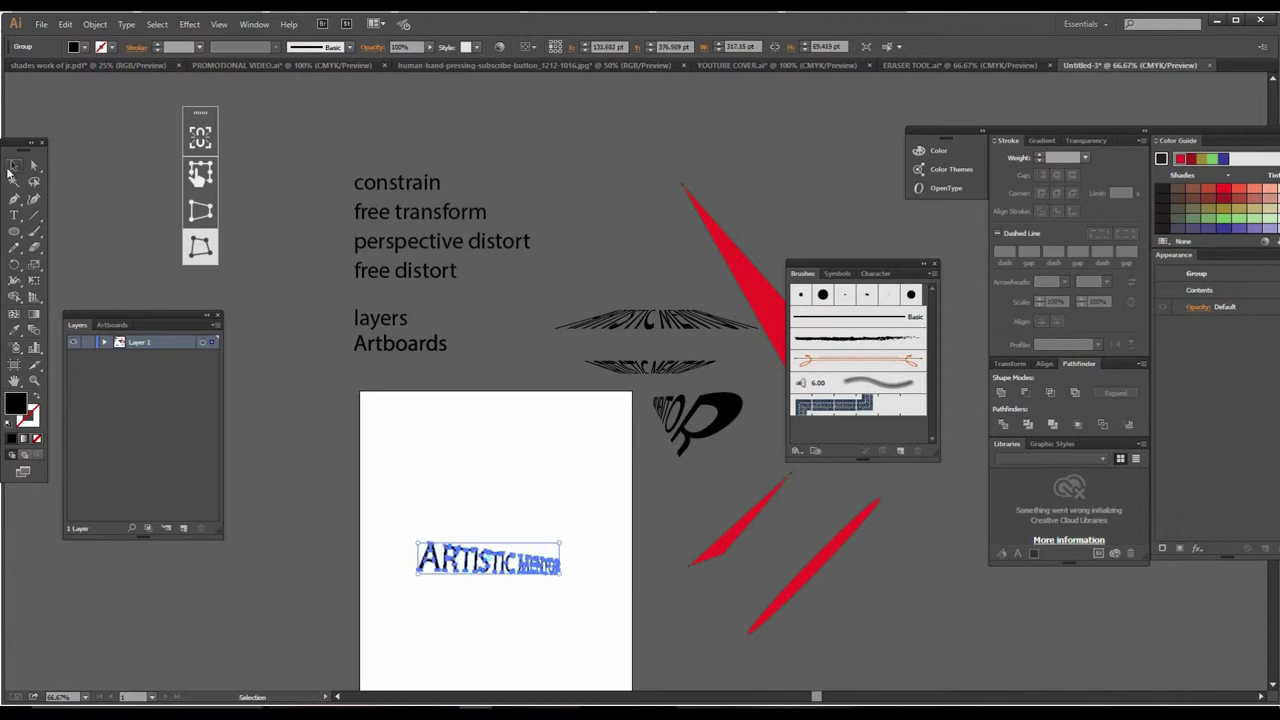
click(600, 473)
drag(538, 549, 657, 258)
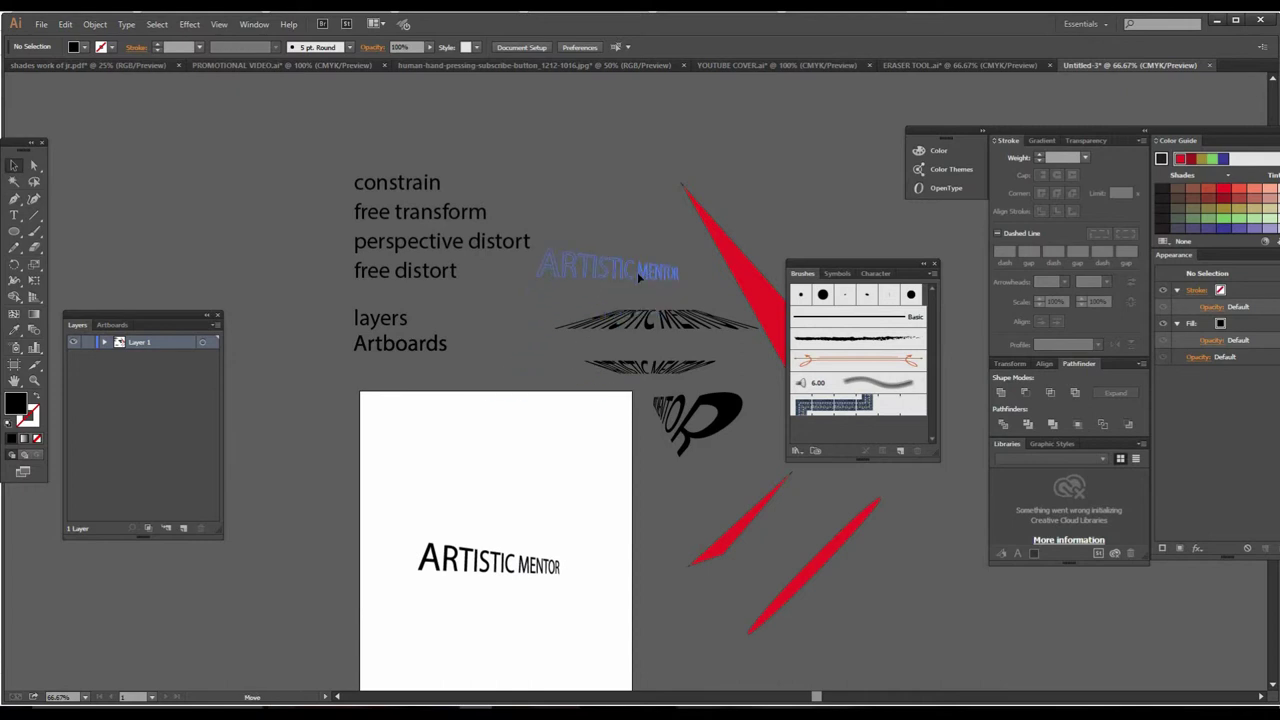
click(592, 427)
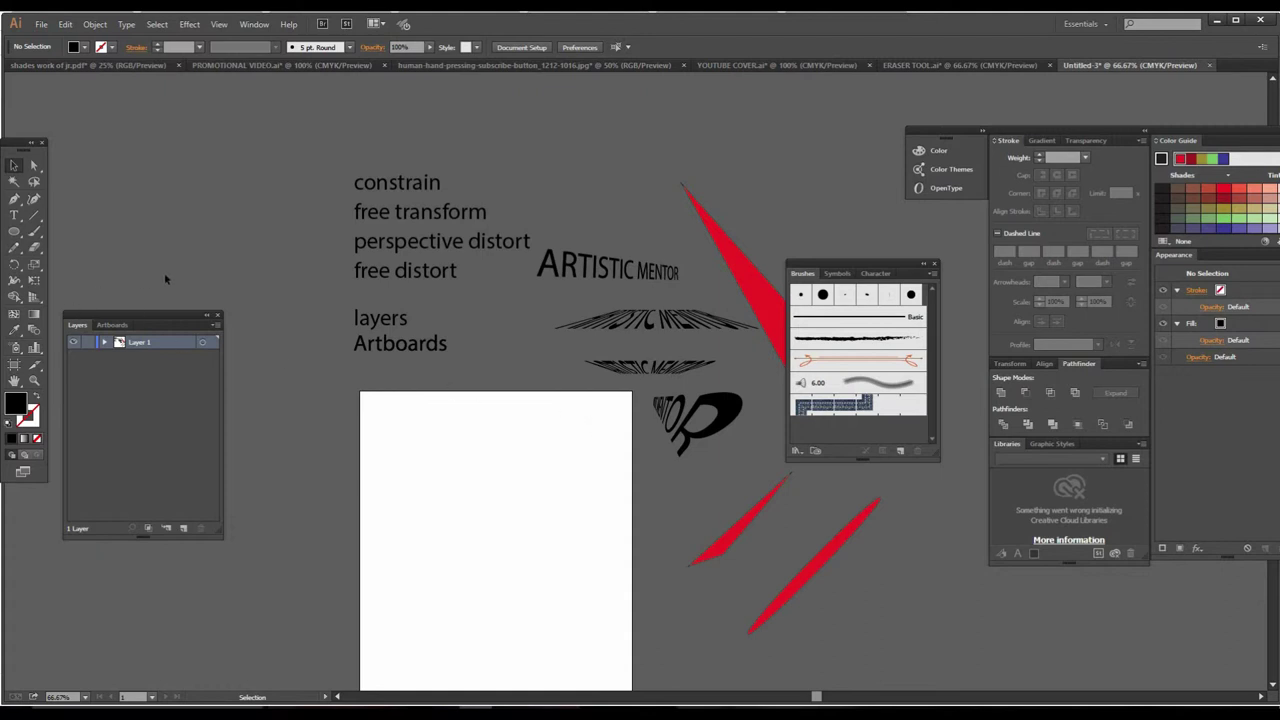
drag(588, 466, 558, 428)
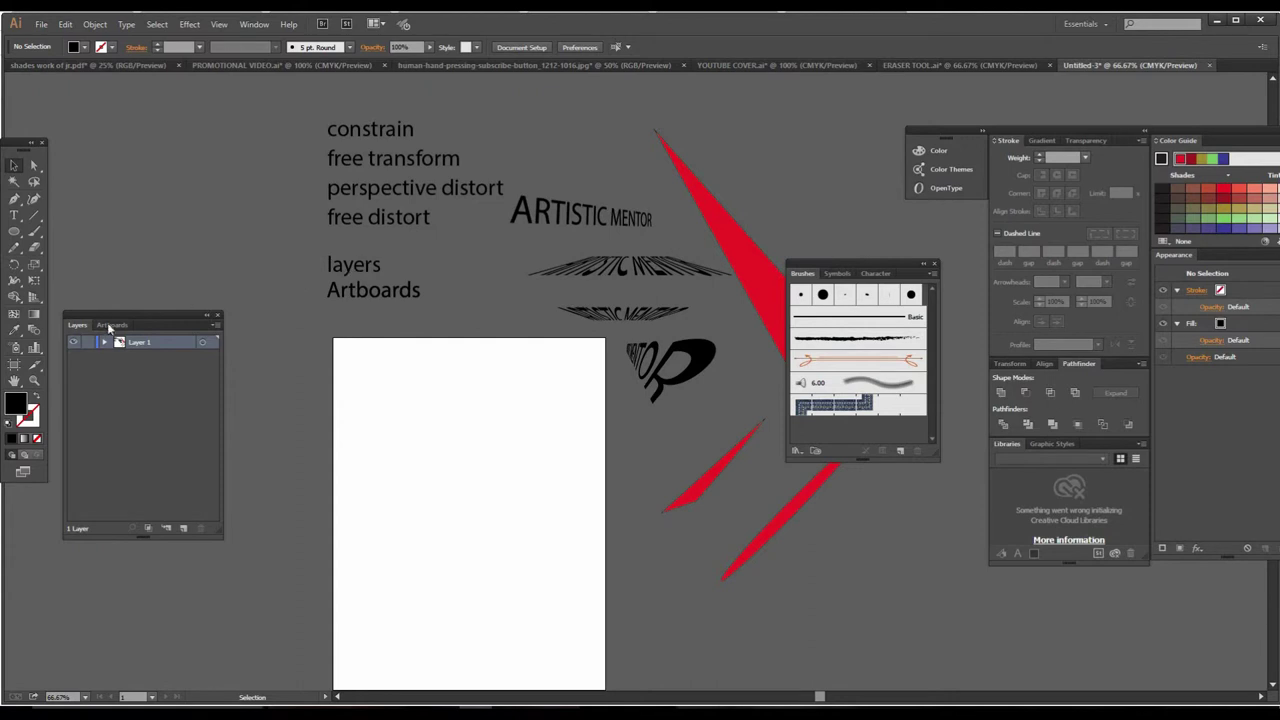
mouse_move(168, 322)
mouse_down()
mouse_move(1193, 452)
mouse_move(508, 262)
mouse_move(220, 245)
mouse_move(212, 257)
mouse_up()
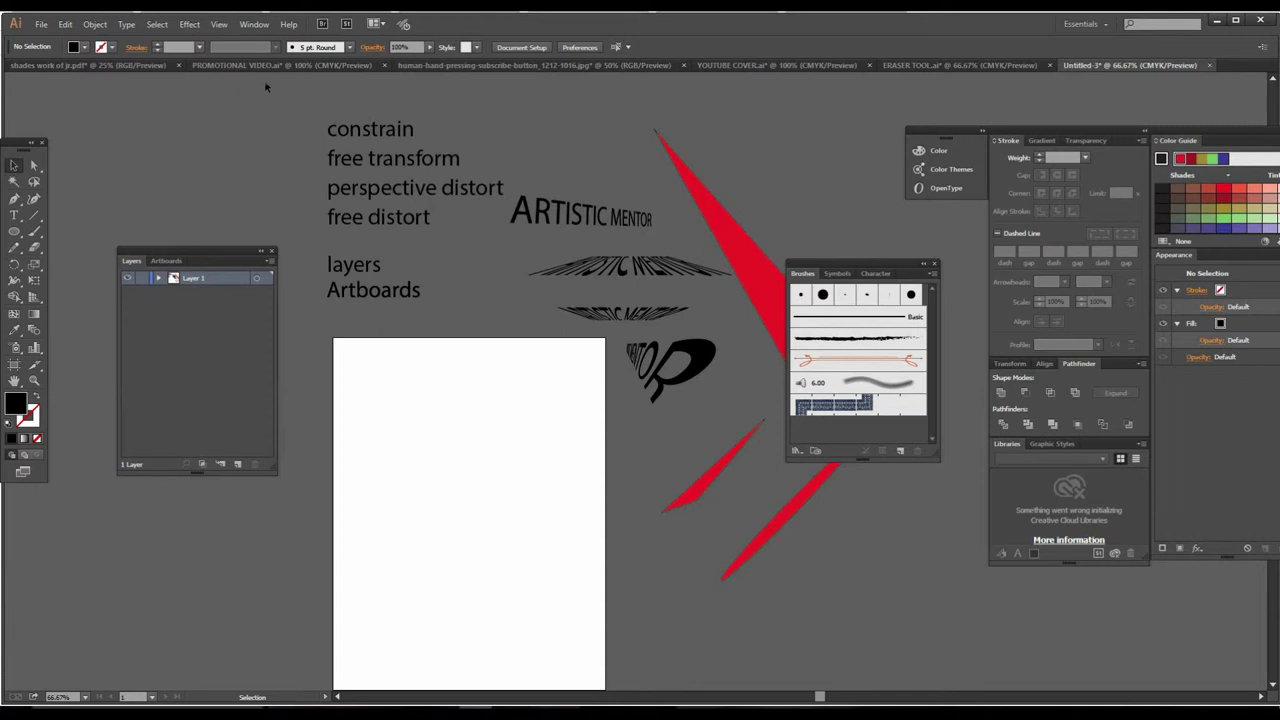
Step: Open the Layers panel from Window, check the Artboards tab showing Artboard 1, and return to Layers
click(256, 24)
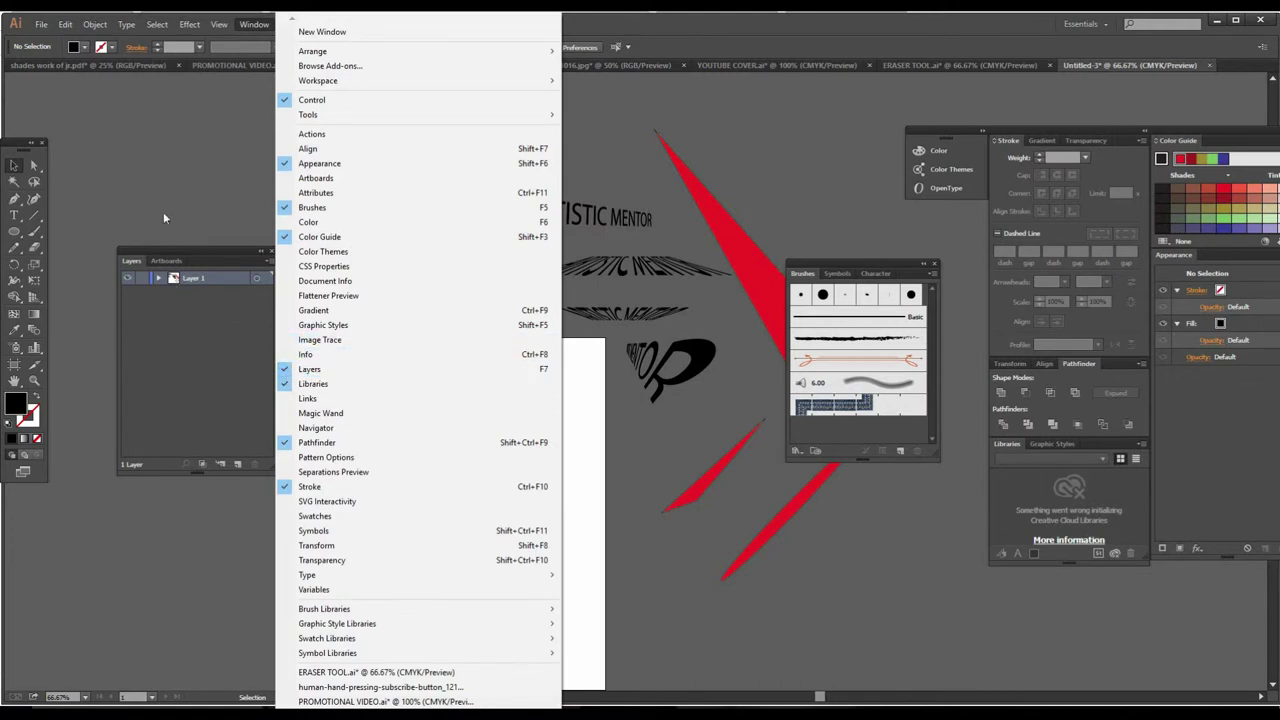
click(205, 280)
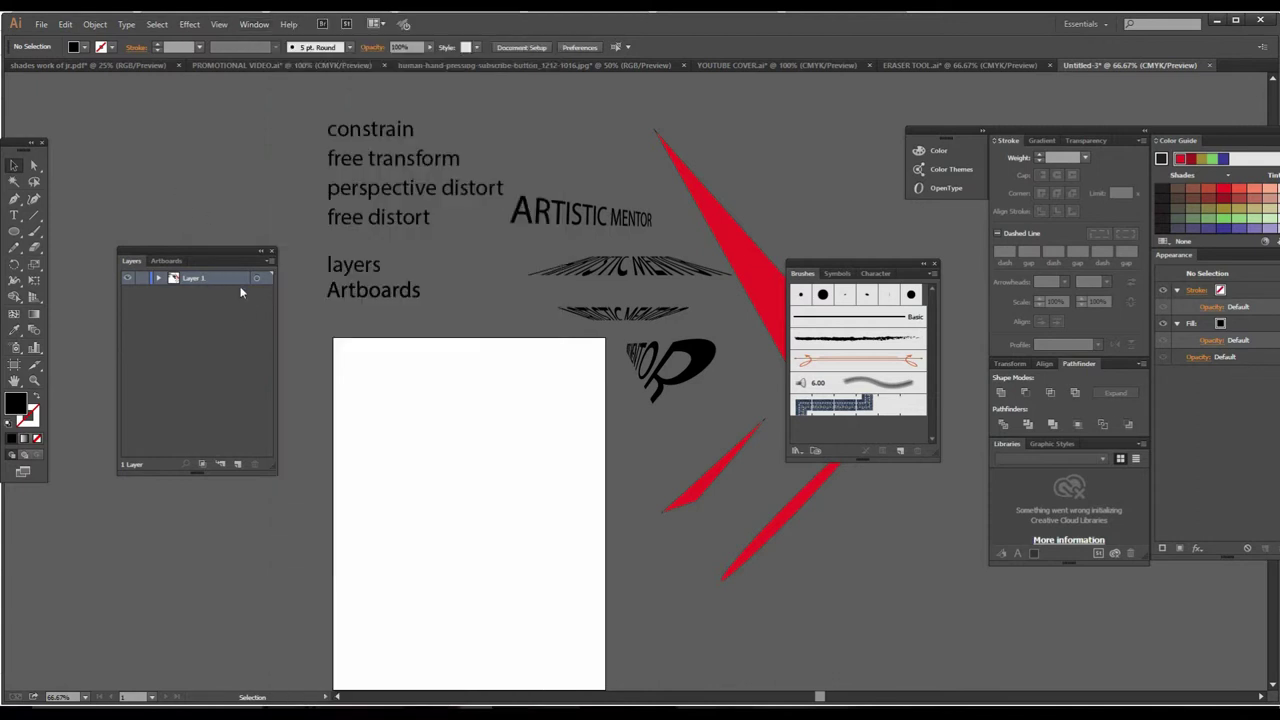
click(172, 262)
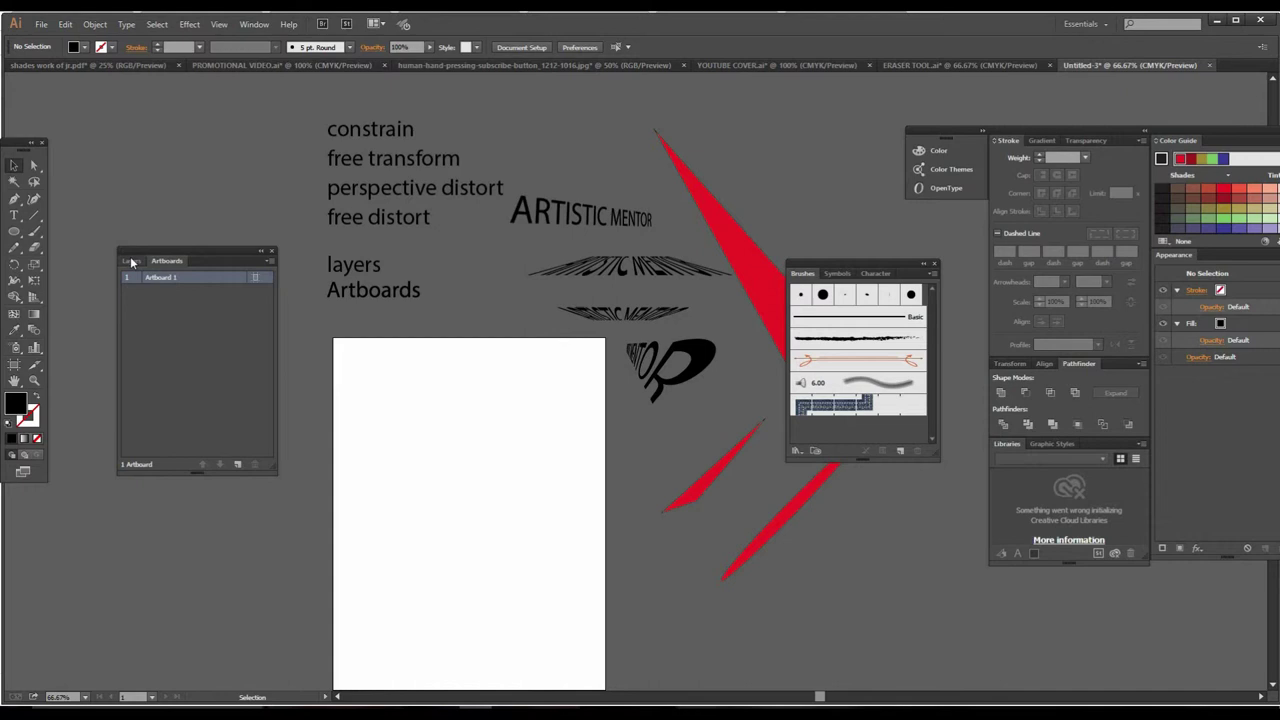
click(128, 259)
drag(208, 254, 214, 310)
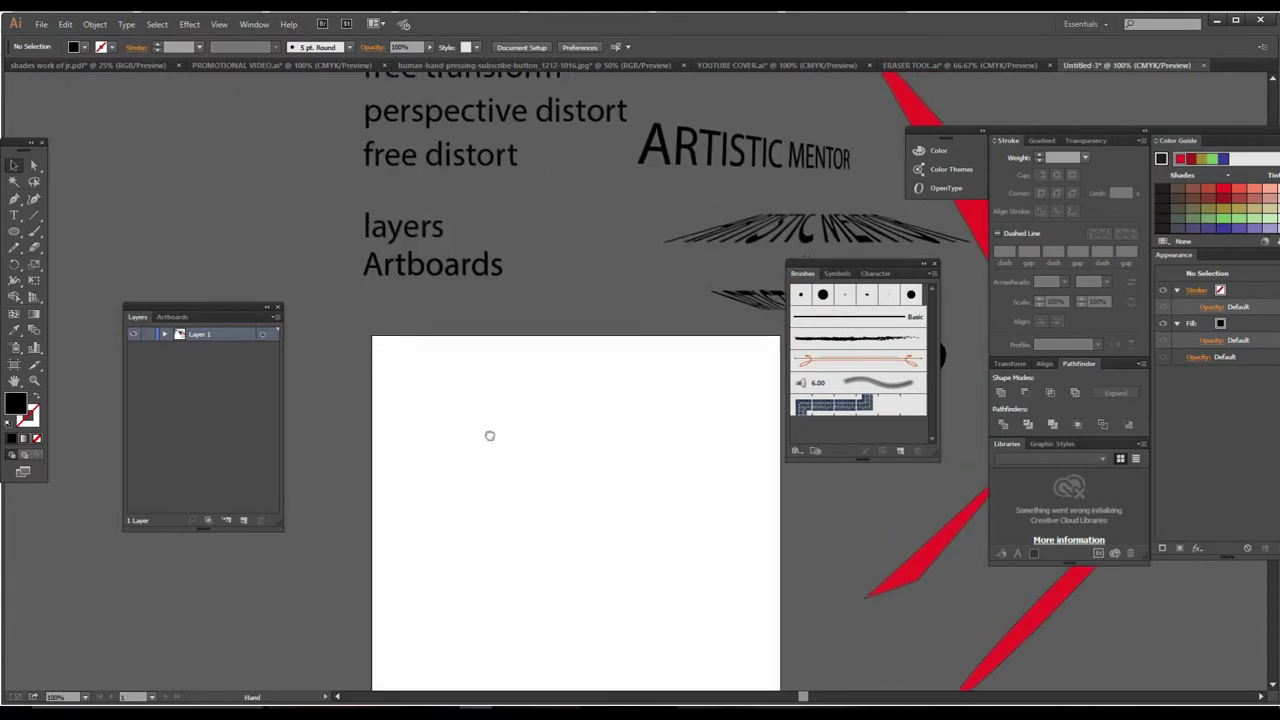
drag(344, 455, 520, 444)
click(546, 443)
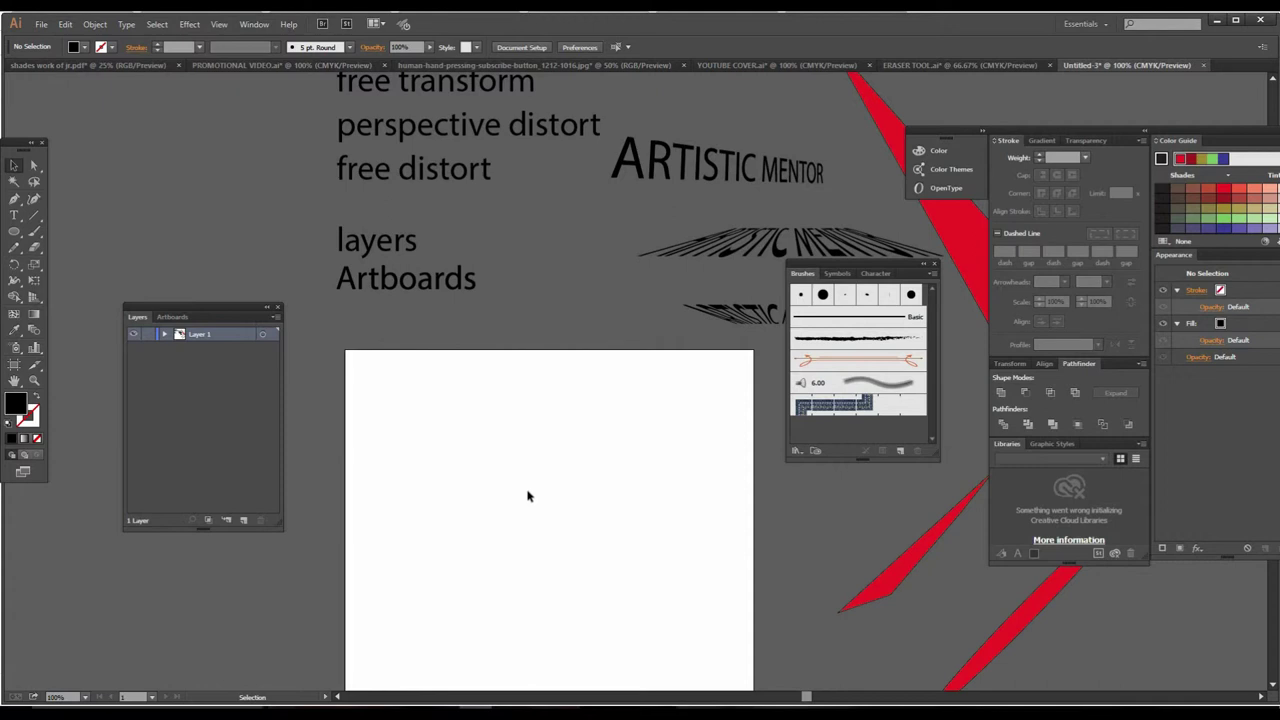
Step: Move the Artboards label onto the artboard and add AAAAAAAA and AA test text near its top
drag(437, 285, 520, 475)
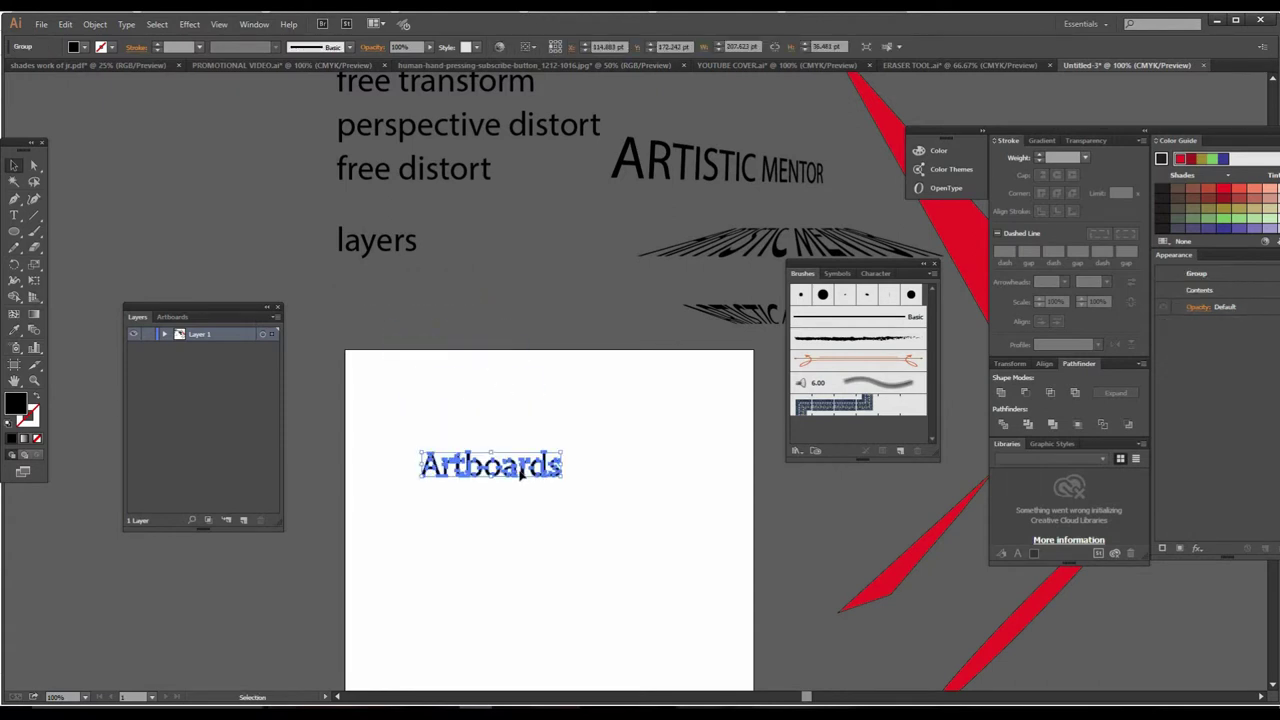
click(14, 214)
click(541, 362)
text(AAAAAAAA)
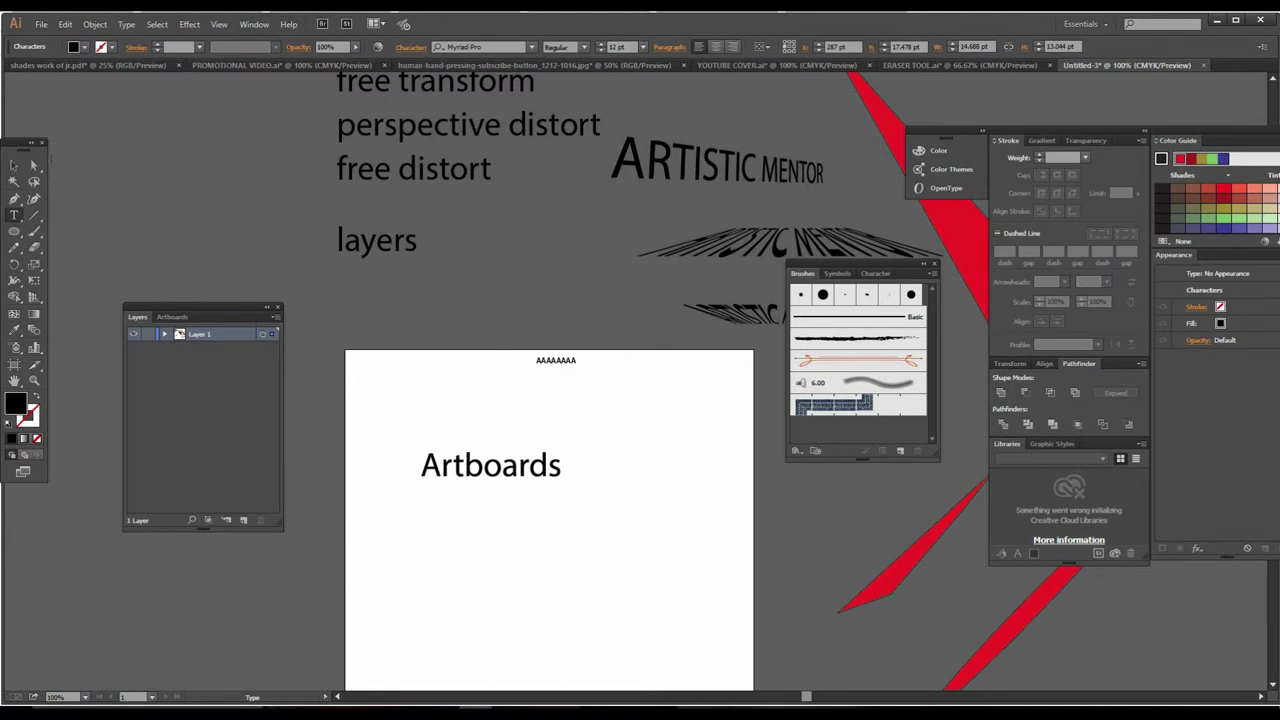
key(Escape)
drag(571, 364, 560, 316)
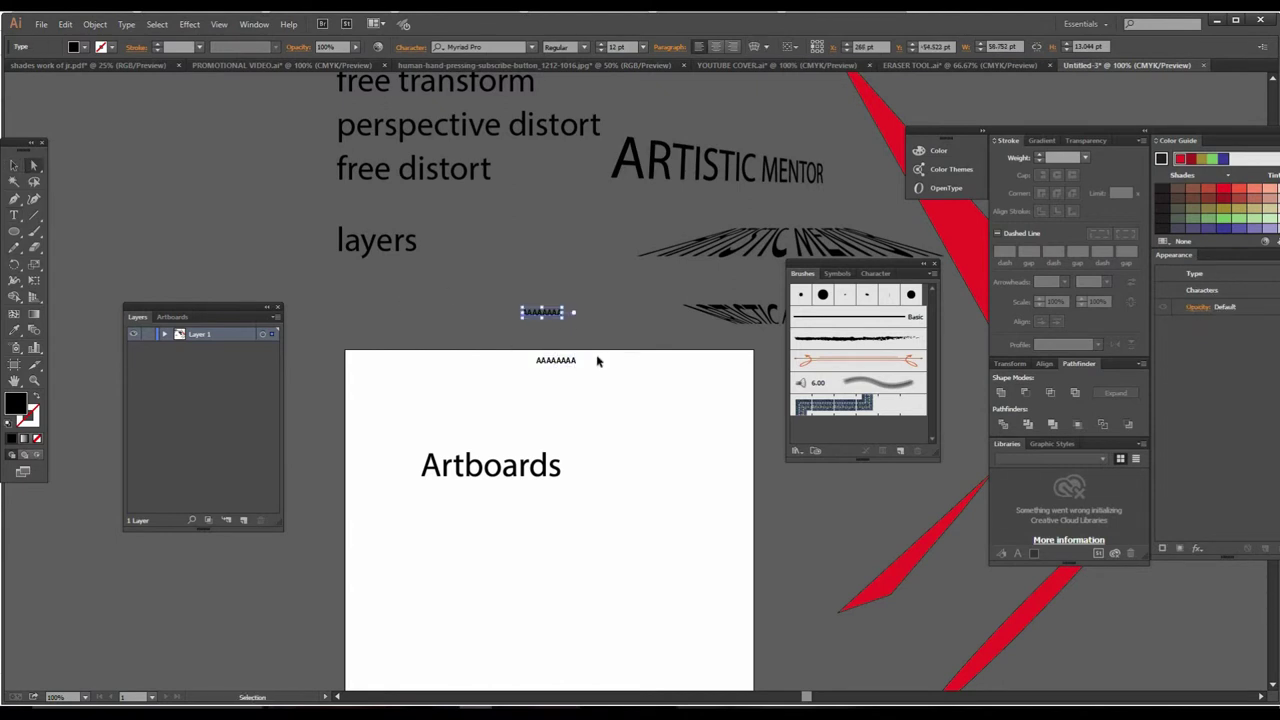
click(14, 215)
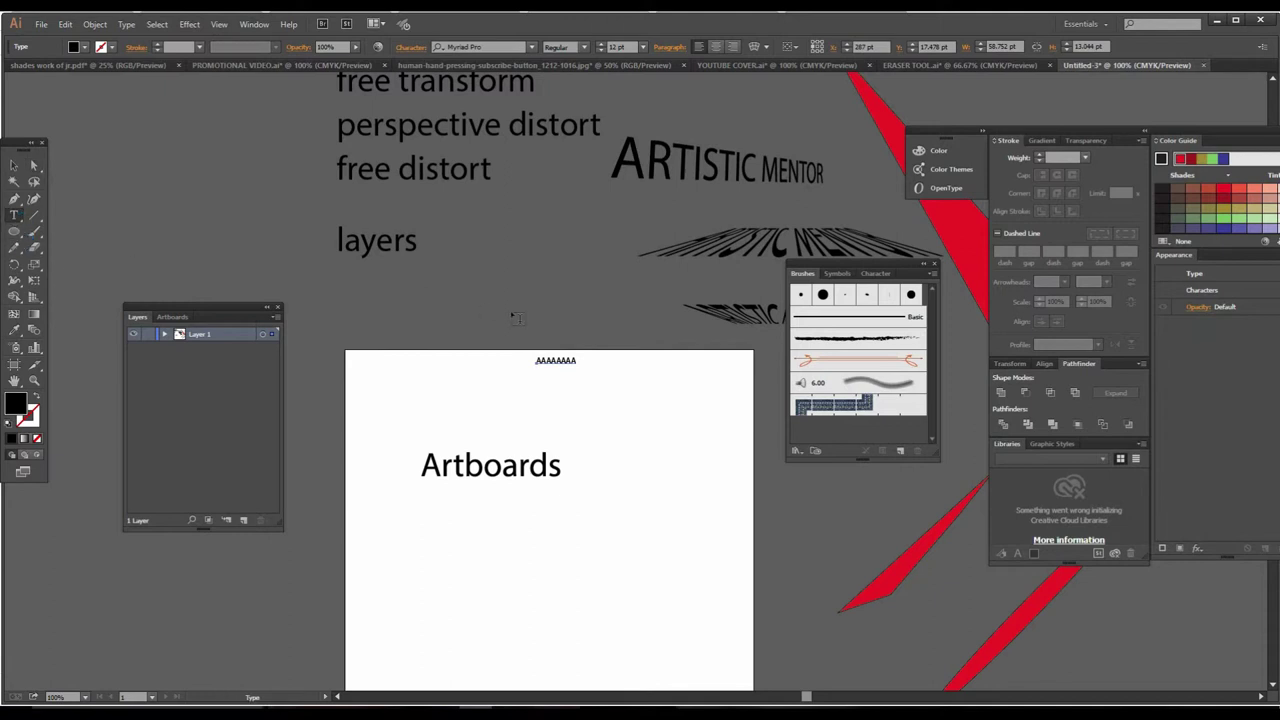
click(515, 316)
text(AAAAAA)
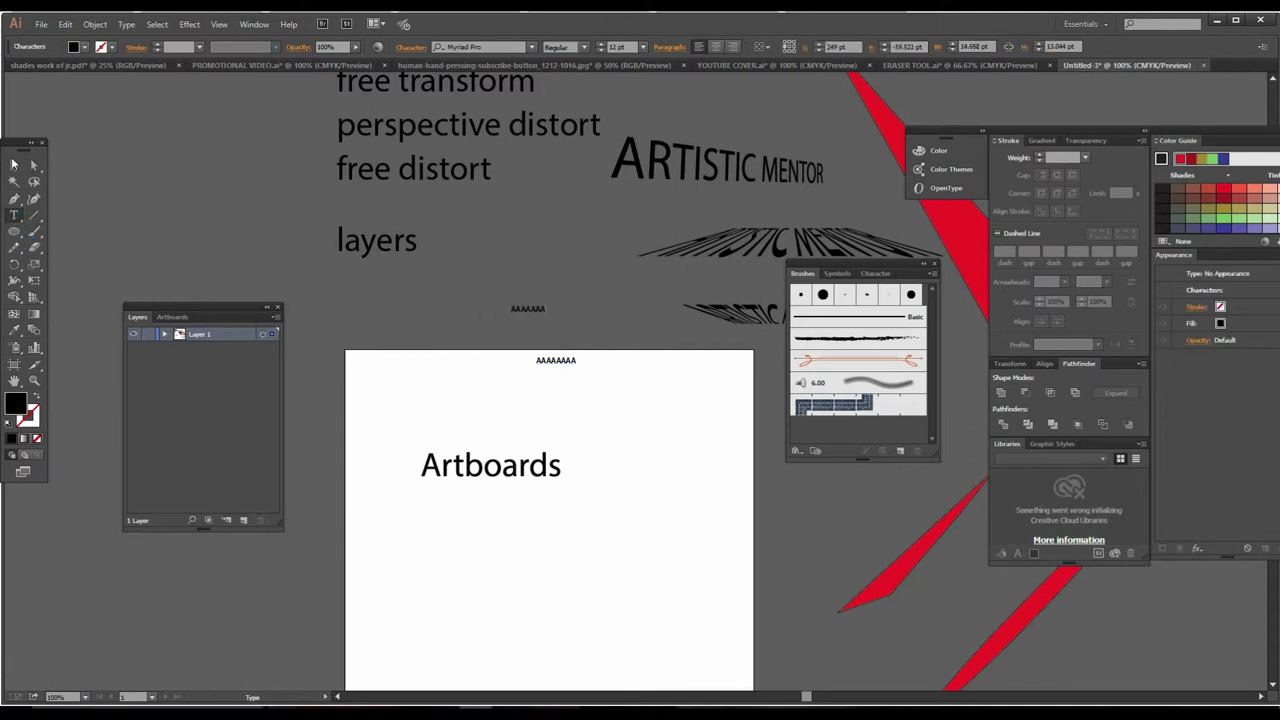
click(13, 163)
Step: Expand Layer 1 and toggle visibility of the test text and ARTISTIC MENTOR items
click(166, 335)
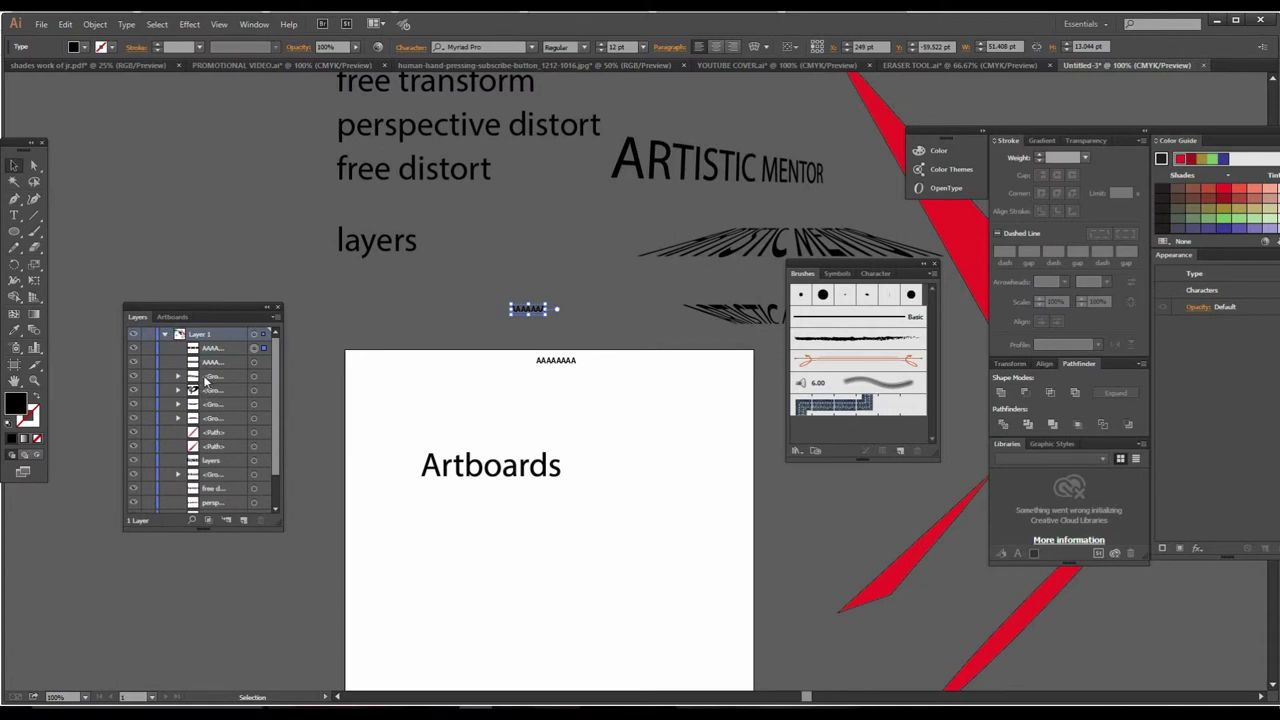
click(134, 347)
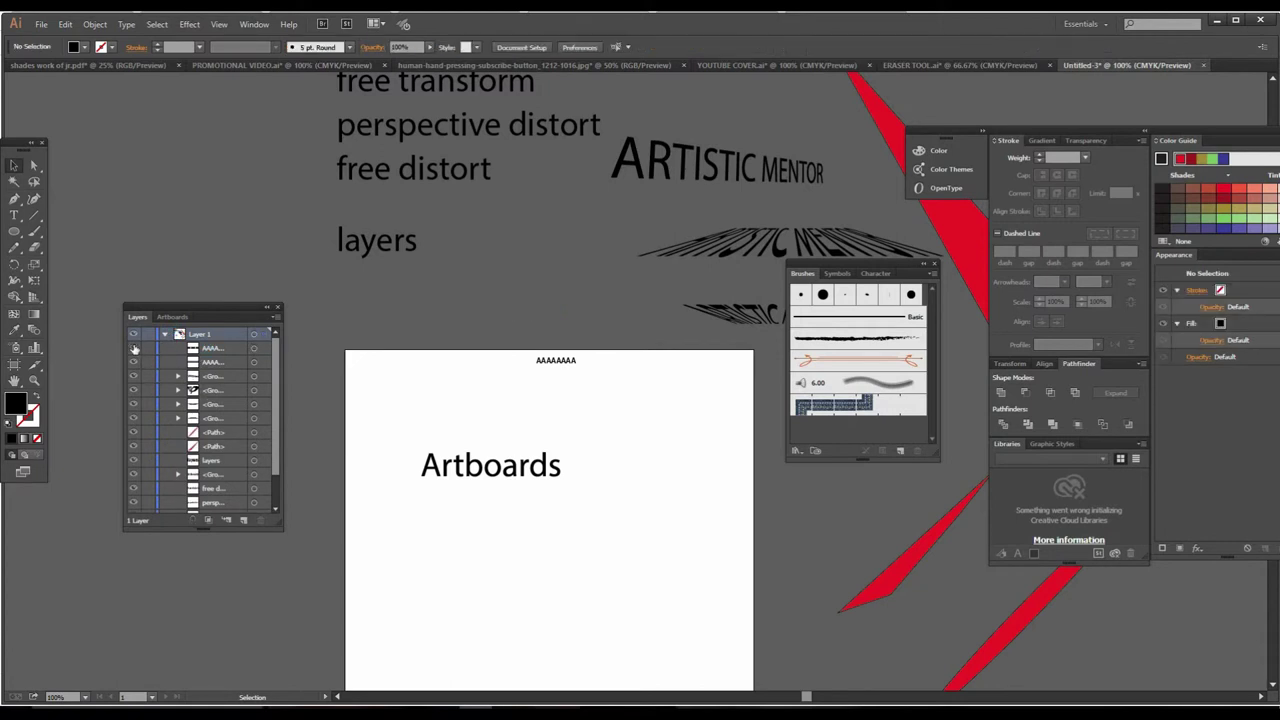
click(134, 347)
click(134, 362)
click(134, 362)
click(135, 378)
click(134, 378)
Step: Zoom to 150% and draw a black circle below the Artboards title with the Ellipse tool
key(z)
click(591, 477)
click(16, 230)
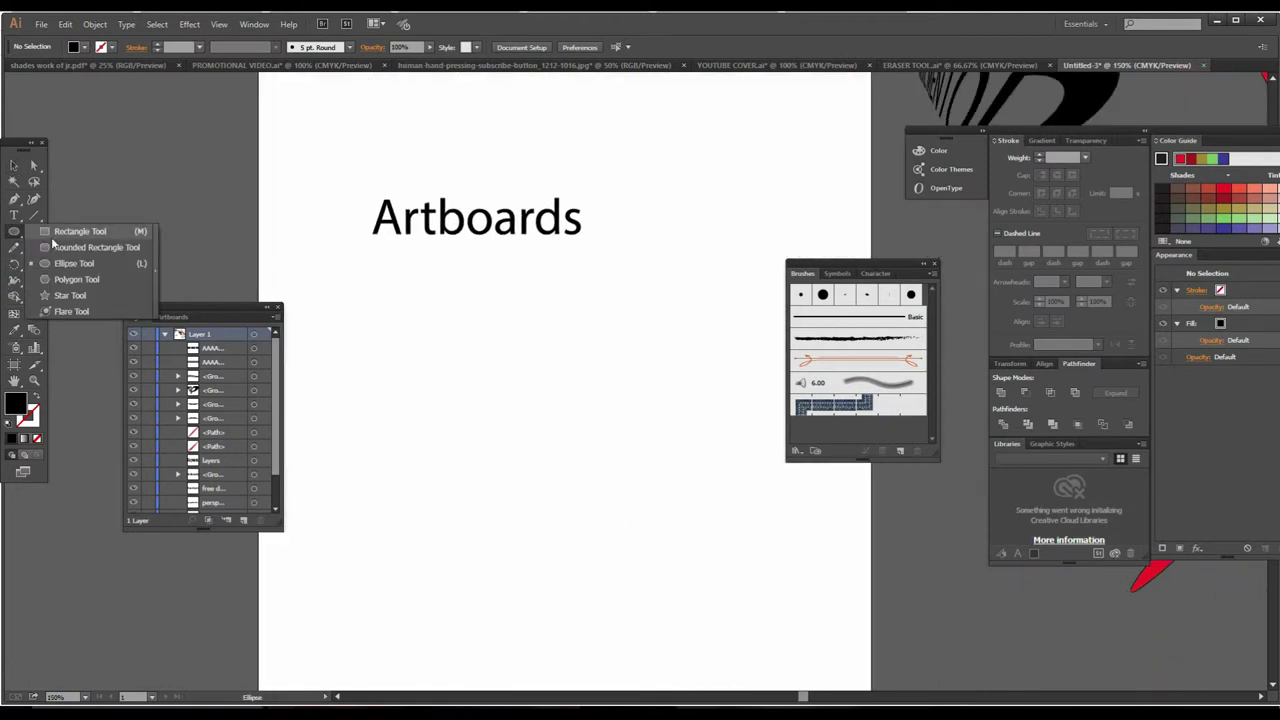
drag(14, 230, 65, 262)
mouse_move(494, 376)
mouse_down()
mouse_move(690, 547)
mouse_move(707, 588)
mouse_up()
key(v)
Step: Alt-drag a copy of the circle, fill it red, and overlap it on the black one
mouse_move(641, 497)
mouse_down()
mouse_move(783, 557)
mouse_move(526, 480)
mouse_up()
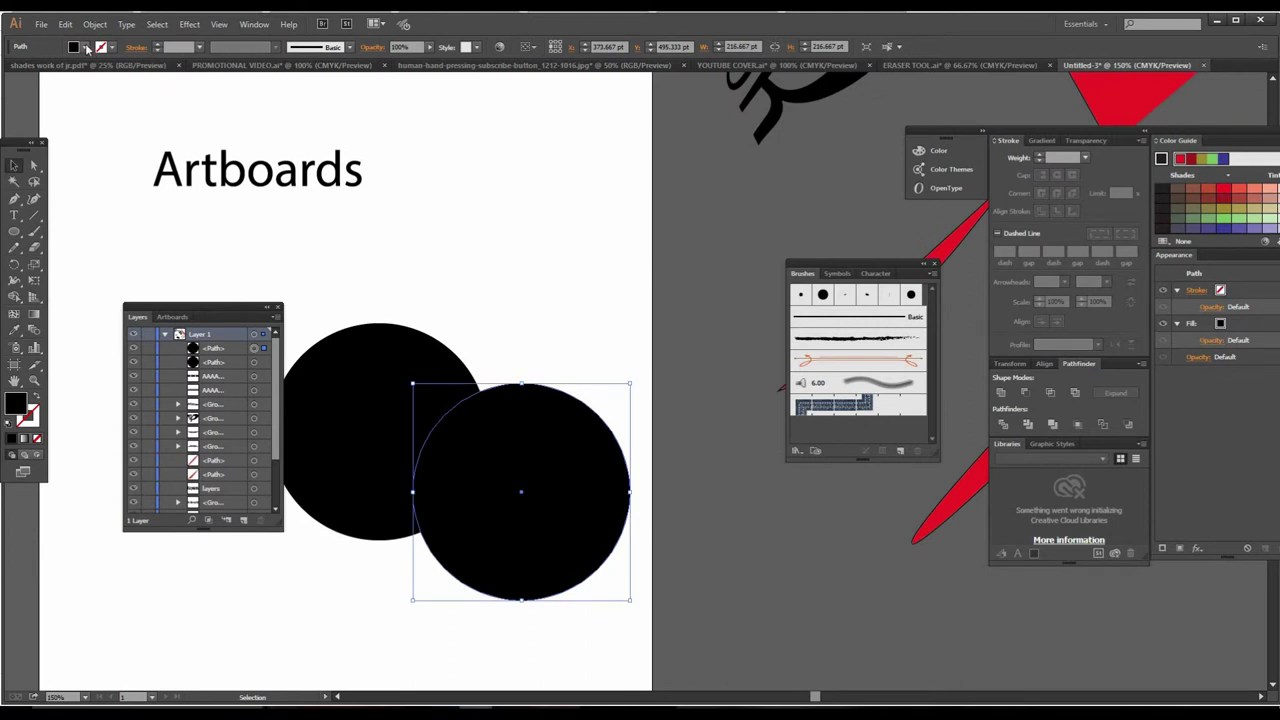
click(85, 47)
click(45, 70)
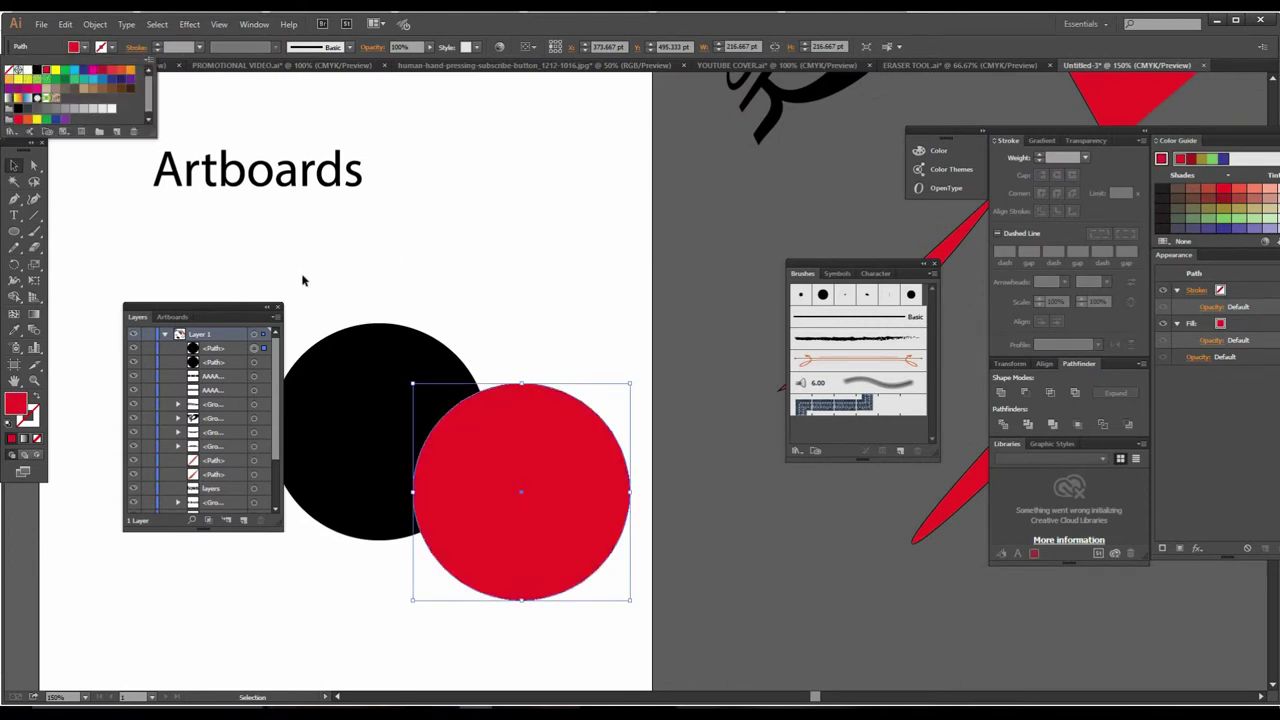
click(517, 505)
drag(540, 477, 494, 451)
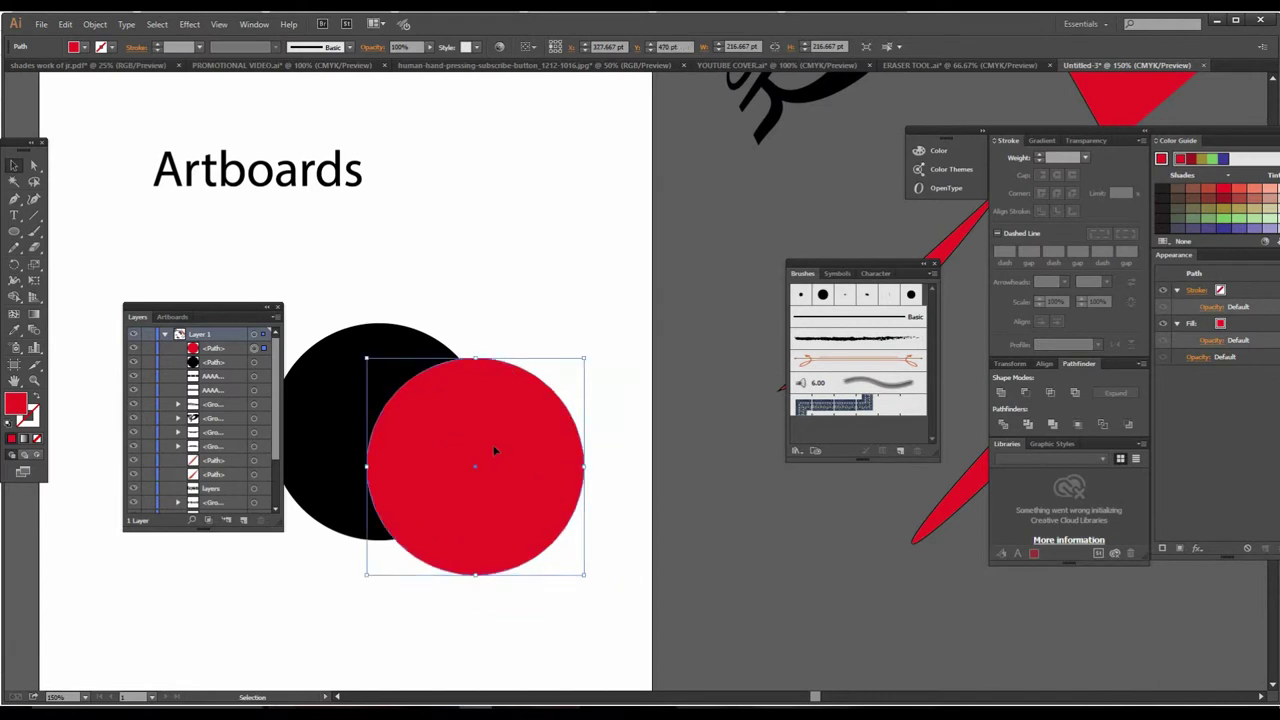
right_click(494, 451)
click(544, 296)
drag(477, 465, 572, 477)
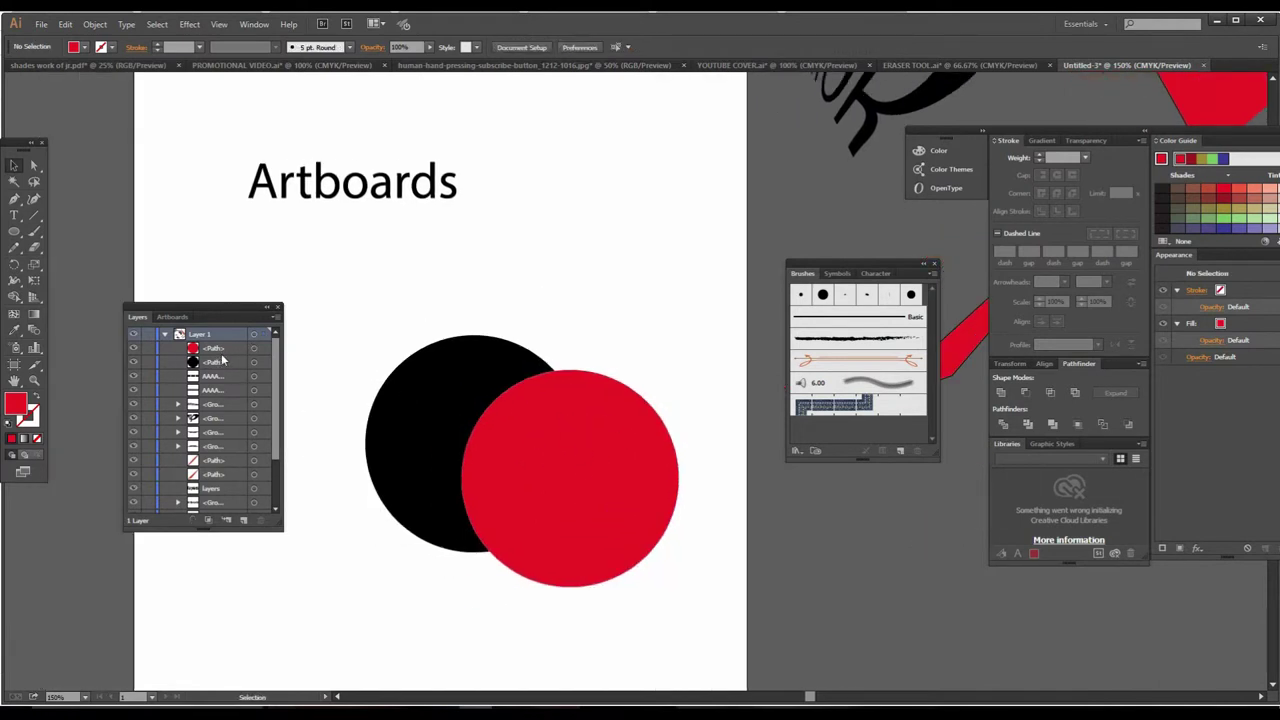
drag(283, 534, 397, 663)
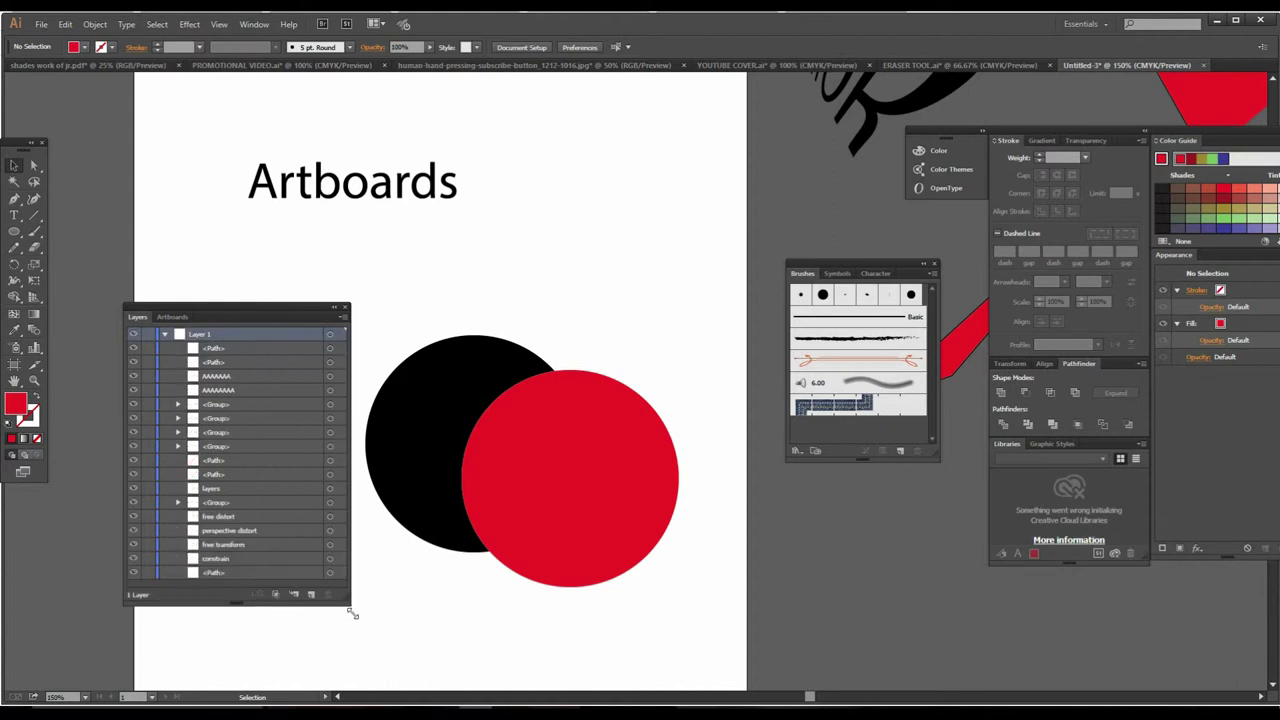
Step: Try Arrange > Bring to Front on the black circle, undo, then drag its path to the top of Layer 1
drag(222, 315, 153, 220)
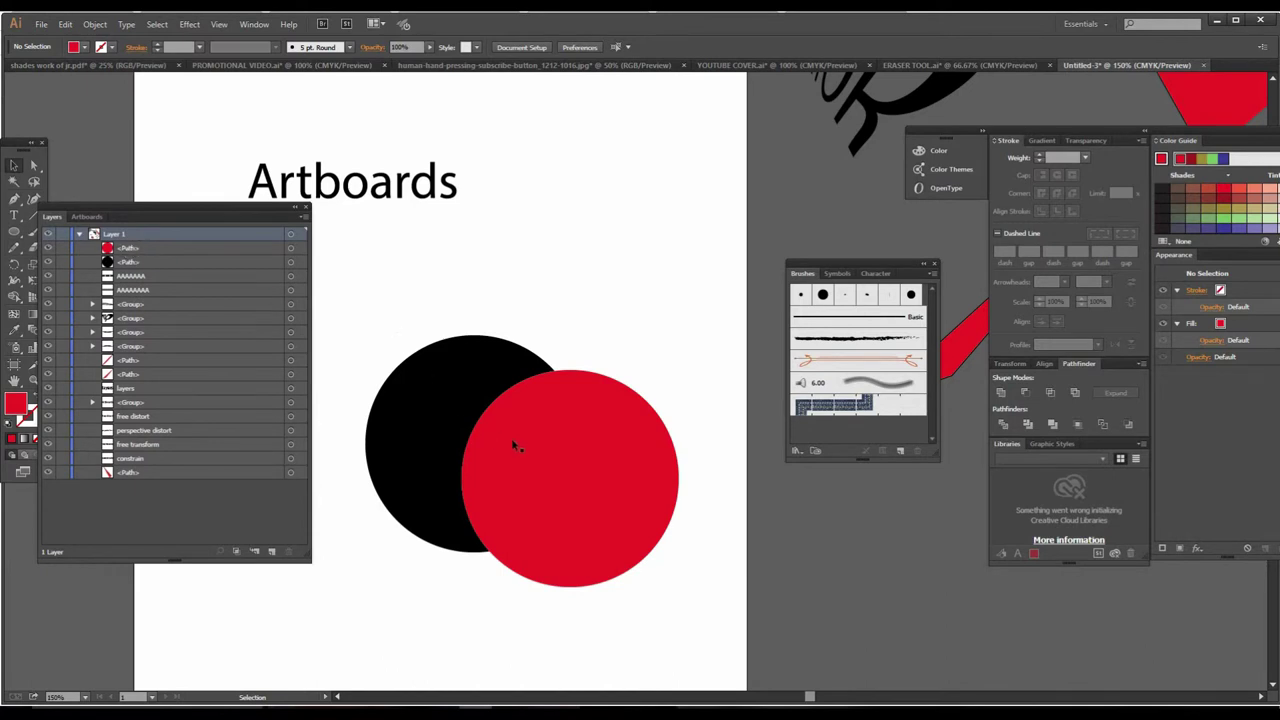
click(432, 392)
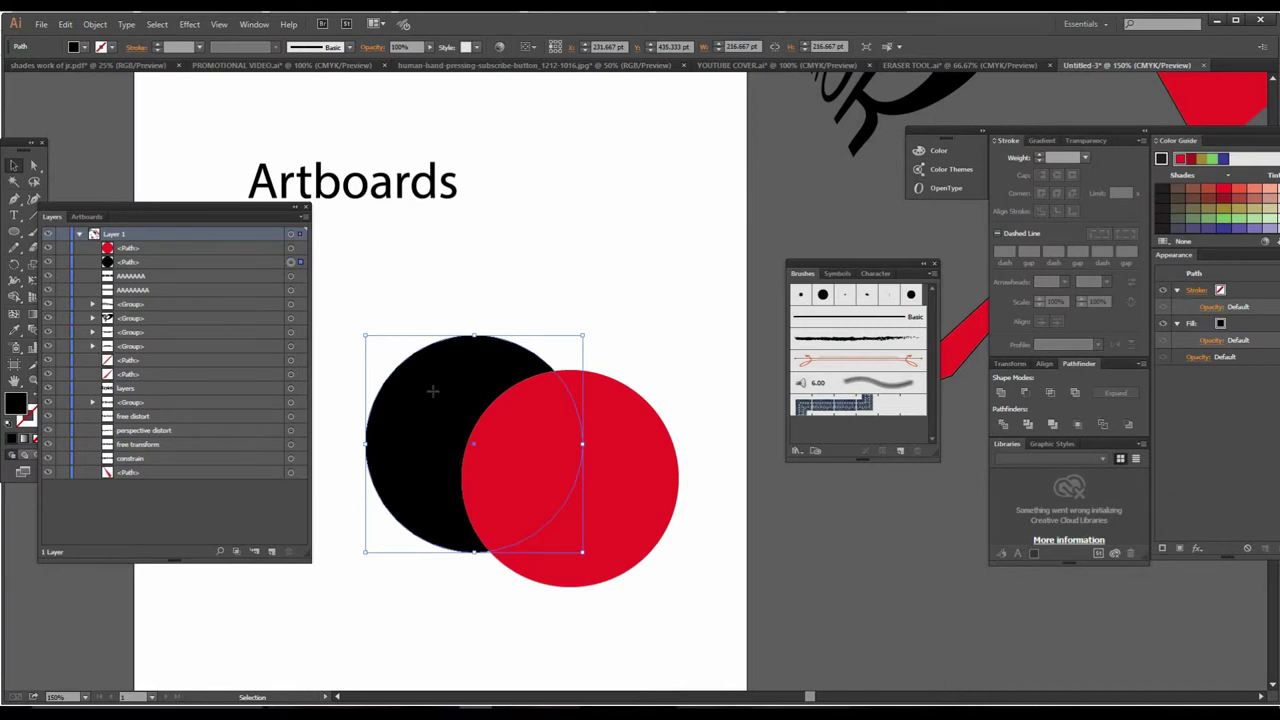
right_click(433, 396)
mouse_move(505, 581)
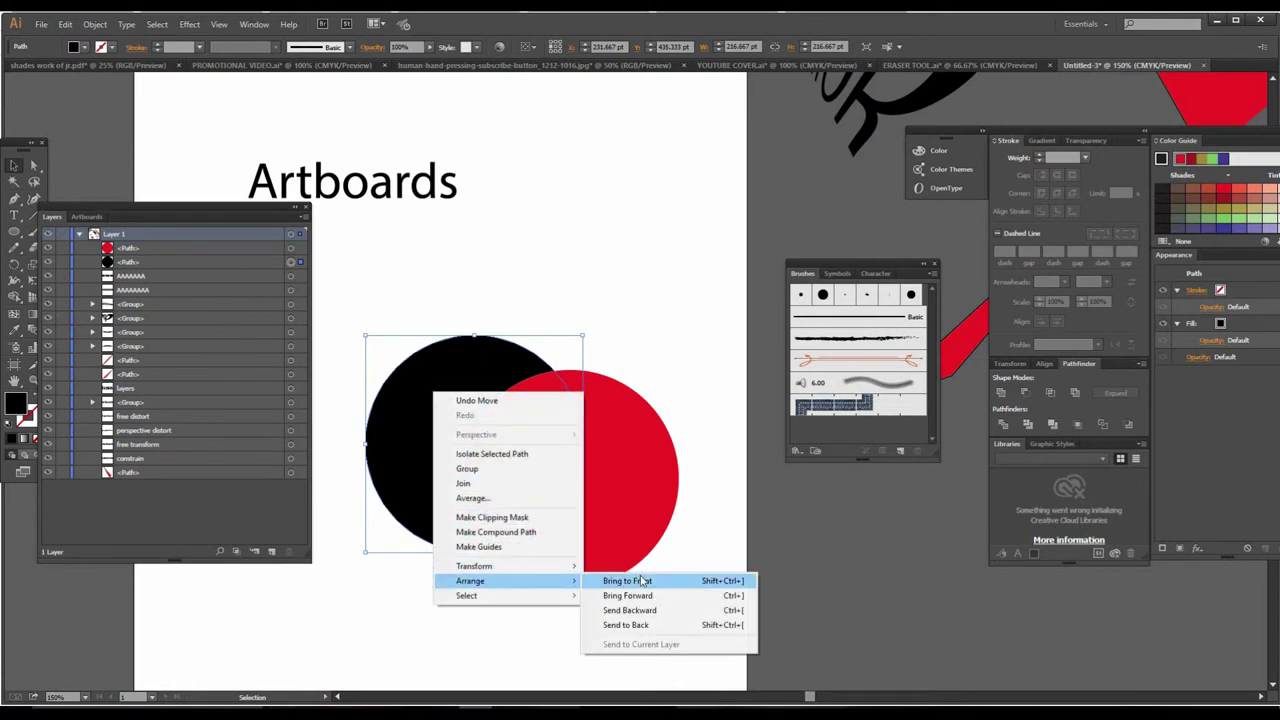
click(641, 580)
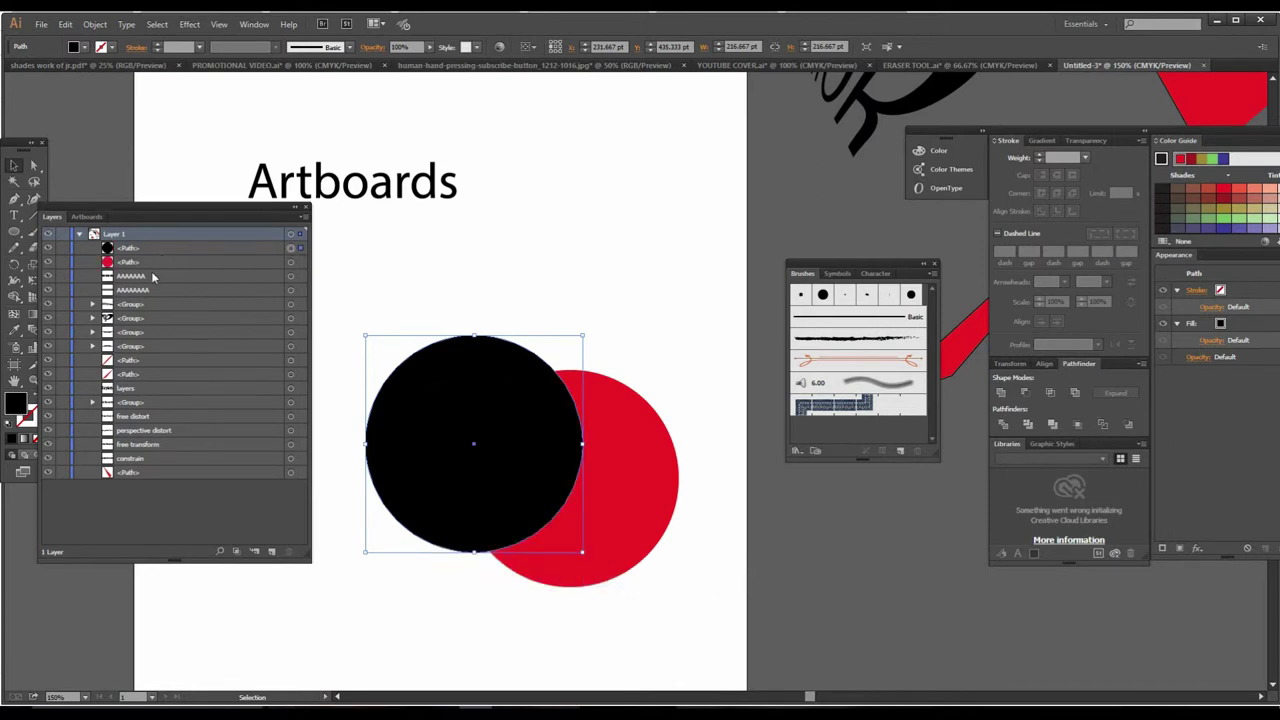
key(a)
key(ctrl+z)
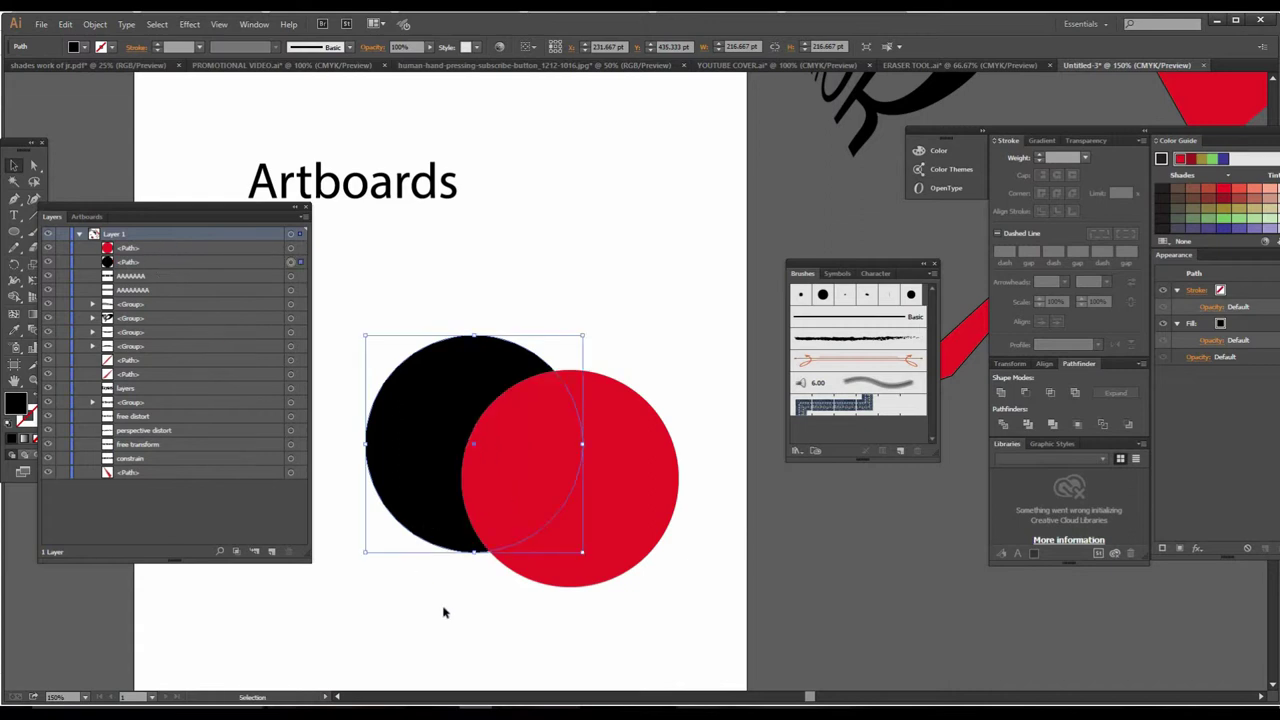
click(443, 609)
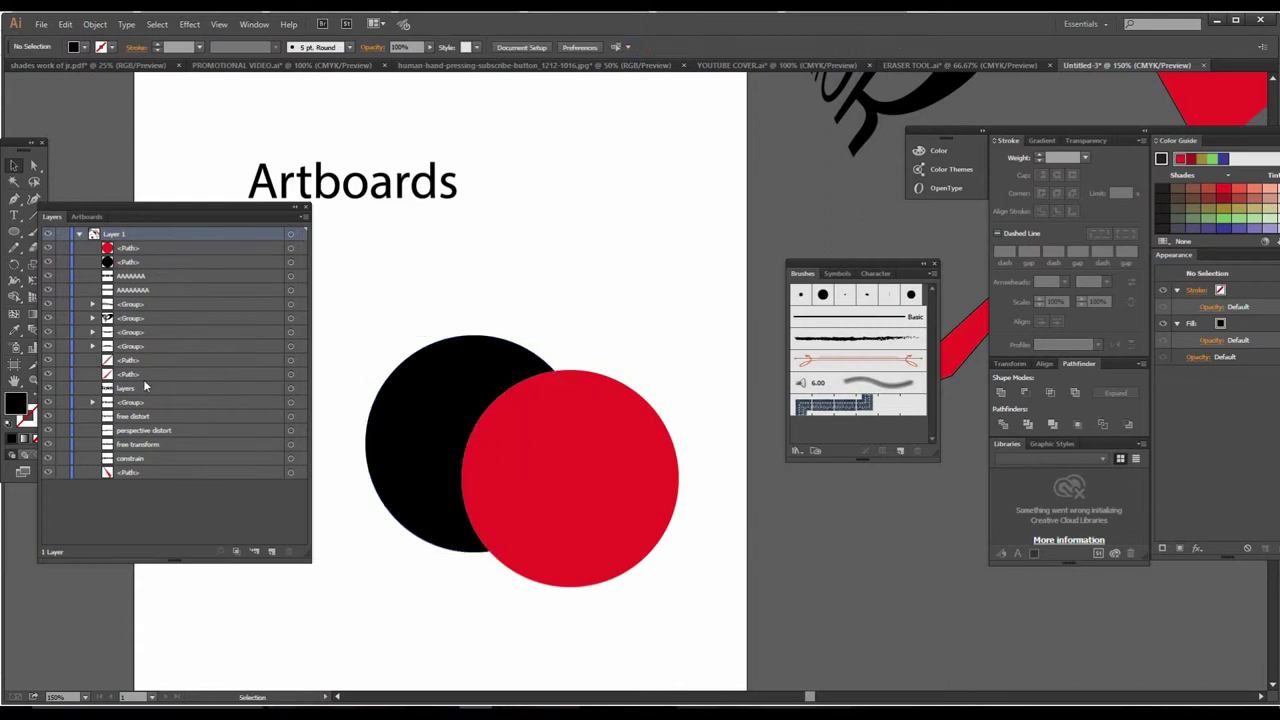
click(145, 263)
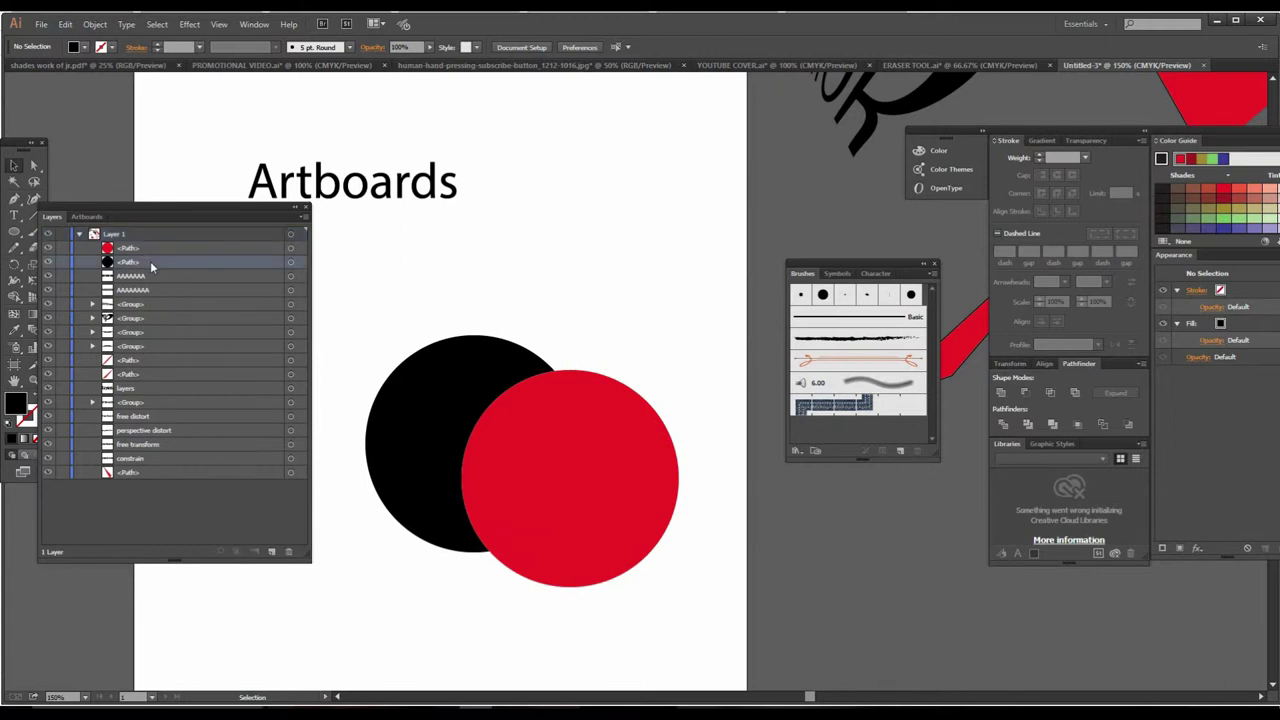
drag(150, 260, 152, 243)
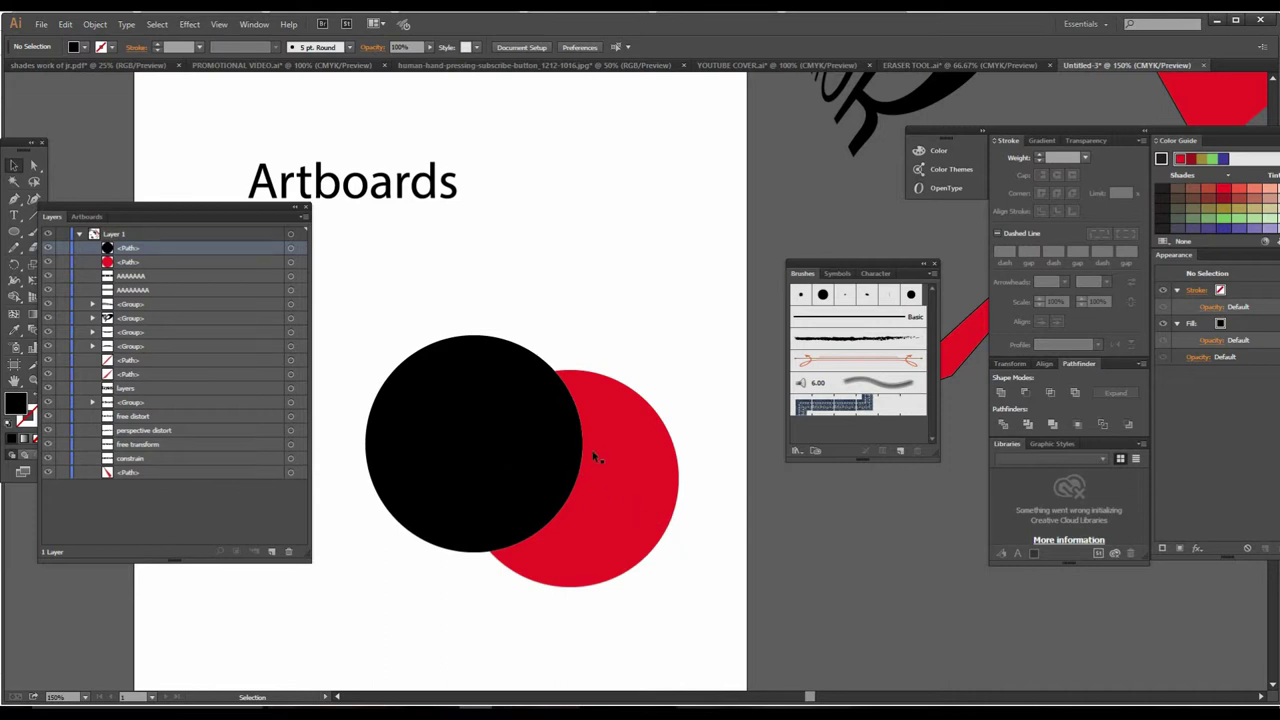
Step: Alt-drag a copy of the black-and-red circle pair below the original
drag(569, 477, 594, 411)
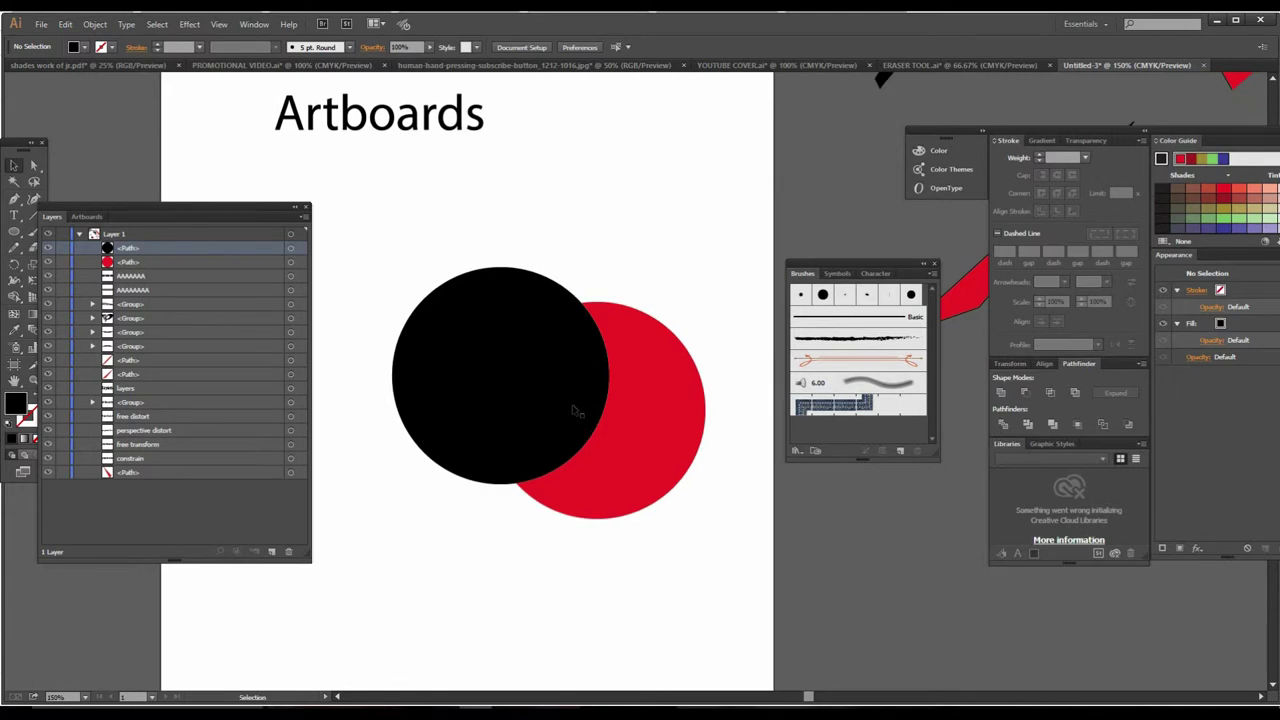
drag(427, 247, 680, 500)
key(ctrl+minus)
drag(570, 348, 503, 500)
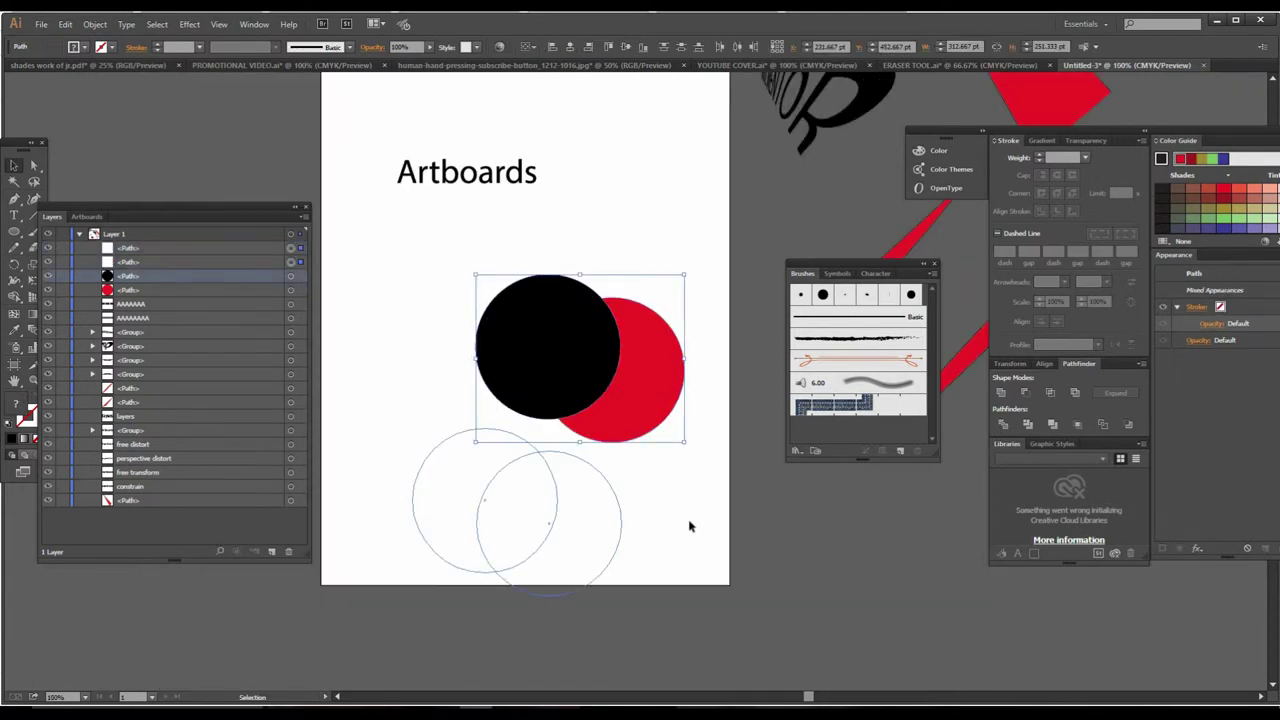
drag(689, 526, 689, 526)
Step: Move the copied pair up so it overlaps the original, forming a chain of four
key(ctrl+shift+a)
key(ctrl+plus)
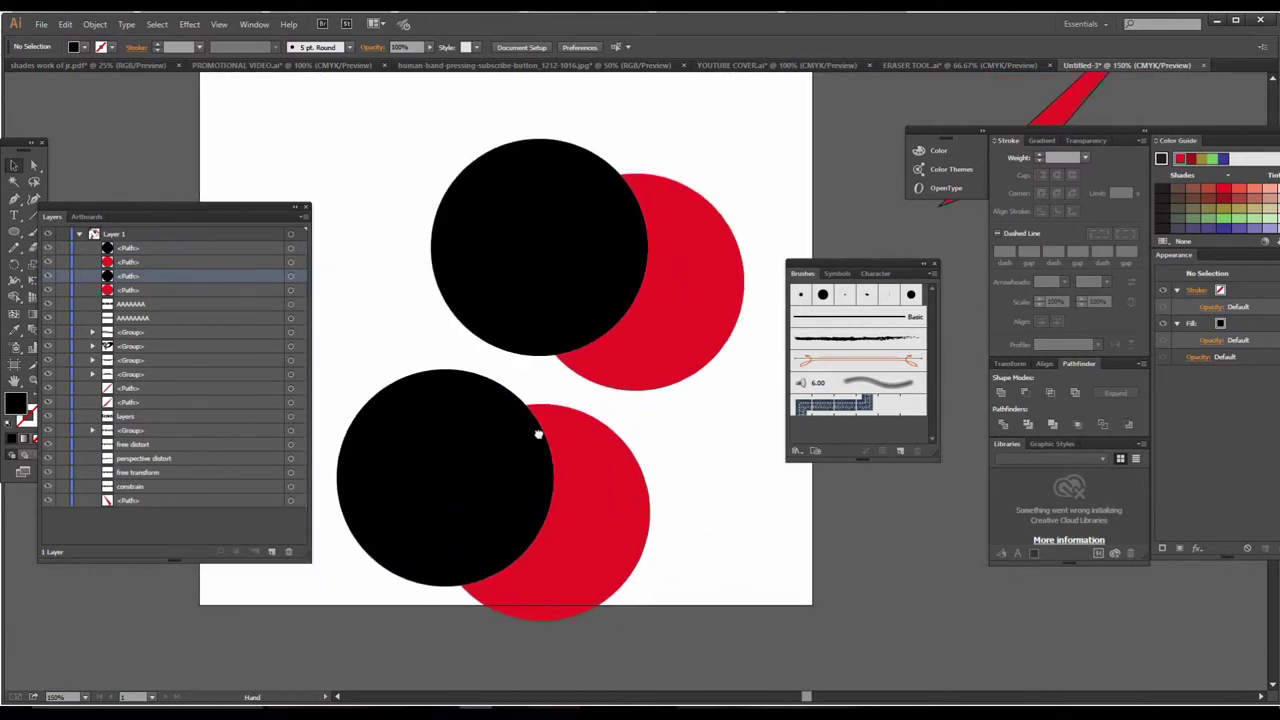
drag(538, 434, 566, 452)
key(ctrl+minus)
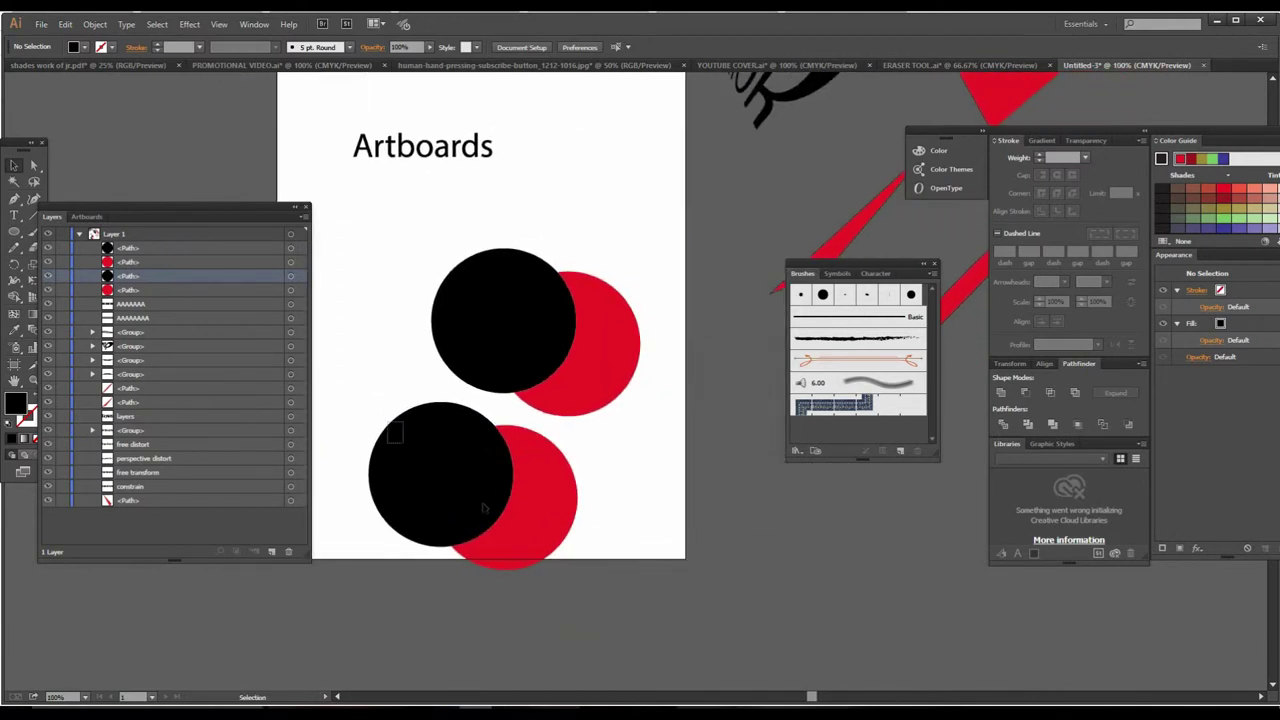
drag(516, 531, 487, 343)
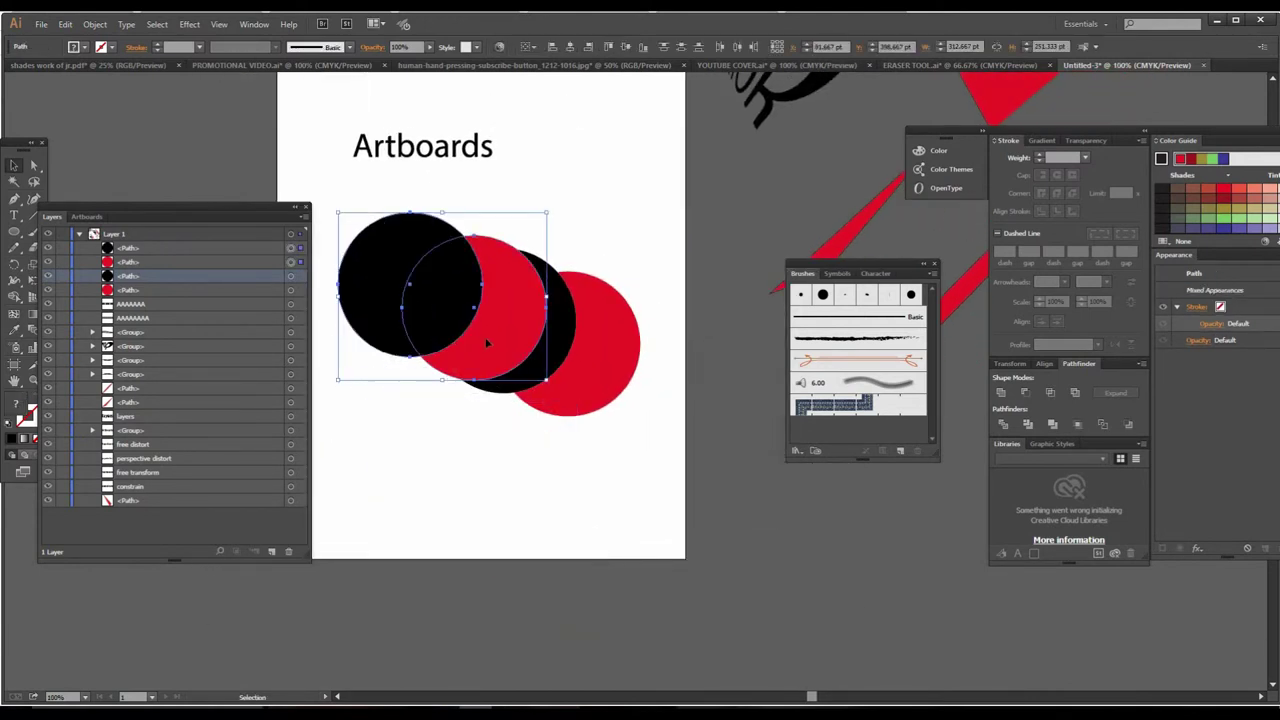
click(486, 486)
mouse_move(566, 469)
mouse_down()
mouse_move(581, 488)
mouse_move(572, 524)
mouse_up()
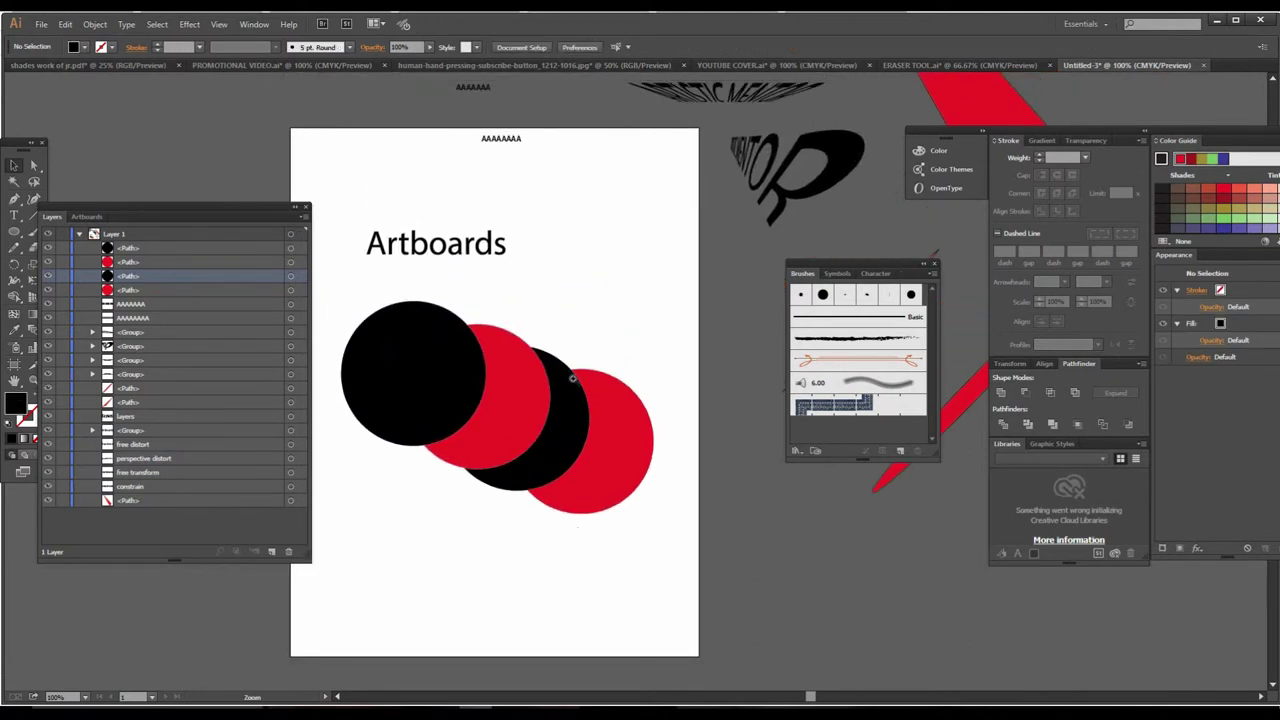
scroll(580, 395, up, 3)
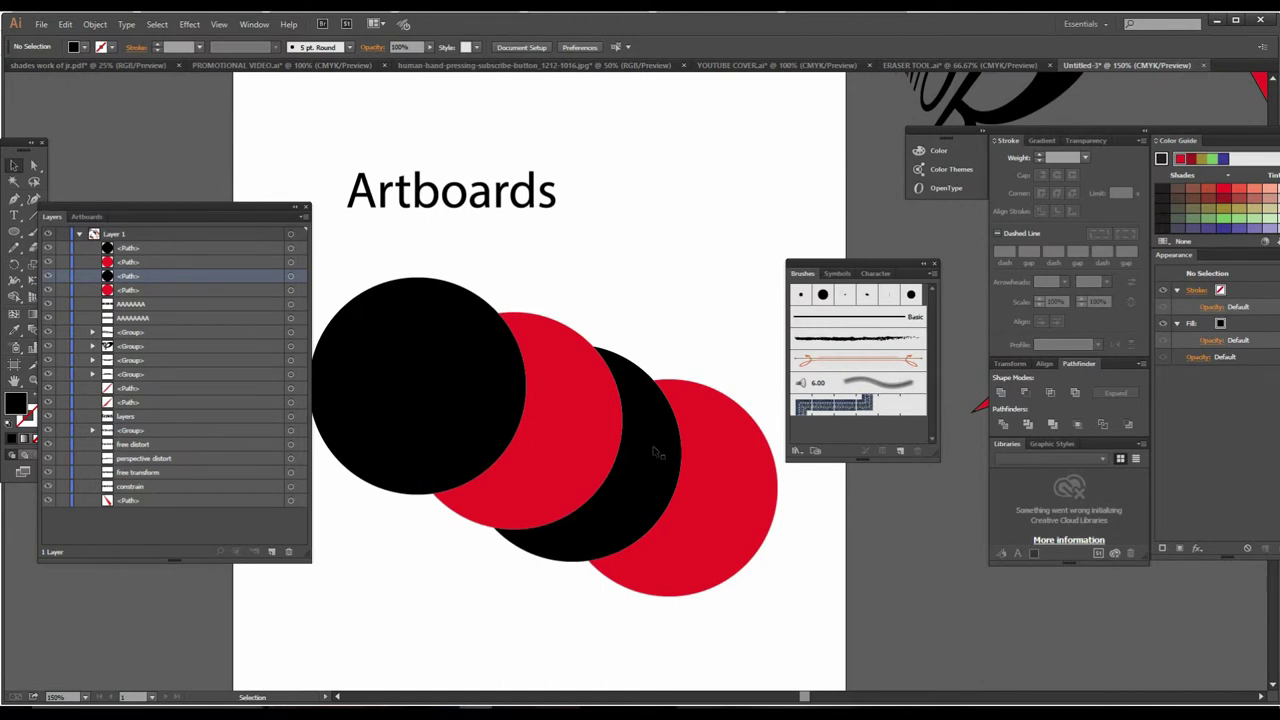
click(655, 452)
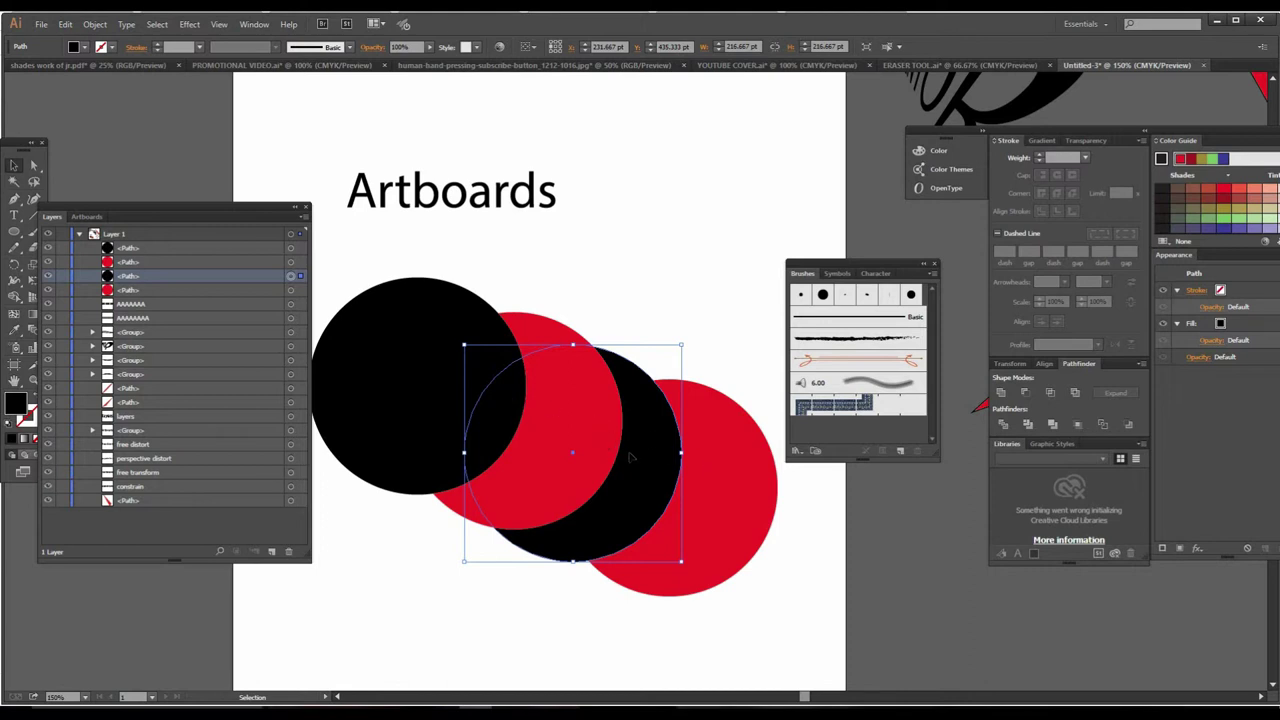
Step: Fill the second circle with magenta from the Fill swatches
click(587, 445)
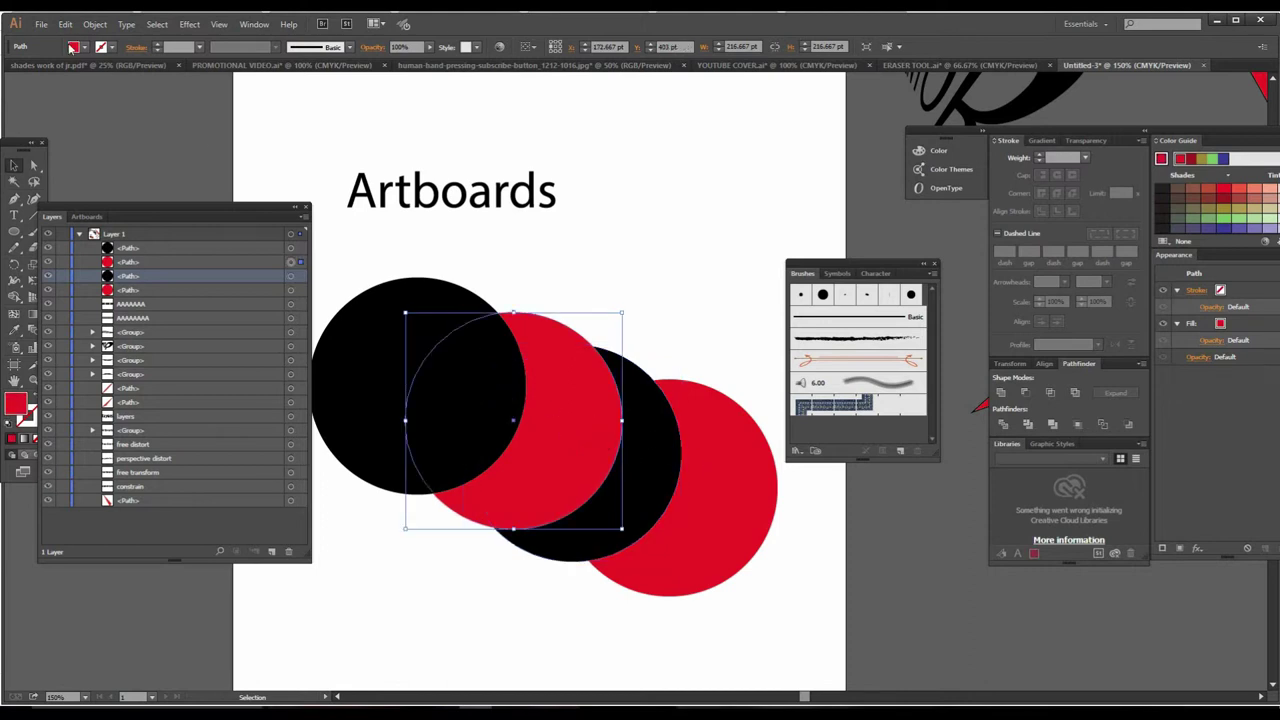
click(85, 47)
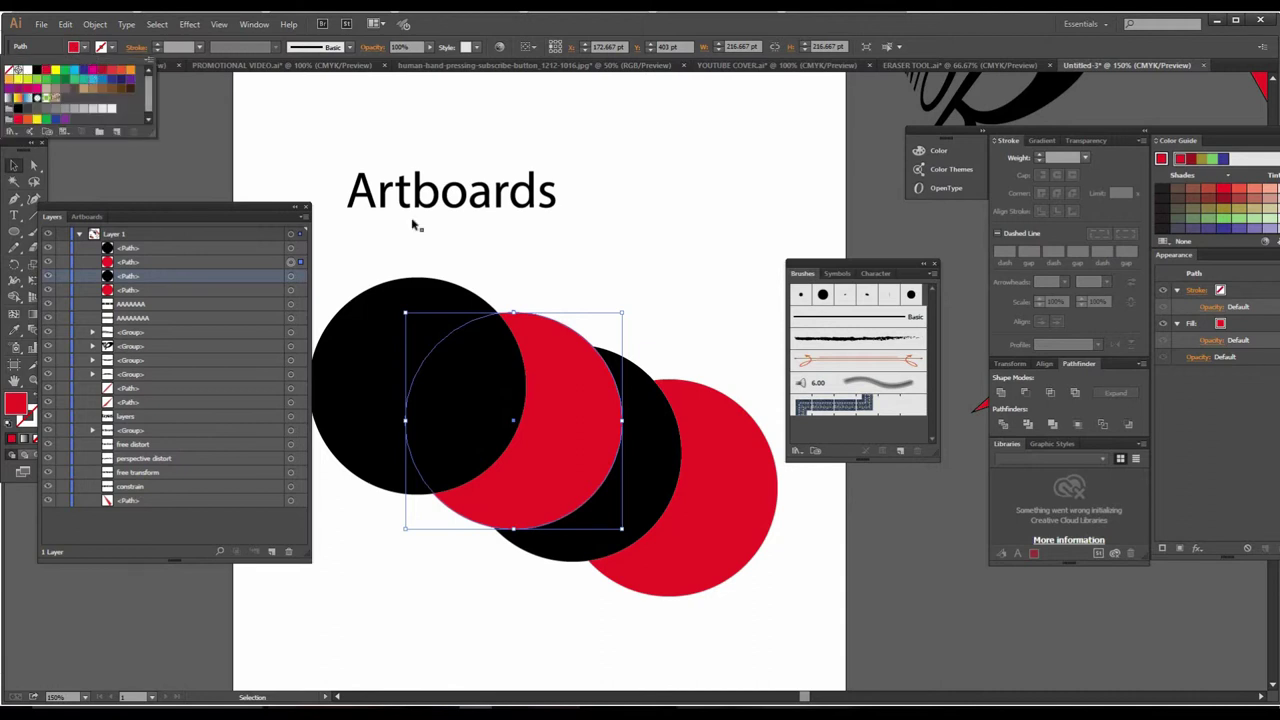
click(93, 71)
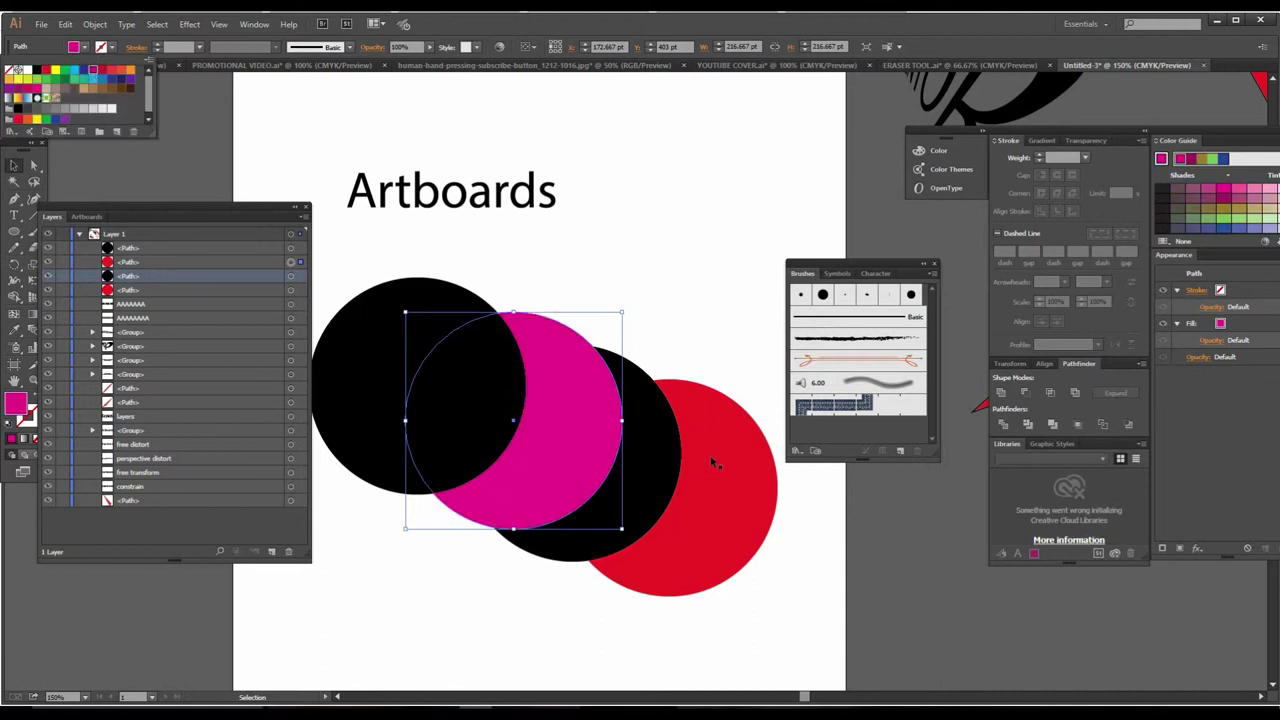
Step: Fill the black third circle with red and review the new colours
click(677, 472)
click(655, 462)
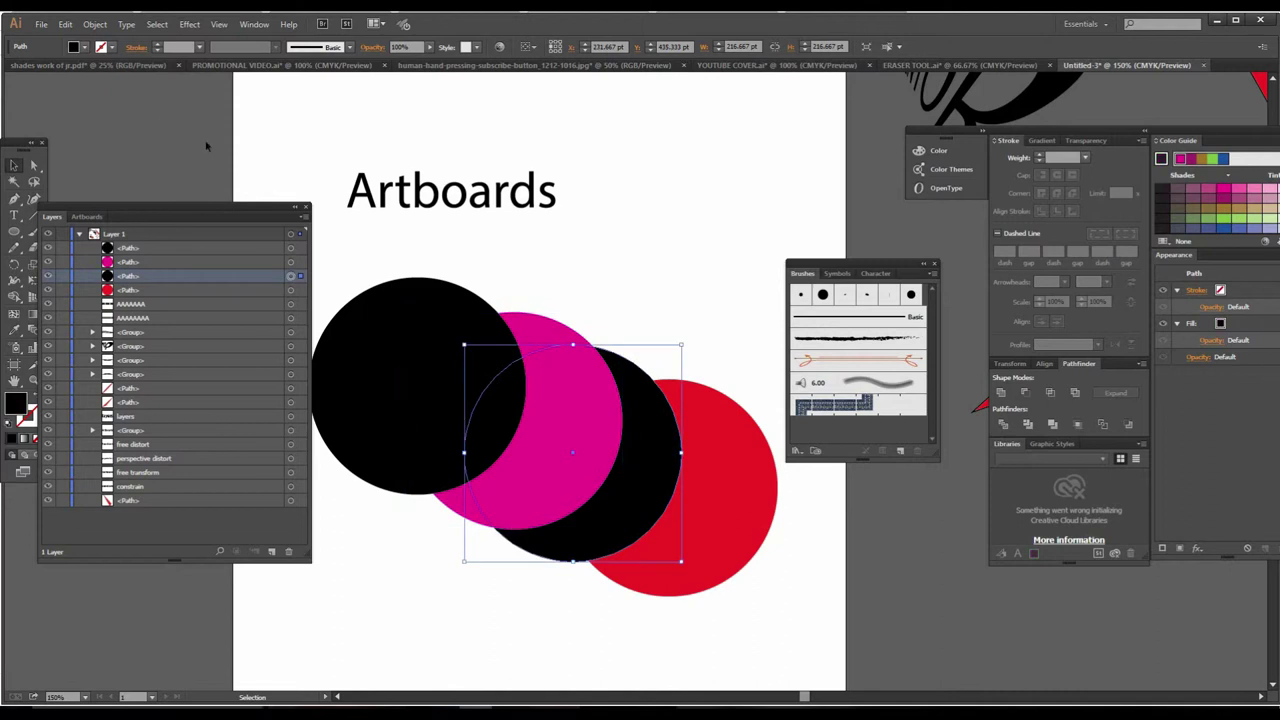
click(84, 47)
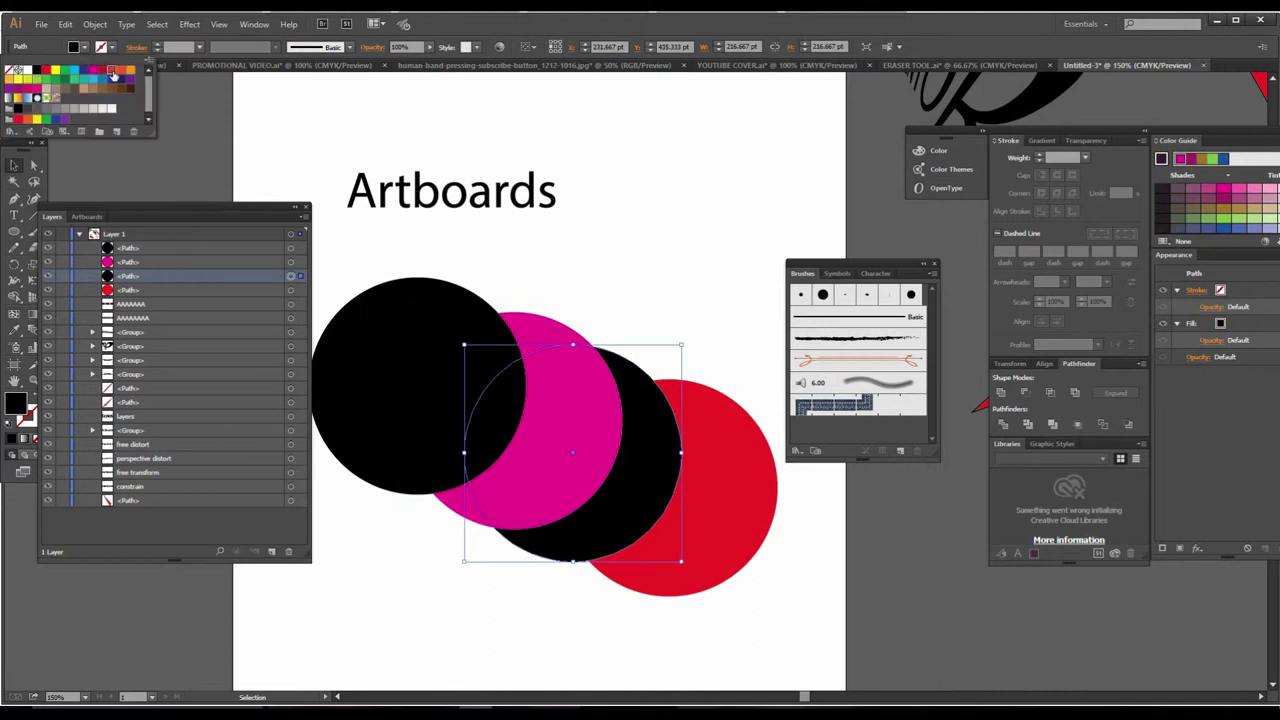
click(113, 75)
click(652, 288)
click(652, 288)
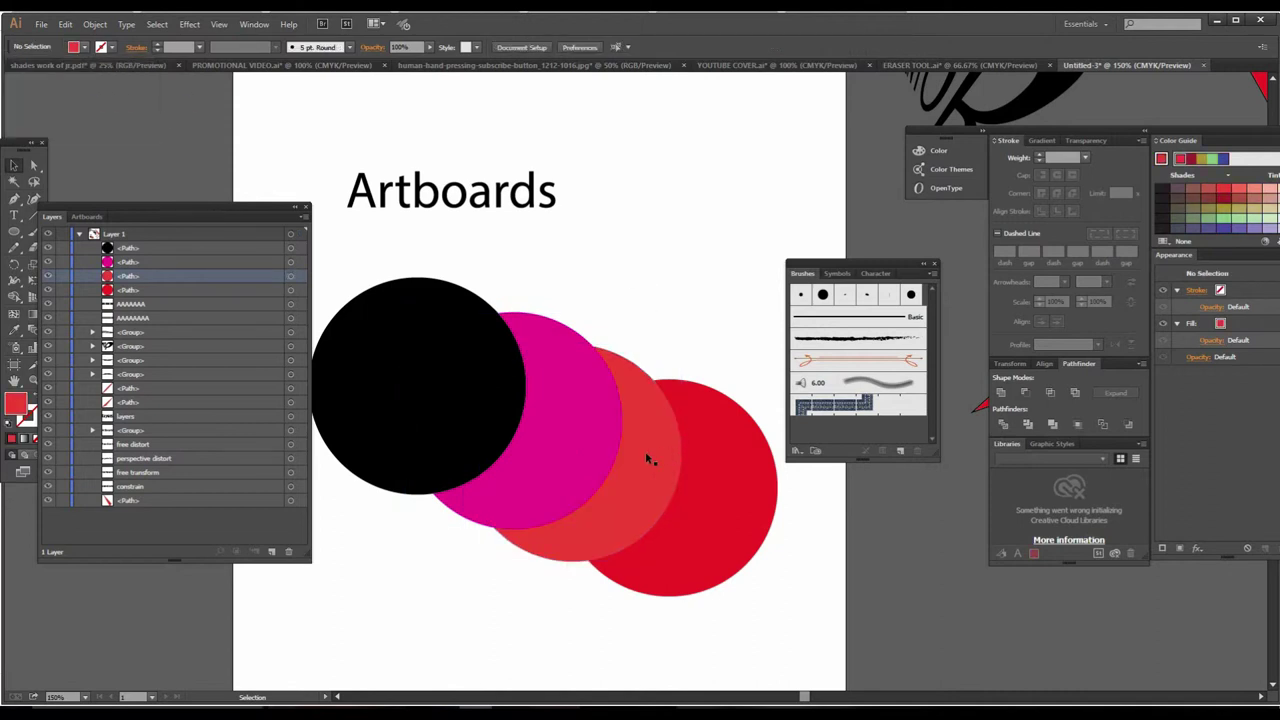
click(643, 465)
click(592, 453)
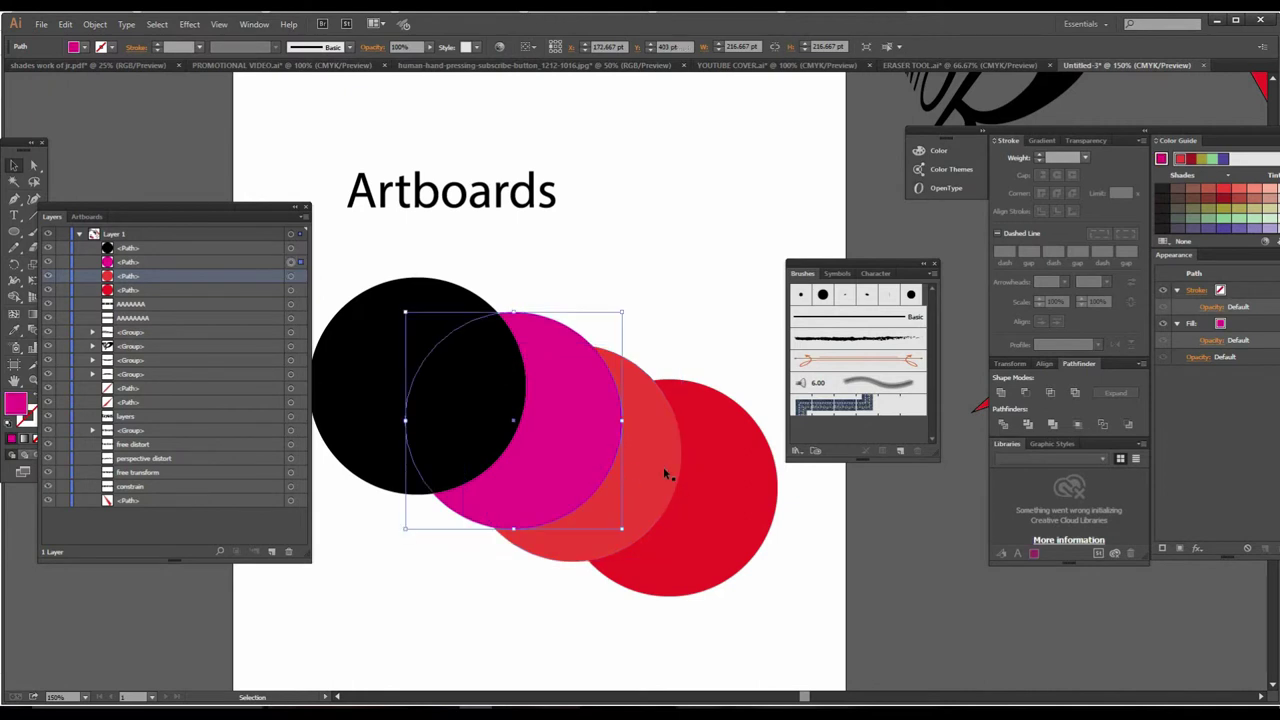
click(663, 466)
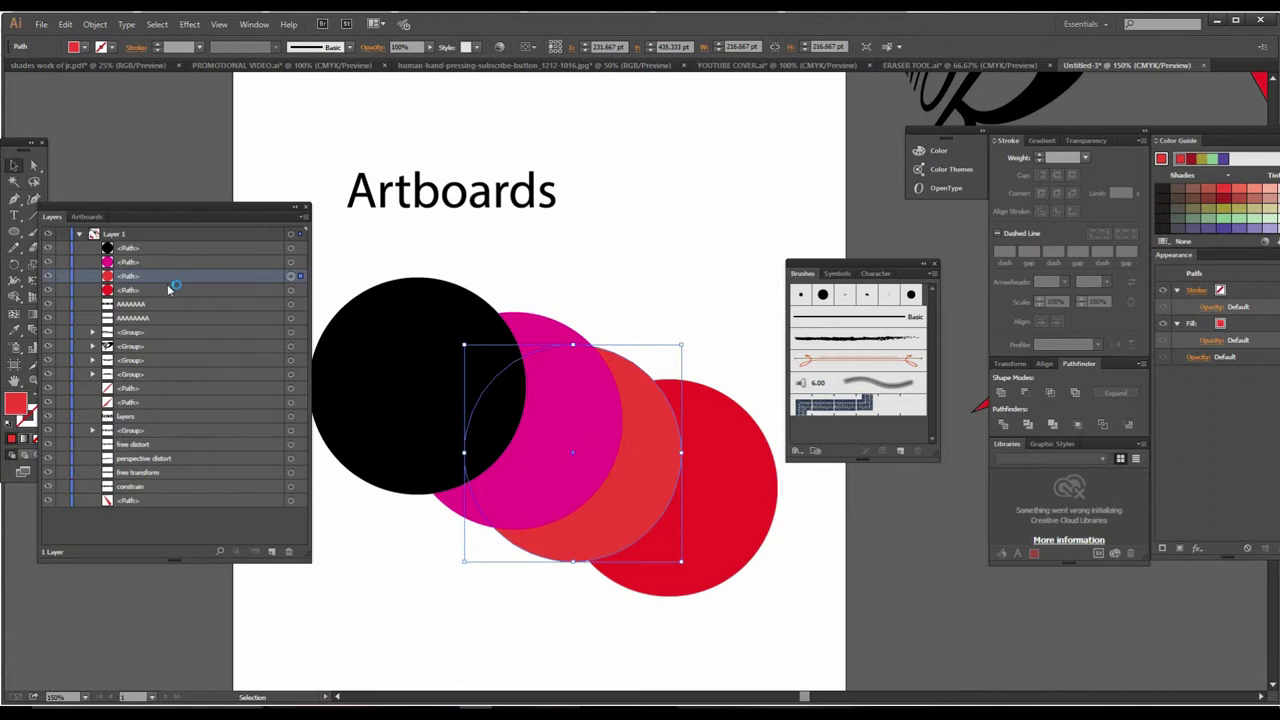
Step: Restack the light red circle above the magenta circle in the Layers panel
right_click(617, 447)
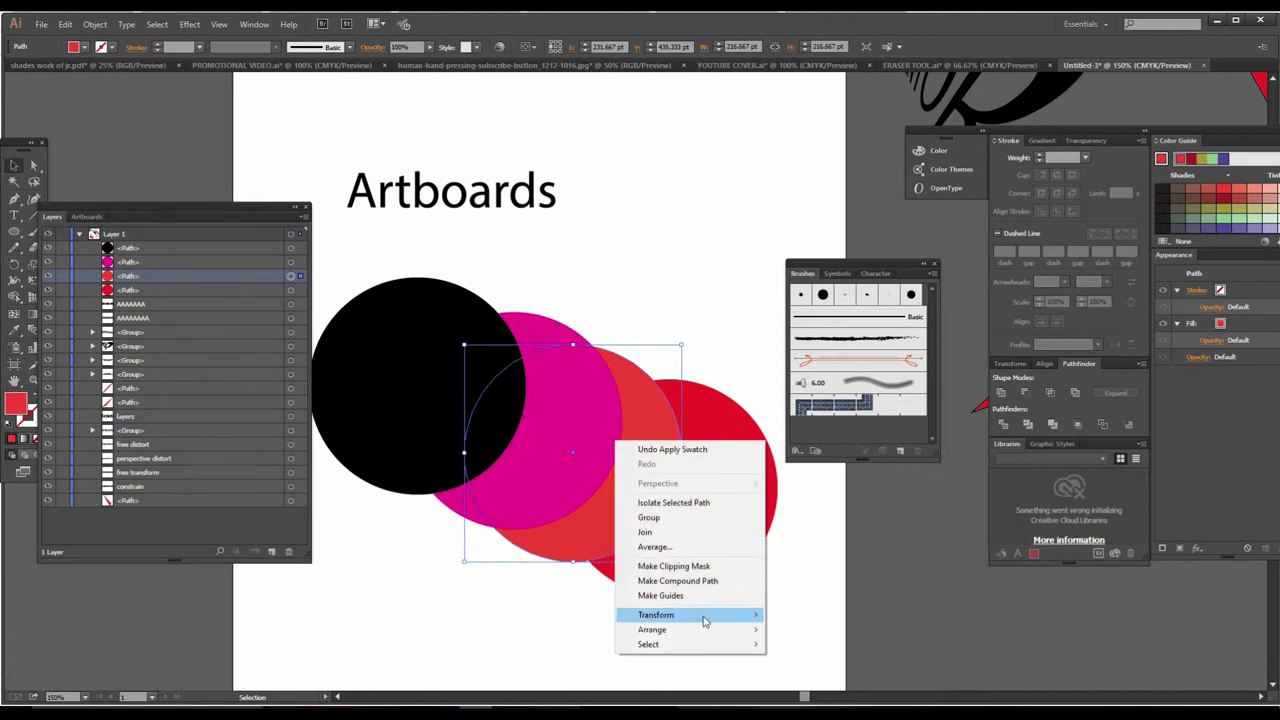
mouse_move(652, 630)
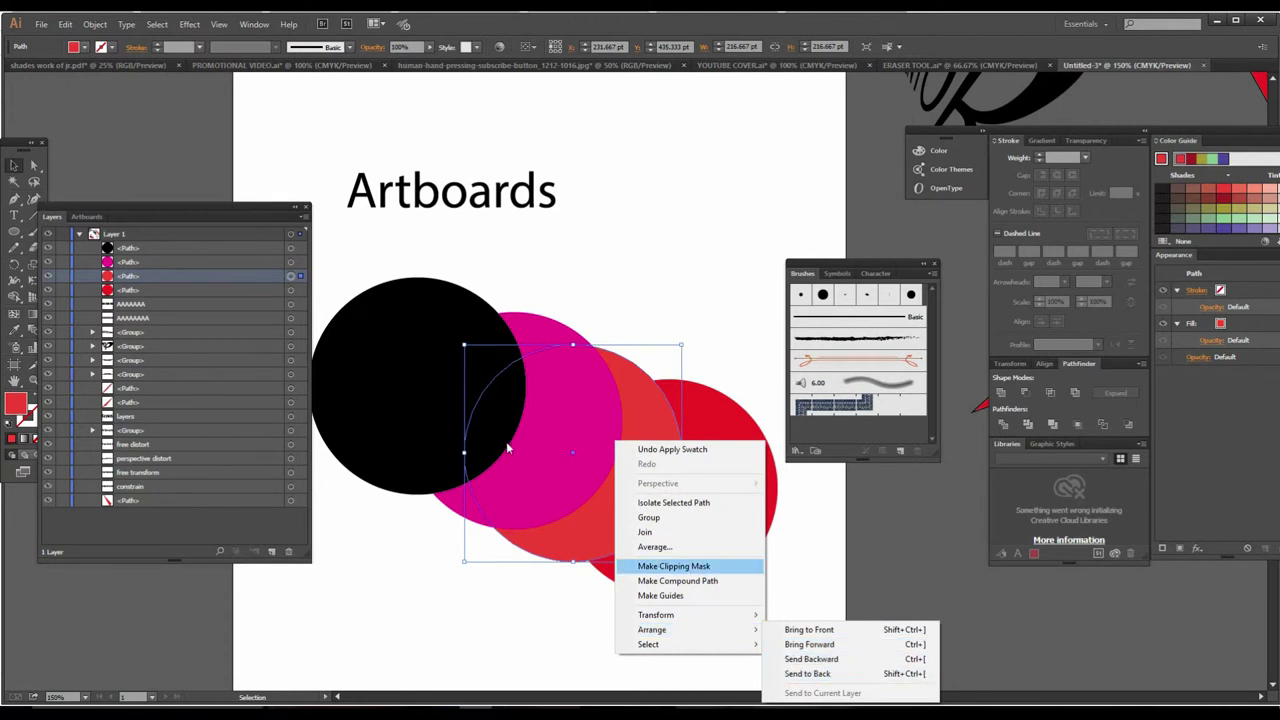
click(513, 432)
click(617, 490)
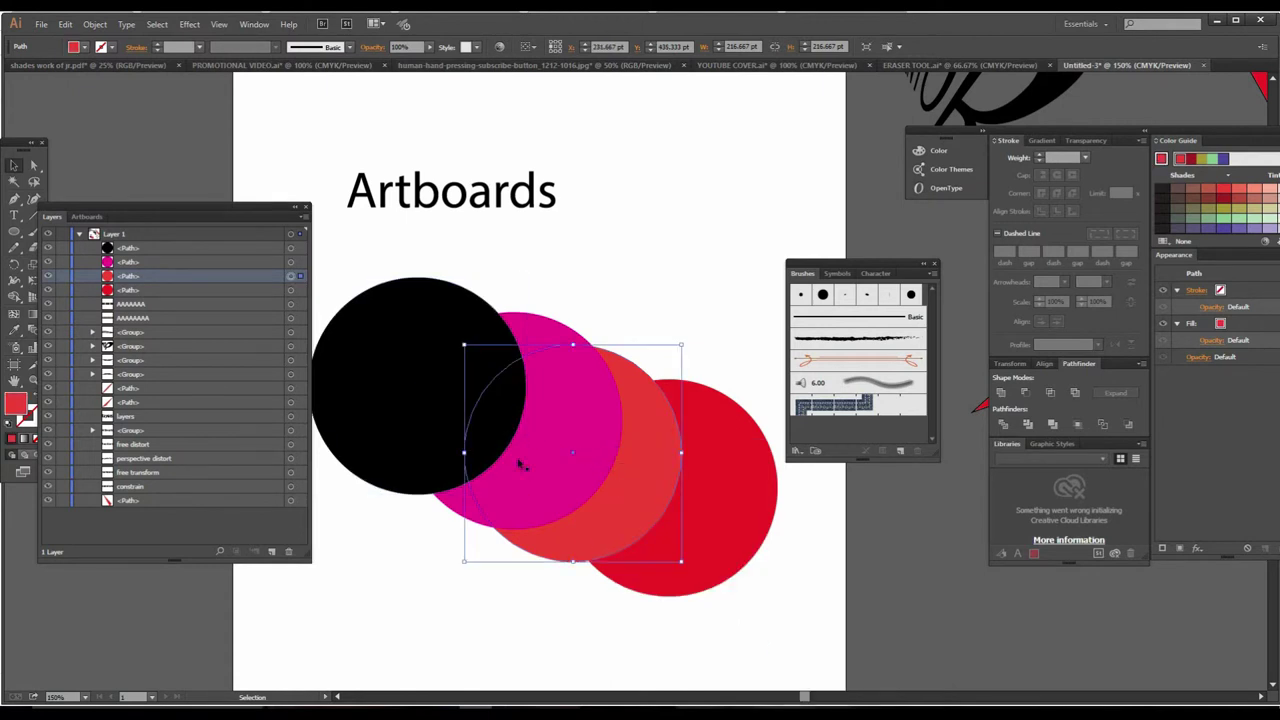
click(137, 280)
drag(137, 281, 141, 257)
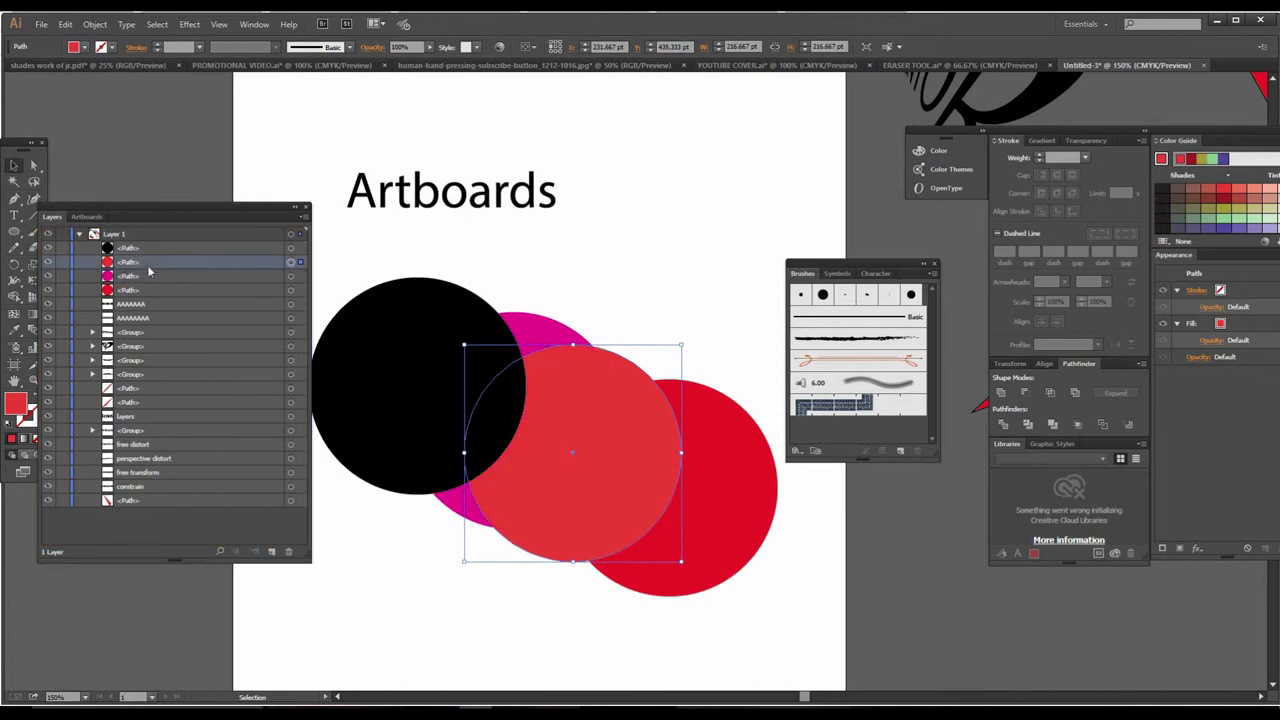
Step: Select the rightmost red circle and begin raising its path in the Layers panel
click(536, 324)
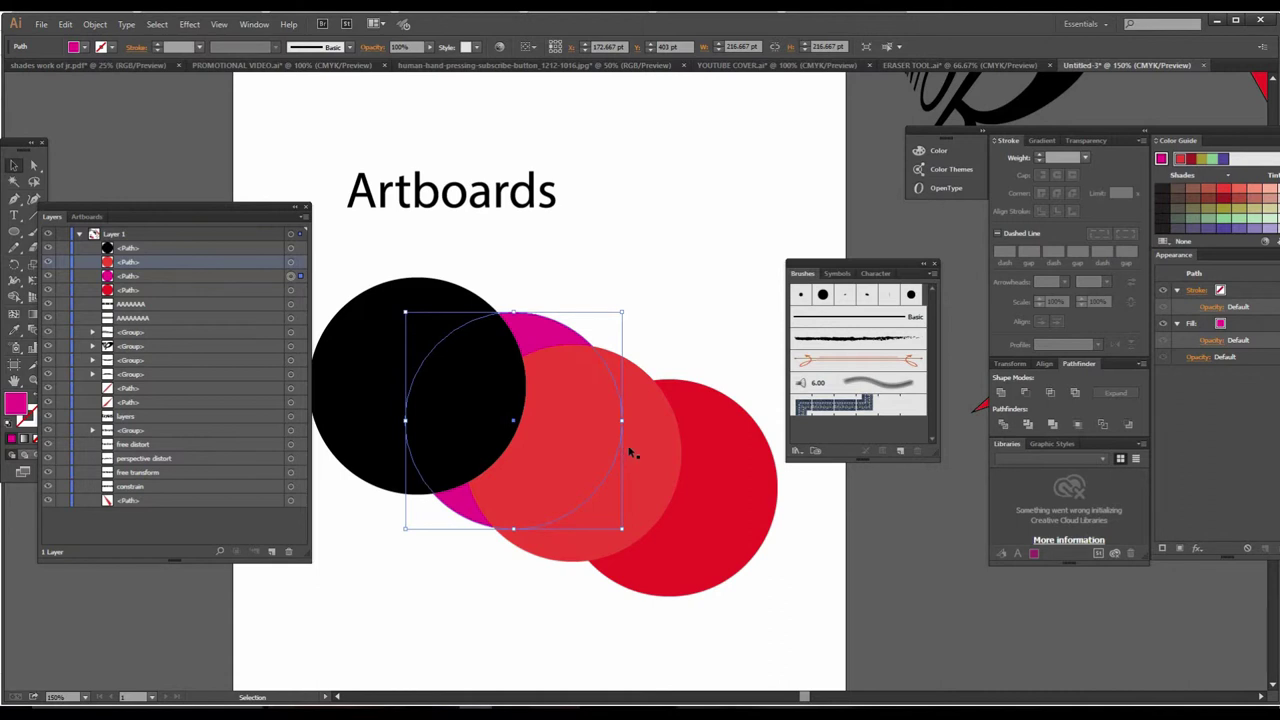
click(717, 474)
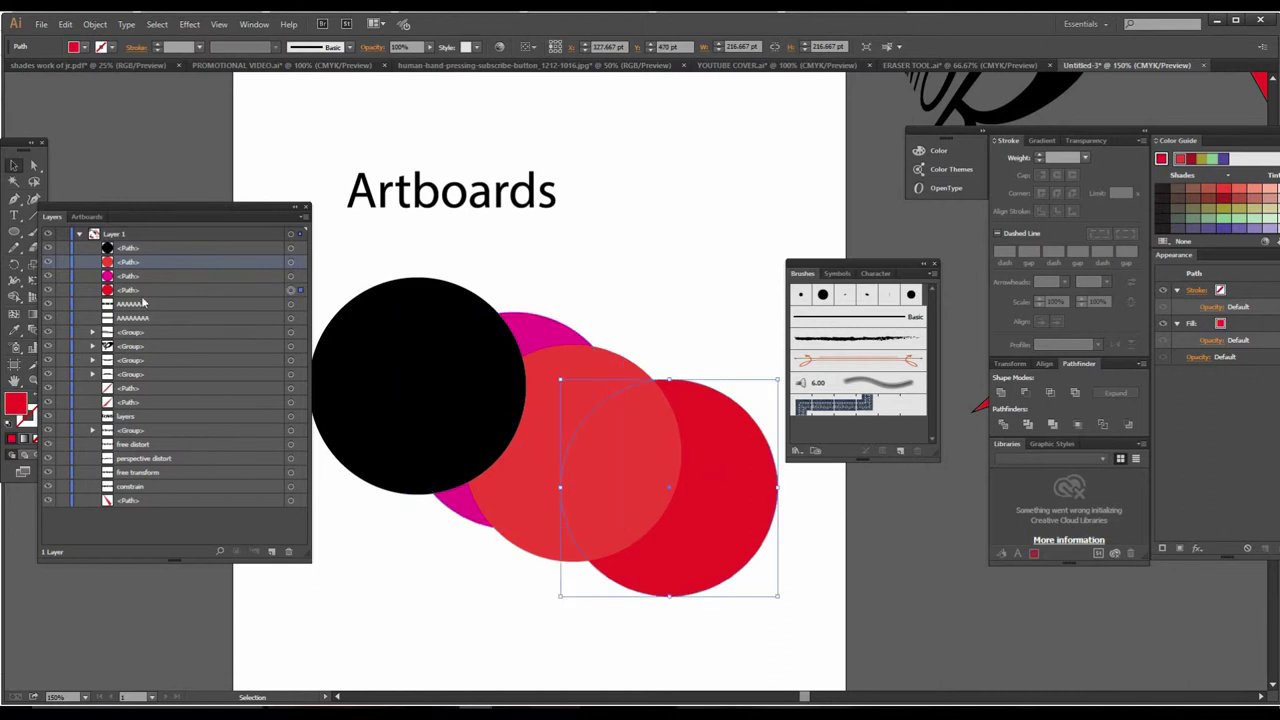
drag(141, 291, 155, 248)
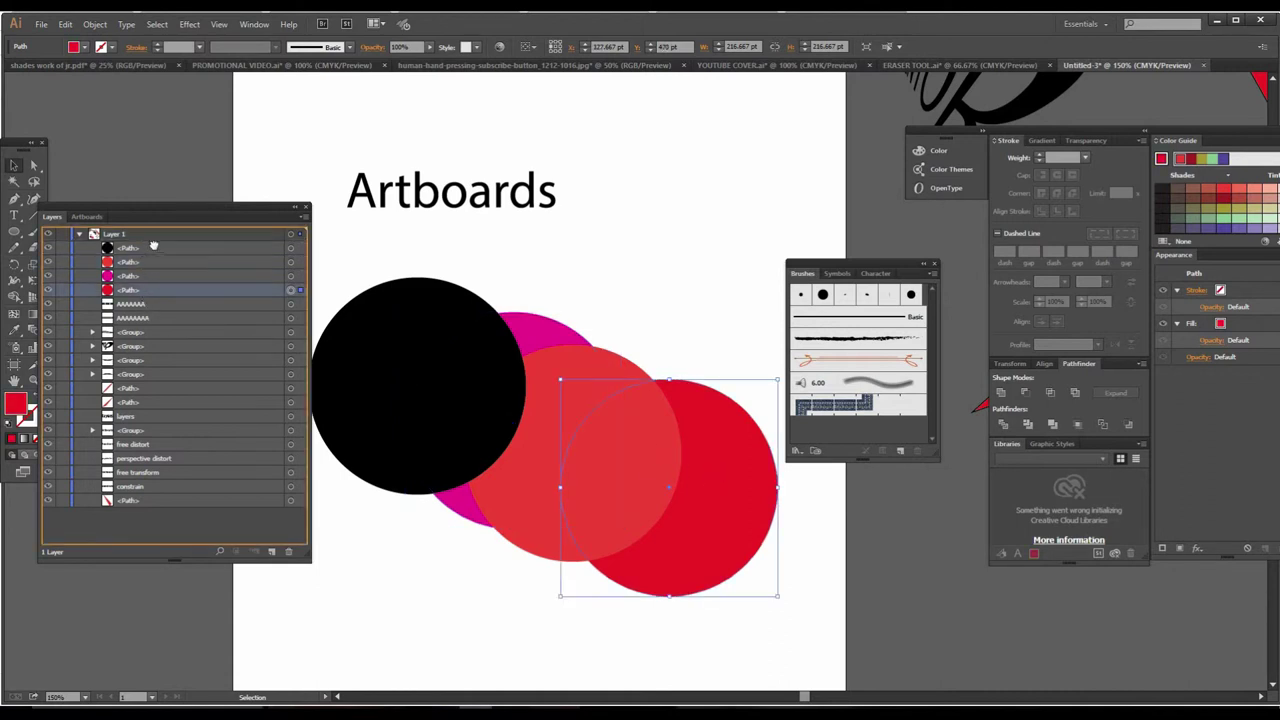
Step: Move the rightmost red circle's path to the top of Layer 1, then reposition the Layers panel
drag(155, 248, 135, 254)
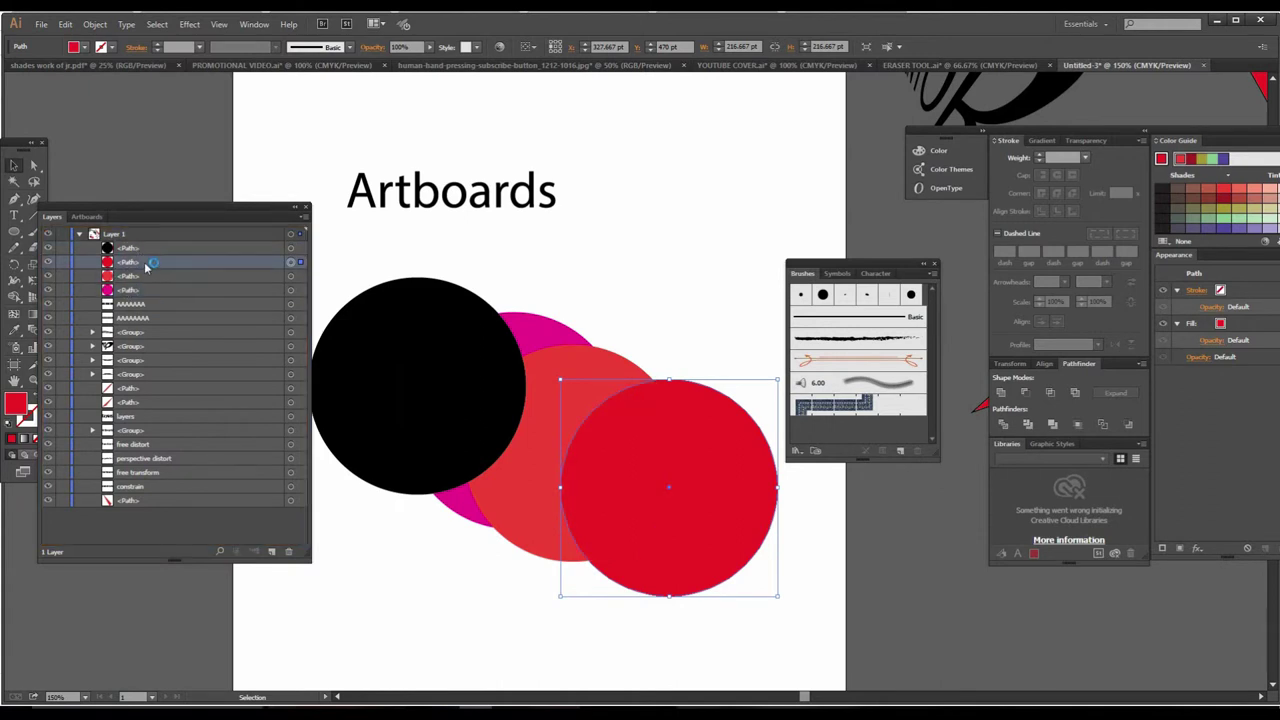
mouse_move(143, 248)
mouse_down()
mouse_move(166, 252)
mouse_move(154, 272)
mouse_up()
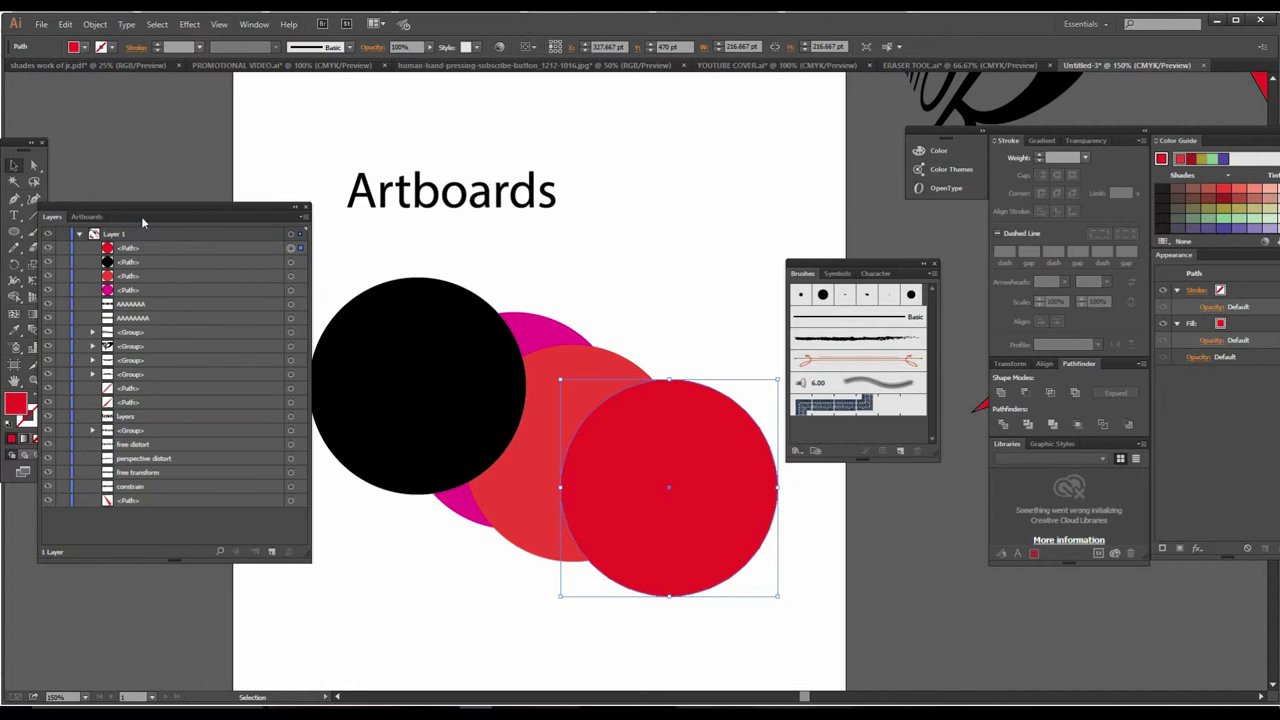
drag(141, 216, 451, 166)
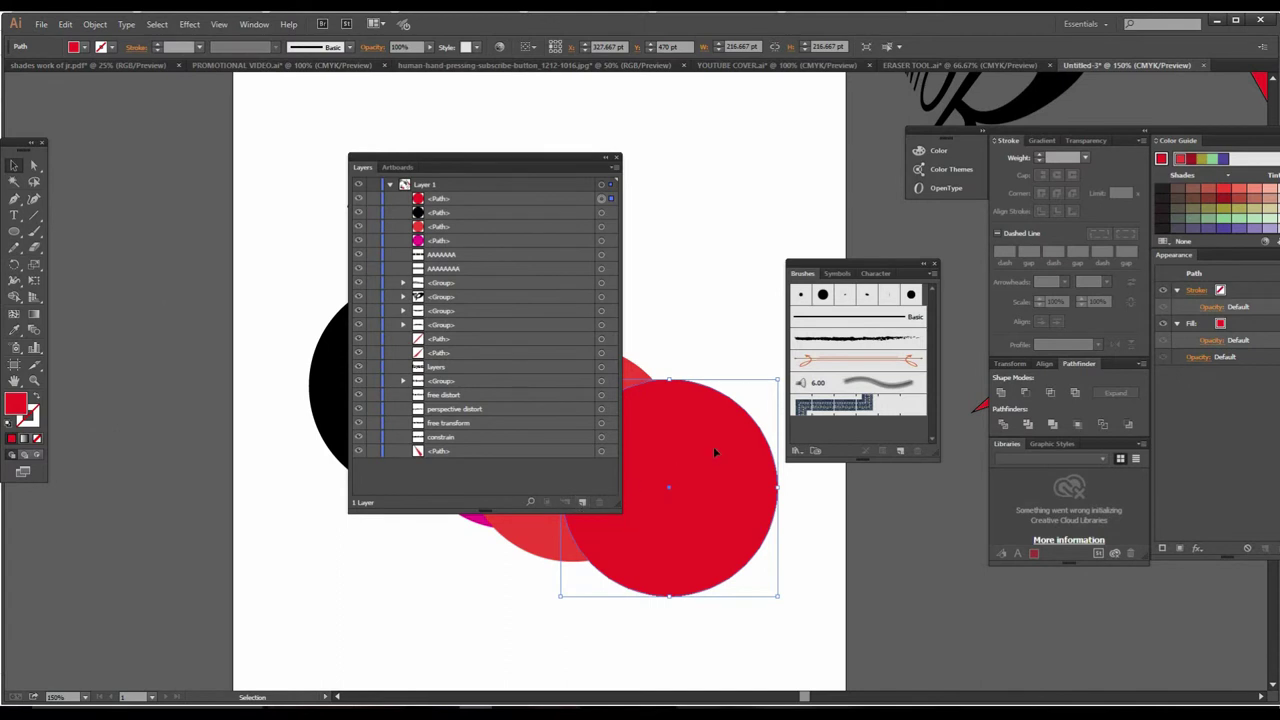
click(390, 186)
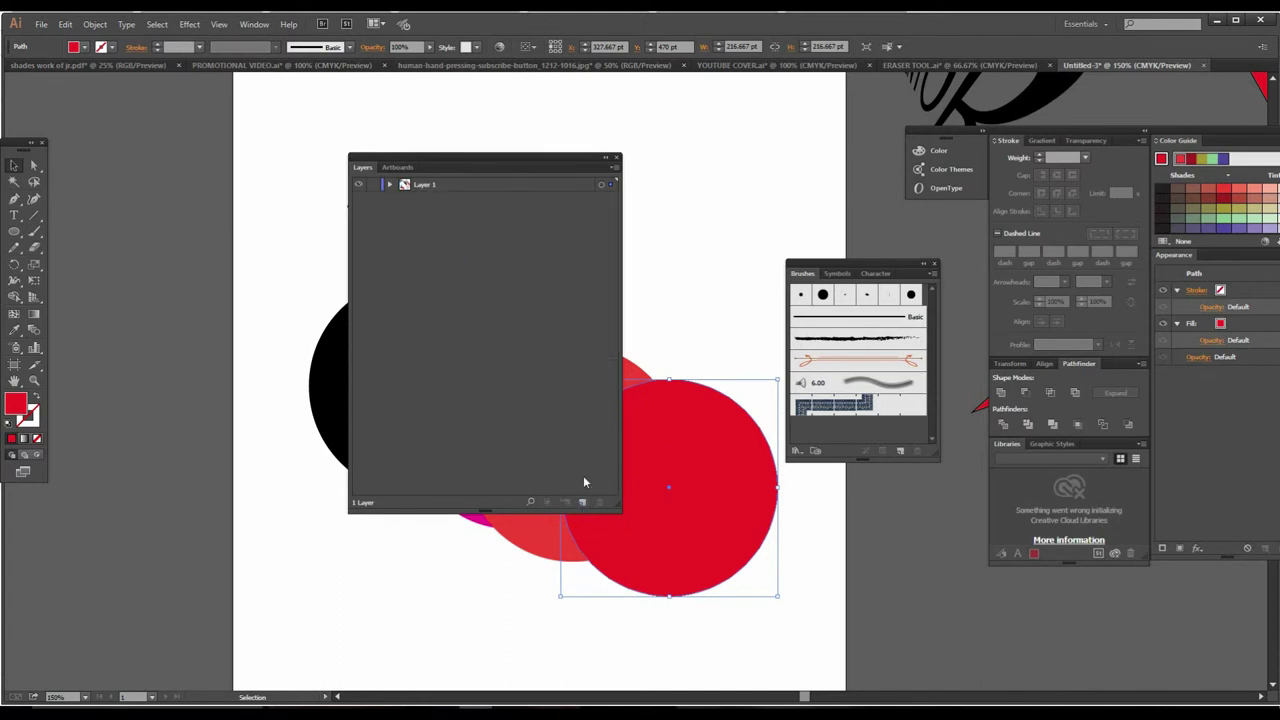
click(390, 186)
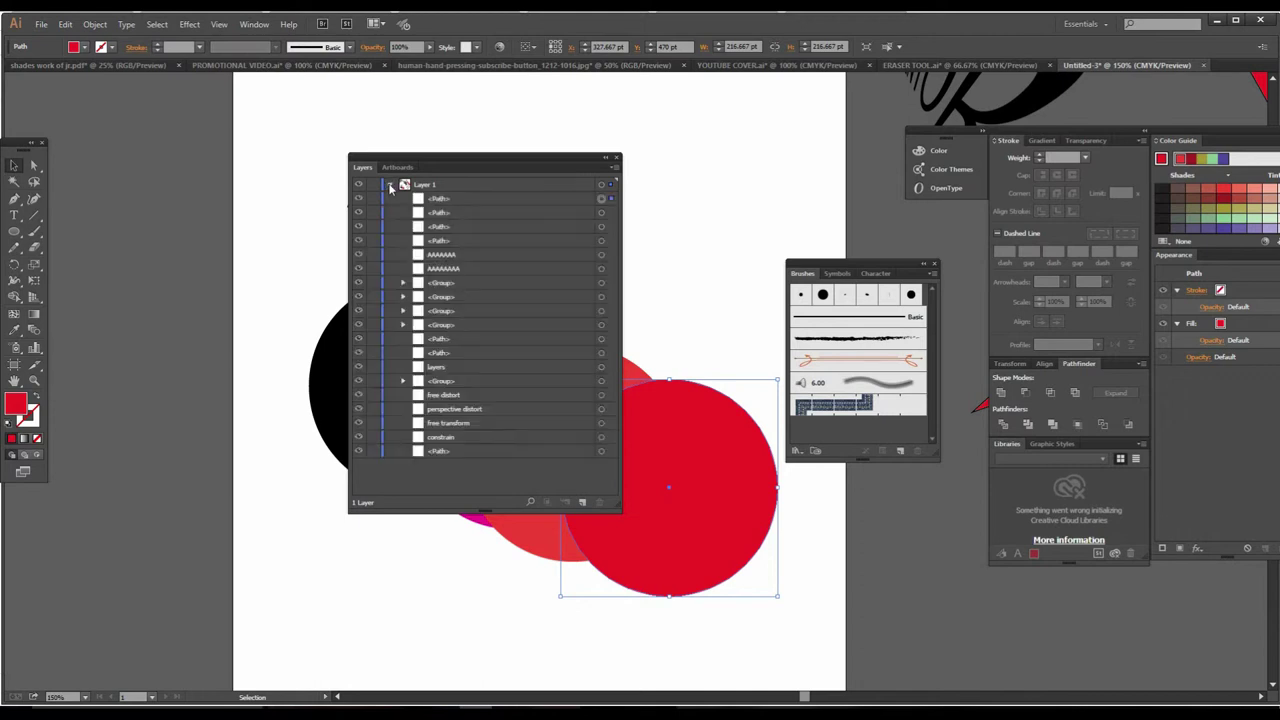
click(445, 200)
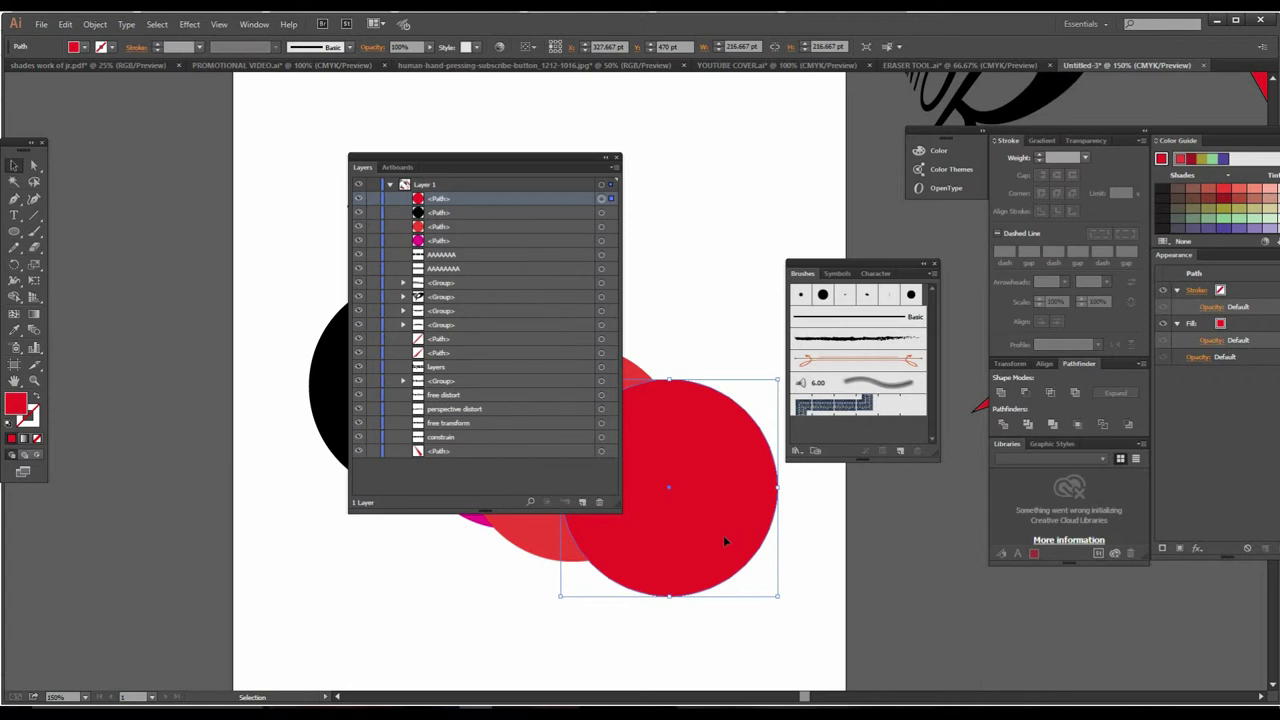
click(601, 504)
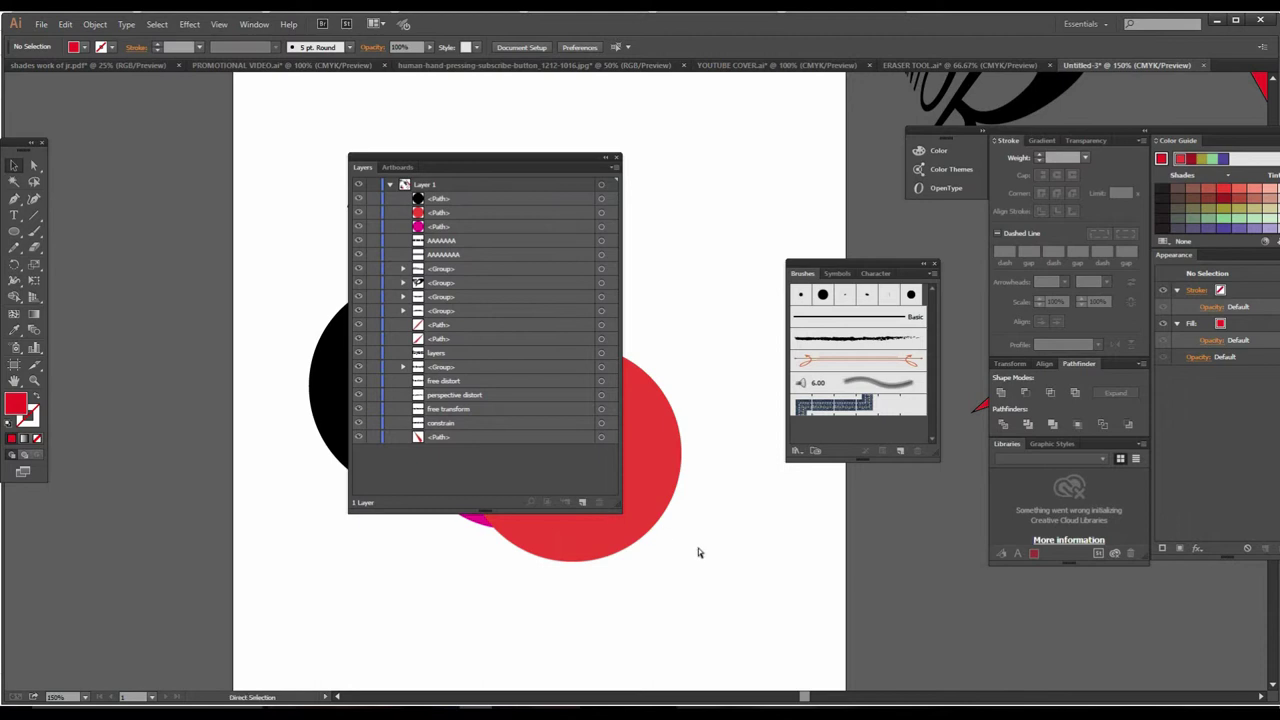
key(ctrl+z)
scroll(626, 580, down, 1)
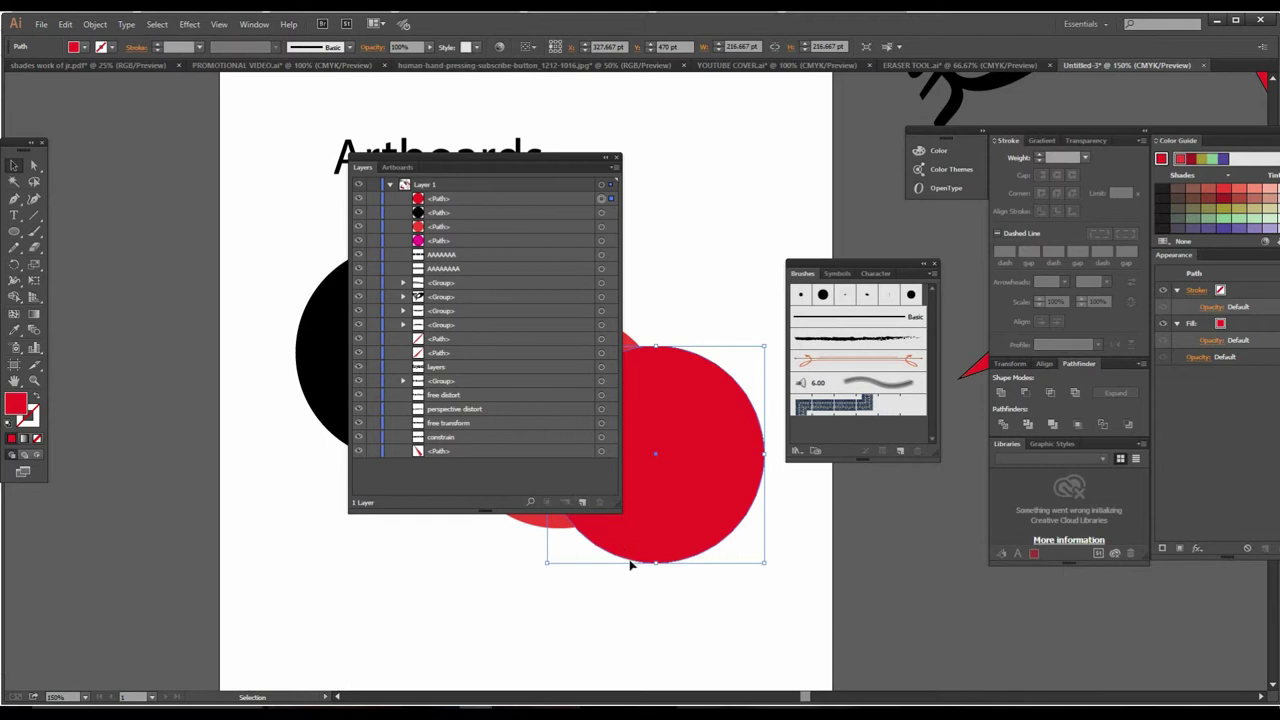
click(600, 606)
Step: Zoom out, pan across the artboard, collapse Layer 1 and move the Layers panel left
key(z)
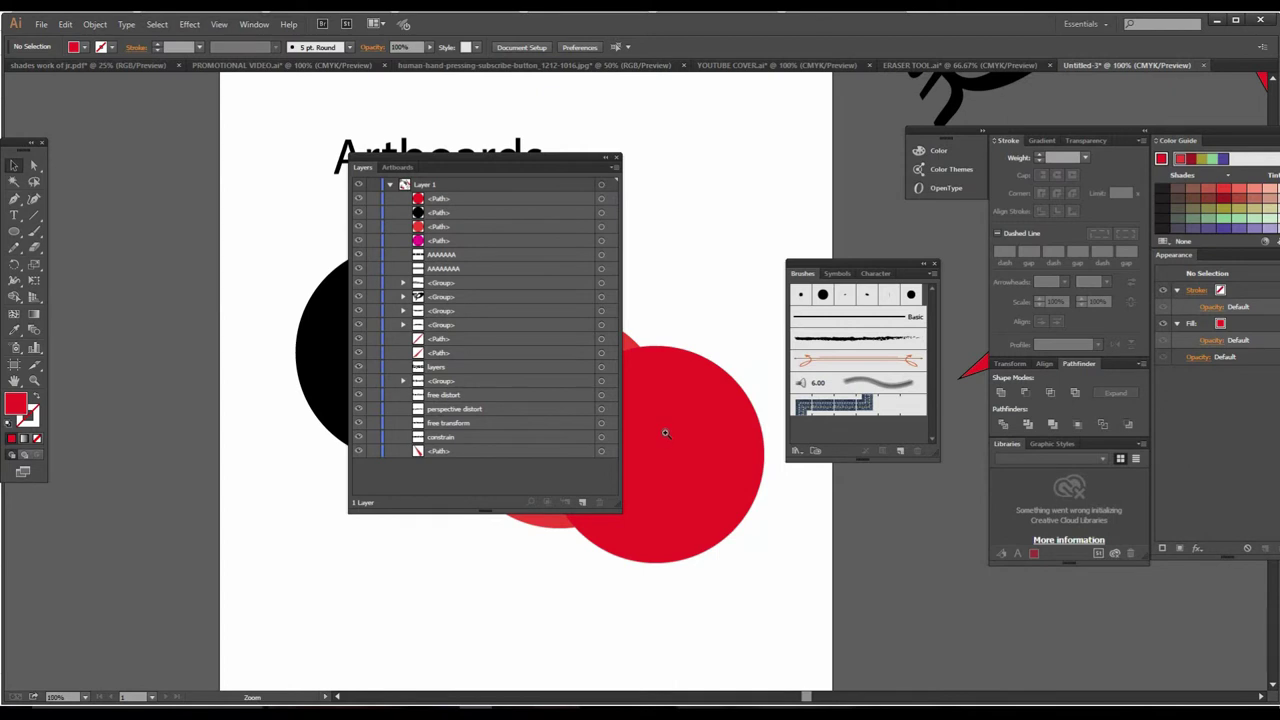
alt+click(665, 432)
drag(715, 470, 782, 541)
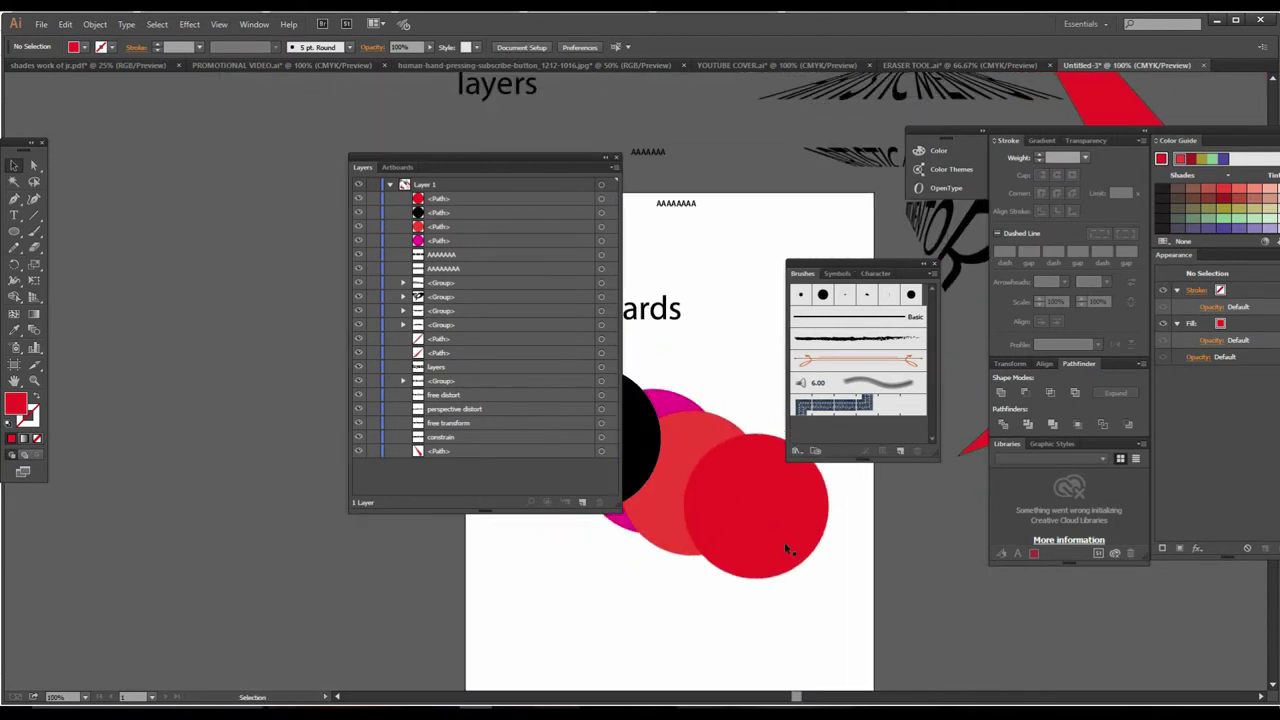
drag(766, 524, 744, 608)
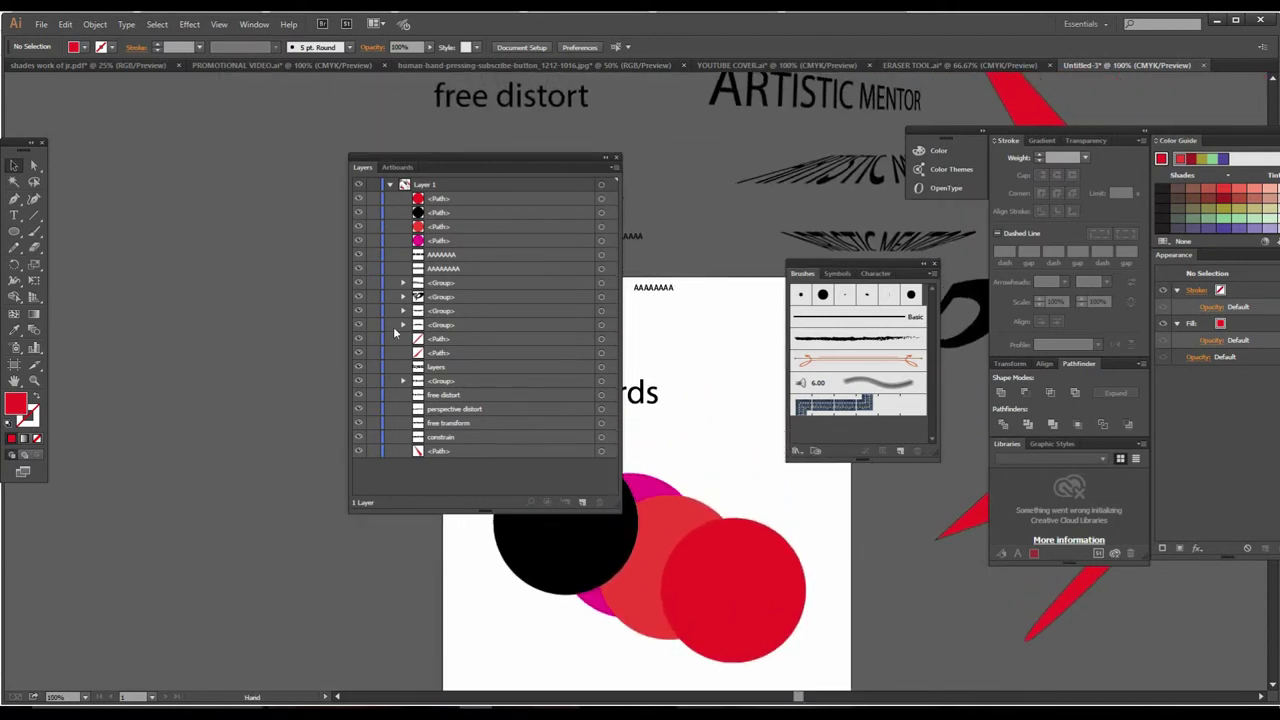
click(389, 185)
drag(440, 173, 154, 203)
drag(603, 485, 525, 367)
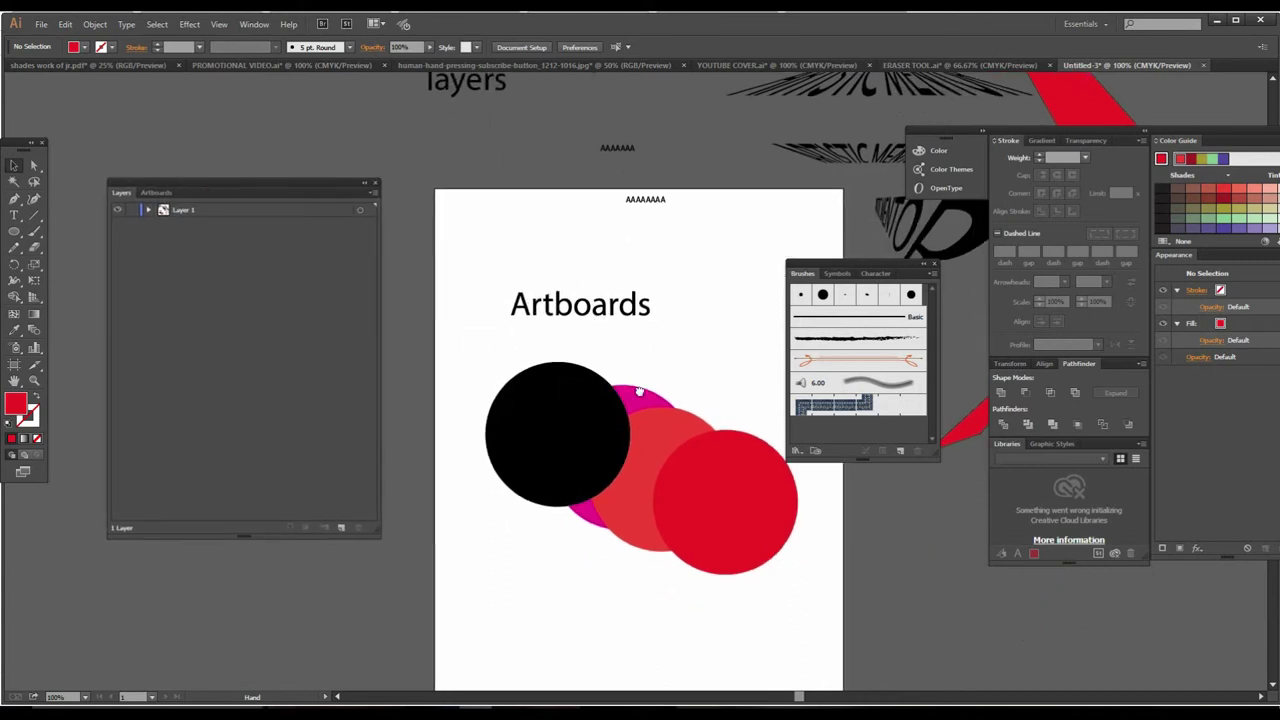
Step: Zoom to 150% on the four circles and add a new Layer 2 above Layer 1
drag(434, 332, 737, 560)
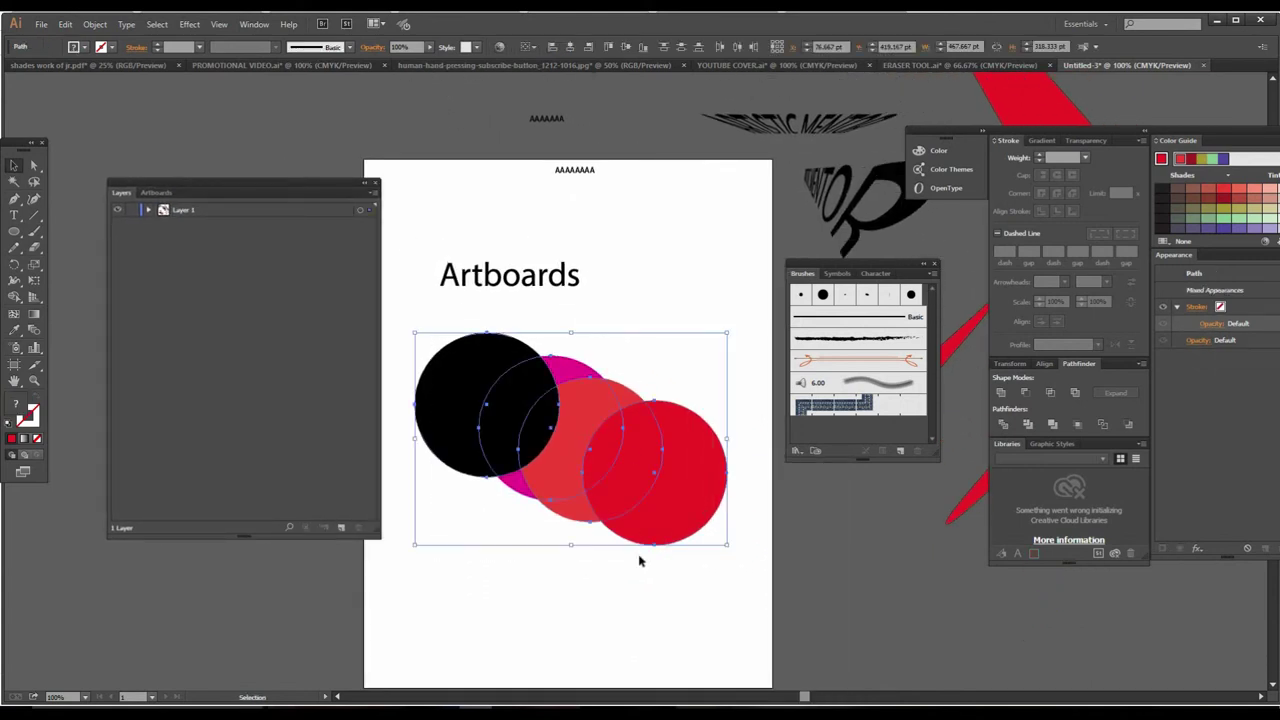
click(600, 594)
key(ctrl+plus)
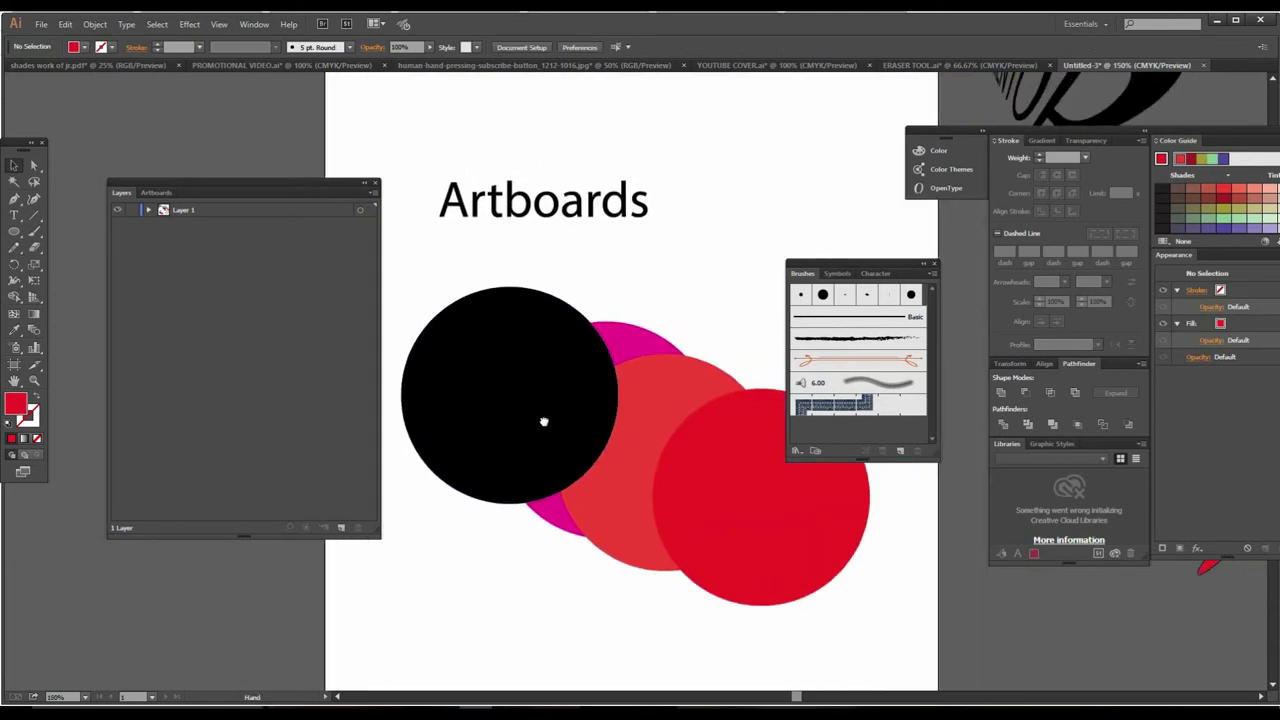
click(191, 211)
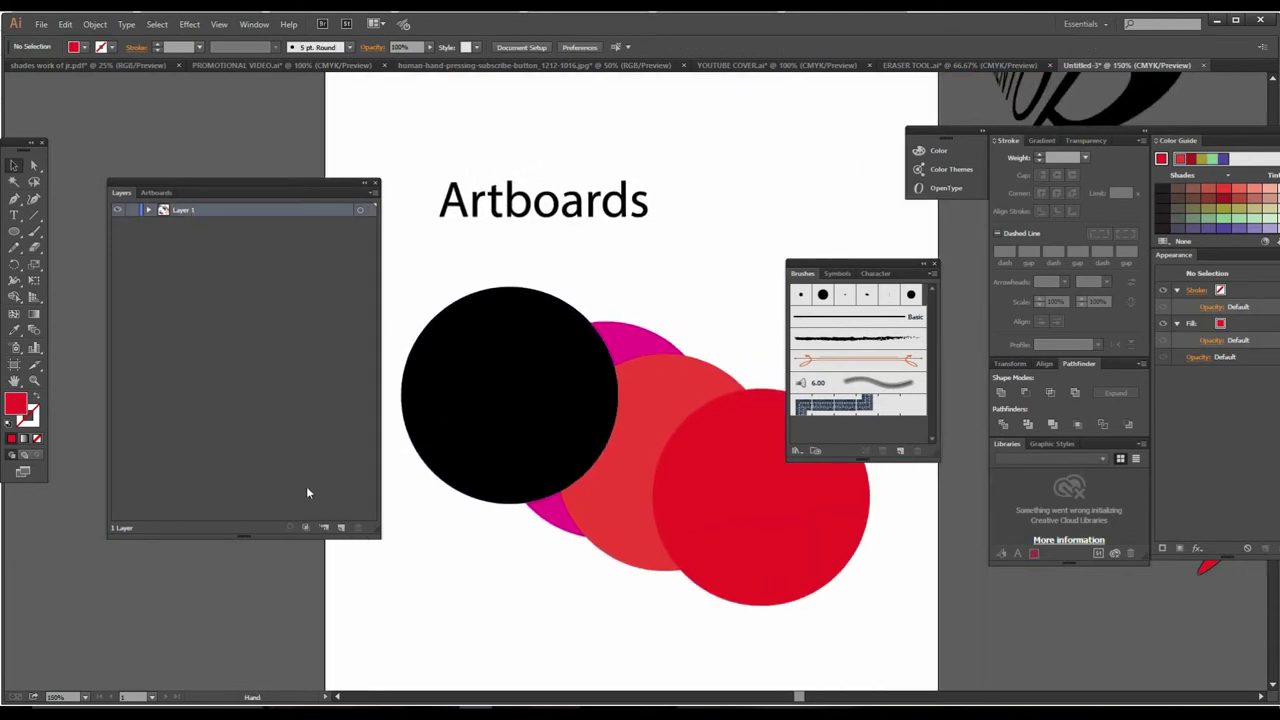
click(339, 528)
Step: Draw four red rectangles over the circles, forming a blocky red shape
drag(14, 231, 60, 231)
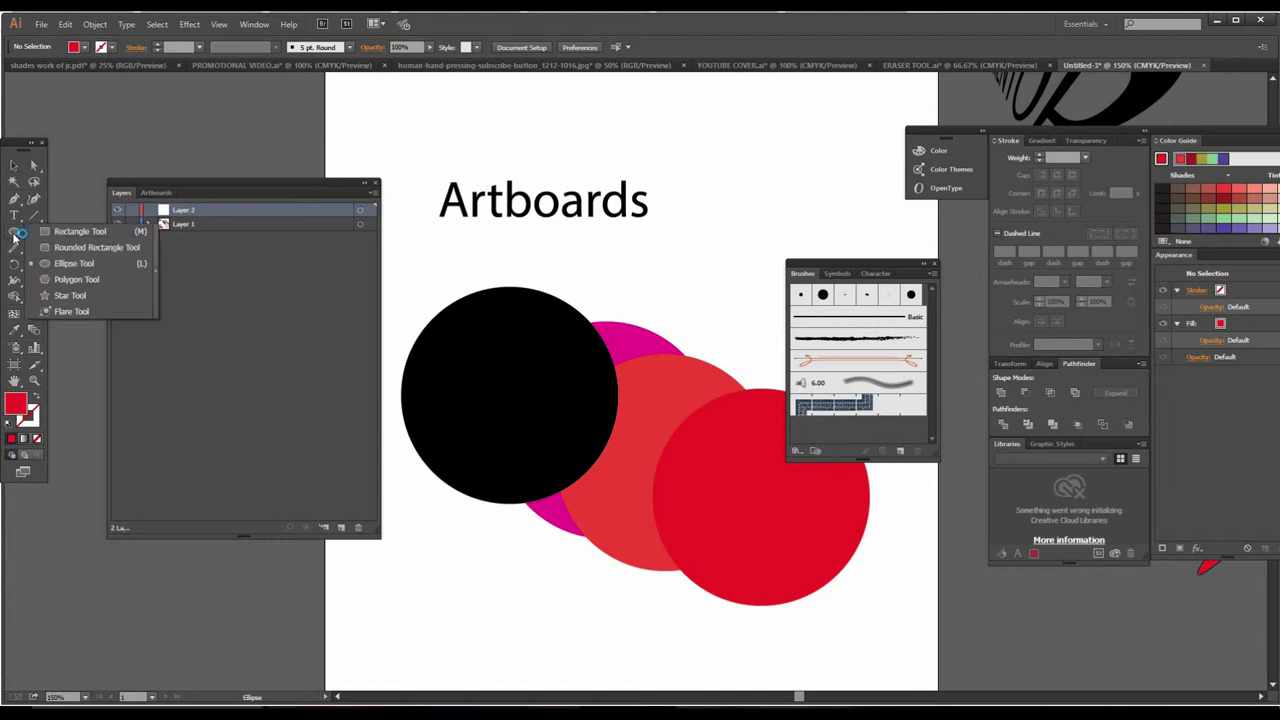
mouse_move(510, 330)
mouse_down()
mouse_move(614, 401)
mouse_move(624, 514)
mouse_up()
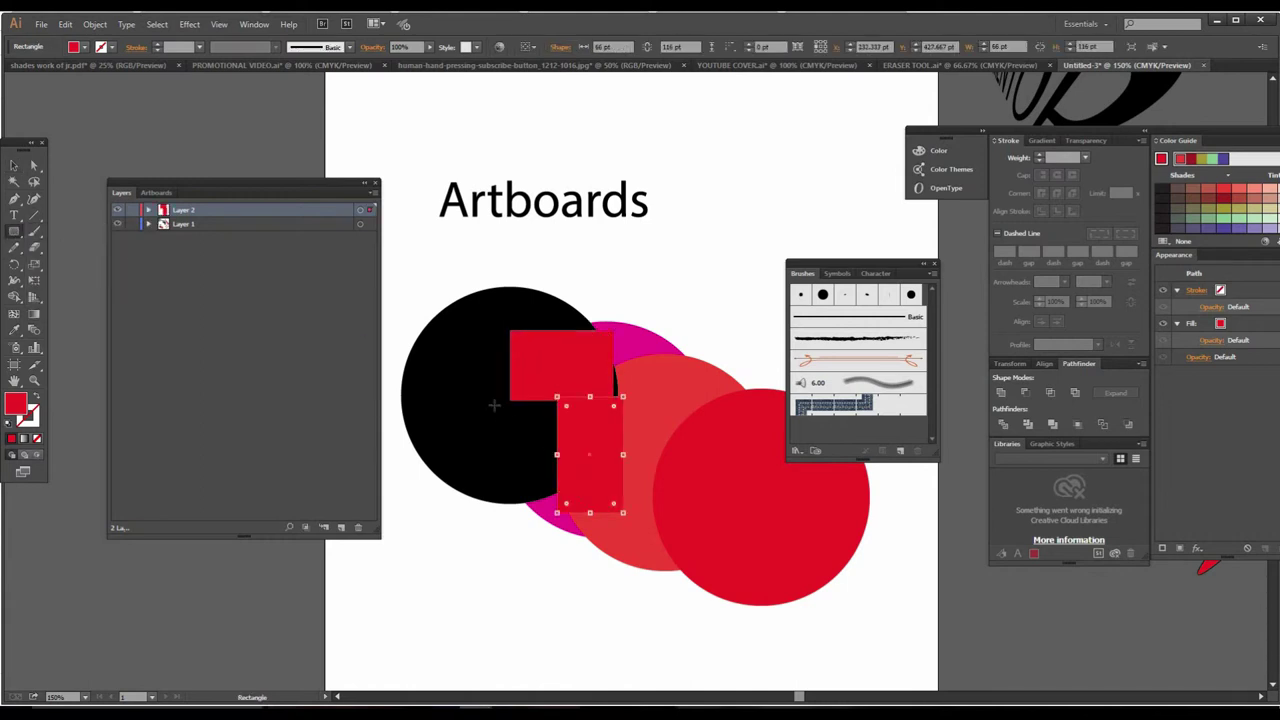
drag(492, 408, 566, 556)
drag(447, 467, 520, 632)
drag(560, 508, 648, 610)
Step: Move Layer 2 below Layer 1 and back above it, then deselect everything
click(13, 165)
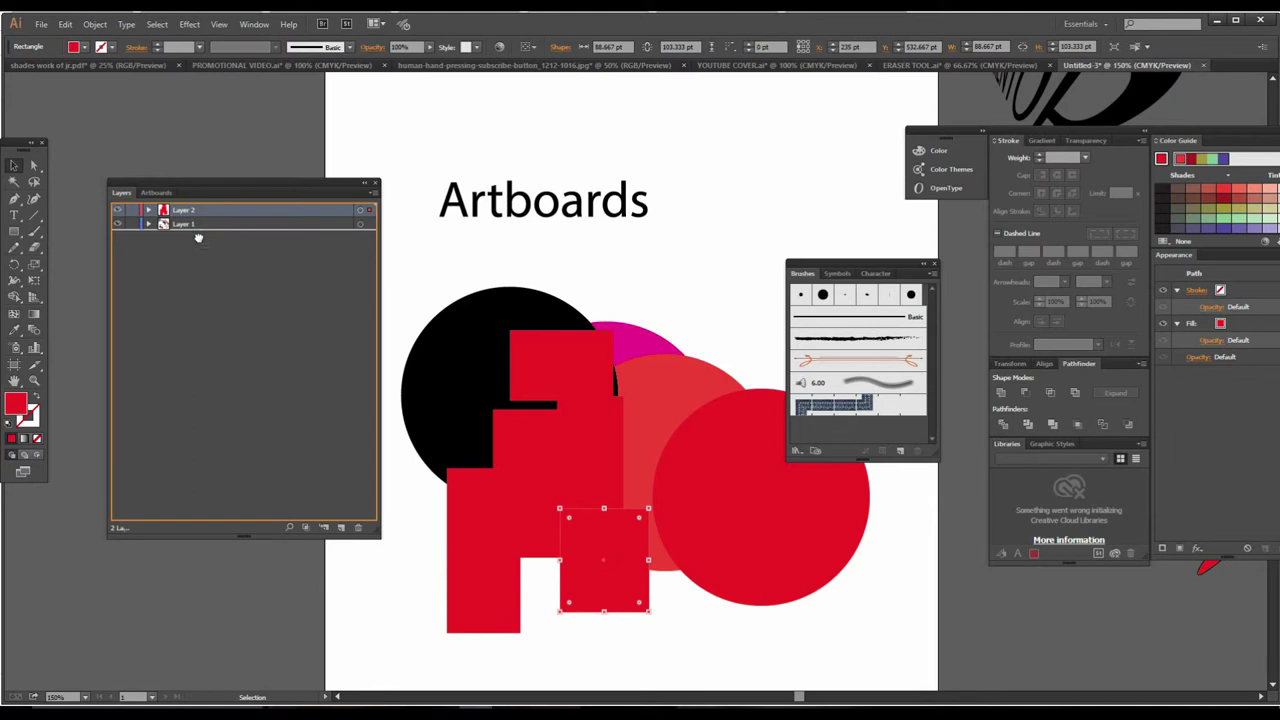
drag(200, 214, 199, 236)
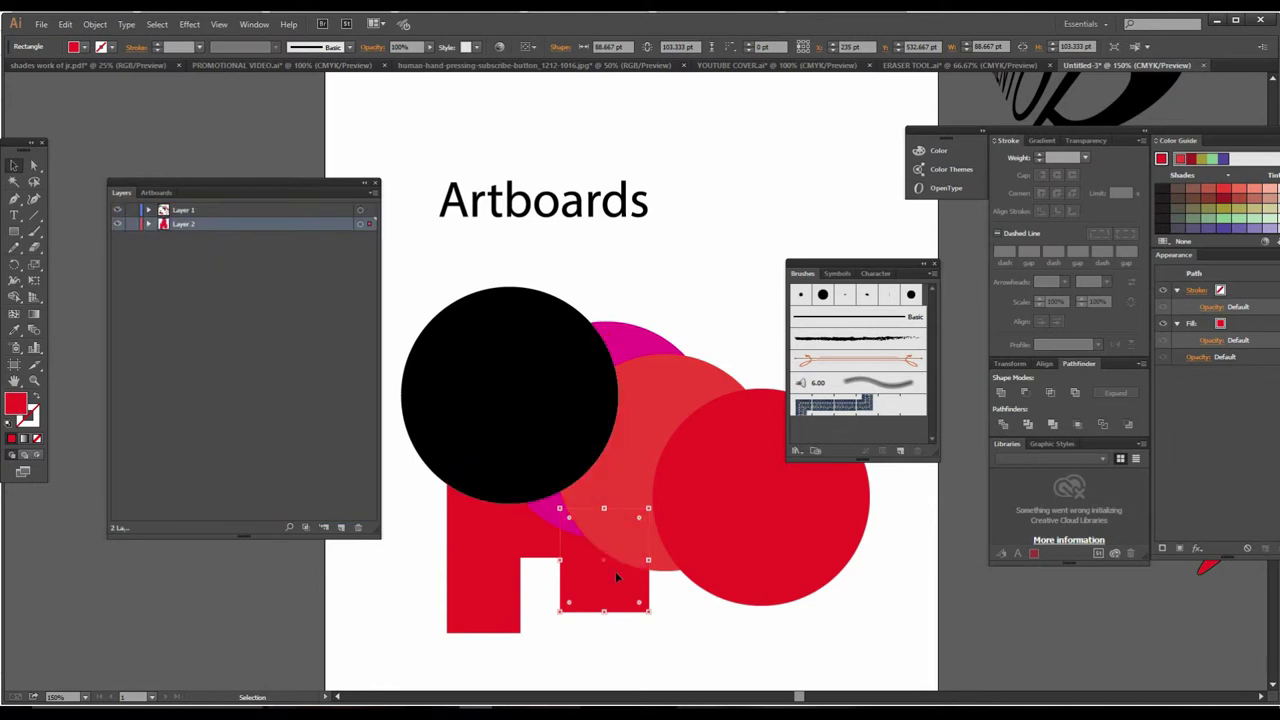
mouse_move(209, 224)
mouse_down()
mouse_move(228, 206)
mouse_move(207, 237)
mouse_up()
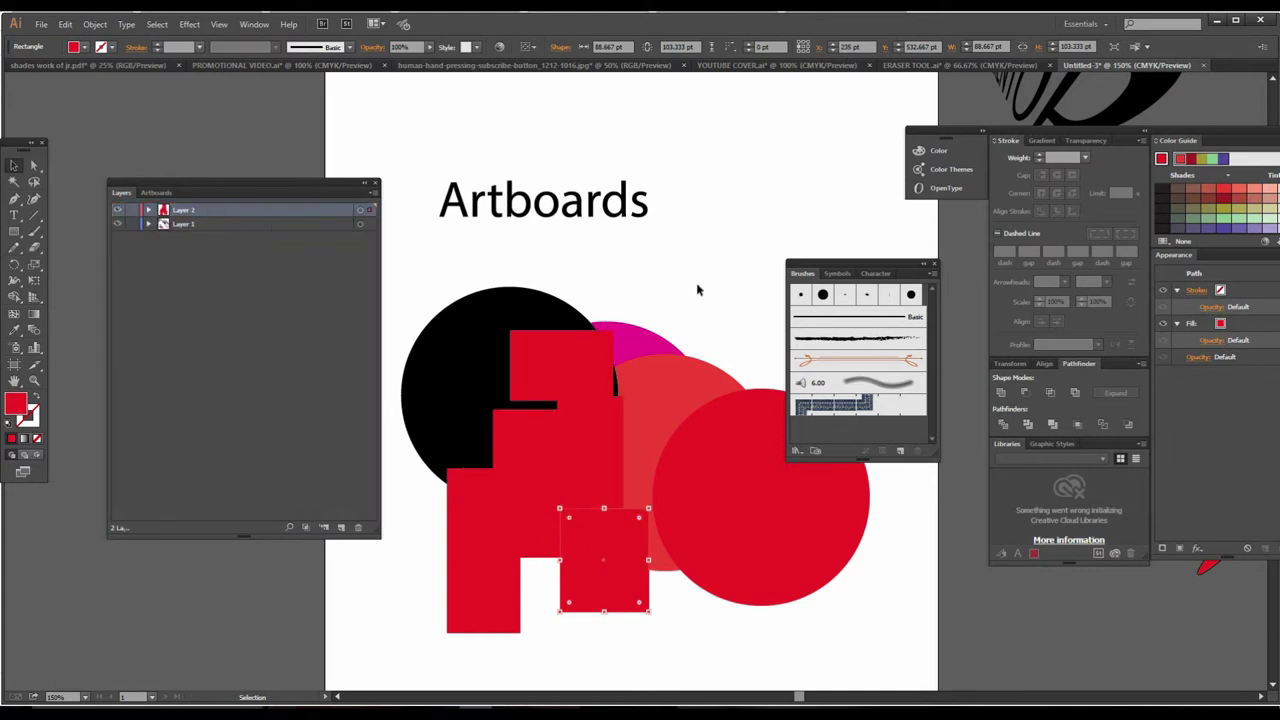
key(ctrl+shift+a)
Step: Zoom and pan around the artboard, settling at 66.67%
key(z)
alt+click(654, 437)
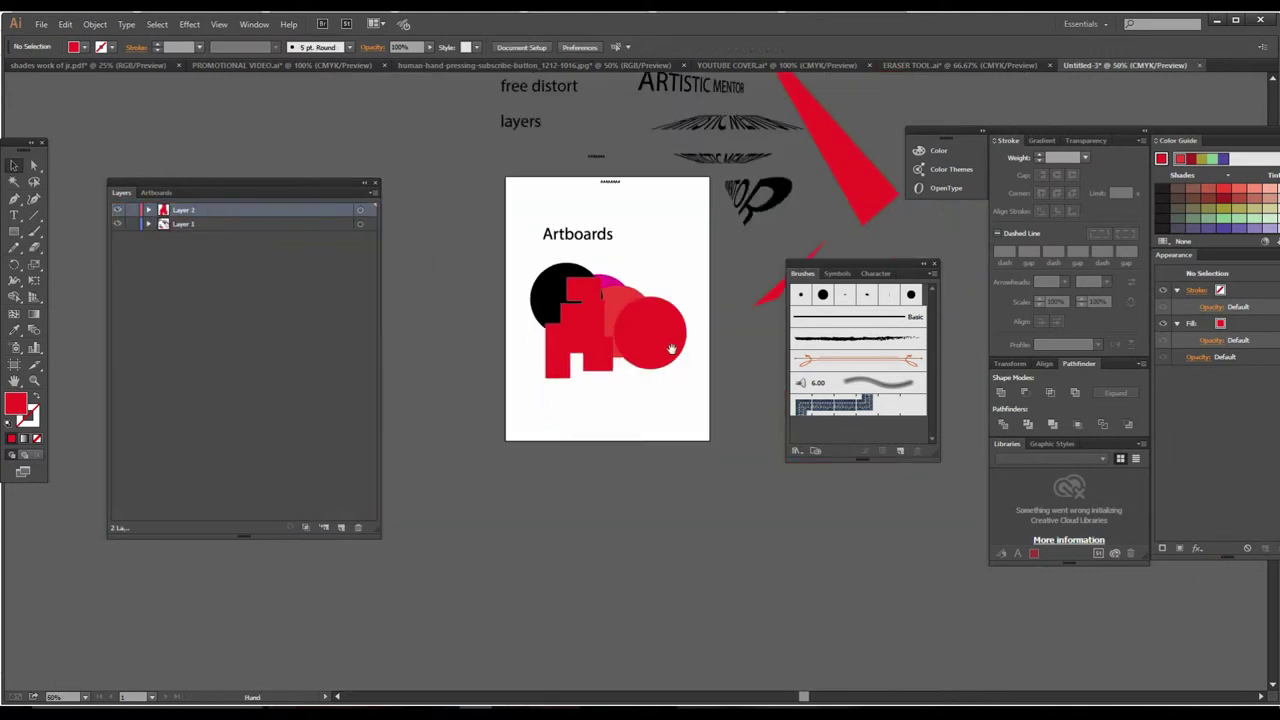
drag(672, 350, 604, 410)
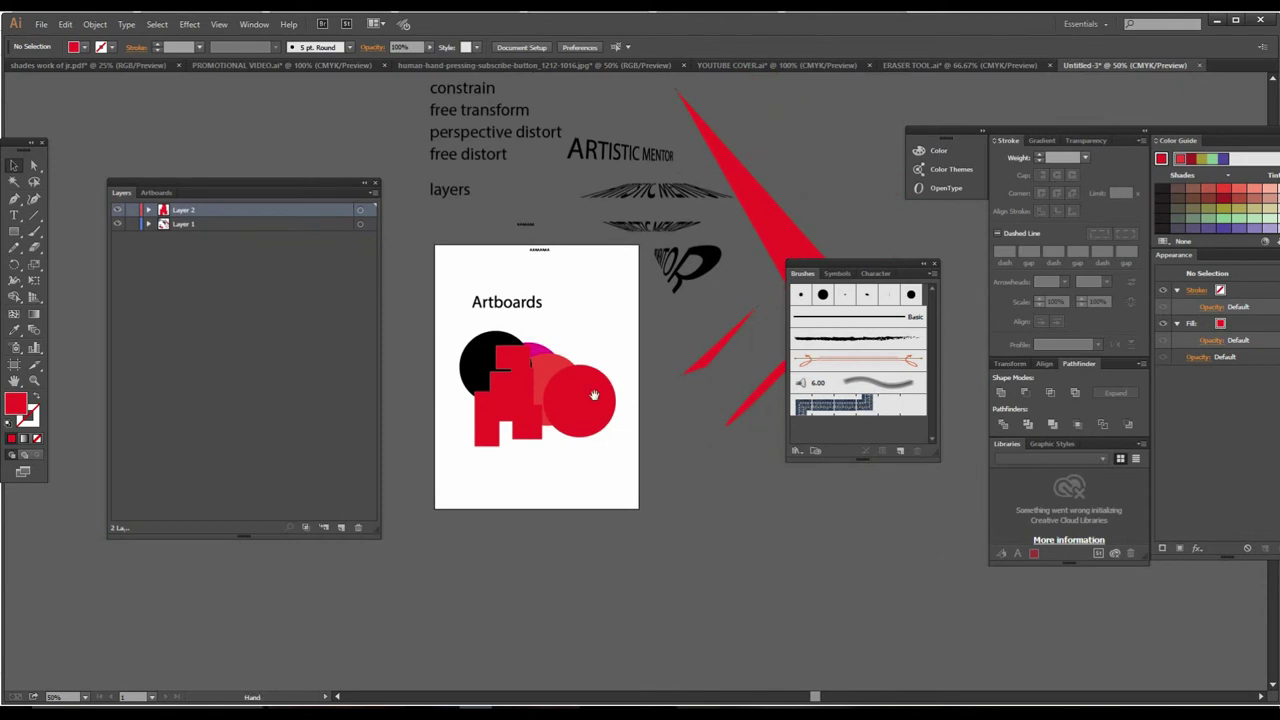
alt+click(612, 398)
alt+click(620, 359)
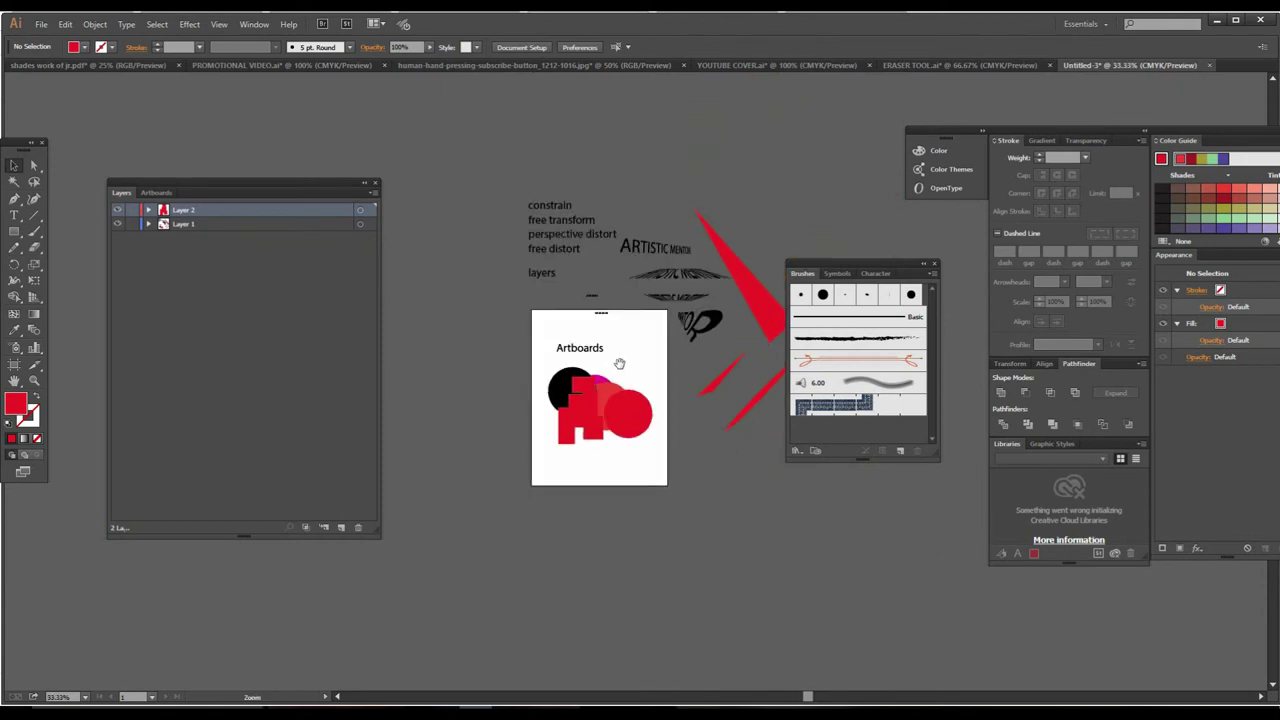
click(620, 362)
click(590, 405)
mouse_move(607, 410)
mouse_down()
mouse_move(579, 404)
mouse_move(638, 412)
mouse_up()
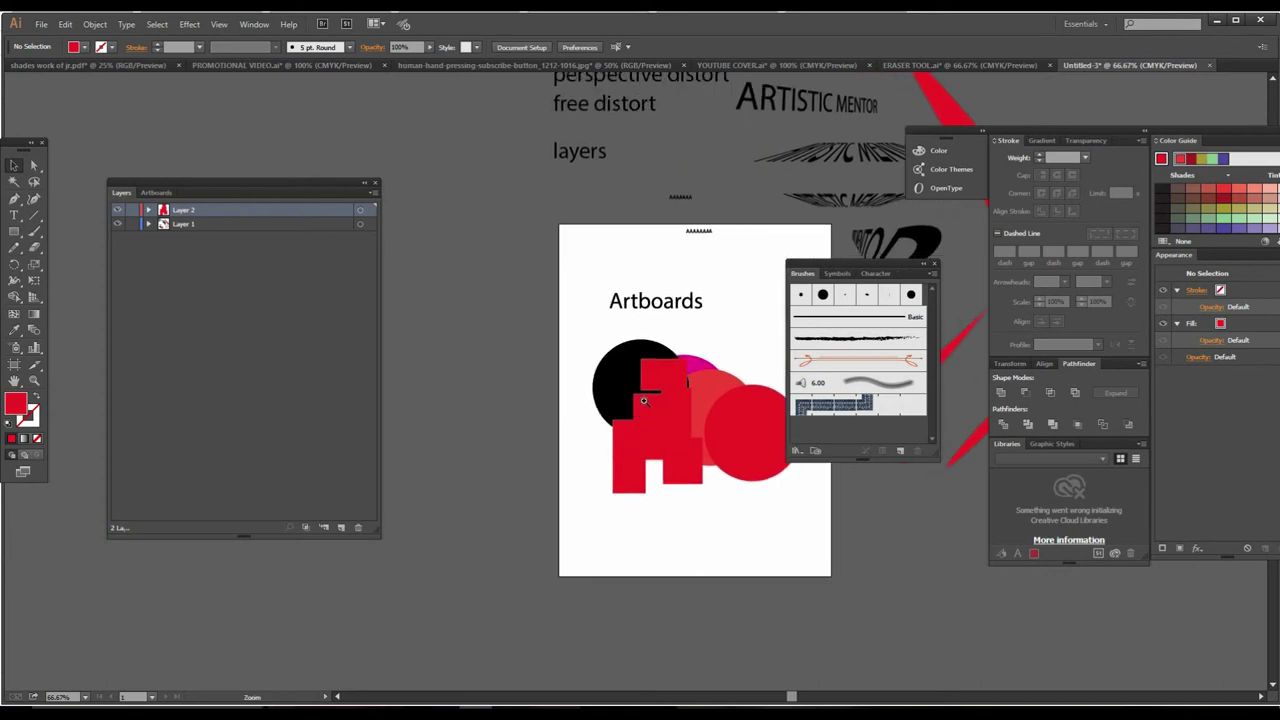
key(ctrl+minus)
key(z)
click(617, 413)
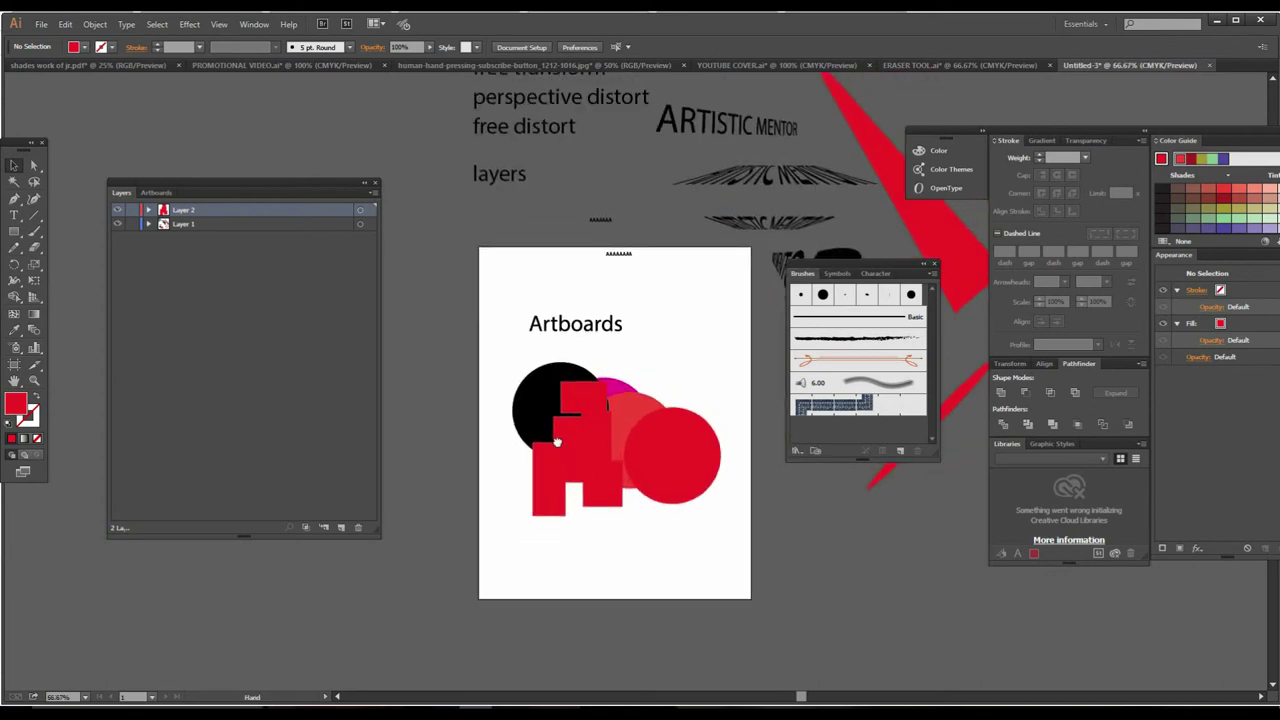
click(617, 413)
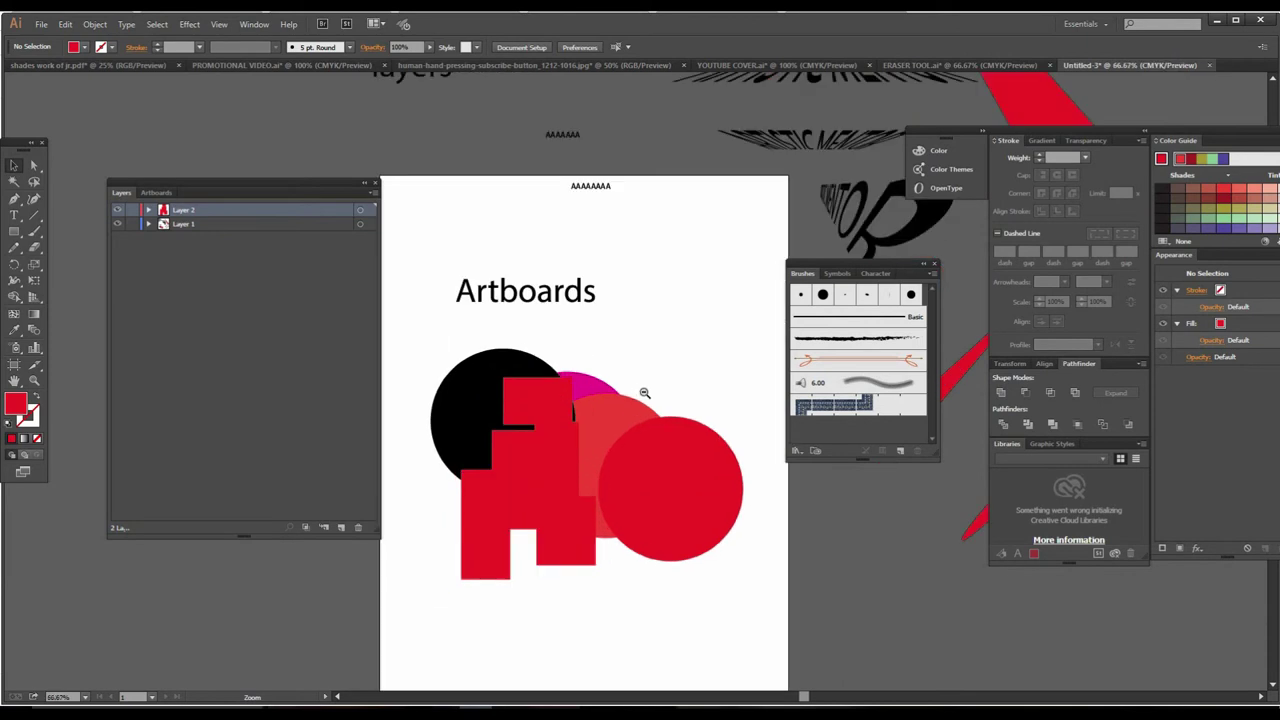
alt+click(643, 391)
Step: Inspect the Artboards heading up close, then enter artboard editing mode at 100% zoom
key(z)
click(608, 324)
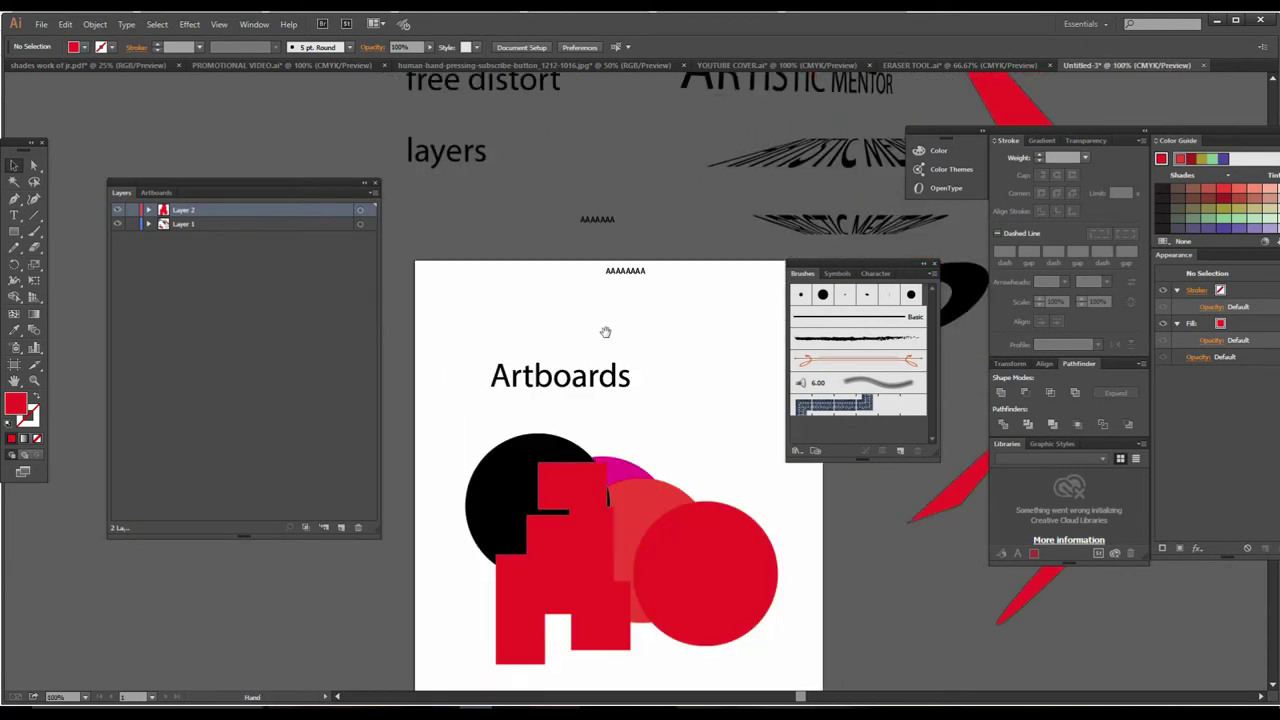
click(539, 364)
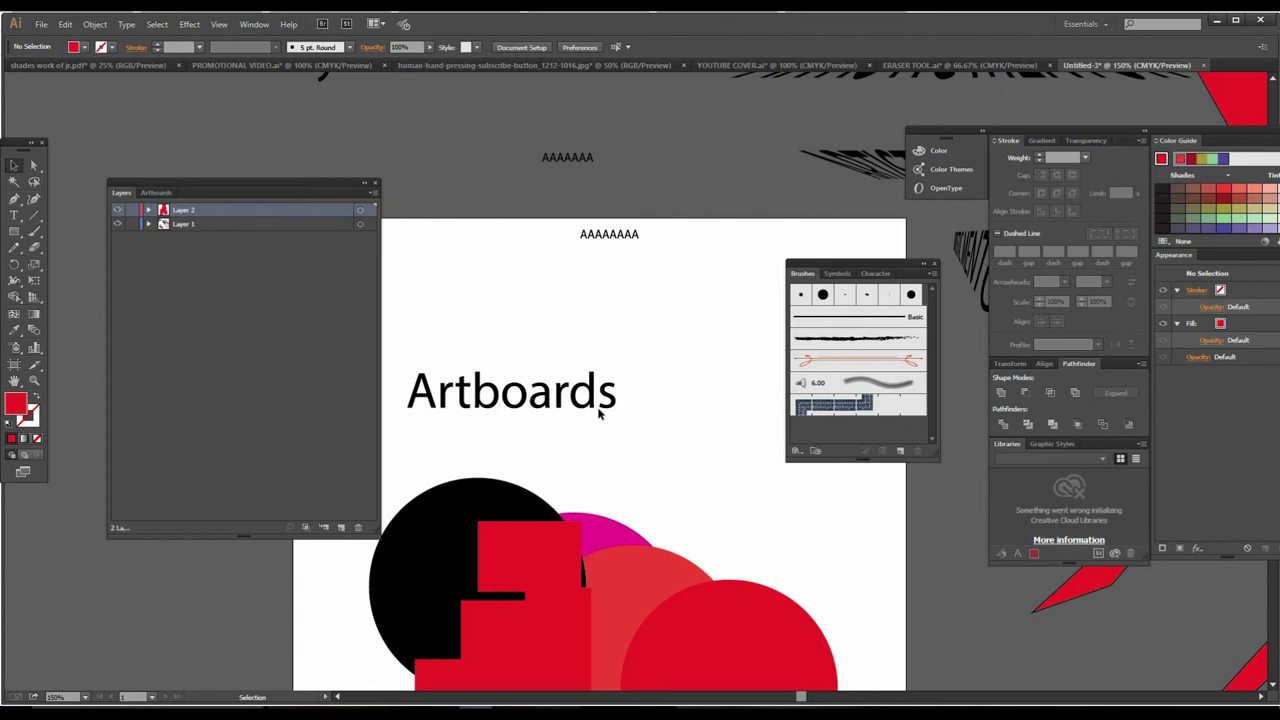
key(z)
alt+click(668, 428)
alt+click(668, 428)
alt+click(668, 428)
drag(668, 428, 630, 473)
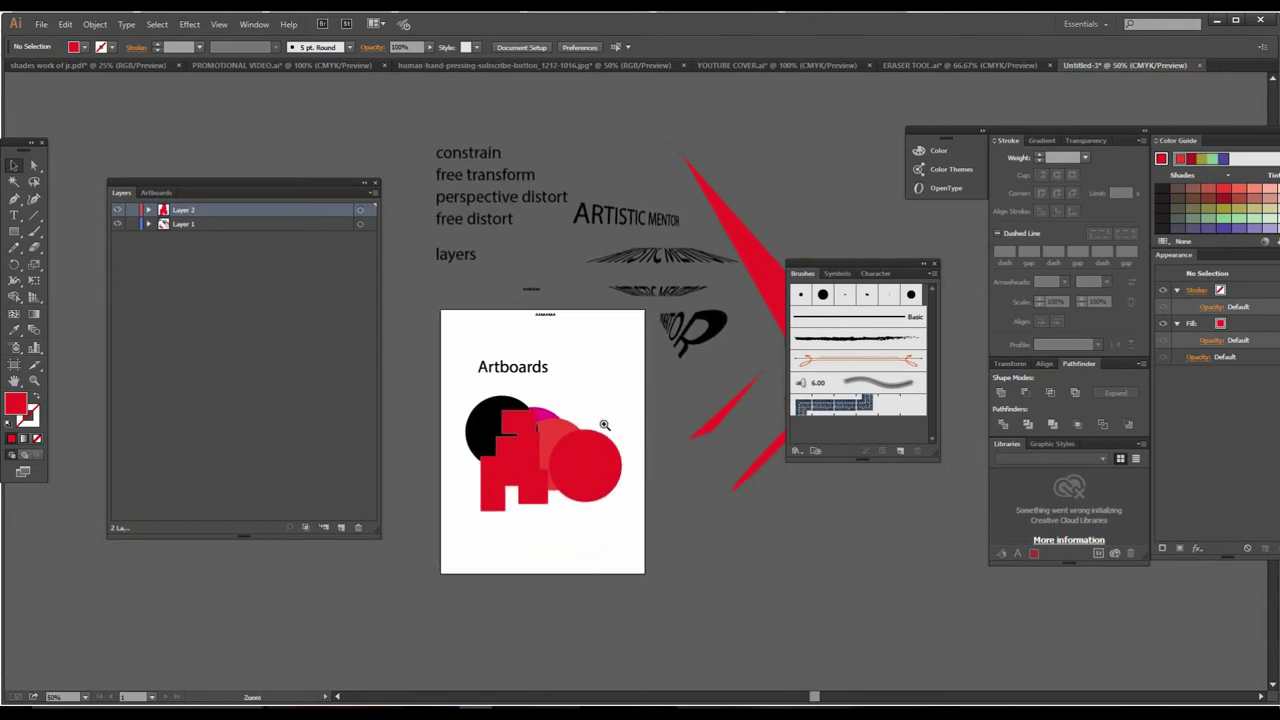
ctrl+click(604, 422)
ctrl+click(607, 360)
drag(607, 360, 622, 394)
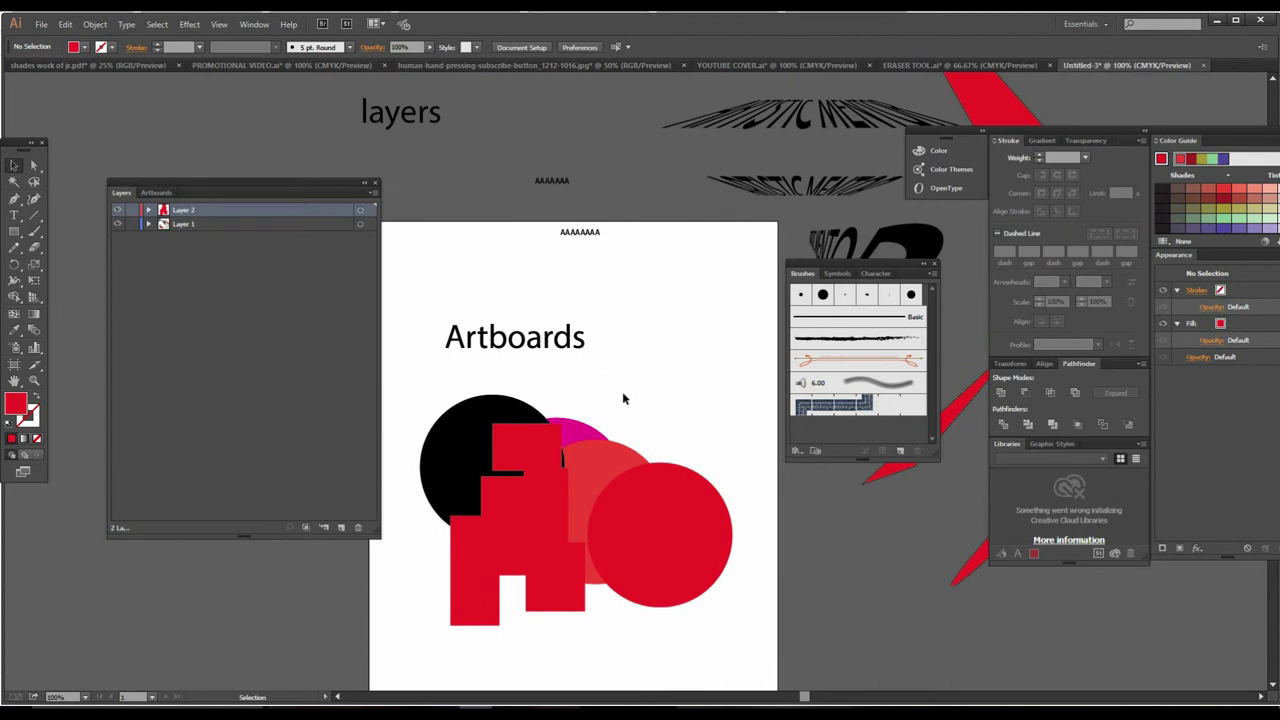
click(14, 365)
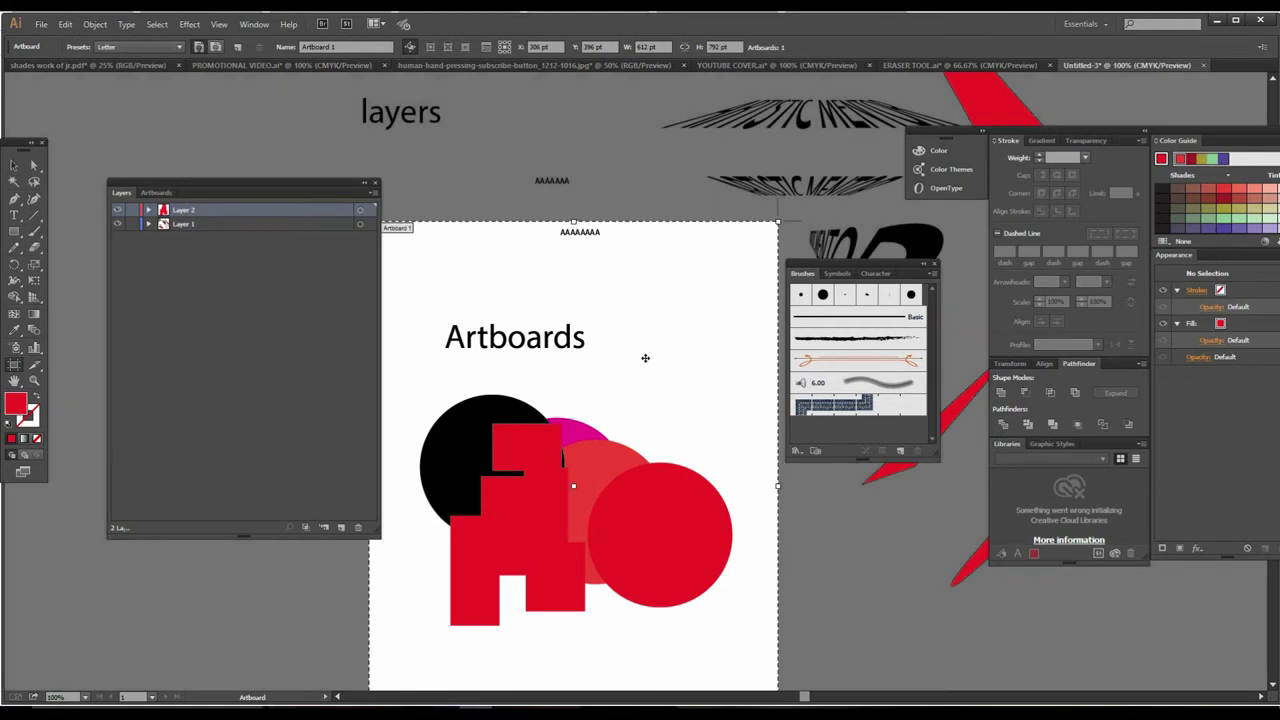
Step: Change the document units to Centimeters in Document Setup, making the artboard 21.59 × 27.94 cm
click(576, 47)
click(41, 24)
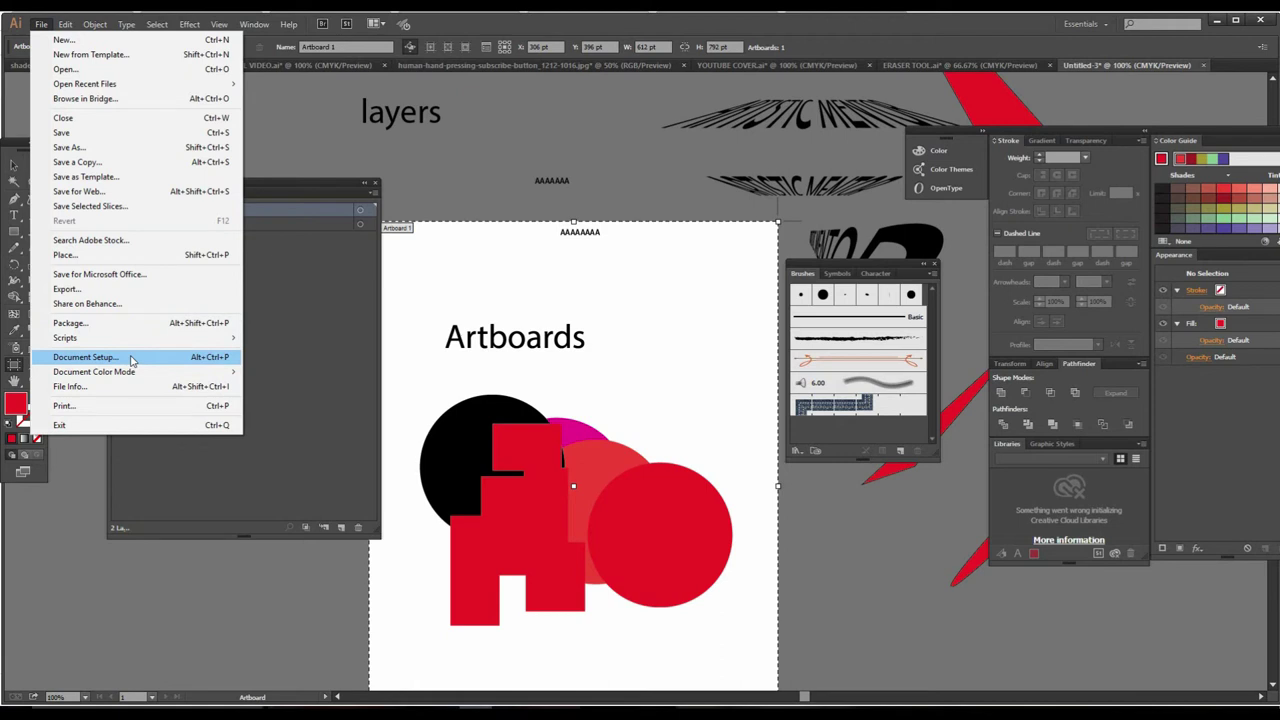
click(131, 360)
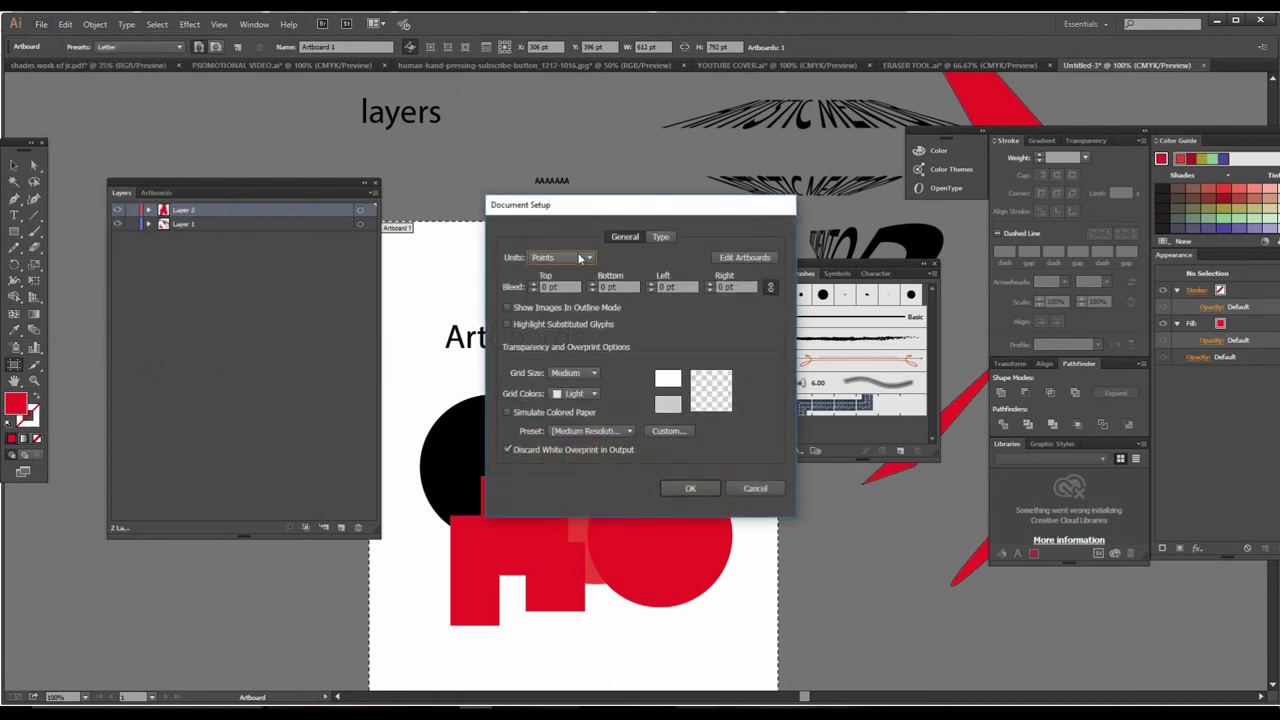
click(579, 258)
click(561, 328)
click(690, 488)
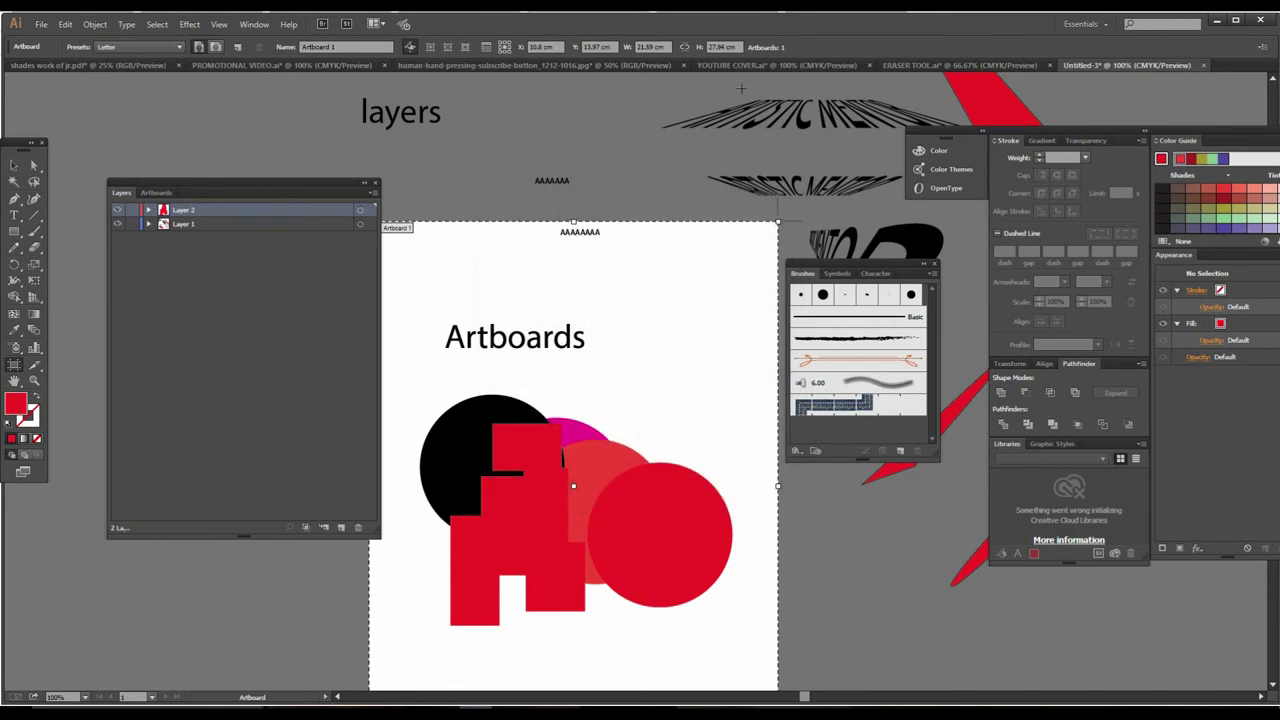
click(716, 47)
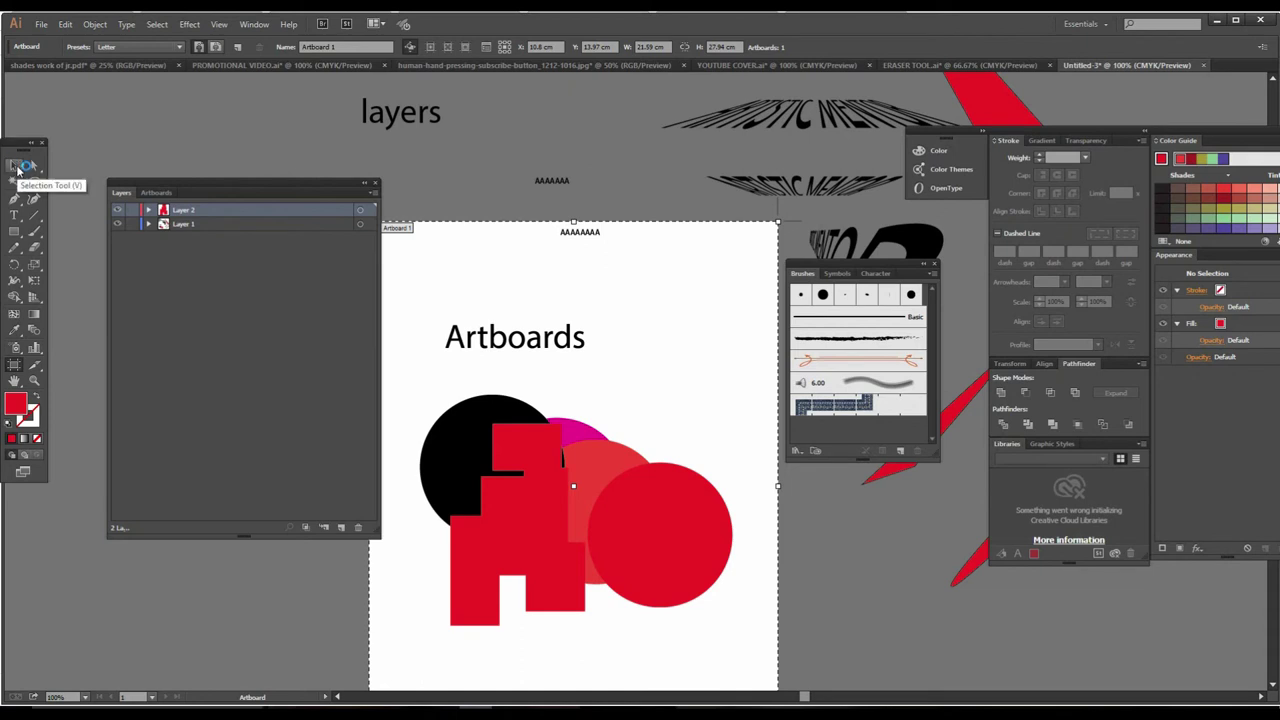
Step: Zoom out to 33.33% and move the red shapes, text and ornament up away from the page
click(17, 170)
key(z)
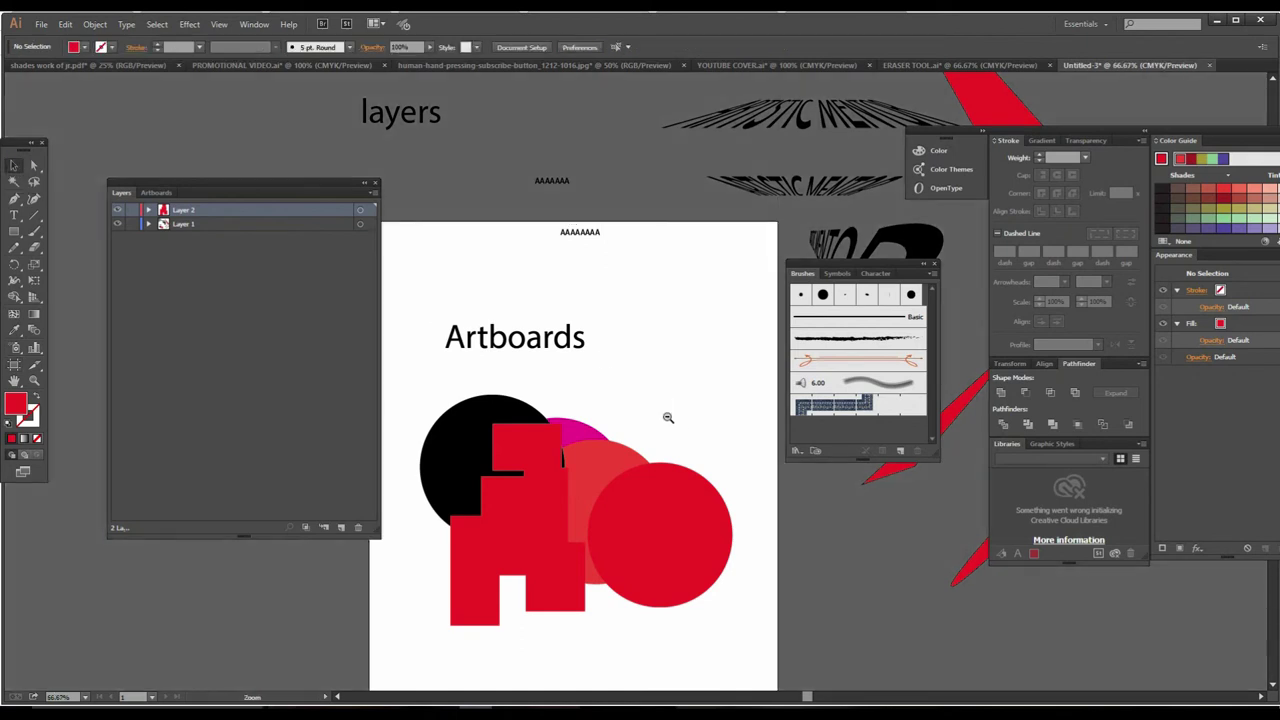
alt+click(666, 417)
alt+click(666, 417)
alt+click(640, 400)
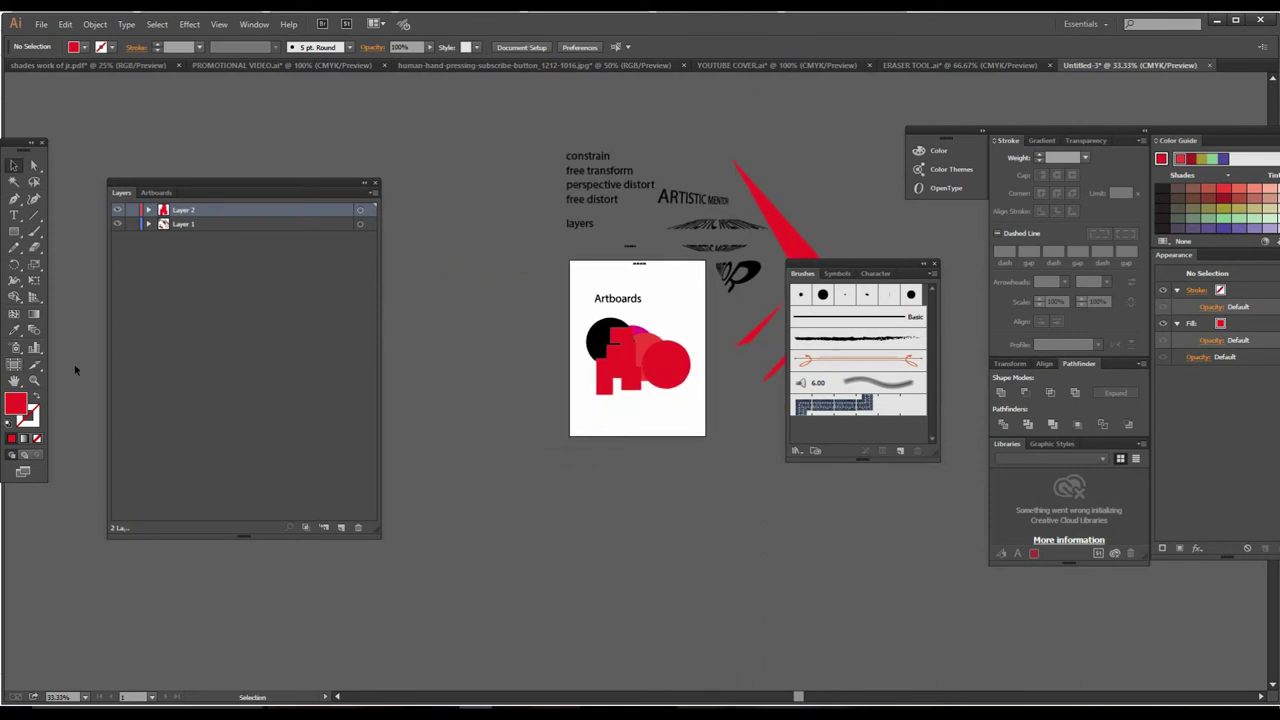
mouse_move(603, 430)
mouse_down()
mouse_move(548, 387)
mouse_move(535, 477)
mouse_move(601, 477)
mouse_up()
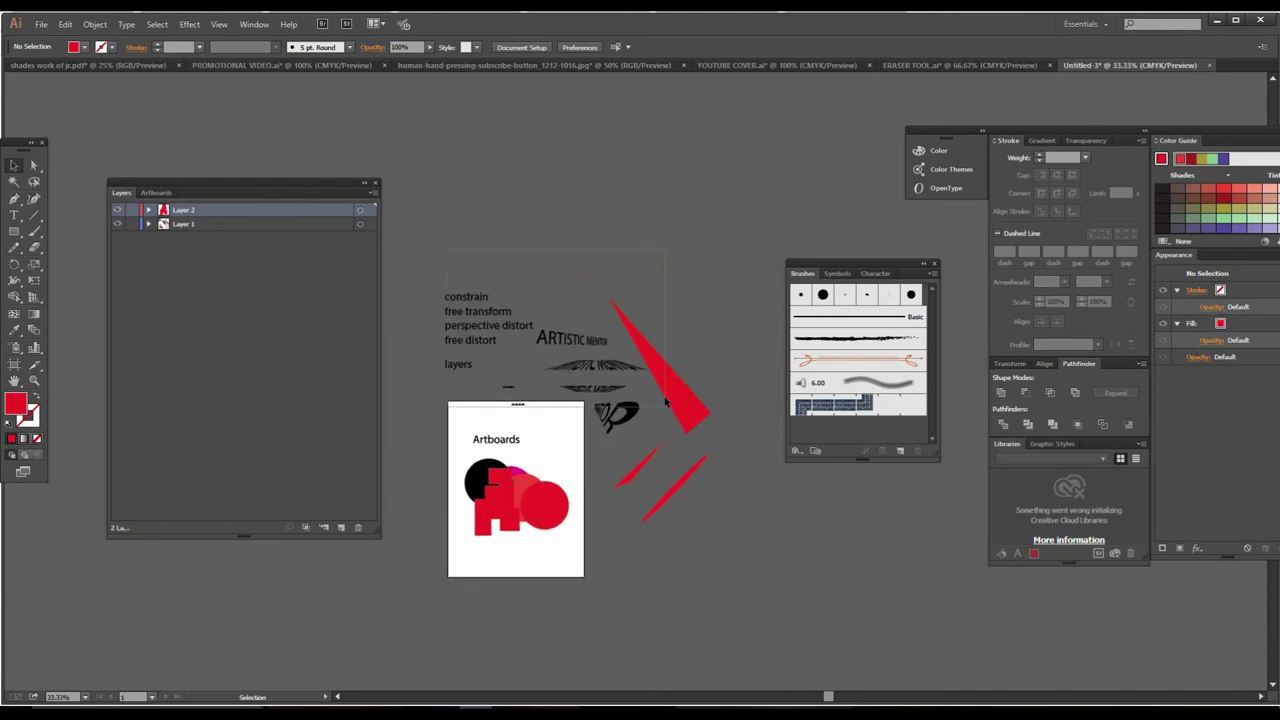
drag(668, 390, 638, 243)
drag(685, 495, 718, 203)
Step: Move the small text above the artboard, then return to artboard editing at 33.33%
key(ctrl+shift+a)
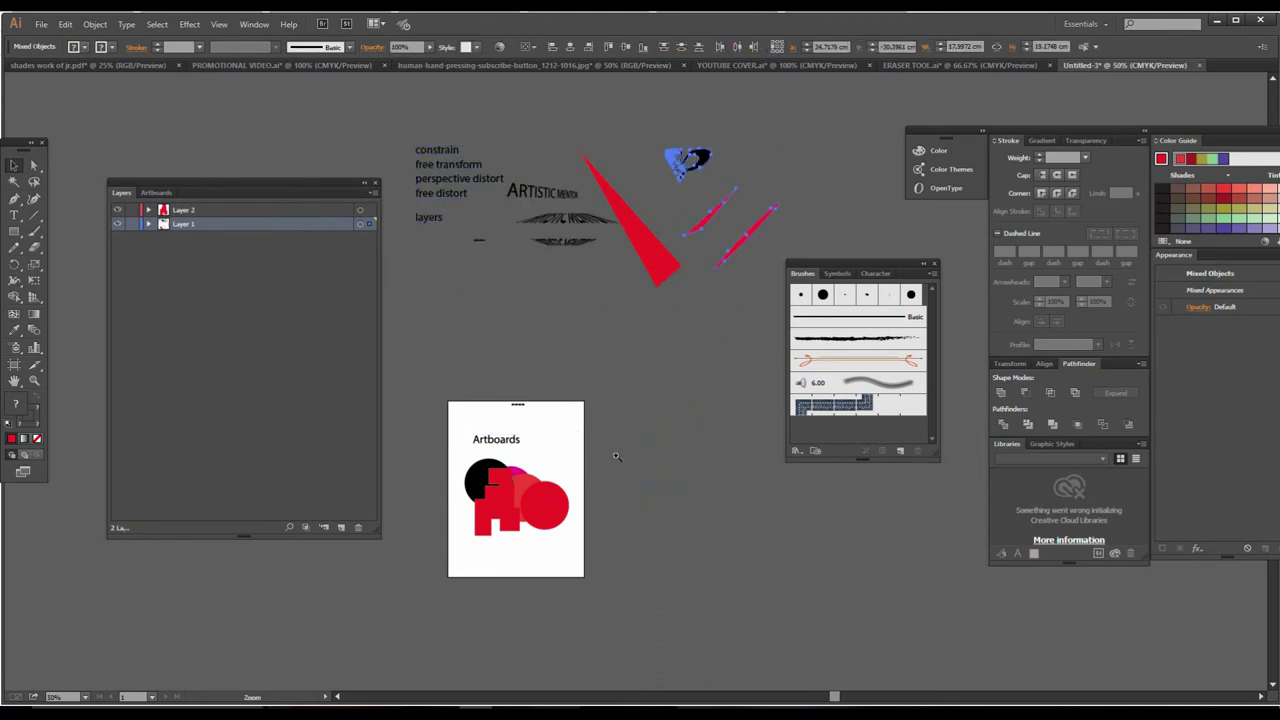
key(ctrl+equal)
mouse_move(479, 382)
mouse_down()
mouse_move(603, 337)
mouse_move(573, 234)
mouse_up()
click(556, 318)
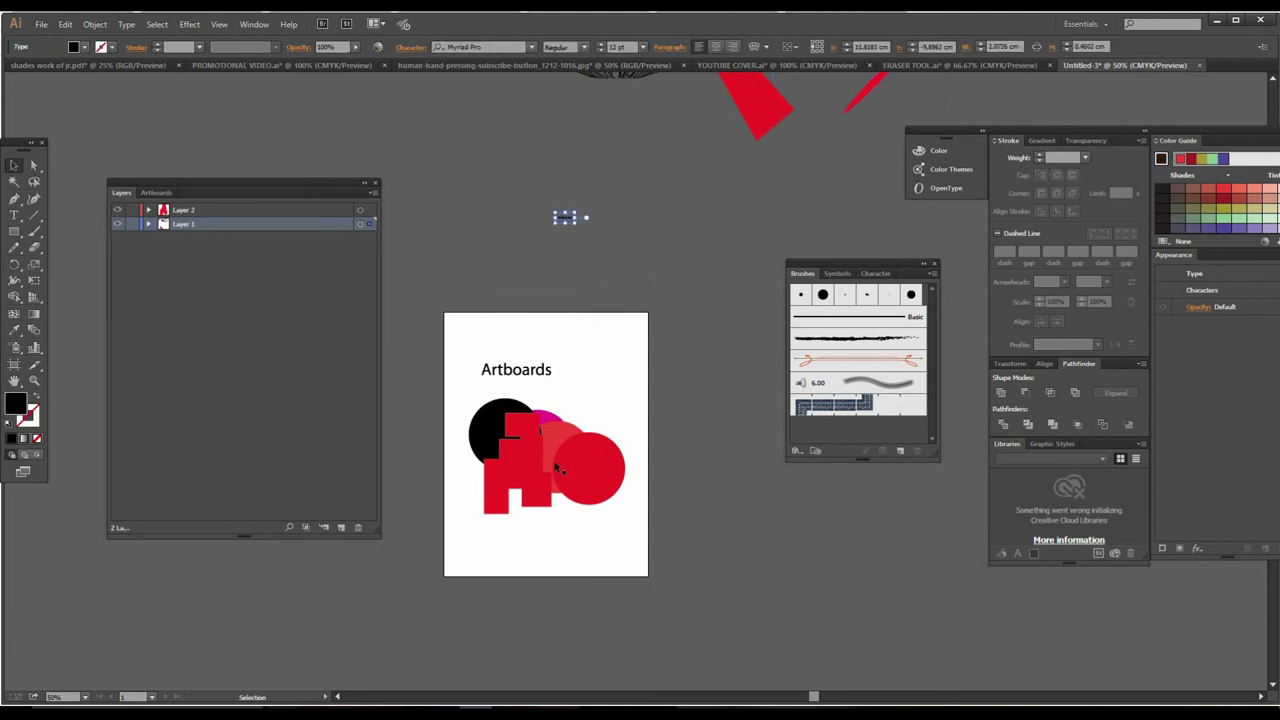
scroll(553, 470, down, 1)
key(ctrl+minus)
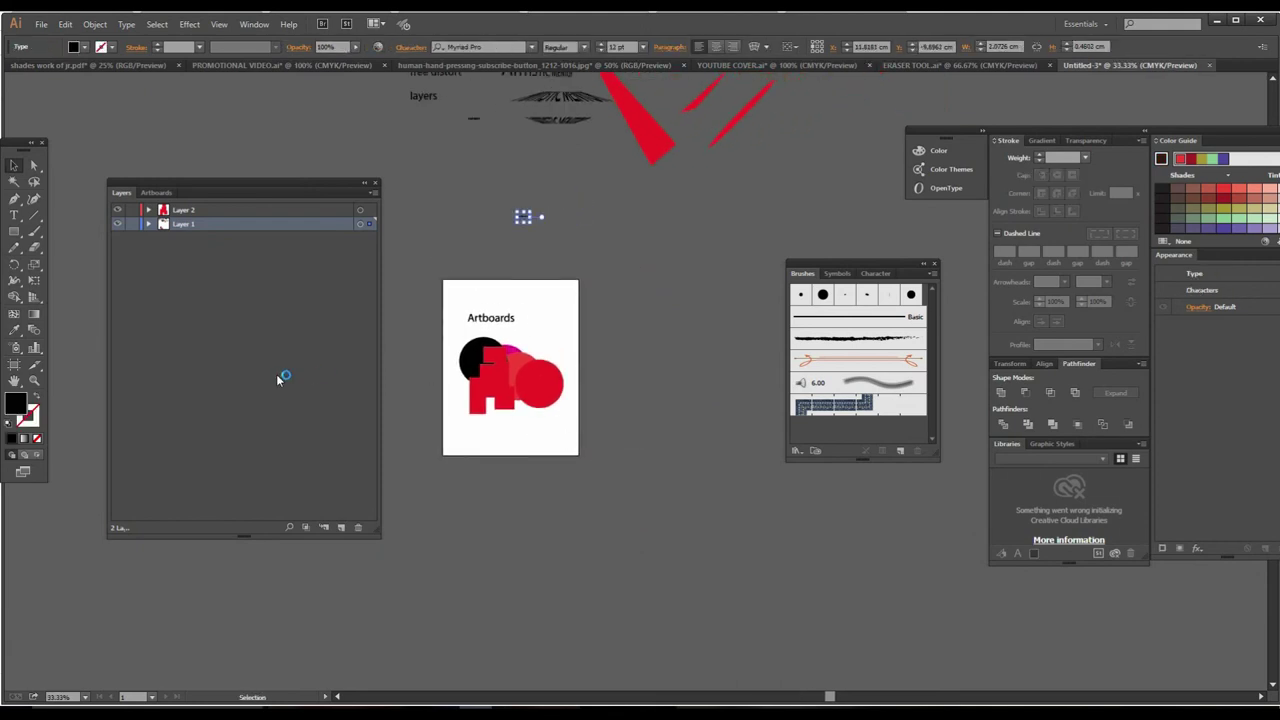
click(14, 364)
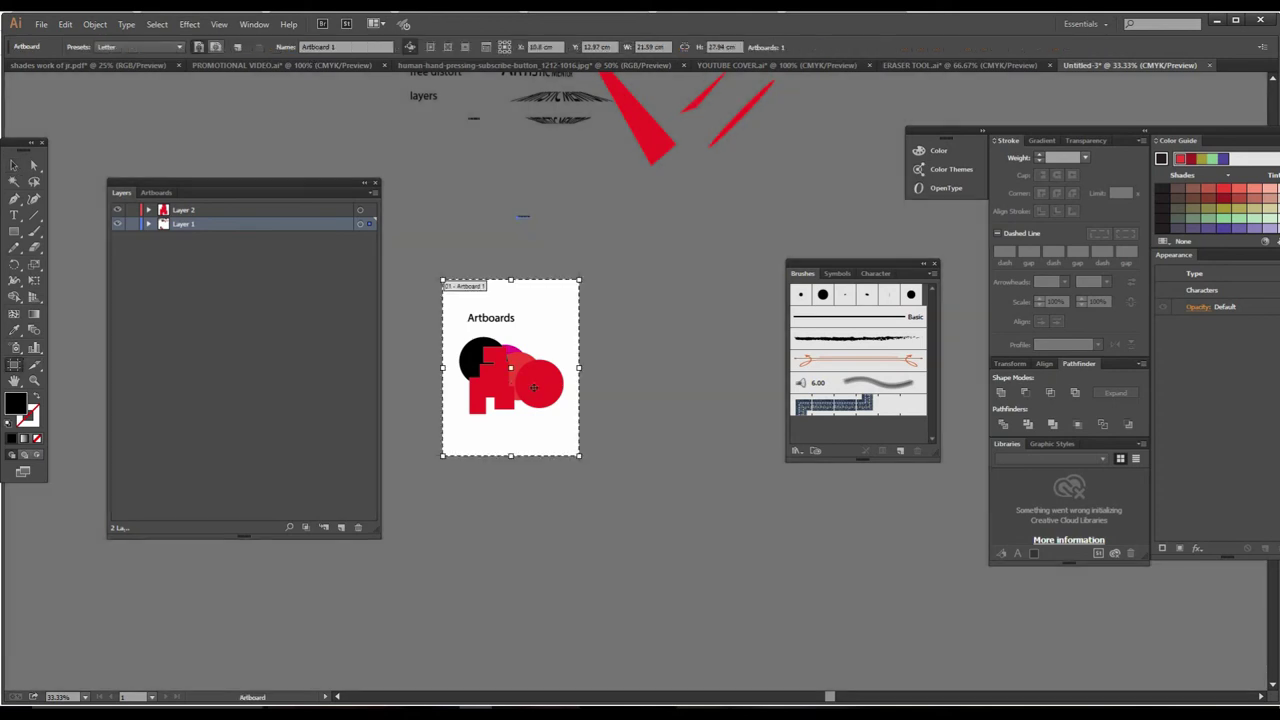
Step: Duplicate the artboard with its artwork into a row of four artboards
drag(574, 390, 531, 373)
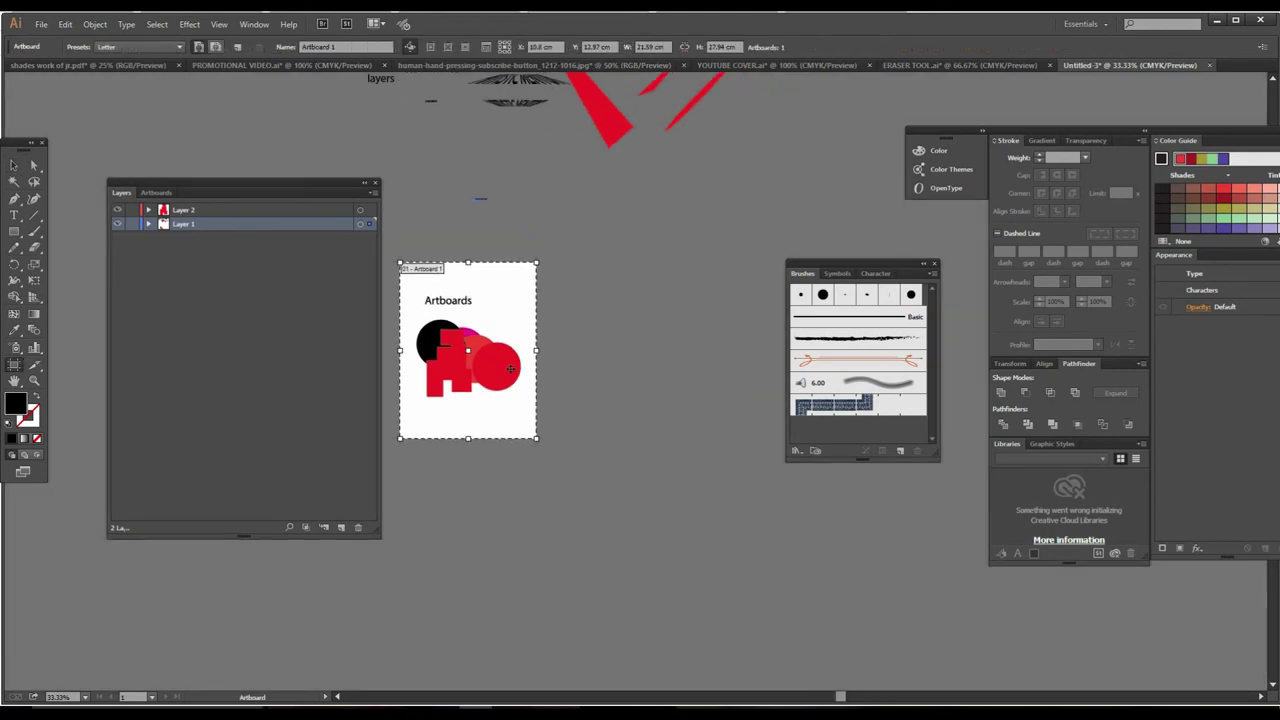
drag(510, 373, 664, 373)
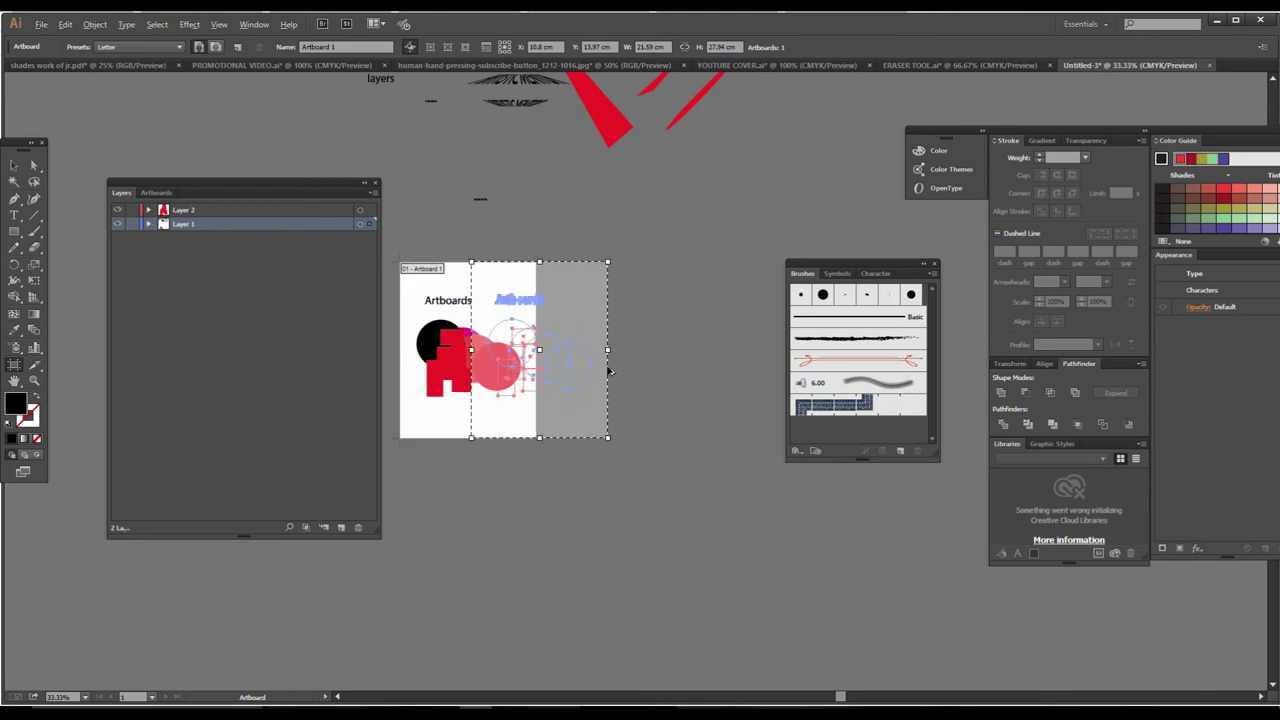
mouse_move(664, 373)
mouse_down()
mouse_move(666, 390)
mouse_move(547, 398)
mouse_move(668, 393)
mouse_up()
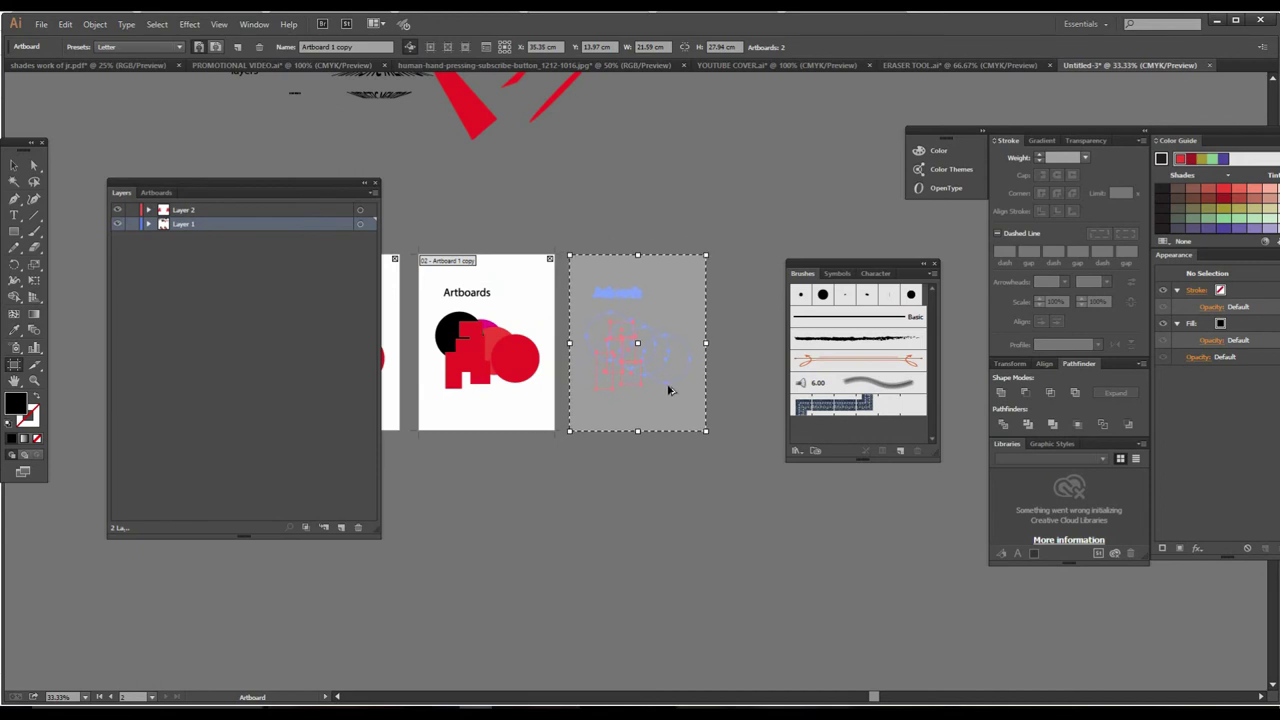
mouse_move(668, 393)
mouse_down()
mouse_move(499, 379)
mouse_move(623, 386)
mouse_up()
mouse_move(520, 390)
mouse_down()
mouse_move(655, 377)
mouse_move(659, 365)
mouse_up()
Step: Delete the third and fourth artboards, keeping Artboard 1 and one copy
alt+click(659, 387)
alt+click(659, 387)
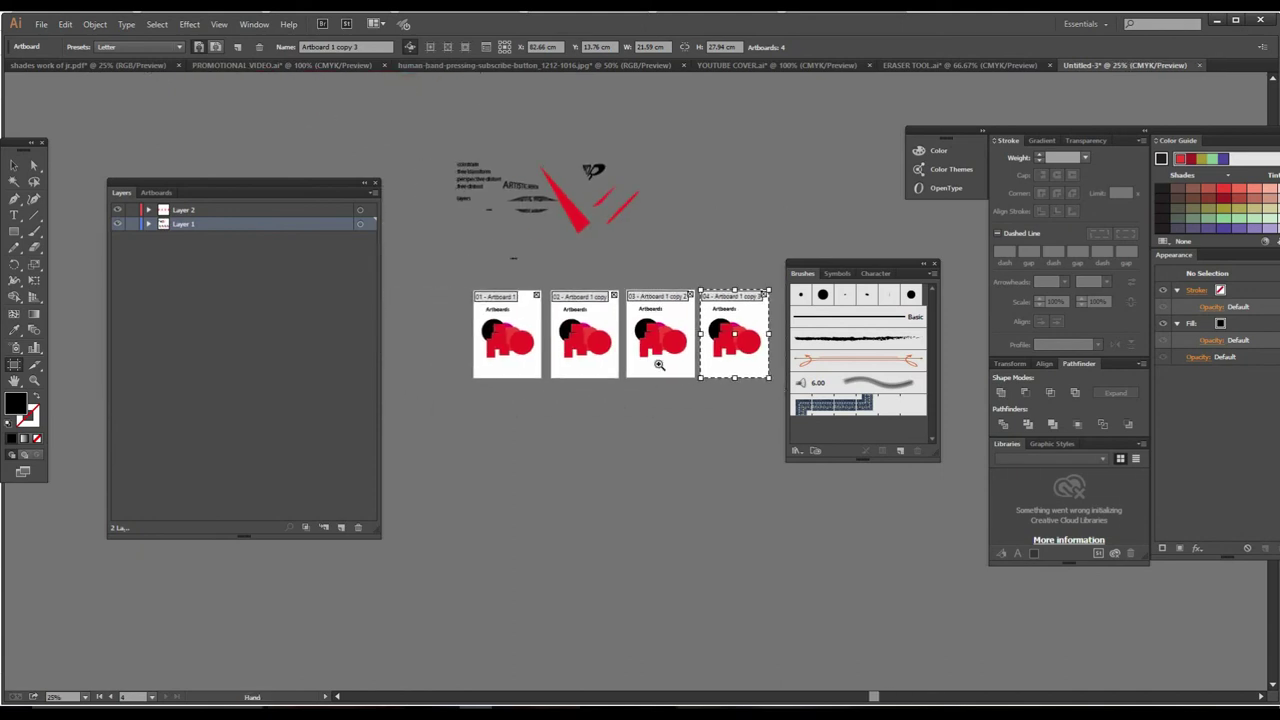
click(659, 365)
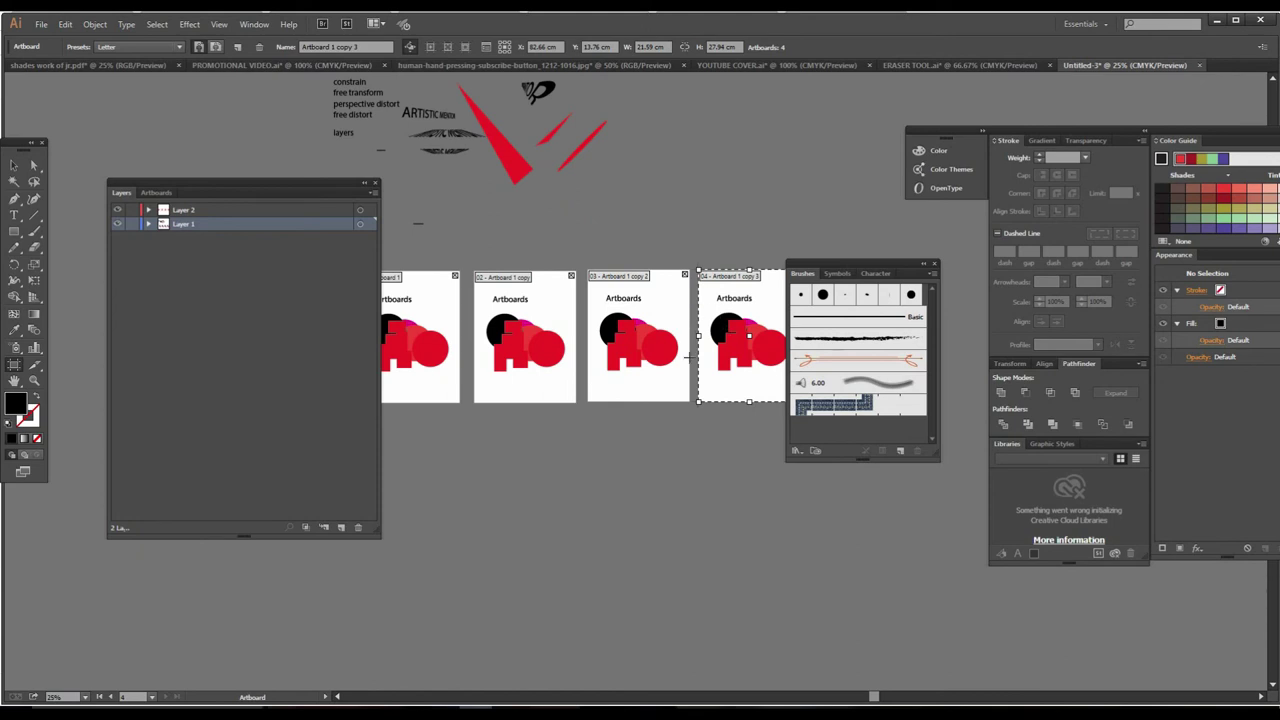
key(Delete)
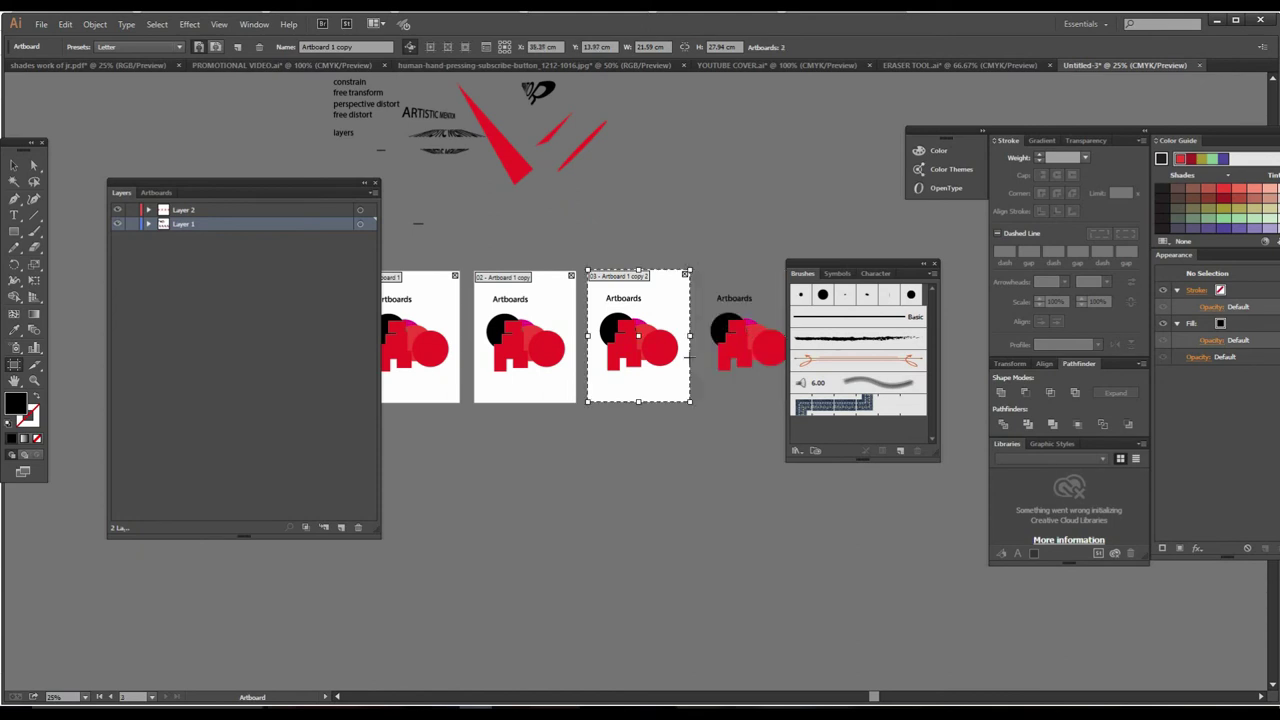
key(Delete)
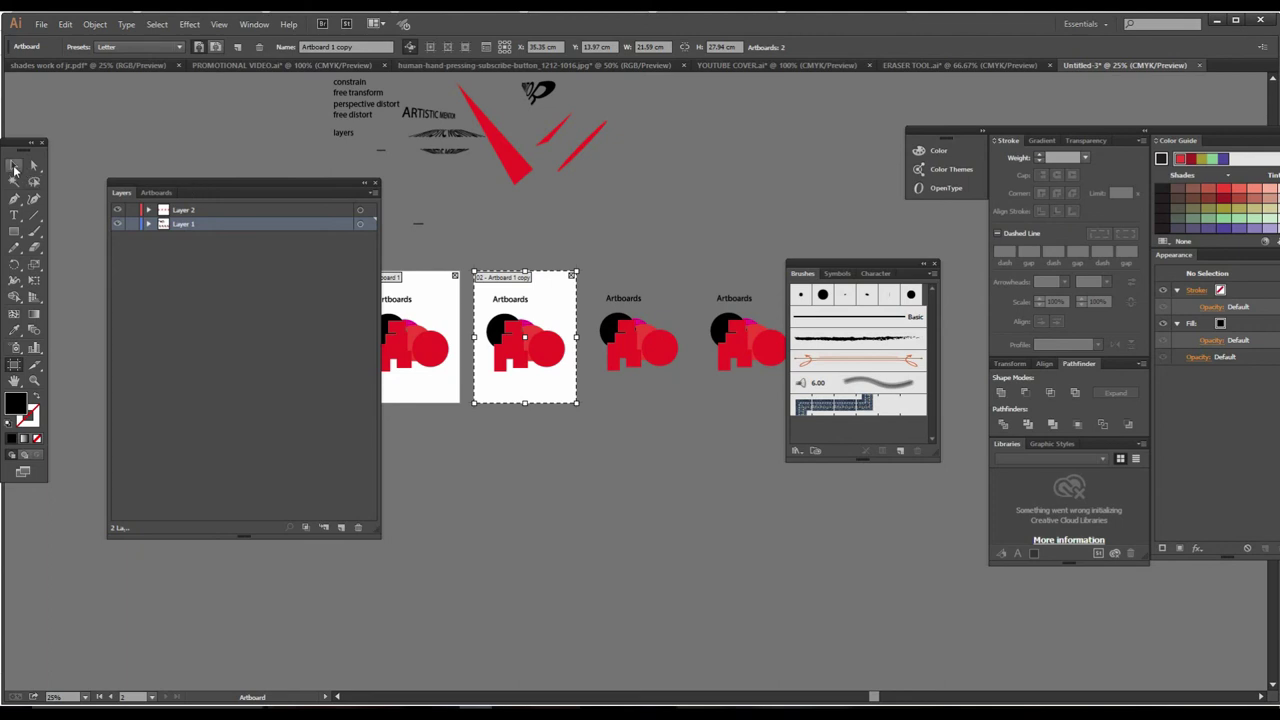
Step: Select and delete the leftover copied artwork beside the two artboards
click(14, 165)
key(ctrl+minus)
mouse_move(671, 351)
mouse_down()
mouse_move(585, 366)
mouse_move(681, 438)
mouse_up()
key(Delete)
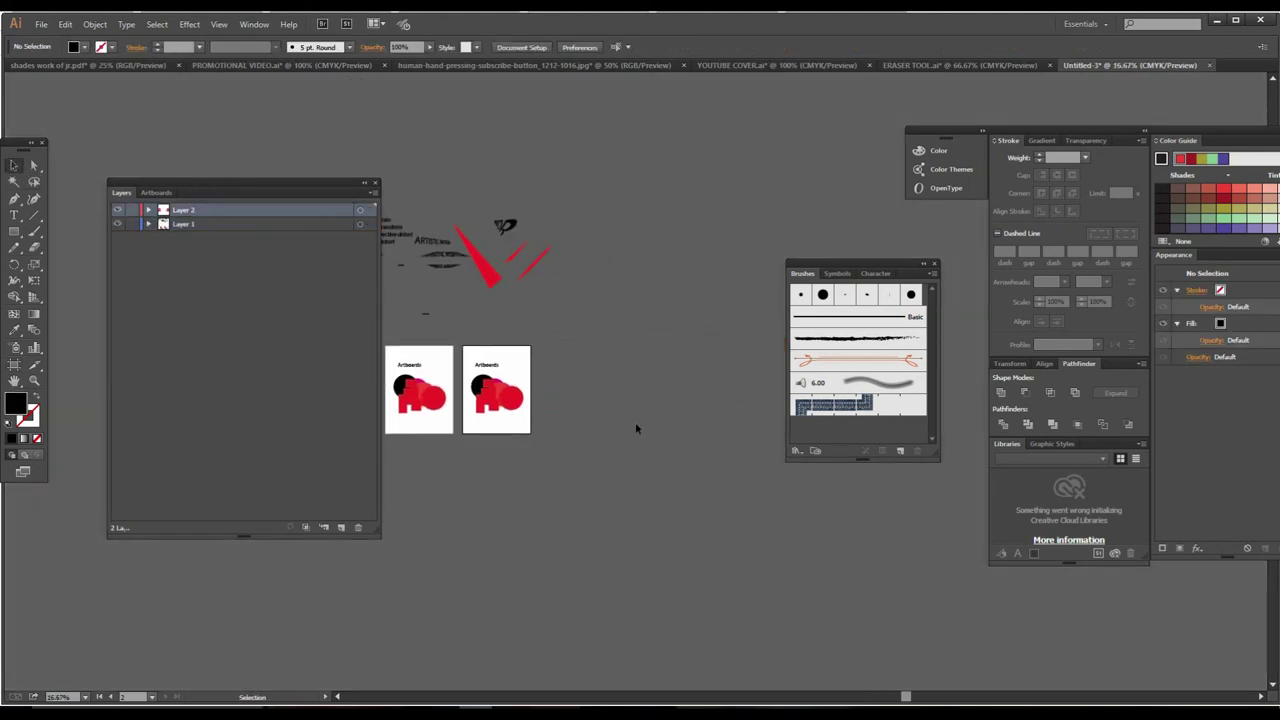
Step: Zoom in on the two artboards and narrow the Layers panel
click(565, 377)
drag(611, 415, 676, 415)
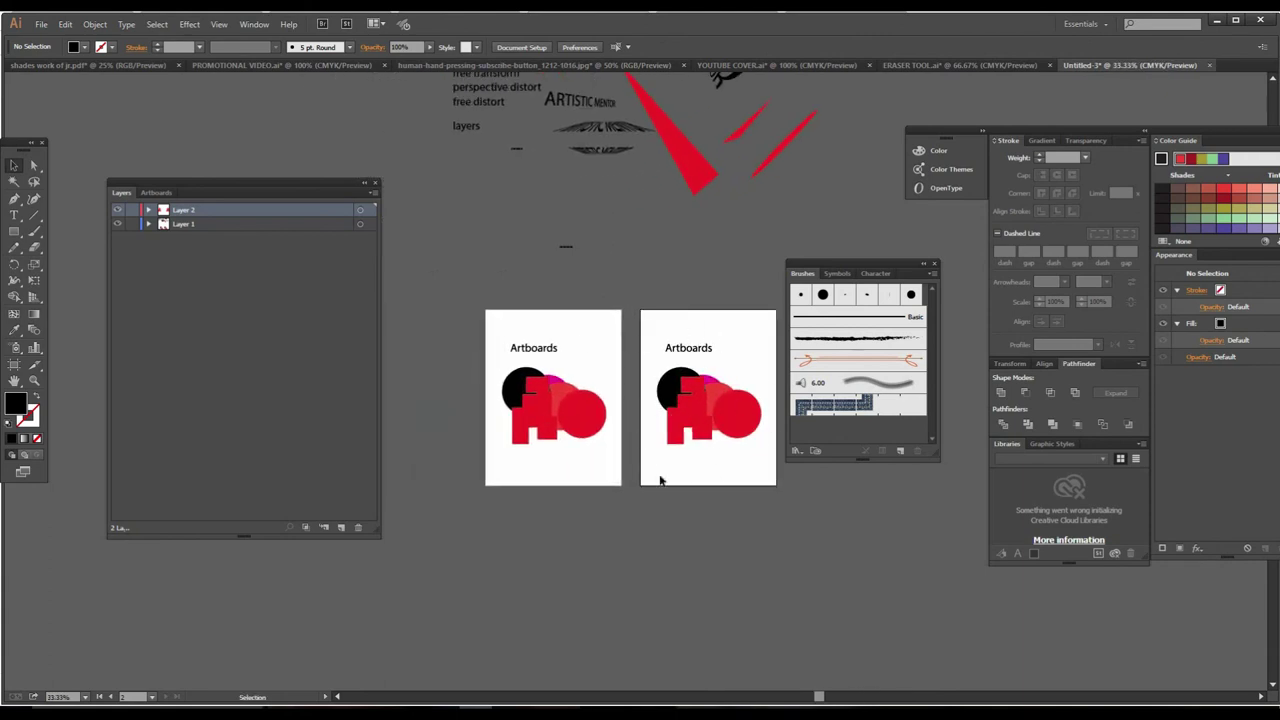
mouse_move(651, 446)
mouse_down()
mouse_move(611, 446)
mouse_move(716, 447)
mouse_move(742, 394)
mouse_up()
click(674, 429)
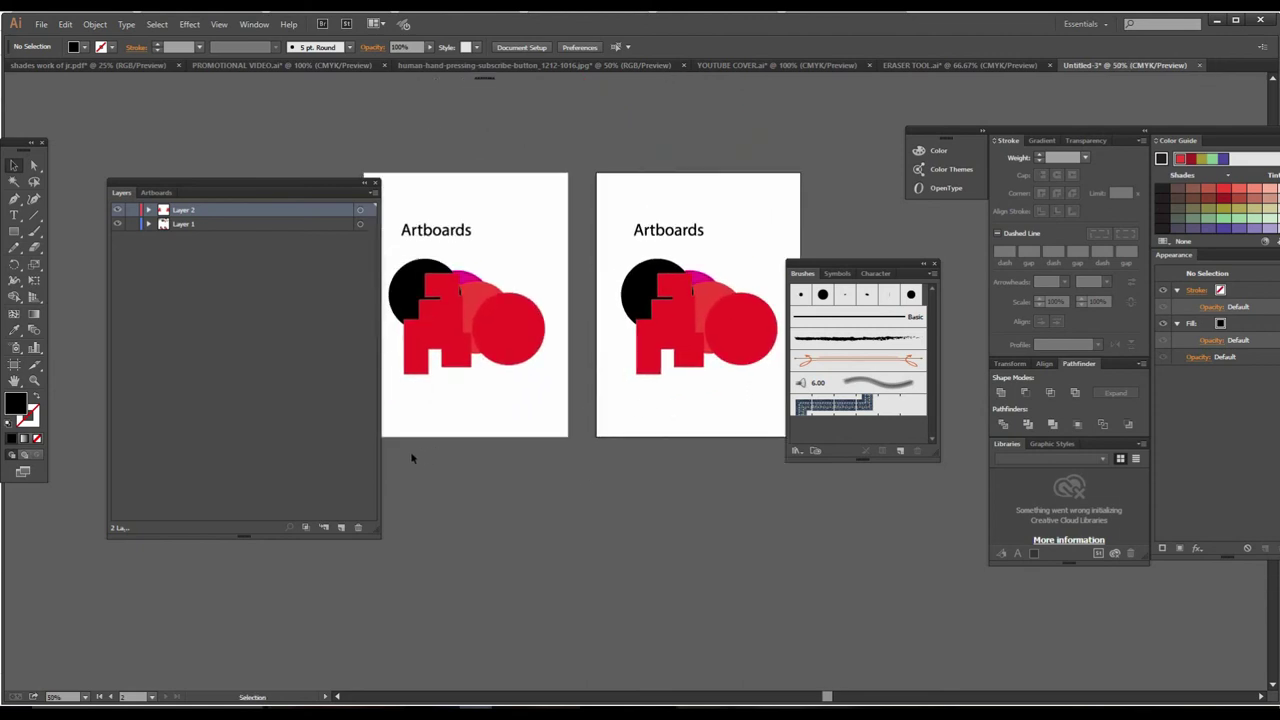
drag(382, 453, 261, 453)
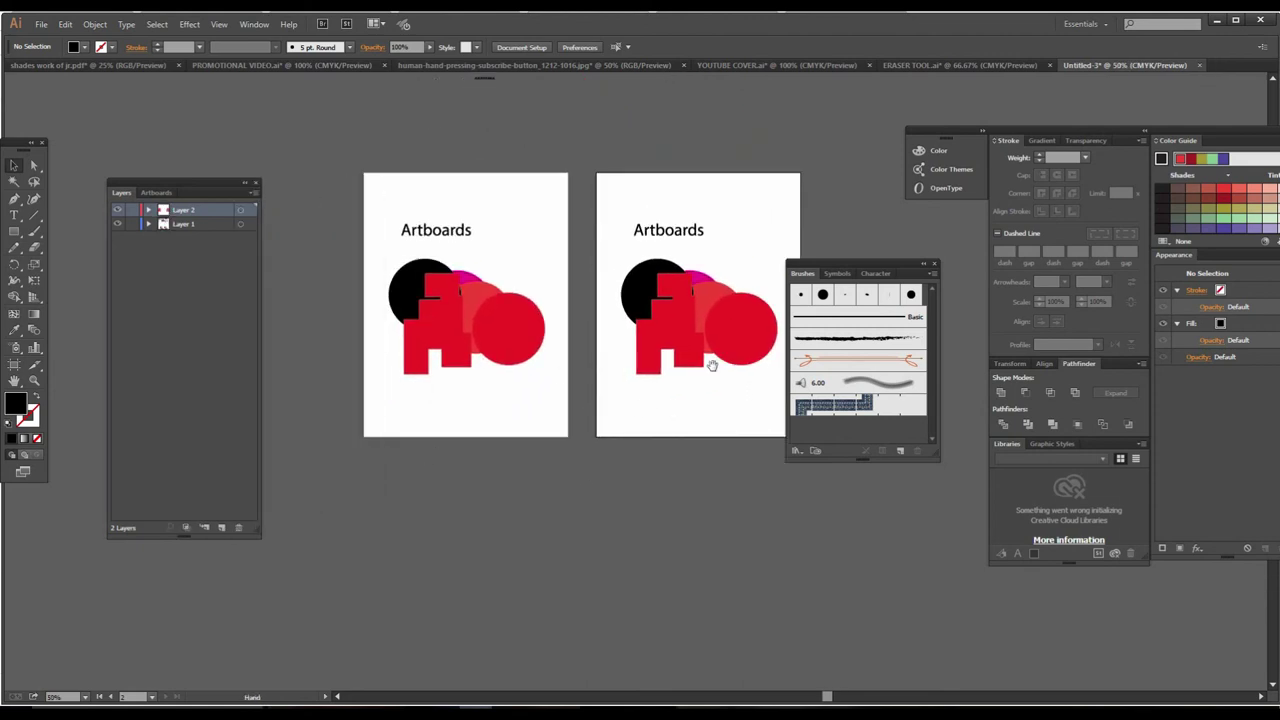
drag(677, 343, 607, 372)
Step: Show the Artboards panel listing Artboard 1 and Artboard 1 copy, then zoom out
click(156, 192)
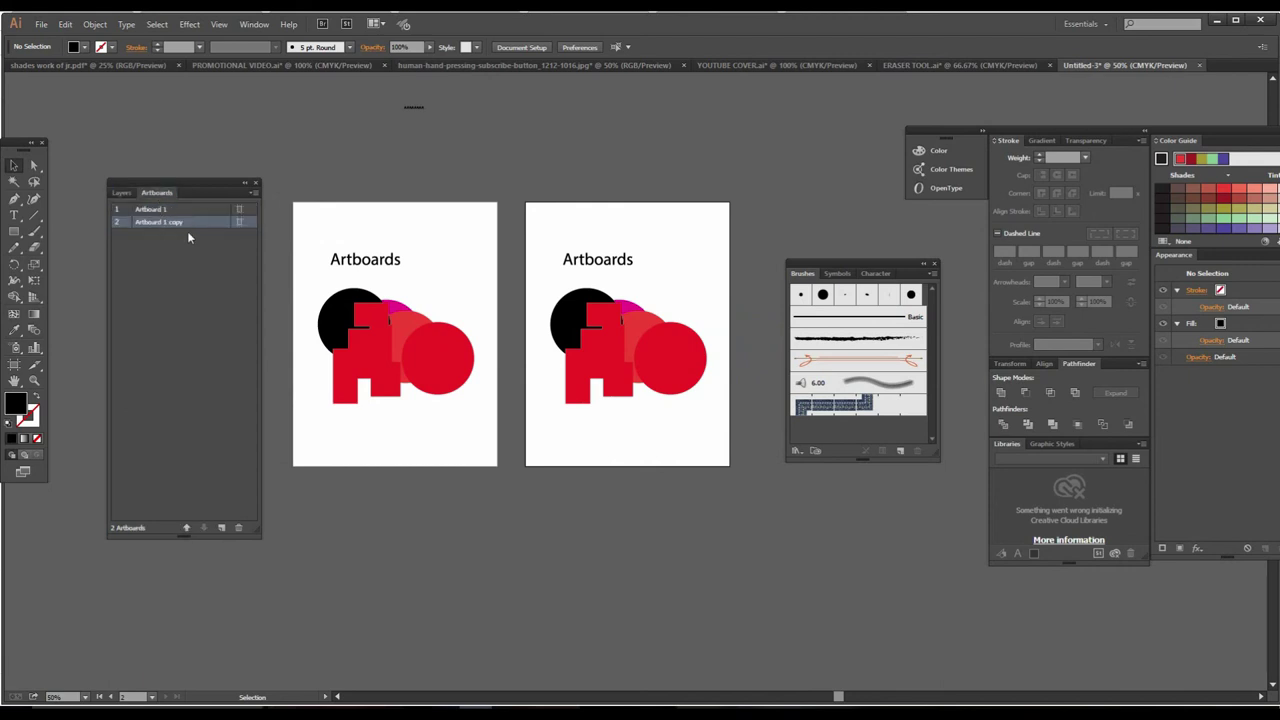
key(ctrl+minus)
key(ctrl+minus)
drag(654, 391, 446, 371)
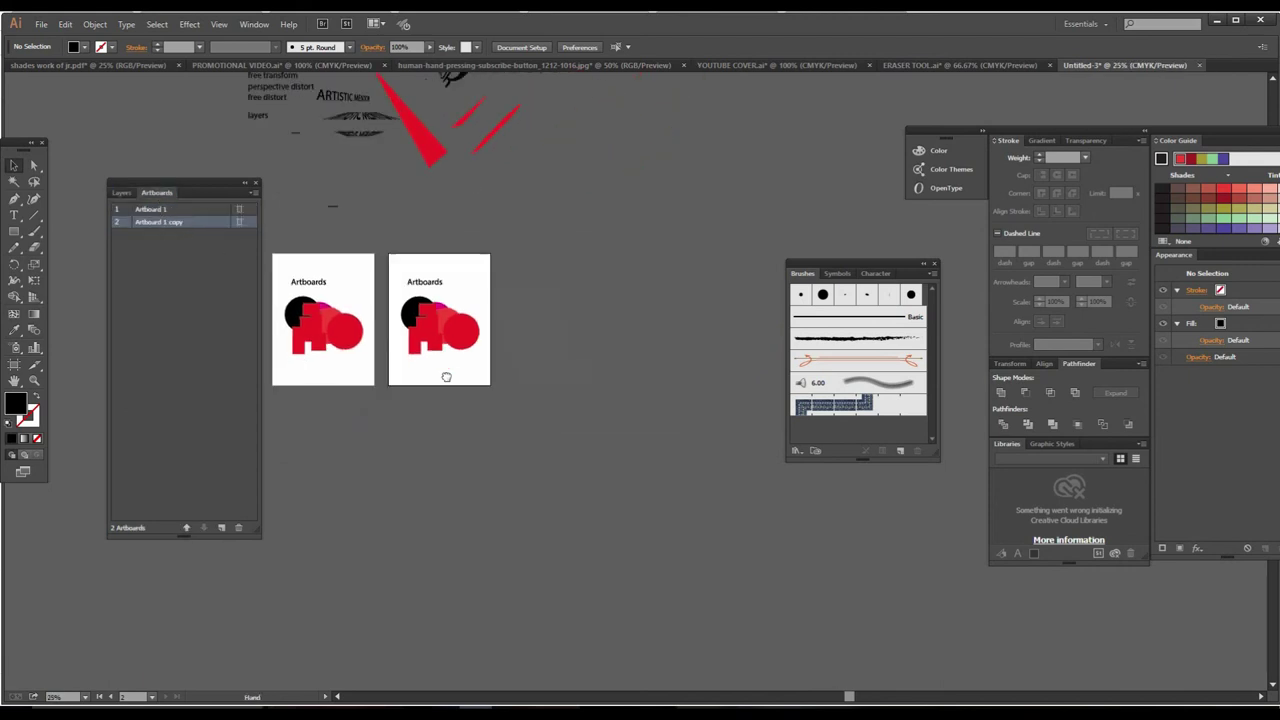
Step: Alt-drag artboards with the Artboard tool to create copies through Artboard 1 copy 9
click(15, 364)
mouse_move(424, 365)
mouse_down()
mouse_move(576, 366)
mouse_move(605, 482)
mouse_move(397, 598)
mouse_up()
mouse_move(727, 596)
mouse_down()
mouse_move(735, 630)
mouse_move(990, 656)
mouse_move(563, 629)
mouse_move(589, 641)
mouse_up()
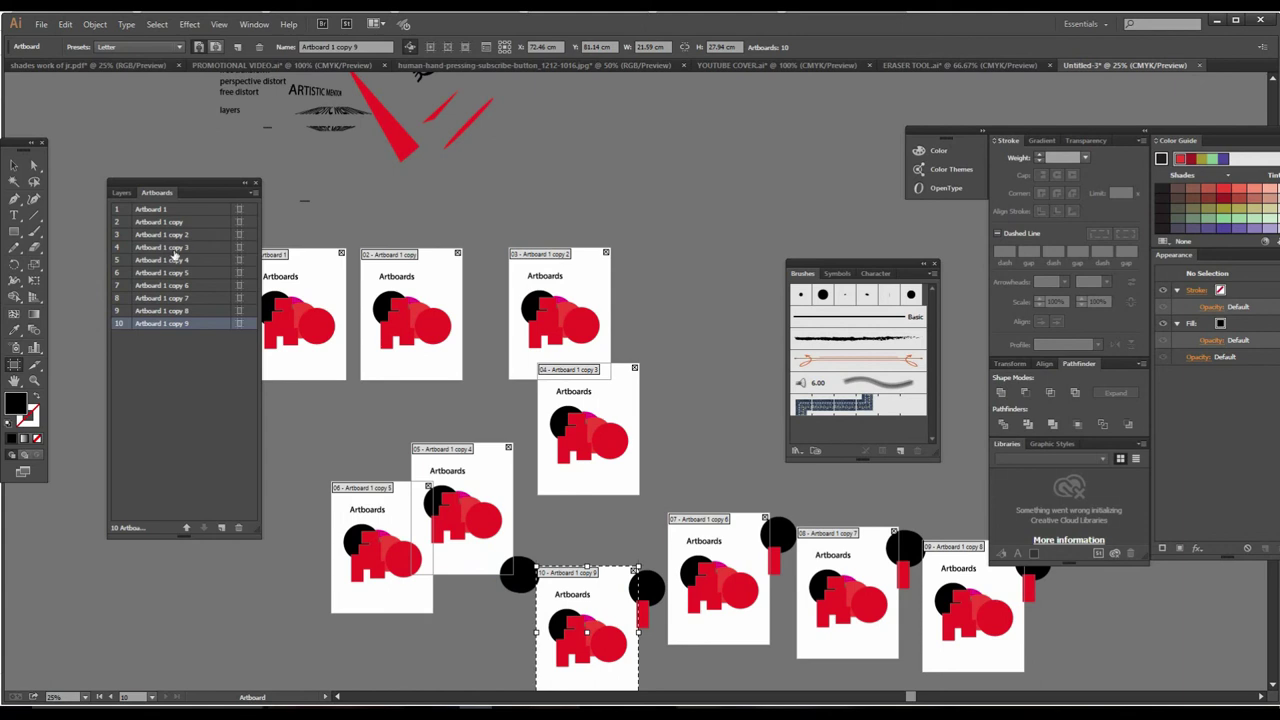
click(177, 248)
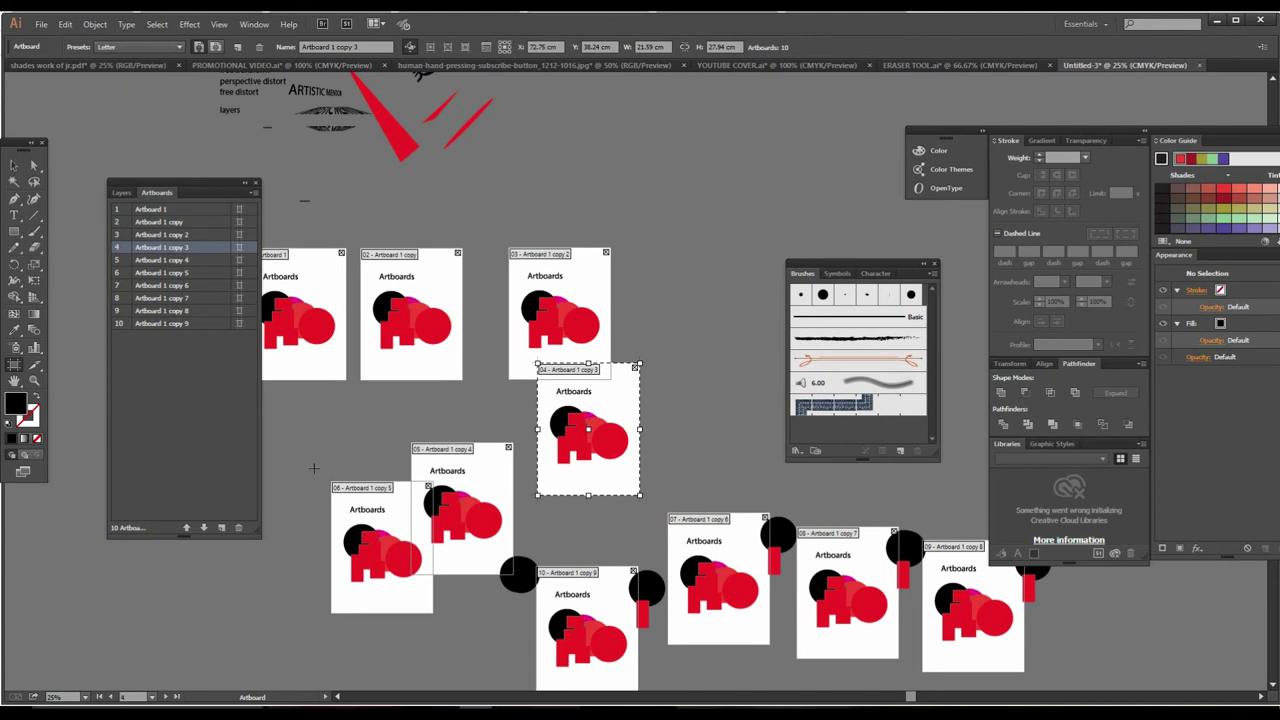
Step: Delete Artboard 1 copy 3, copy 2 and copy 9 from the Artboards panel
click(242, 529)
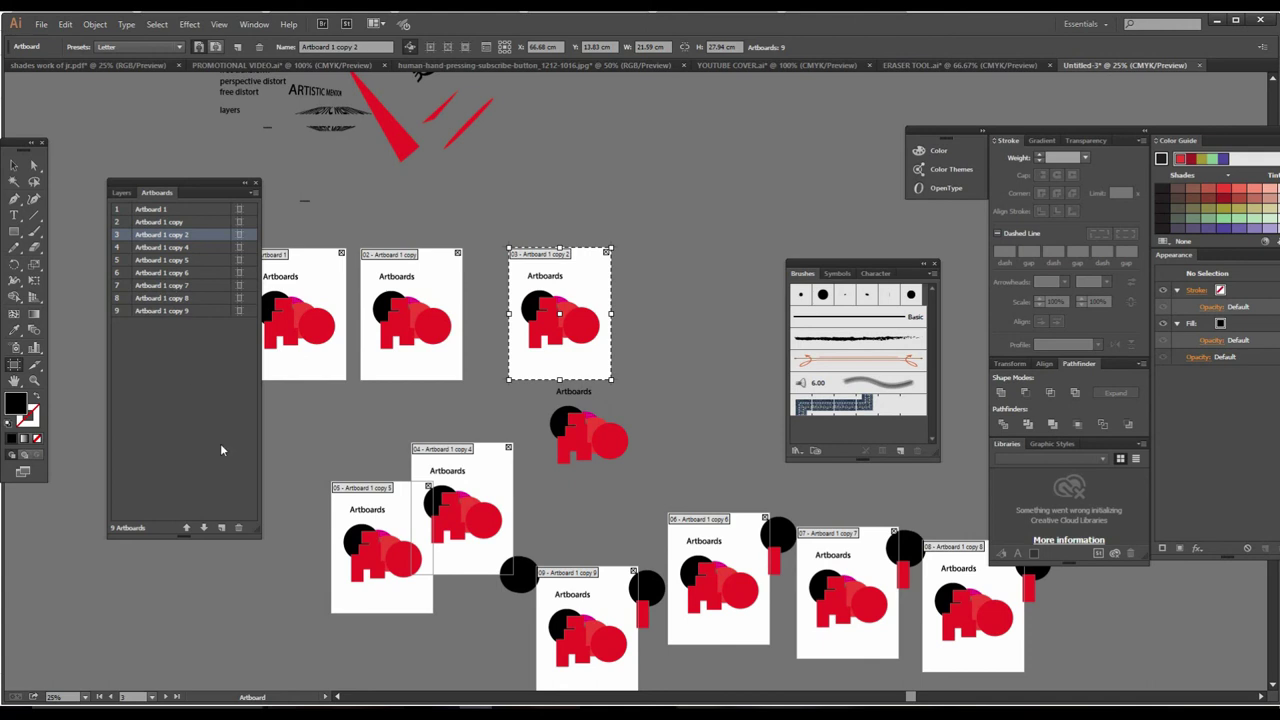
click(239, 529)
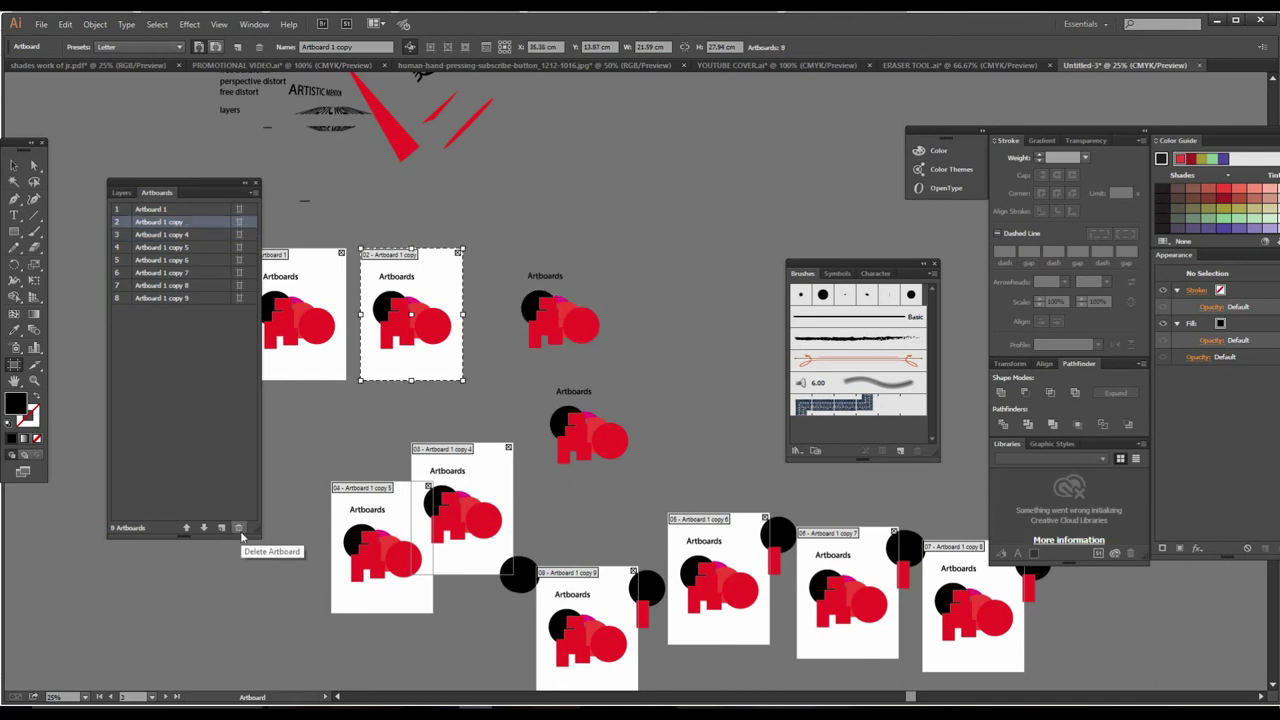
click(172, 298)
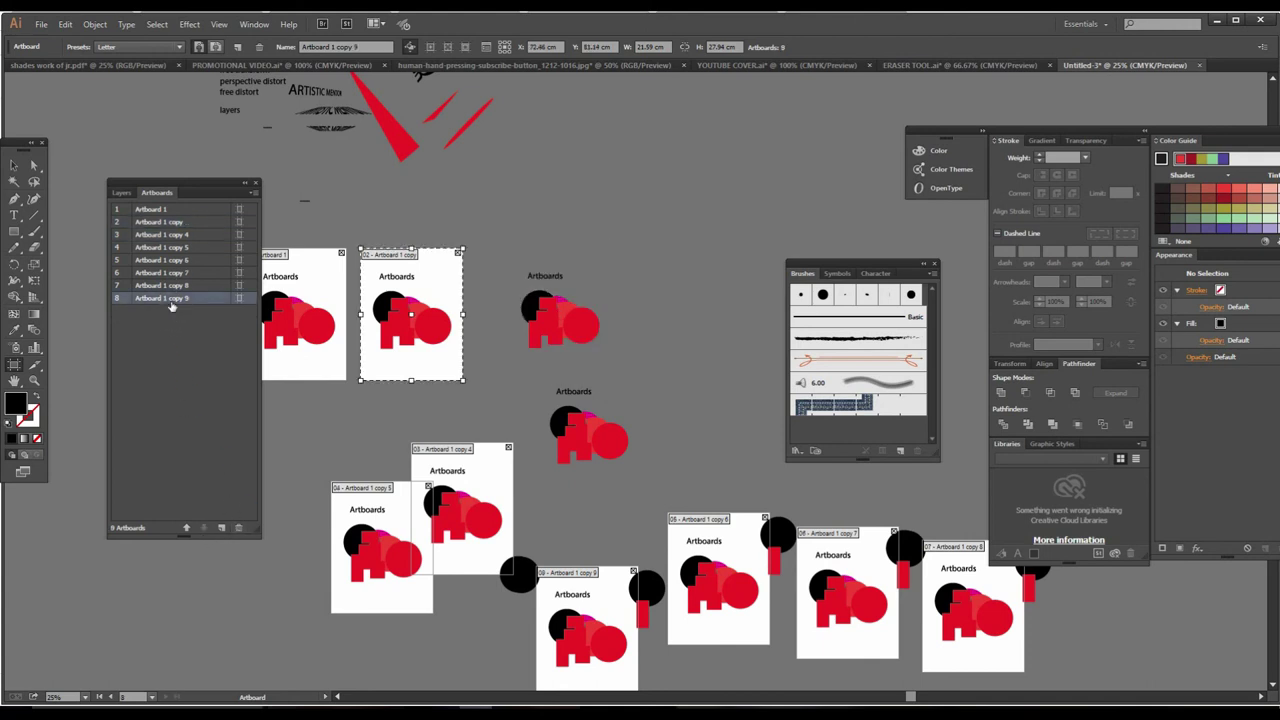
click(239, 527)
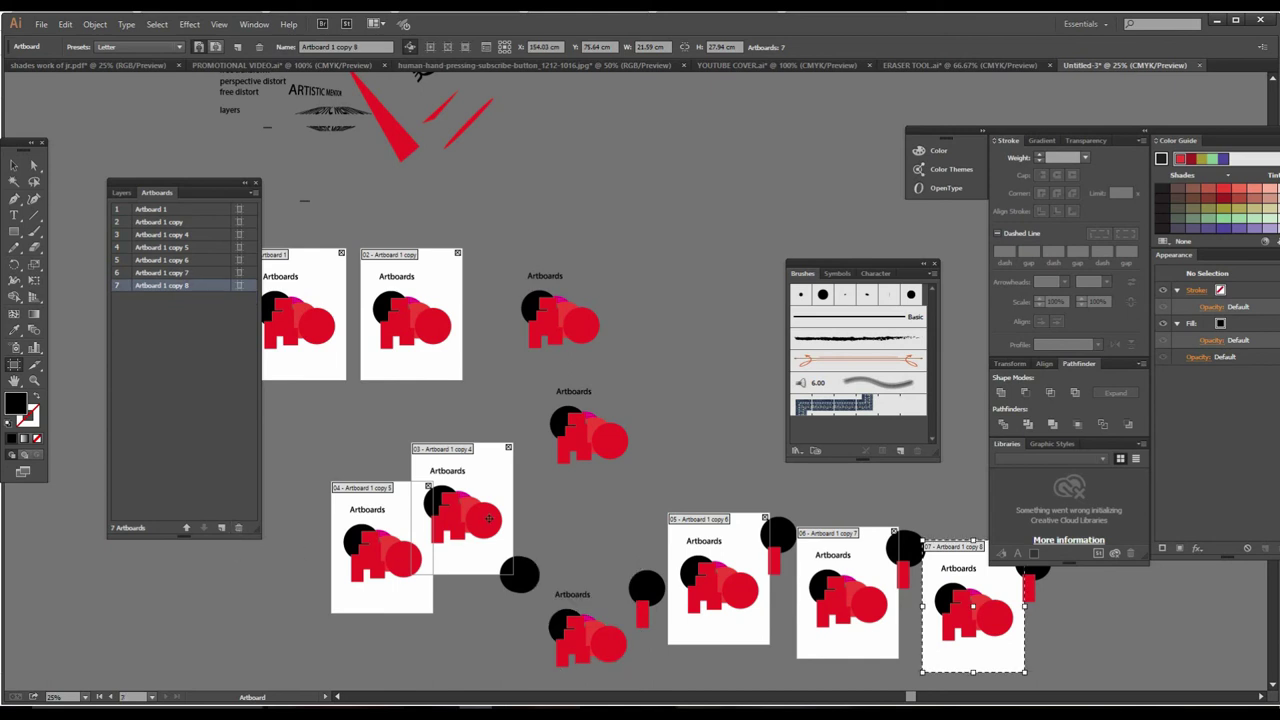
Step: Delete the remaining extra artboards, including copy 4 and copy 8, on the canvas
click(493, 487)
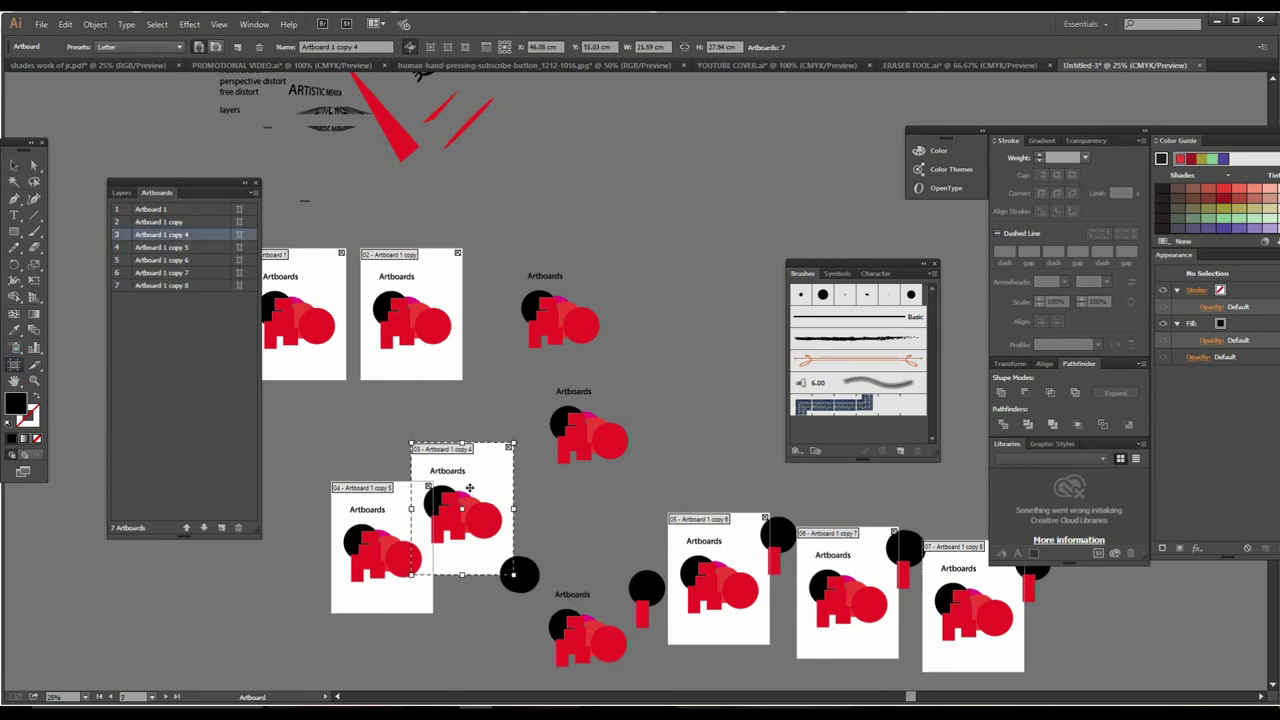
key(Delete)
click(398, 521)
key(Delete)
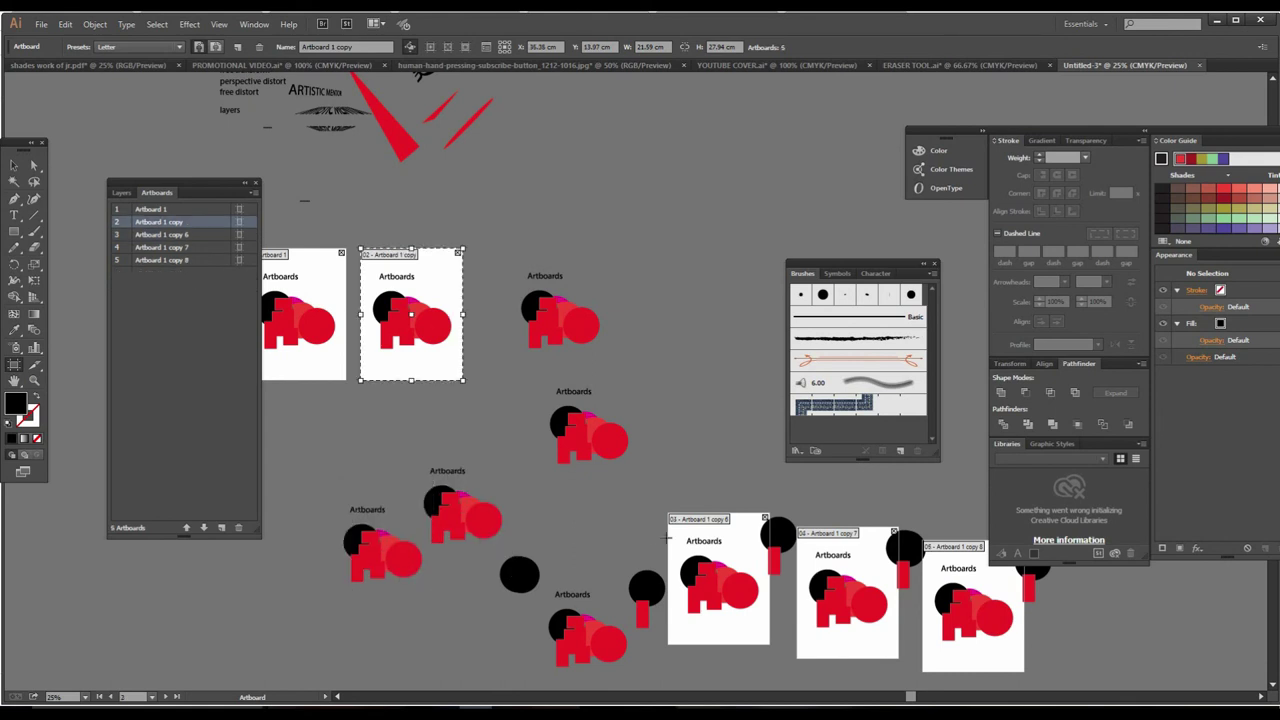
click(705, 529)
key(Delete)
click(868, 557)
key(Delete)
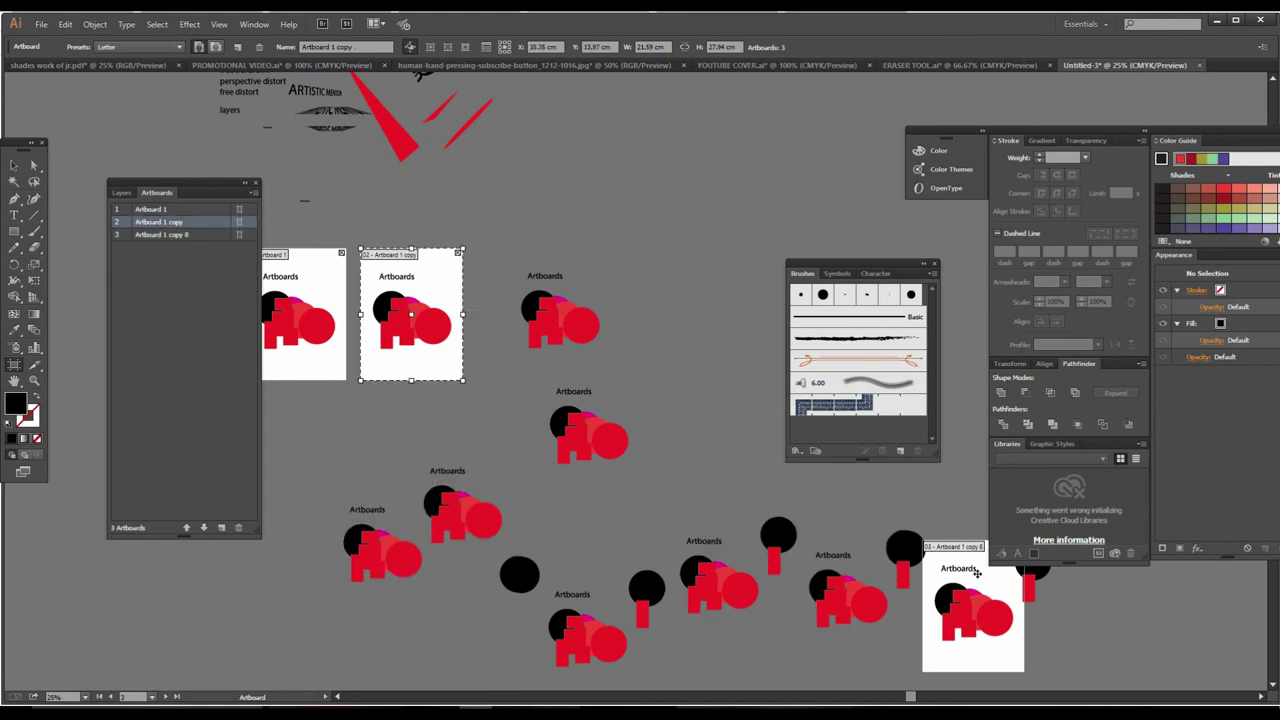
click(977, 573)
key(Delete)
click(14, 165)
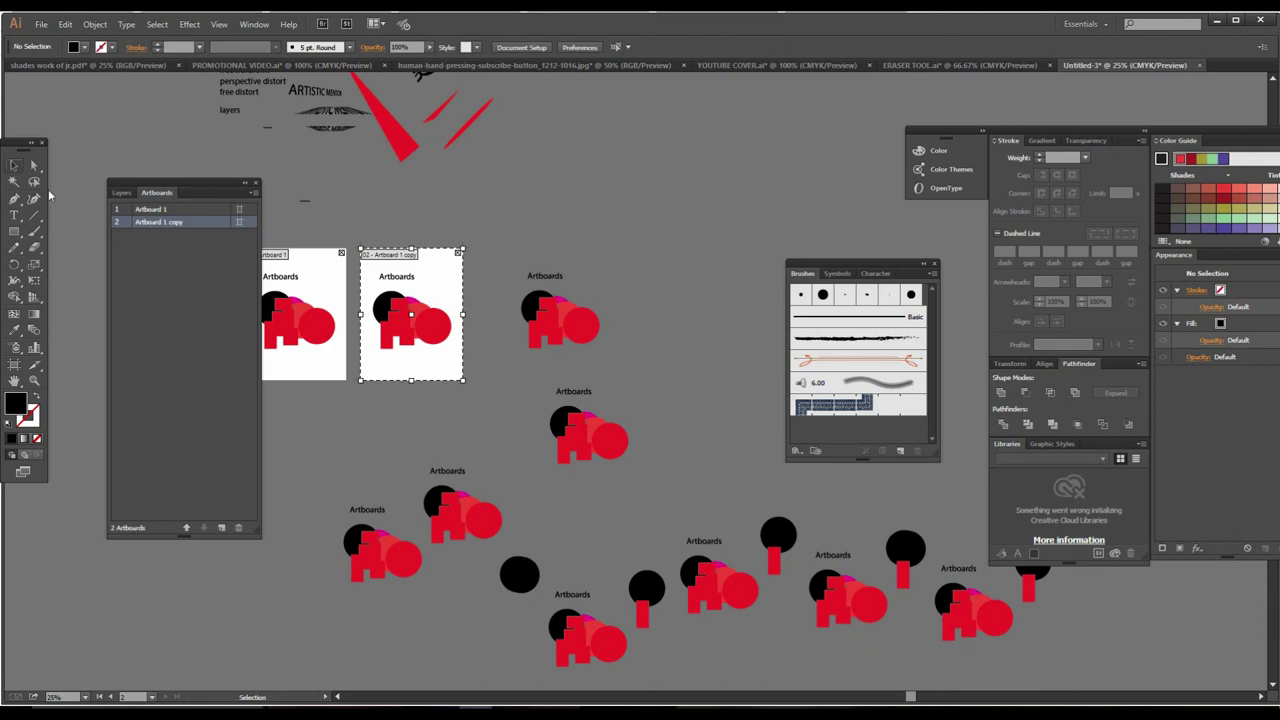
Step: Delete the loose artwork copies sitting below the artboards
click(121, 192)
alt+click(659, 466)
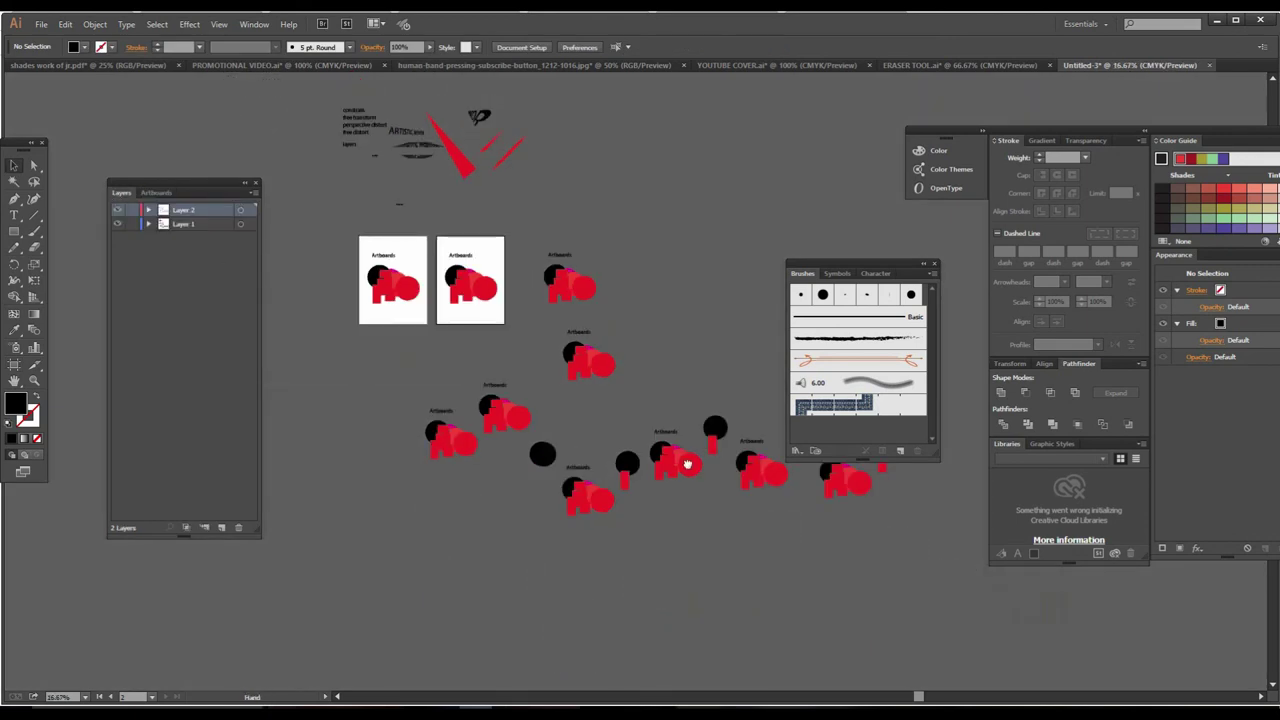
drag(686, 457, 506, 448)
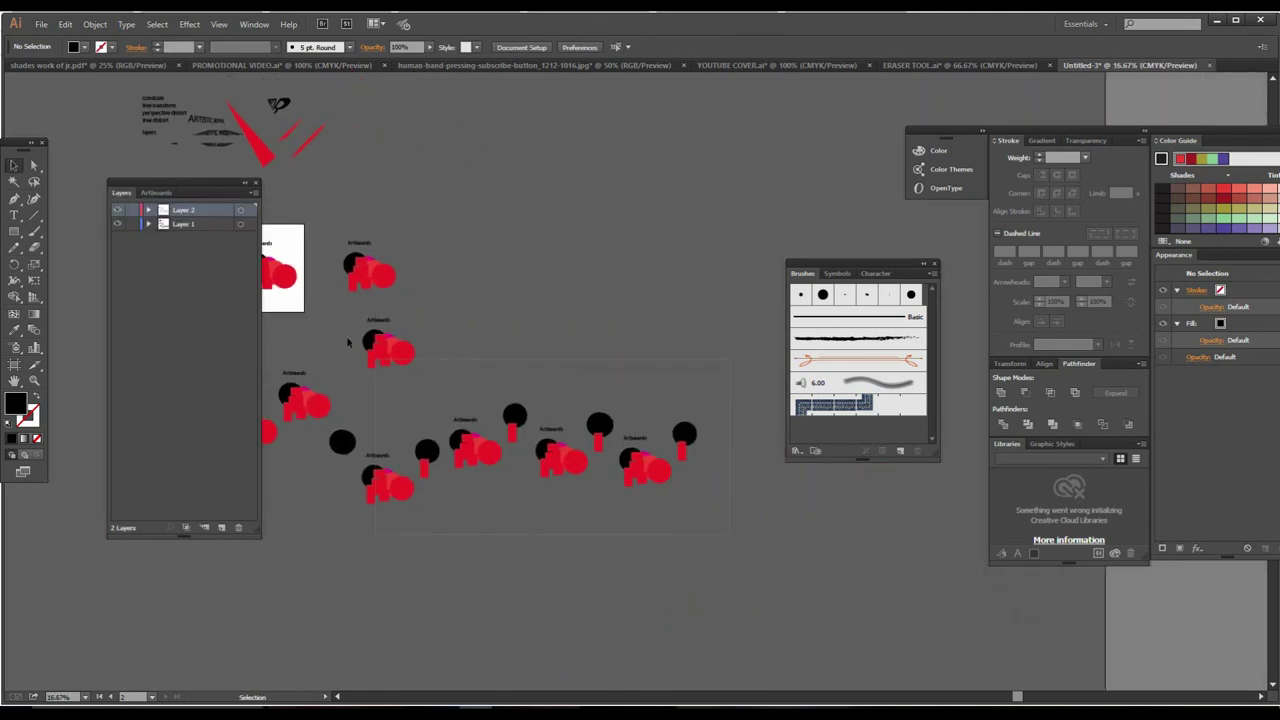
drag(340, 324, 380, 370)
key(Delete)
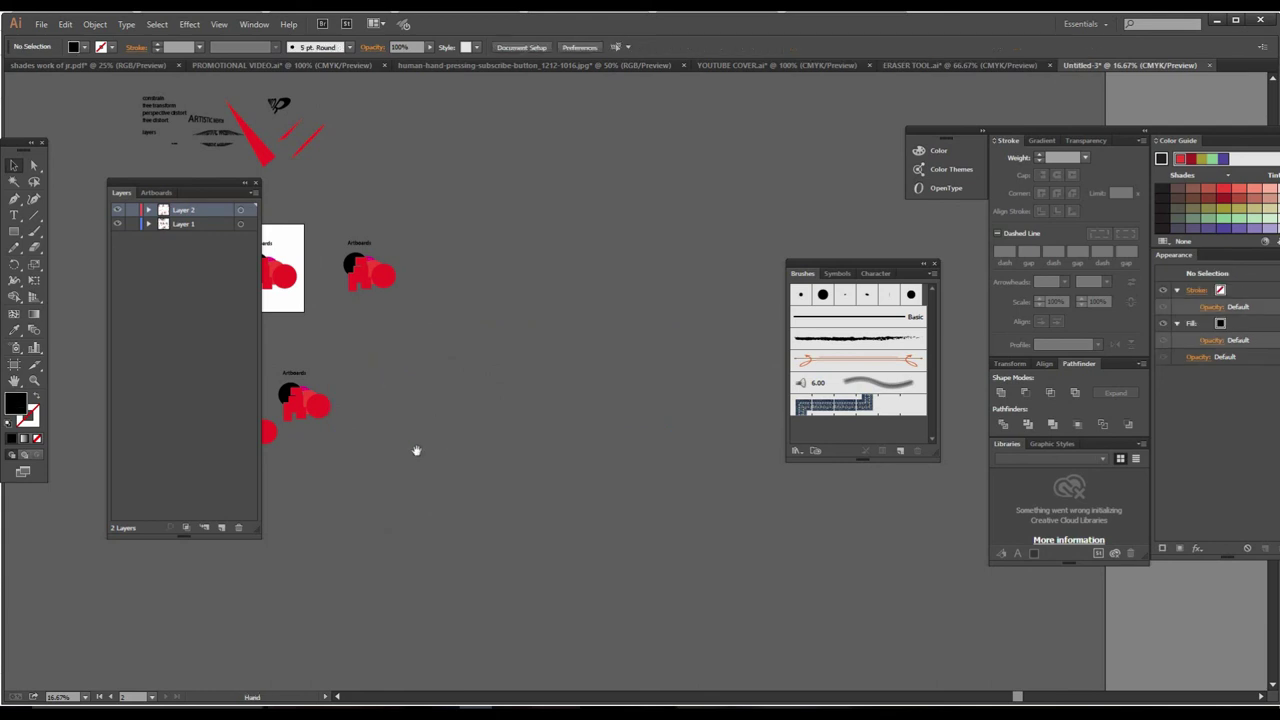
Step: Delete the last two loose copies and zoom back in on the two artboards
drag(344, 450, 514, 444)
drag(366, 365, 522, 456)
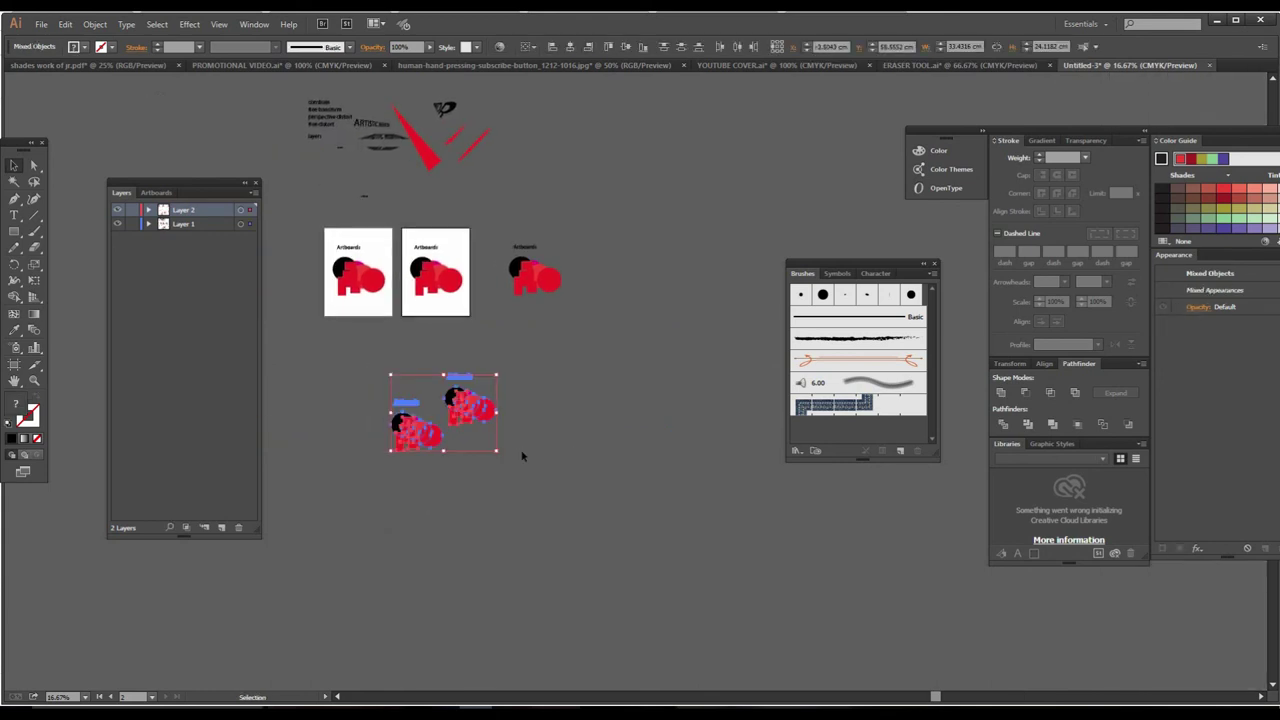
key(Delete)
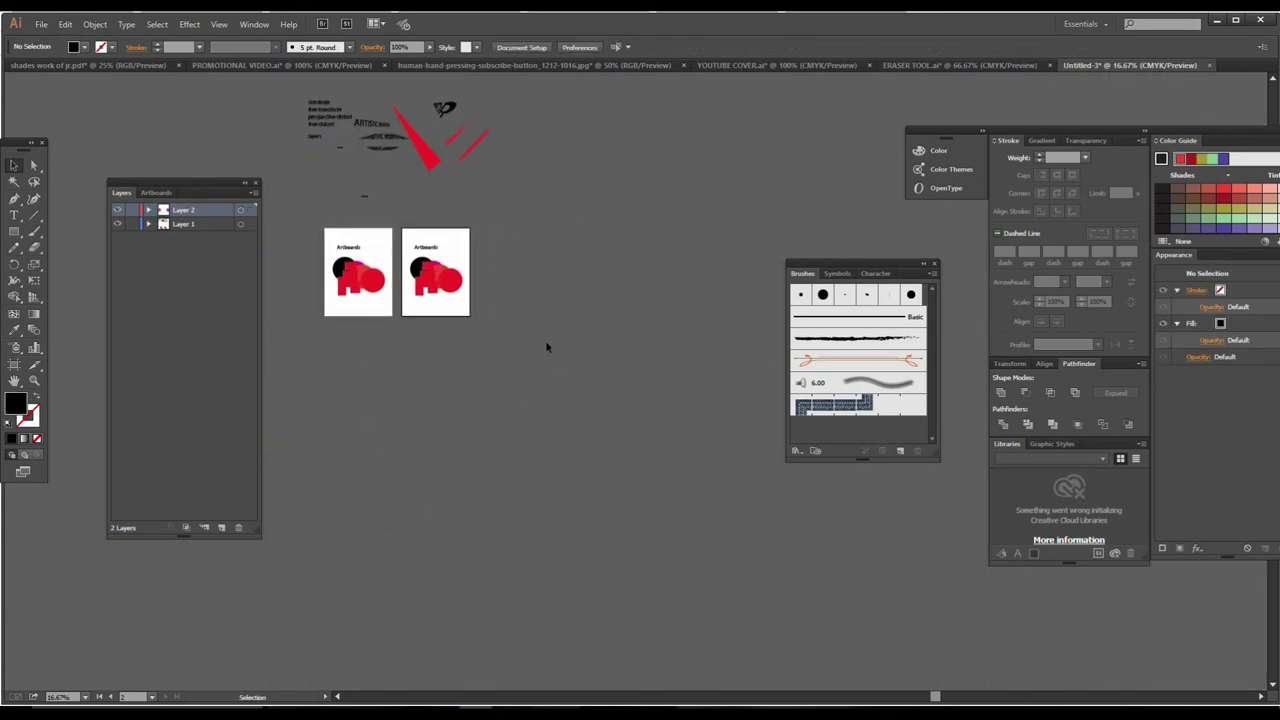
click(553, 375)
click(576, 310)
scroll(560, 366, up, 2)
click(557, 357)
scroll(557, 394, up, 2)
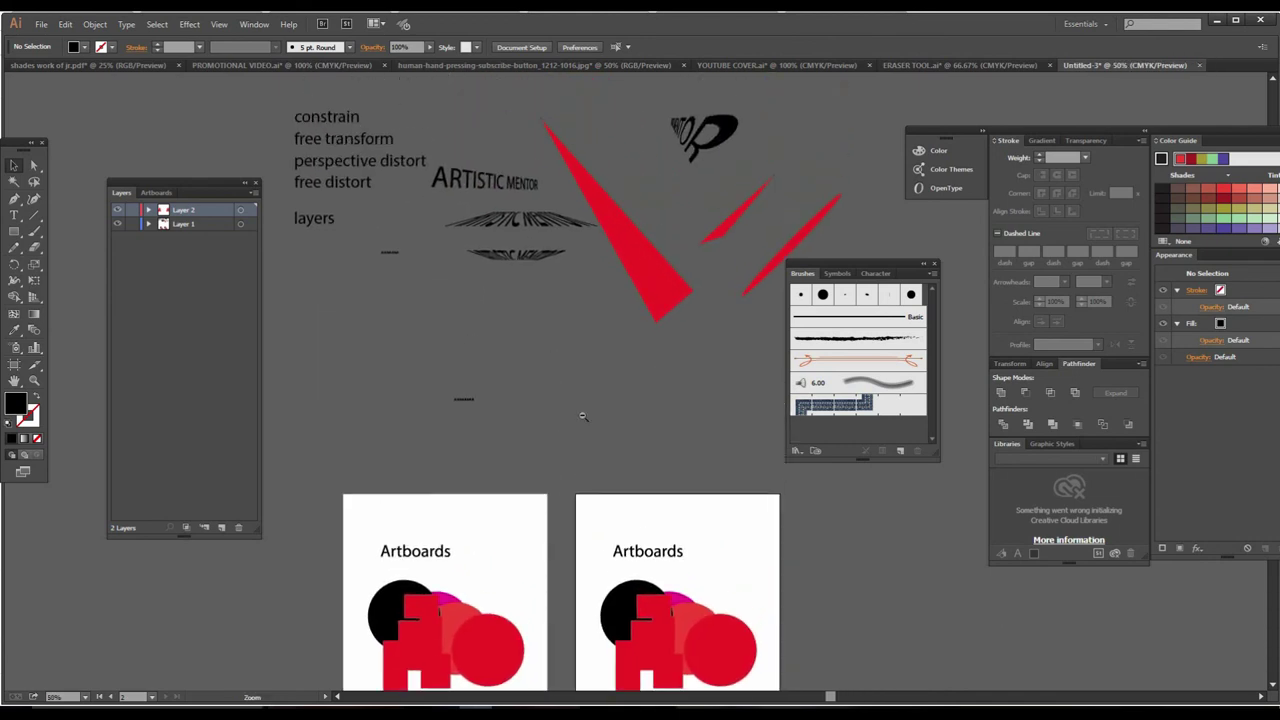
key(ctrl+minus)
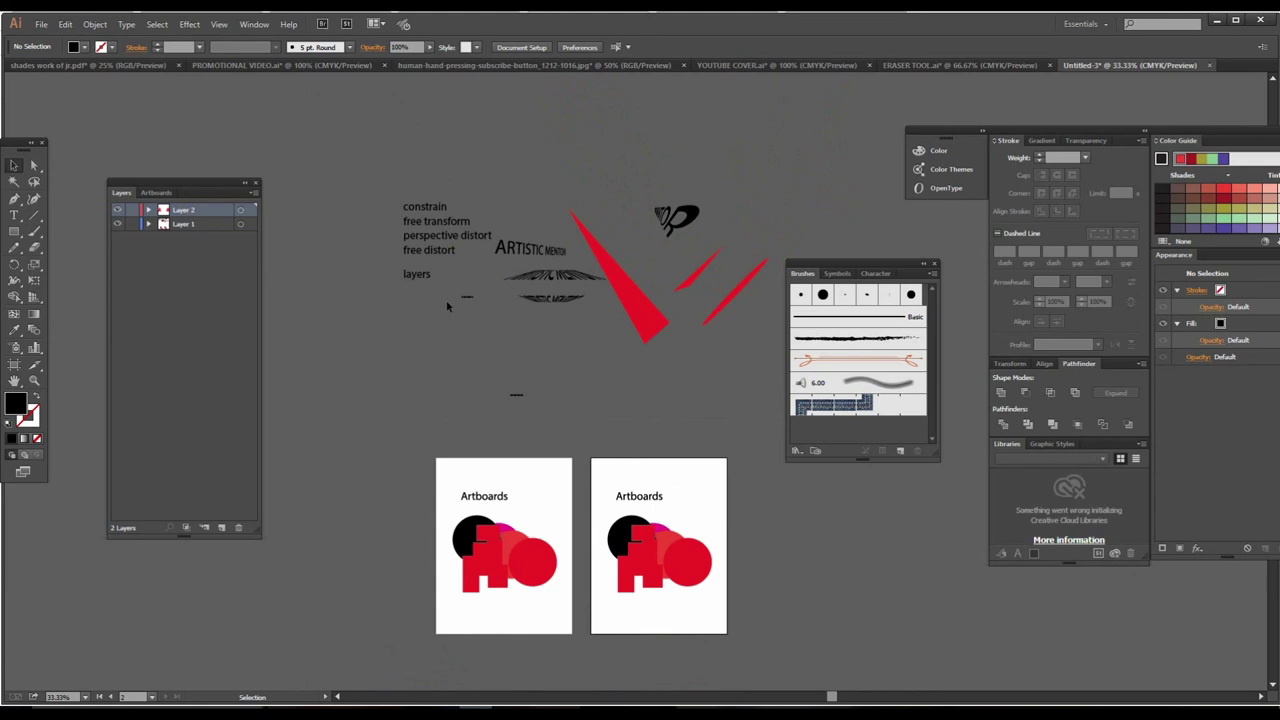
click(528, 425)
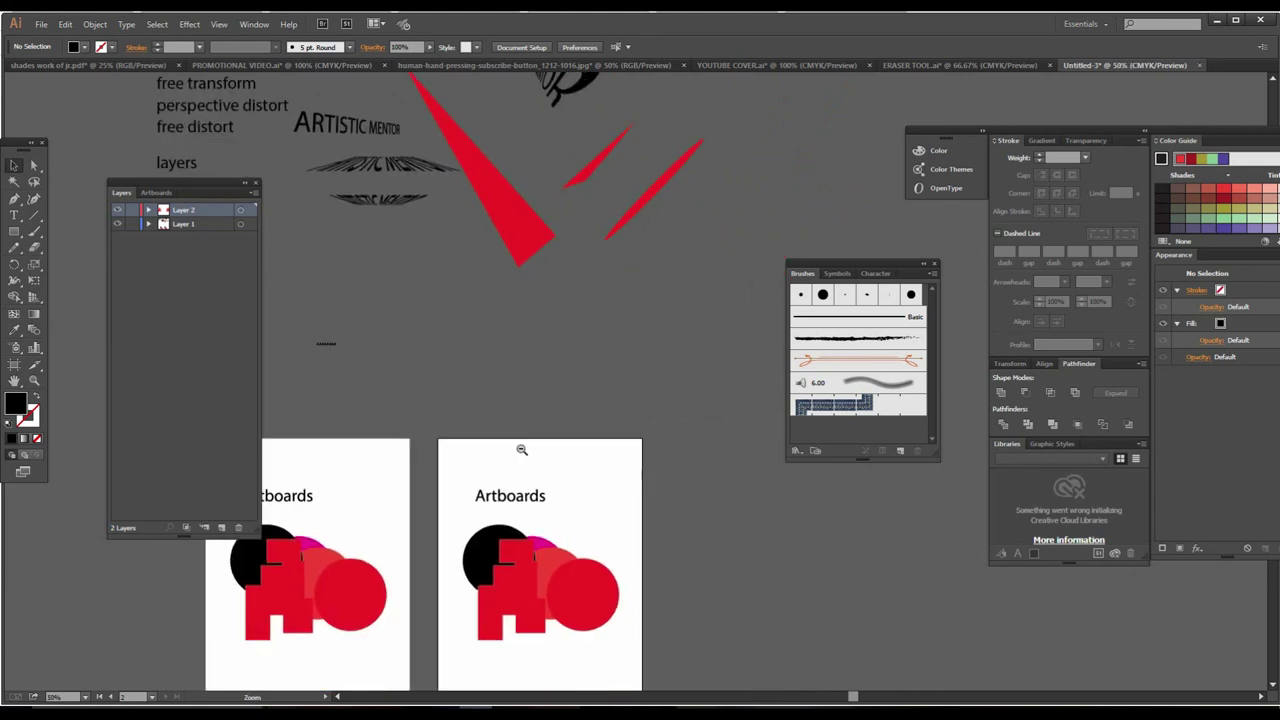
key(ctrl+minus)
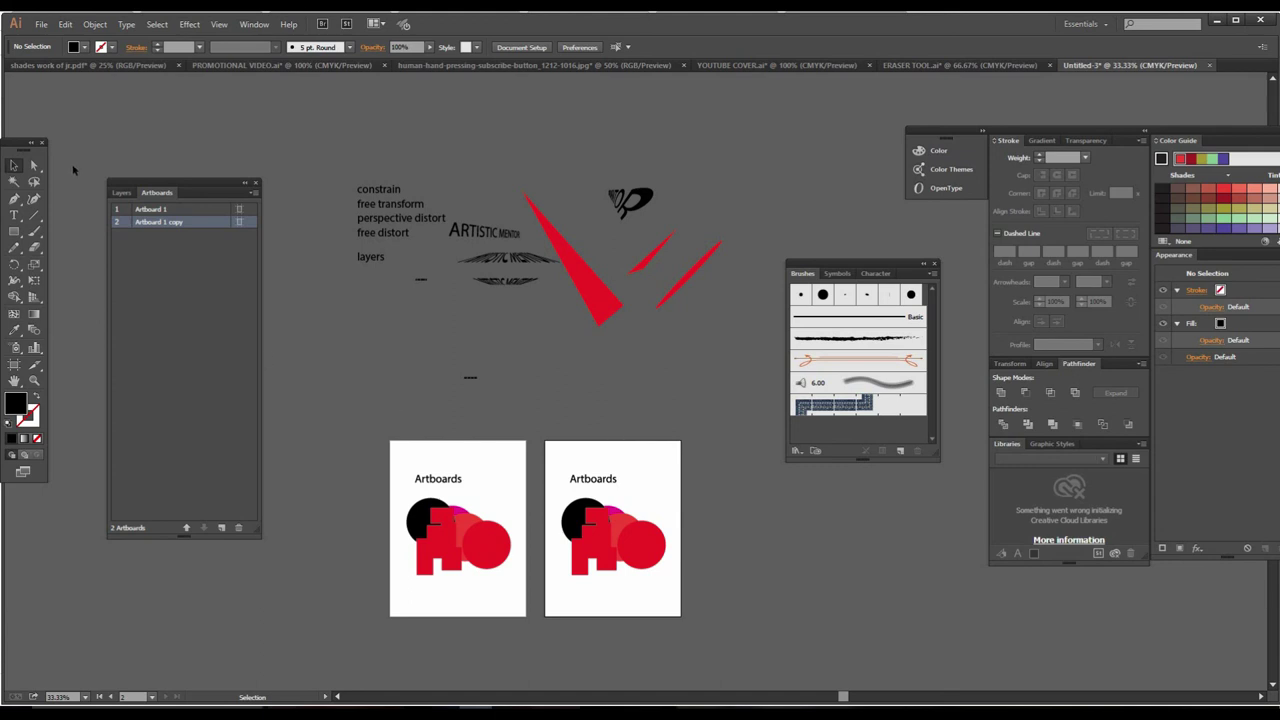
click(121, 192)
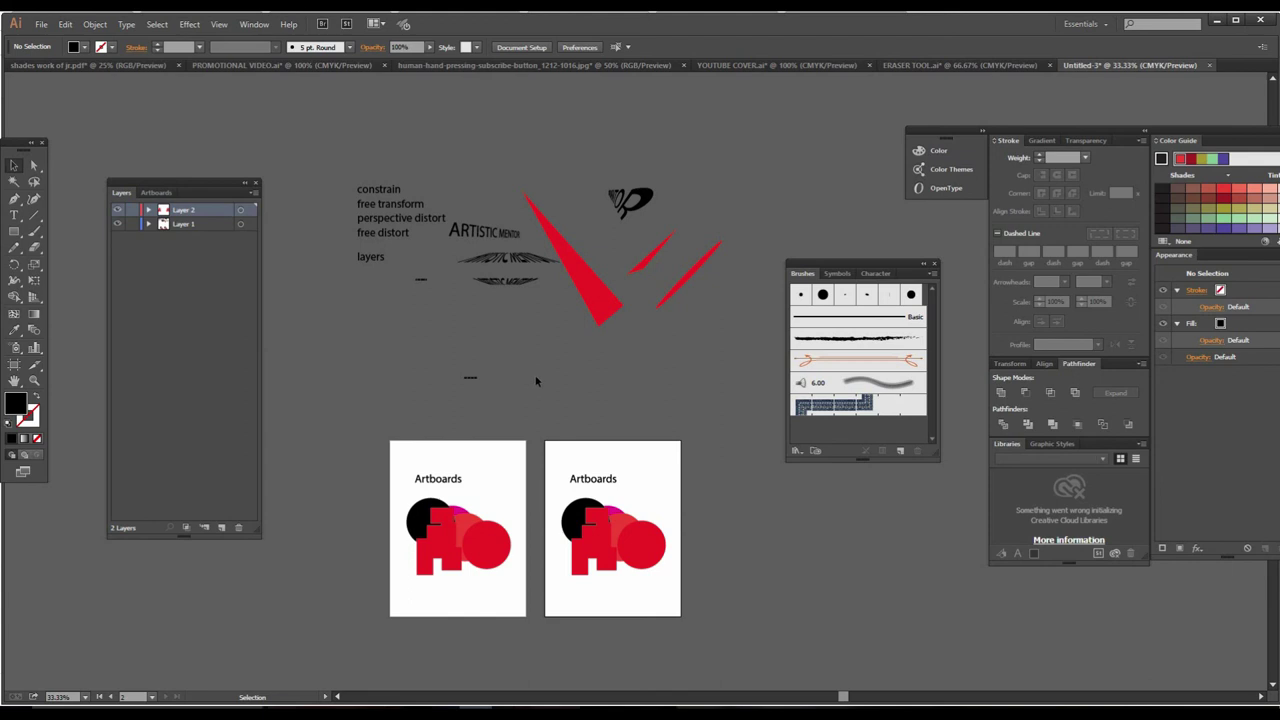